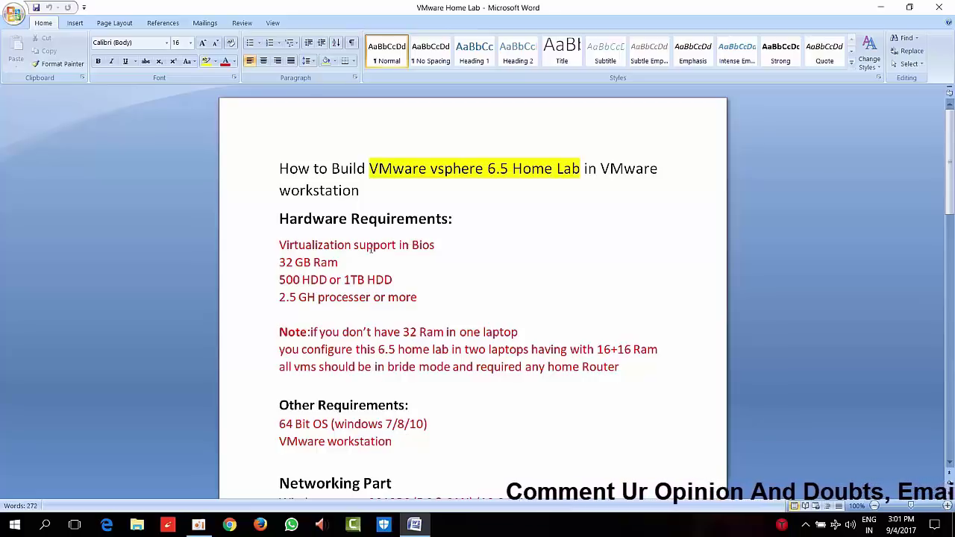
Step through the 32 GB RAM, 500 HDD, 2.5 GH and 64 Bit OS hardware lines
{"action": "left_click", "coordinate": [342, 262]}
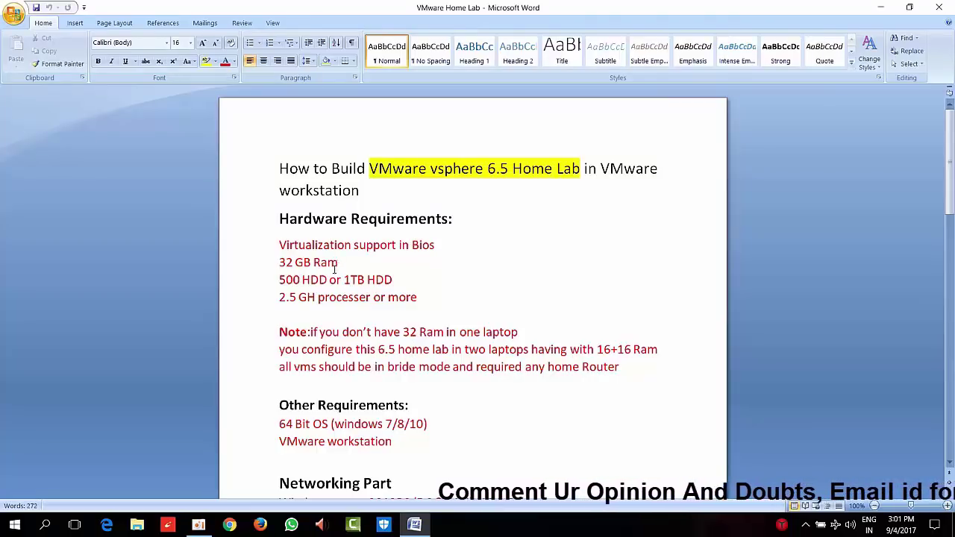
{"action": "left_click", "coordinate": [304, 280]}
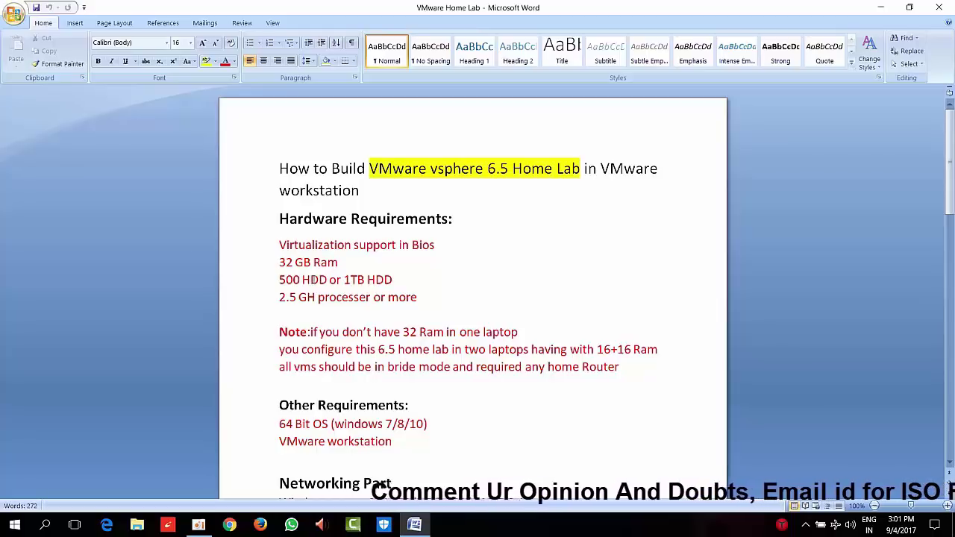
{"action": "left_click", "coordinate": [306, 297]}
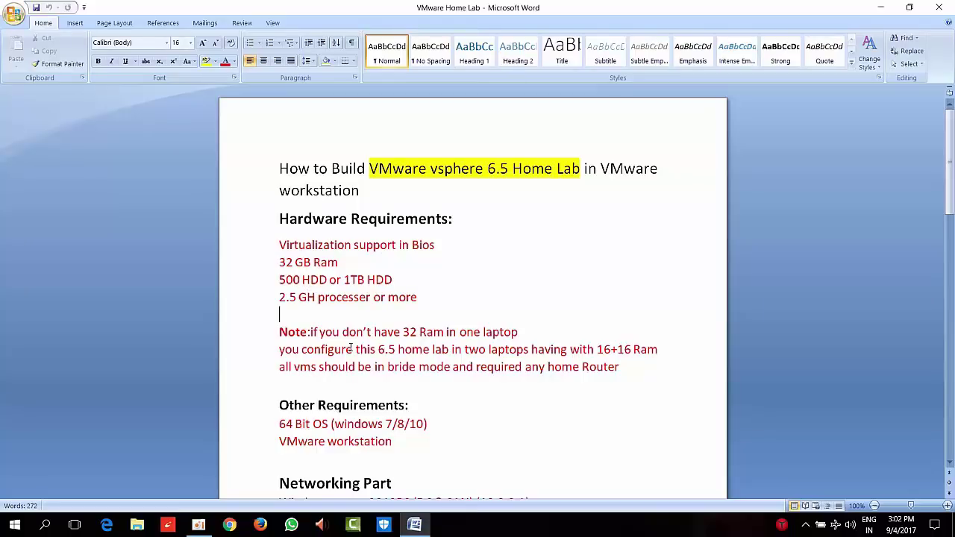
{"action": "key", "text": "Down"}
{"action": "key", "text": "Down"}
{"action": "key", "text": "Down"}
{"action": "key", "text": "Down"}
{"action": "key", "text": "Down"}
{"action": "key", "text": "Down"}
{"action": "key", "text": "Down"}
{"action": "key", "text": "Down"}
{"action": "key", "text": "Down"}
{"action": "key", "text": "Down"}
{"action": "key", "text": "Down"}
{"action": "key", "text": "Down"}
{"action": "key", "text": "Down"}
{"action": "key", "text": "Down"}
{"action": "key", "text": "Down"}
{"action": "key", "text": "Down"}
{"action": "key", "text": "Down"}
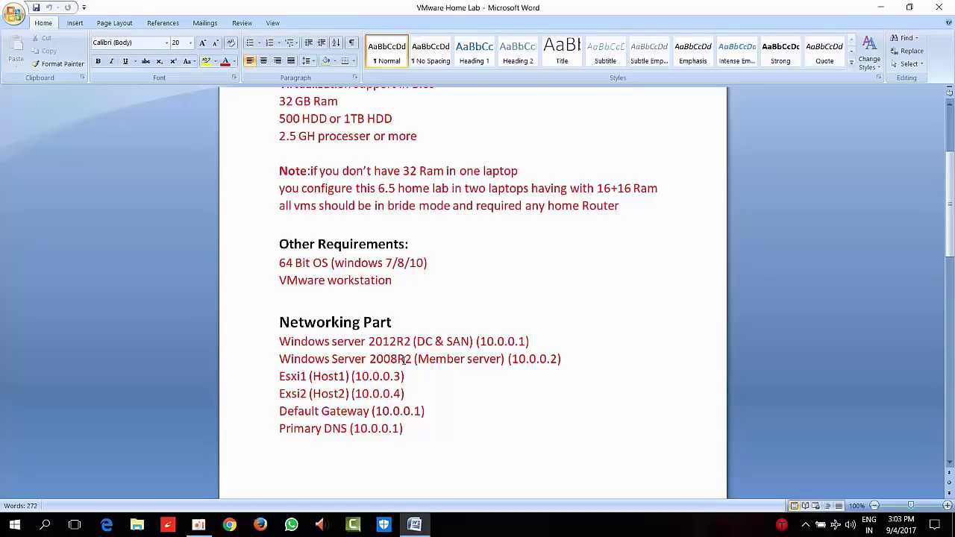
Change 2008R2 to 2012R2 on the Member server line, then step through the IP lines
{"action": "left_click", "coordinate": [406, 359]}
{"action": "key", "text": "BackSpace"}
{"action": "key", "text": "BackSpace"}
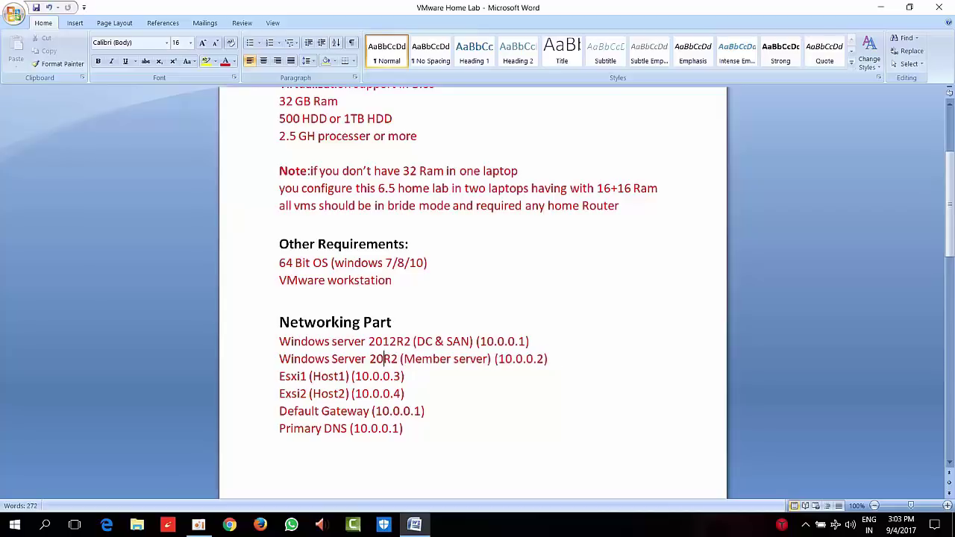
{"action": "type", "text": "12"}
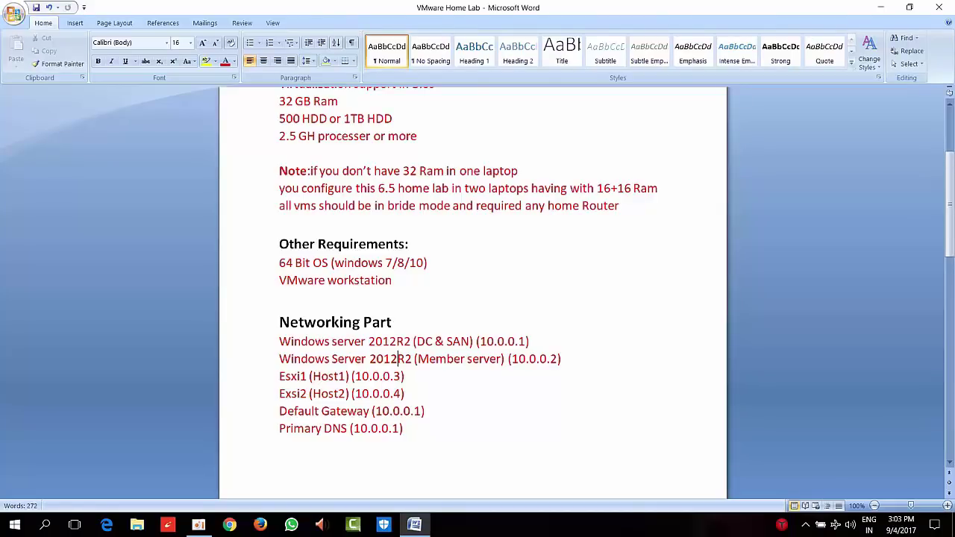
{"action": "left_click", "coordinate": [402, 376]}
{"action": "key", "text": "Down"}
{"action": "key", "text": "Down"}
{"action": "key", "text": "Down"}
{"action": "key", "text": "Down"}
{"action": "key", "text": "Down"}
{"action": "key", "text": "Down"}
{"action": "key", "text": "Down"}
{"action": "key", "text": "Down"}
{"action": "key", "text": "Down"}
{"action": "key", "text": "Down"}
{"action": "key", "text": "Down"}
{"action": "key", "text": "Down"}
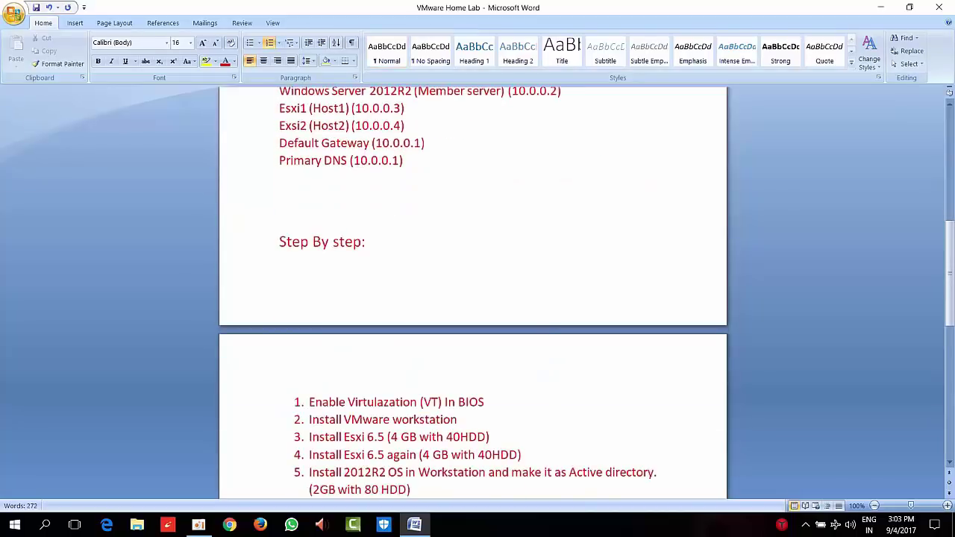
Insert blank lines below Primary DNS so Step By step moves to page 2
{"action": "key", "text": "Up"}
{"action": "key", "text": "Up"}
{"action": "key", "text": "Up"}
{"action": "key", "text": "Up"}
{"action": "key", "text": "Up"}
{"action": "key", "text": "Up"}
{"action": "key", "text": "Up"}
{"action": "key", "text": "Up"}
{"action": "key", "text": "Up"}
{"action": "key", "text": "Down"}
{"action": "key", "text": "Return"}
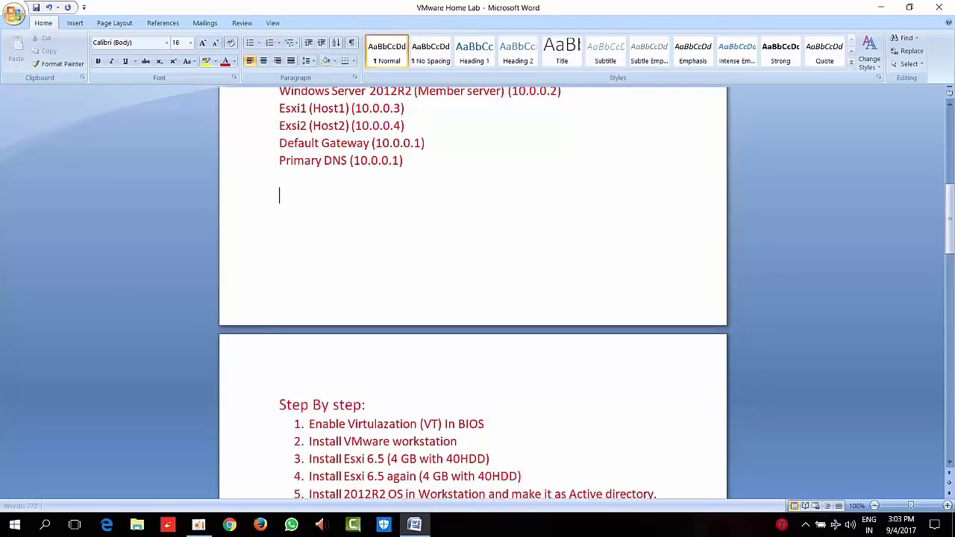
{"action": "key", "text": "Down"}
{"action": "key", "text": "Down"}
{"action": "key", "text": "Down"}
{"action": "key", "text": "Down"}
{"action": "key", "text": "Down"}
{"action": "key", "text": "Down"}
{"action": "key", "text": "Down"}
{"action": "key", "text": "Down"}
{"action": "key", "text": "Down"}
{"action": "key", "text": "Down"}
{"action": "key", "text": "Down"}
{"action": "key", "text": "Down"}
{"action": "key", "text": "Down"}
{"action": "key", "text": "Down"}
{"action": "key", "text": "Down"}
{"action": "key", "text": "Down"}
{"action": "key", "text": "Down"}
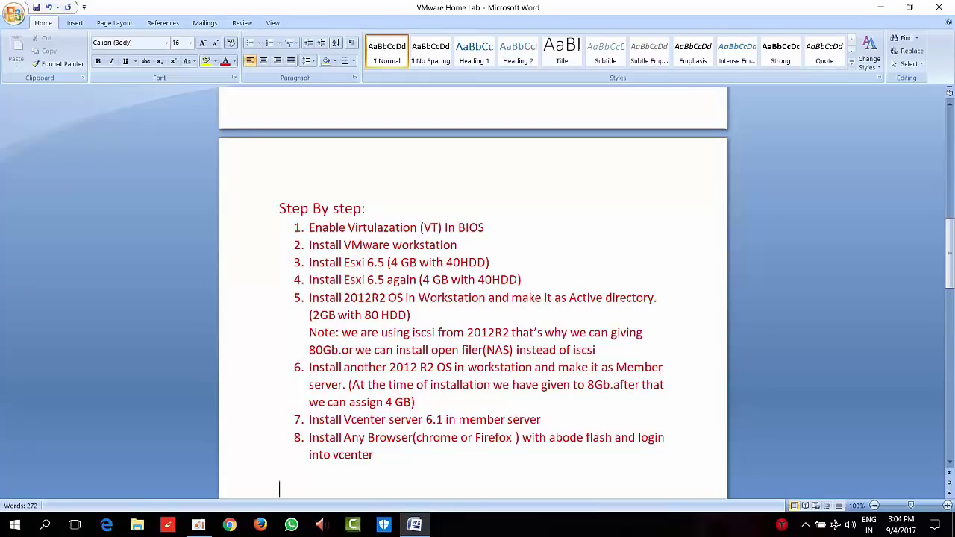
Paste the red Requirements To Install Vcenter heading and its prerequisite lines, then minimize Word
{"action": "type", "text": "Requirements To Install Vcenter"}
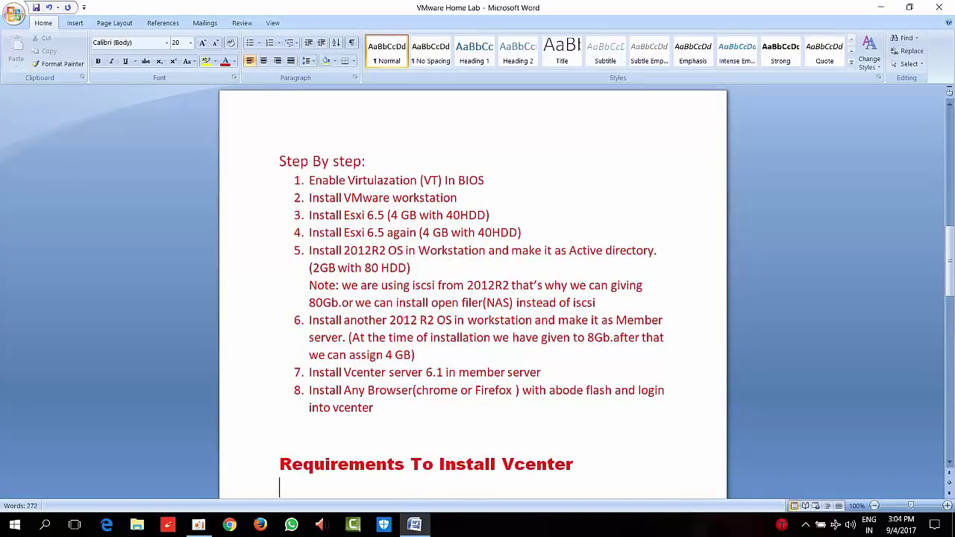
{"action": "type", "text": "VMware tools get installed"}
{"action": "key", "text": "Down"}
{"action": "key", "text": "Down"}
{"action": "key", "text": "Down"}
{"action": "key", "text": "Down"}
{"action": "key", "text": "Down"}
{"action": "key", "text": "Down"}
{"action": "key", "text": "Down"}
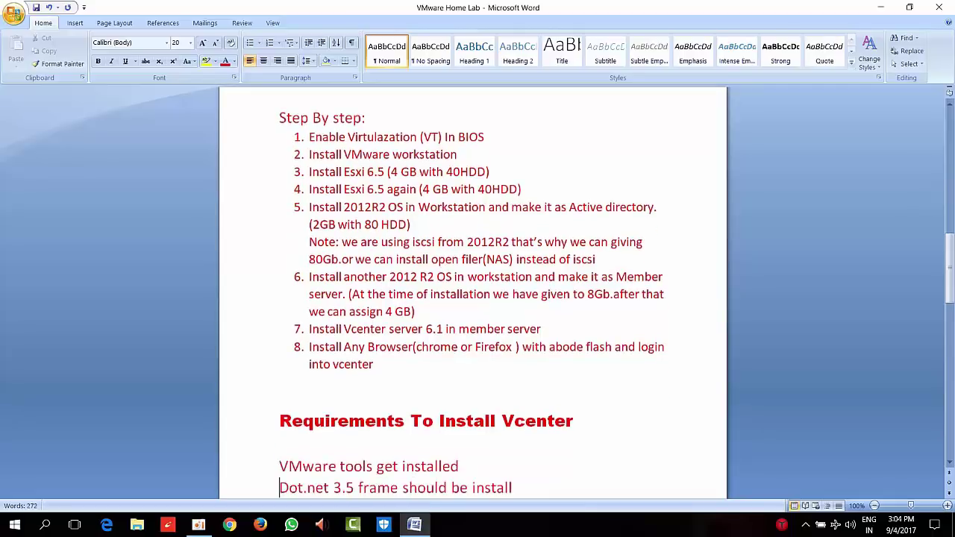
{"action": "key", "text": "Down"}
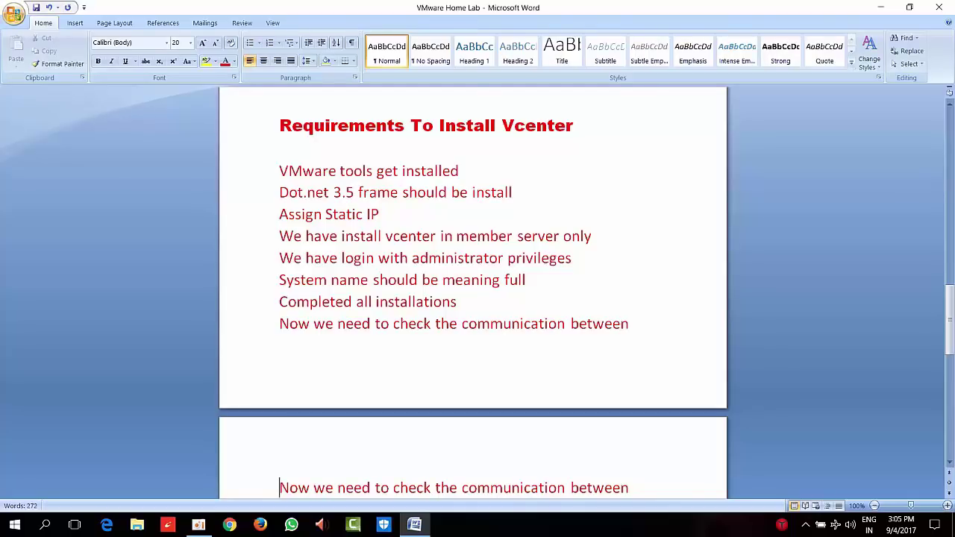
{"action": "key", "text": "Down"}
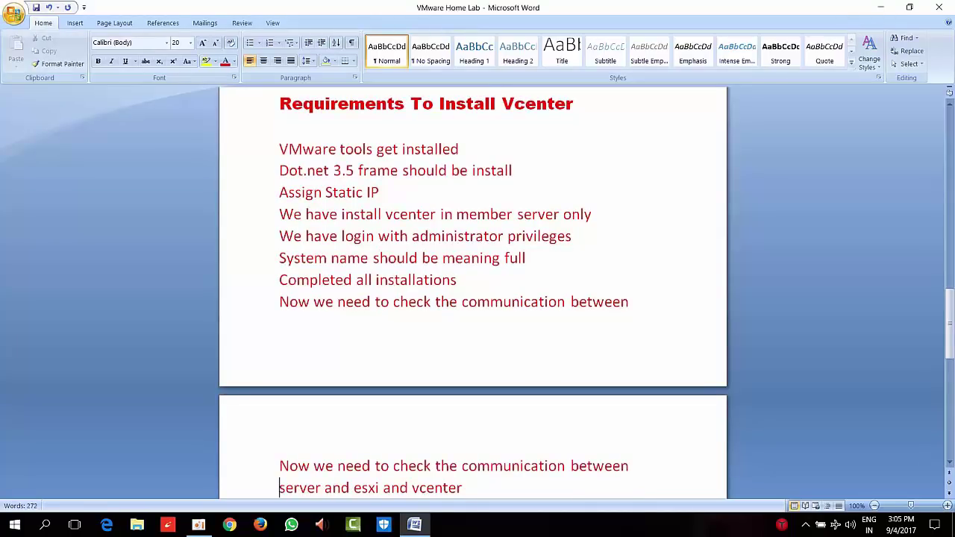
{"action": "left_click", "coordinate": [883, 6]}
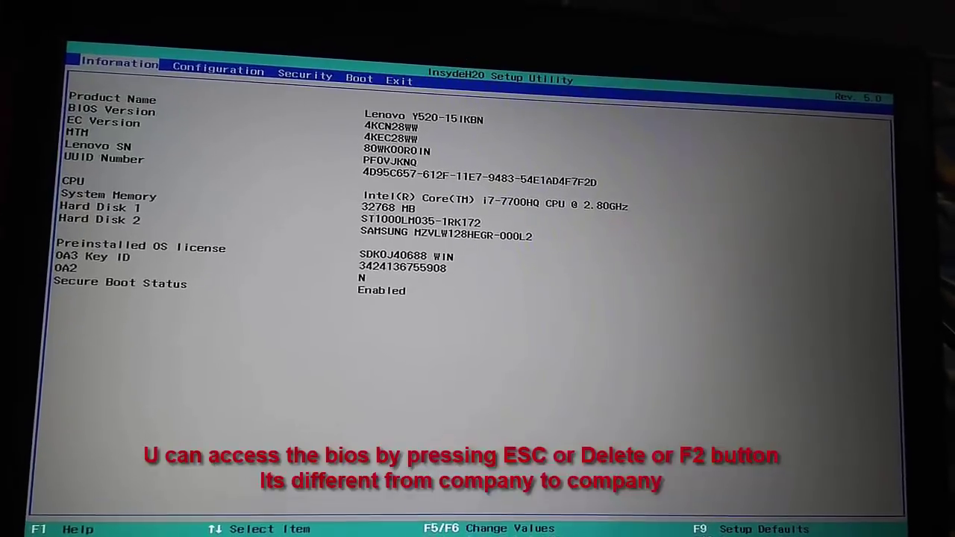
Set Intel Virtual Technology to Enabled on the Configuration tab and save and exit with F10
{"action": "key", "text": "Right"}
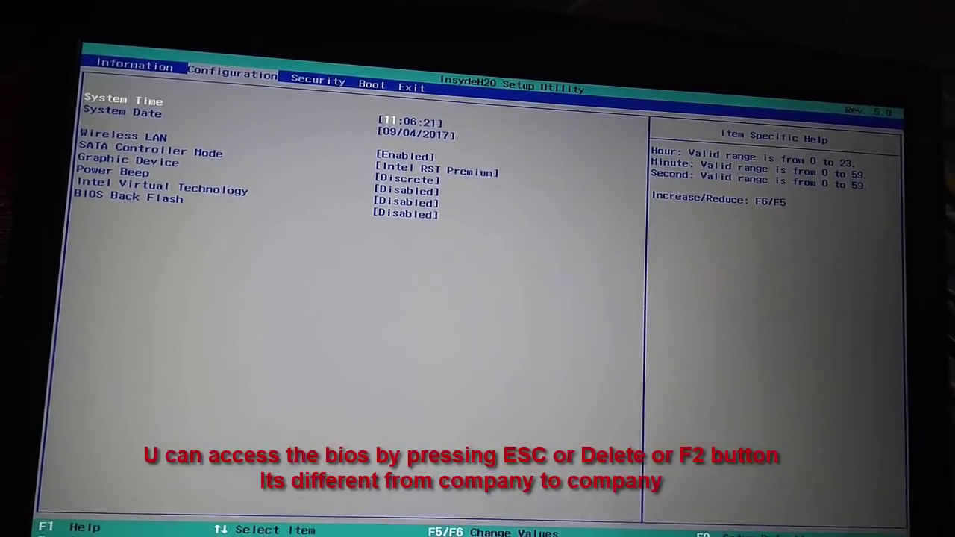
{"action": "key", "text": "Down"}
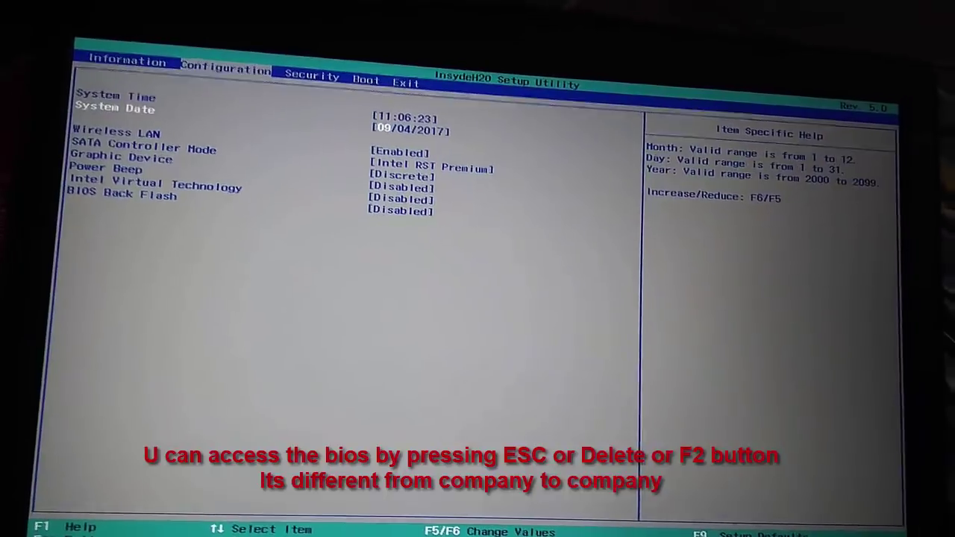
{"action": "key", "text": "Down"}
{"action": "key", "text": "Down"}
{"action": "key", "text": "Down"}
{"action": "key", "text": "Down"}
{"action": "key", "text": "Down"}
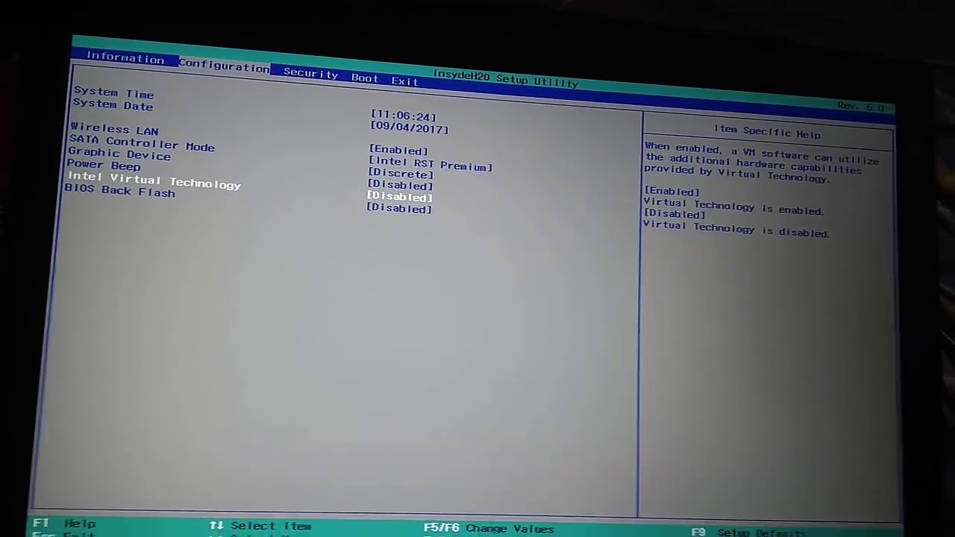
{"action": "key", "text": "Return"}
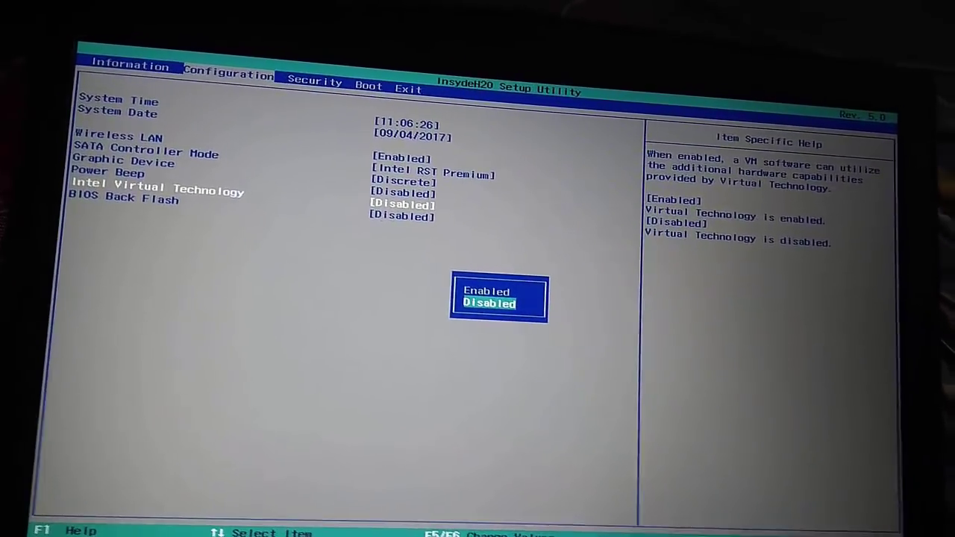
{"action": "key", "text": "Escape"}
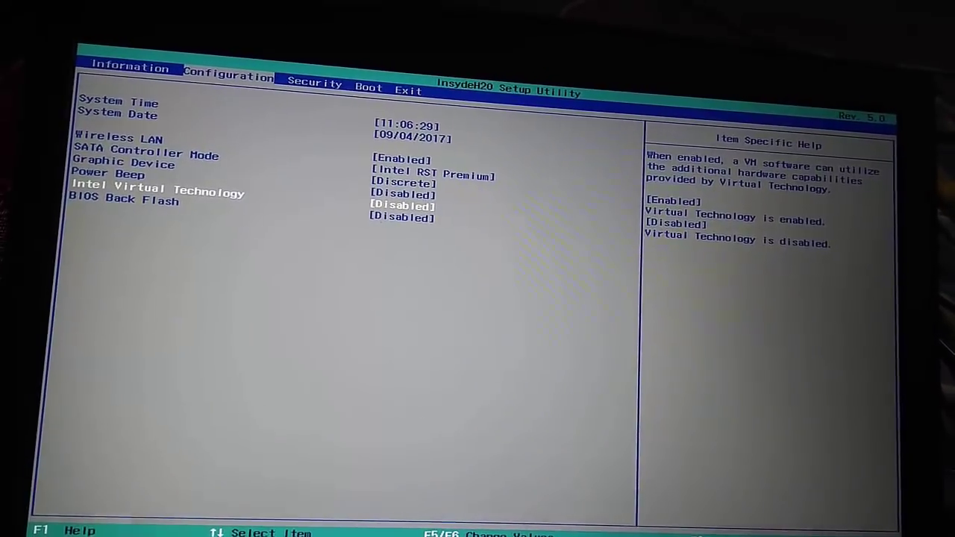
{"action": "key", "text": "Right"}
{"action": "key", "text": "Left"}
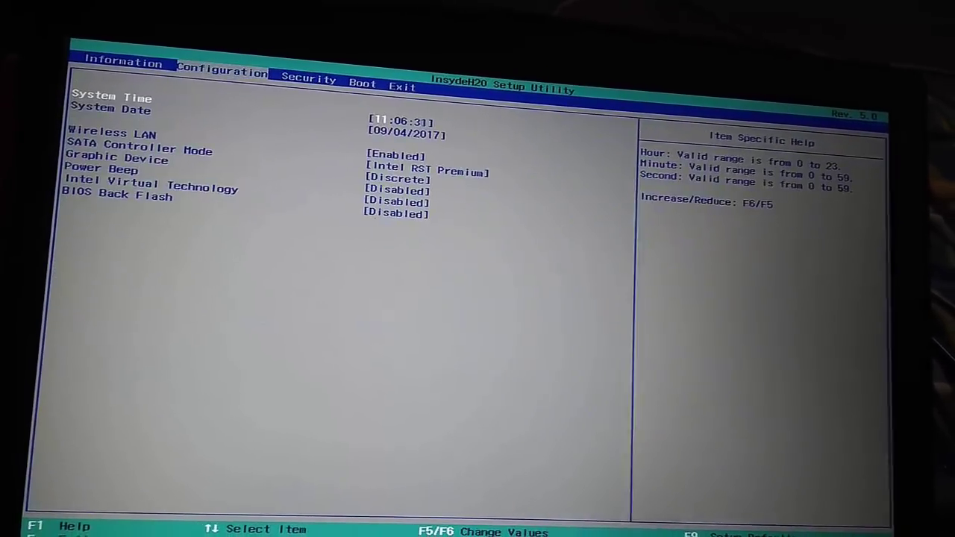
{"action": "key", "text": "Down"}
{"action": "key", "text": "Down"}
{"action": "key", "text": "Down"}
{"action": "key", "text": "Down"}
{"action": "key", "text": "Down"}
{"action": "key", "text": "Down"}
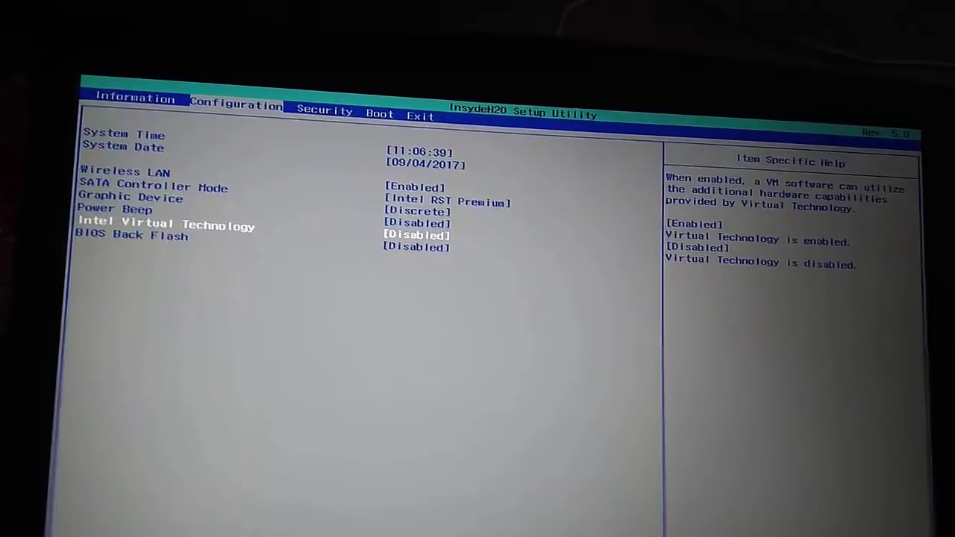
{"action": "key", "text": "F6"}
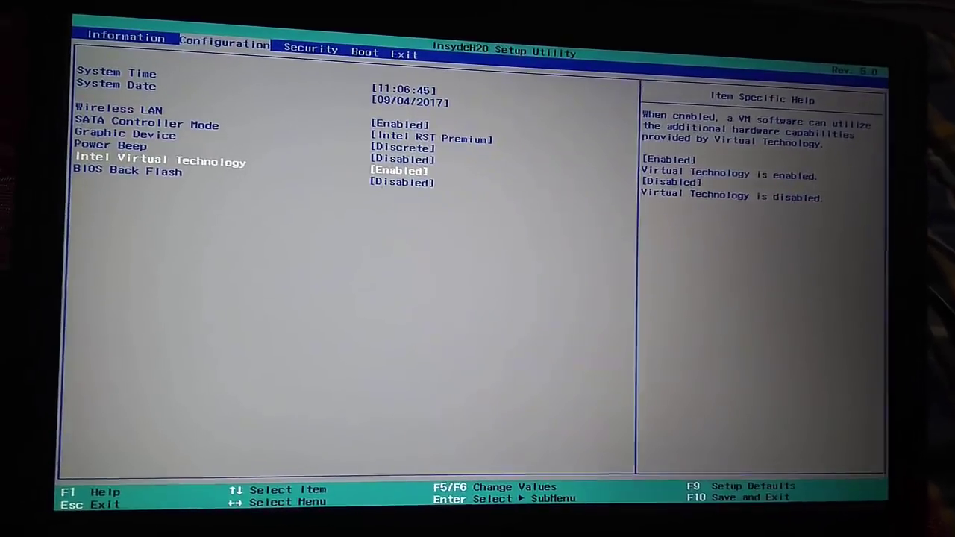
{"action": "key", "text": "F10"}
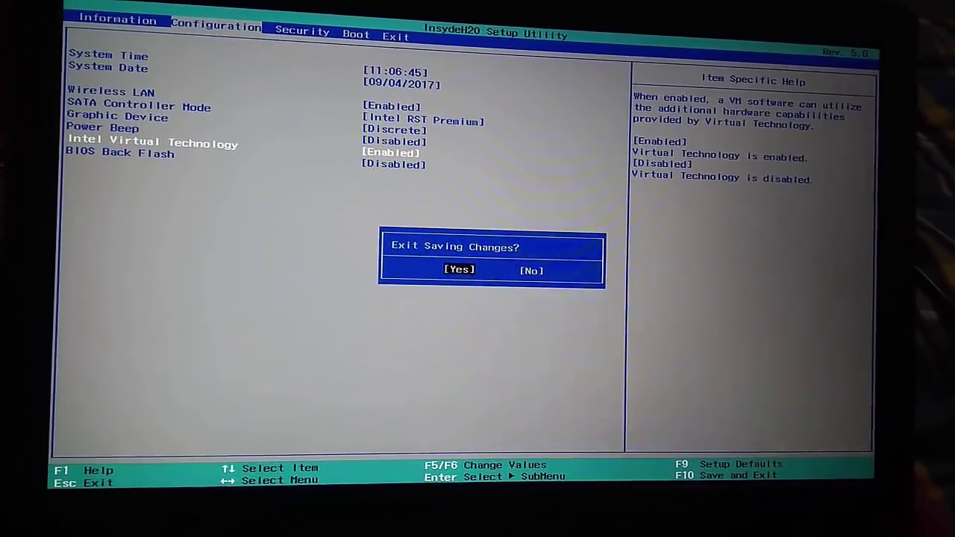
{"action": "key", "text": "Return"}
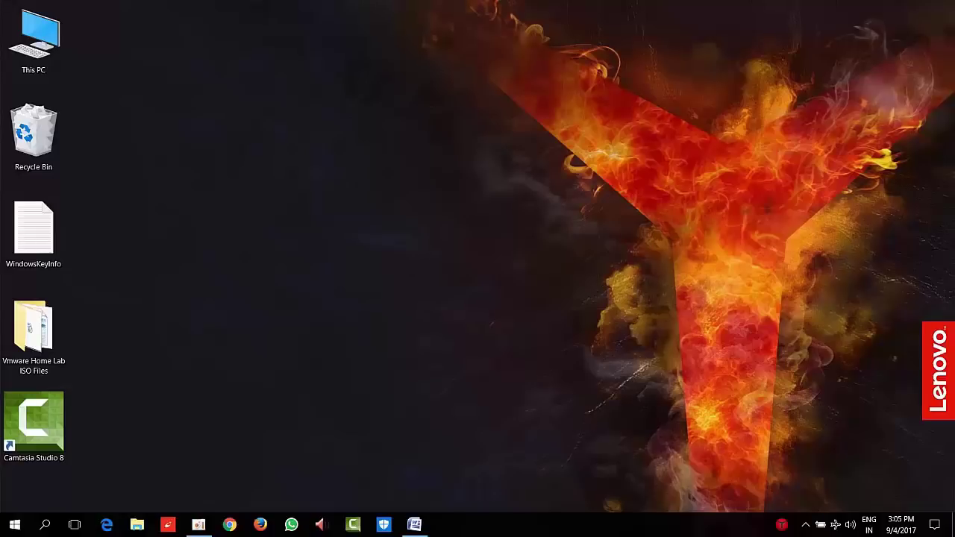
Launch Task Manager and check the CPU performance page for virtualization status
{"action": "right_click", "coordinate": [546, 533]}
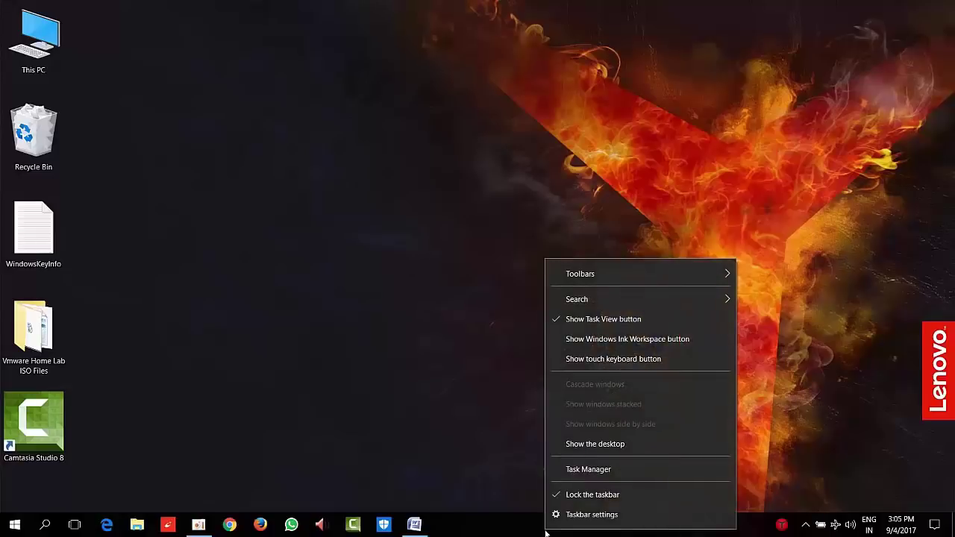
{"action": "left_click", "coordinate": [586, 473]}
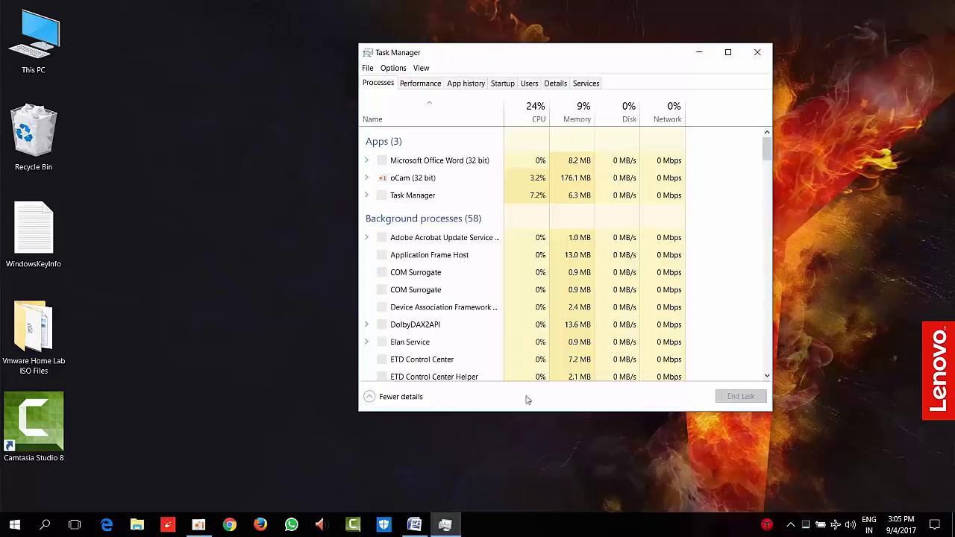
{"action": "left_click", "coordinate": [432, 84]}
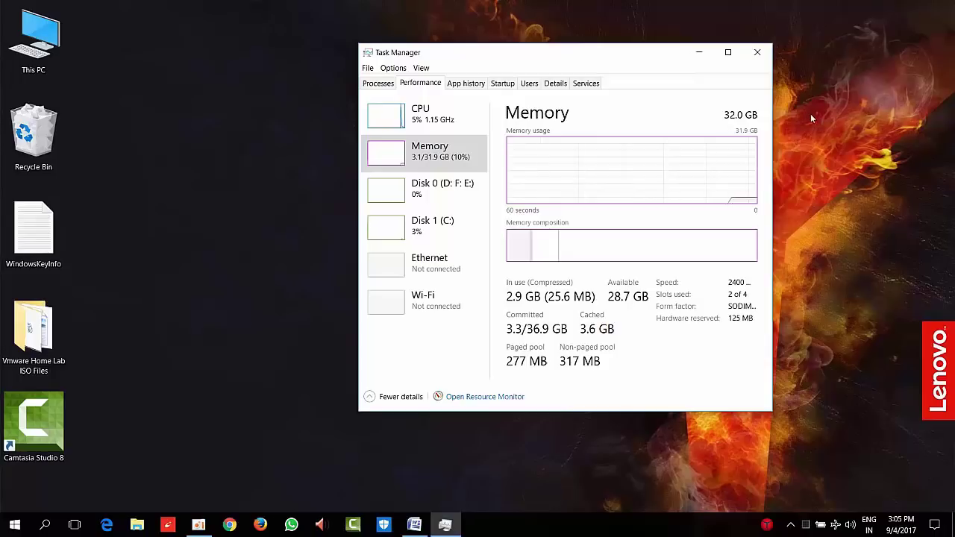
{"action": "left_click", "coordinate": [432, 127]}
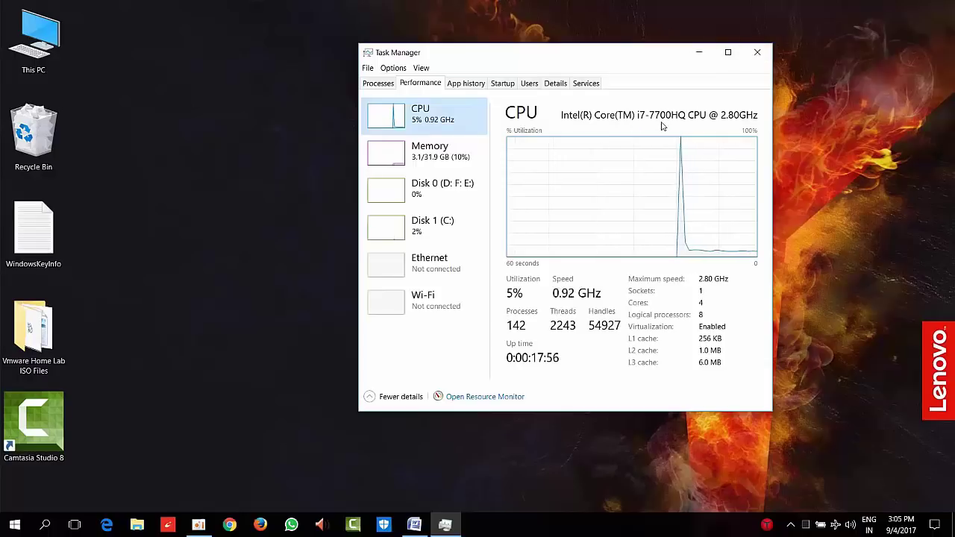
View This PC's system properties, then close the System window and Task Manager
{"action": "left_click", "coordinate": [31, 28]}
{"action": "right_click", "coordinate": [31, 29]}
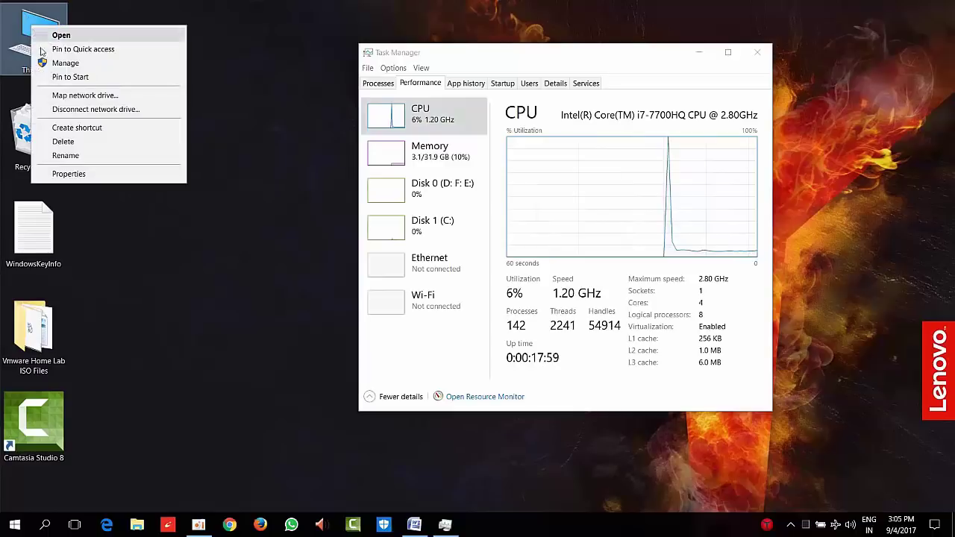
{"action": "left_click", "coordinate": [69, 176]}
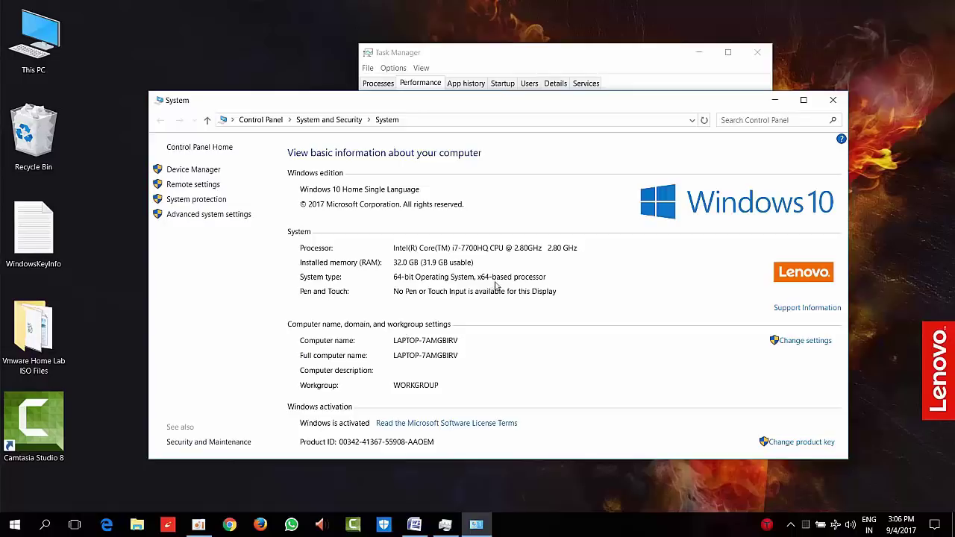
{"action": "left_click", "coordinate": [833, 99]}
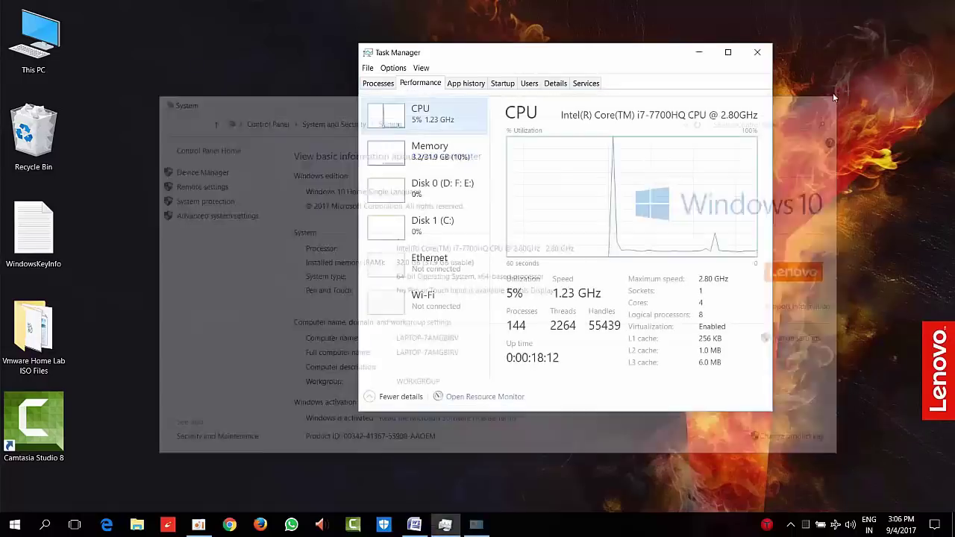
{"action": "left_click", "coordinate": [759, 52]}
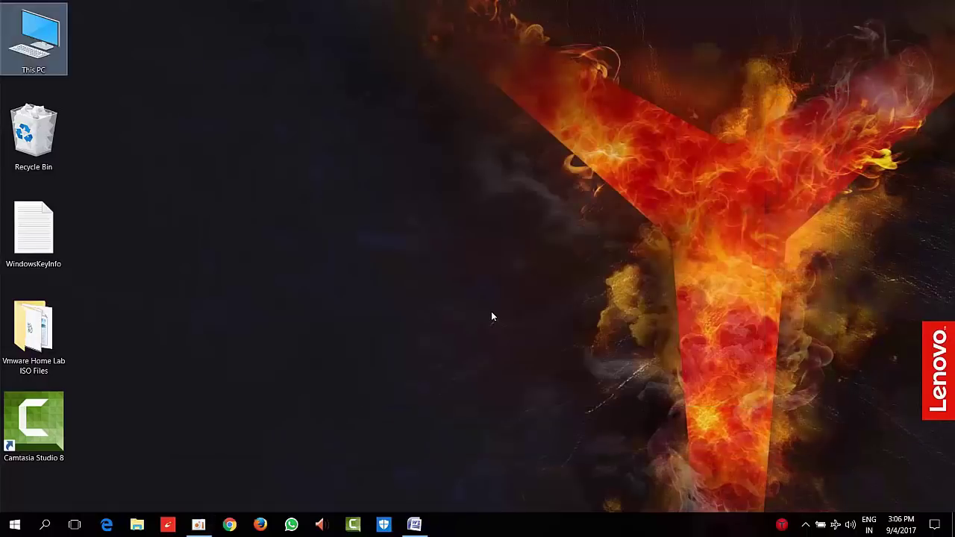
Open the Vmware Home Lab ISO Files folder and go over its installers and ISO images
{"action": "double_click", "coordinate": [9, 370]}
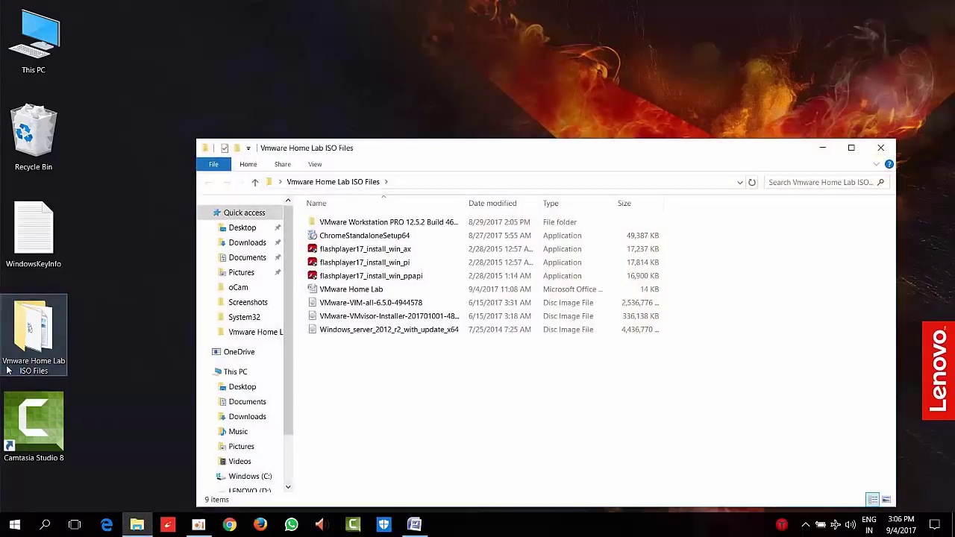
{"action": "left_click", "coordinate": [460, 223]}
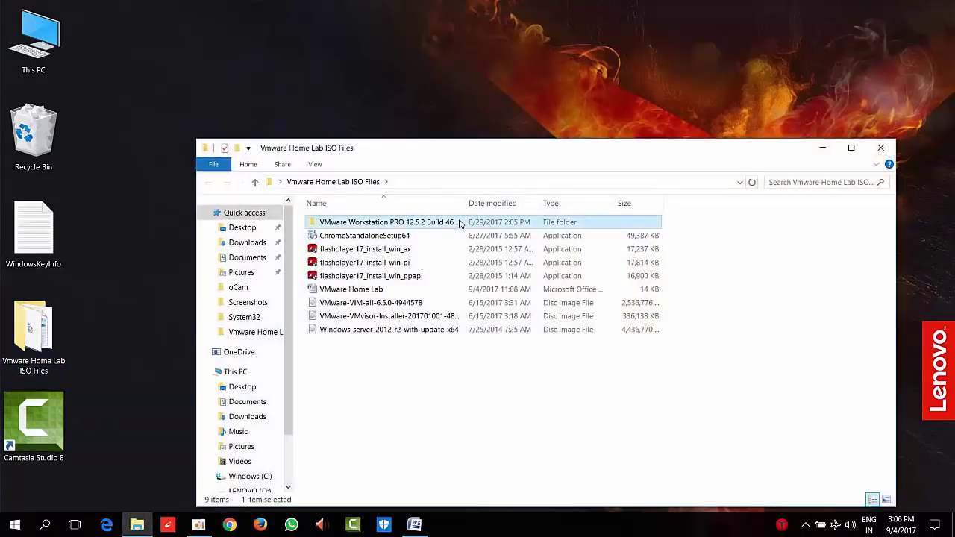
{"action": "left_click", "coordinate": [404, 236]}
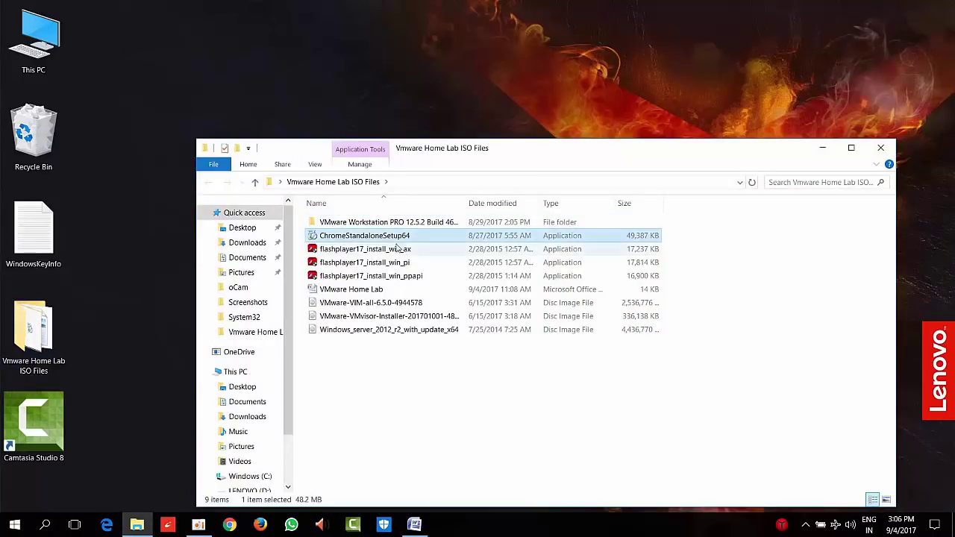
{"action": "left_click", "coordinate": [387, 253]}
{"action": "left_click", "coordinate": [383, 263]}
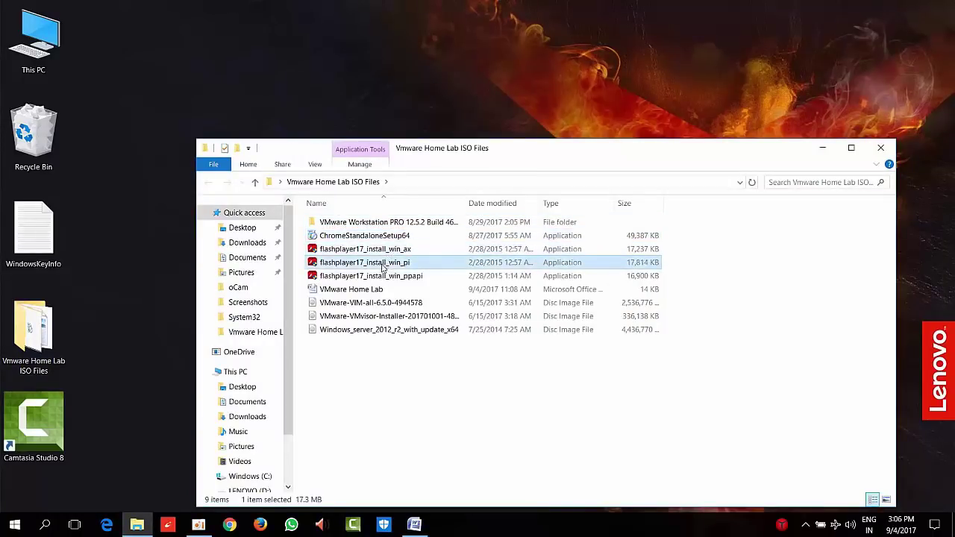
{"action": "left_click", "coordinate": [381, 277]}
{"action": "left_click", "coordinate": [407, 253]}
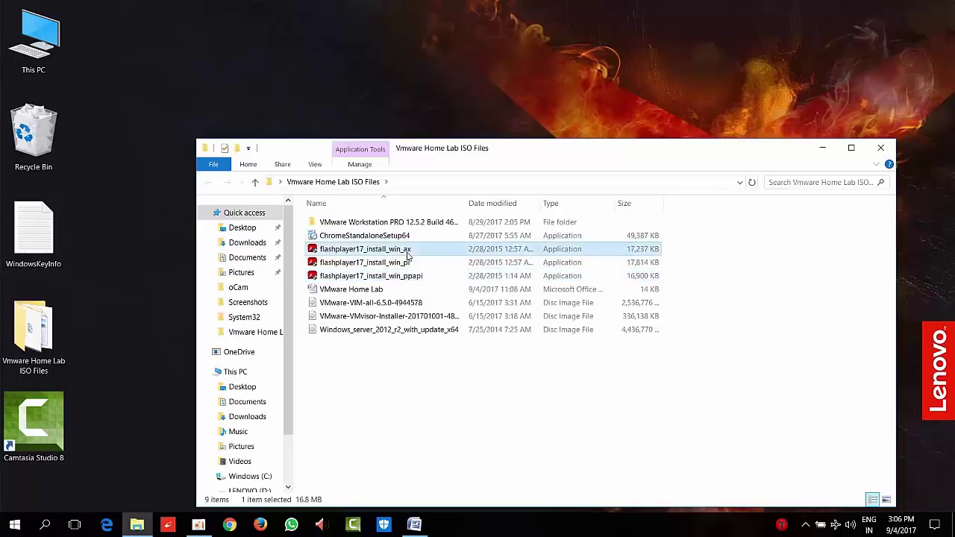
{"action": "left_click", "coordinate": [401, 277]}
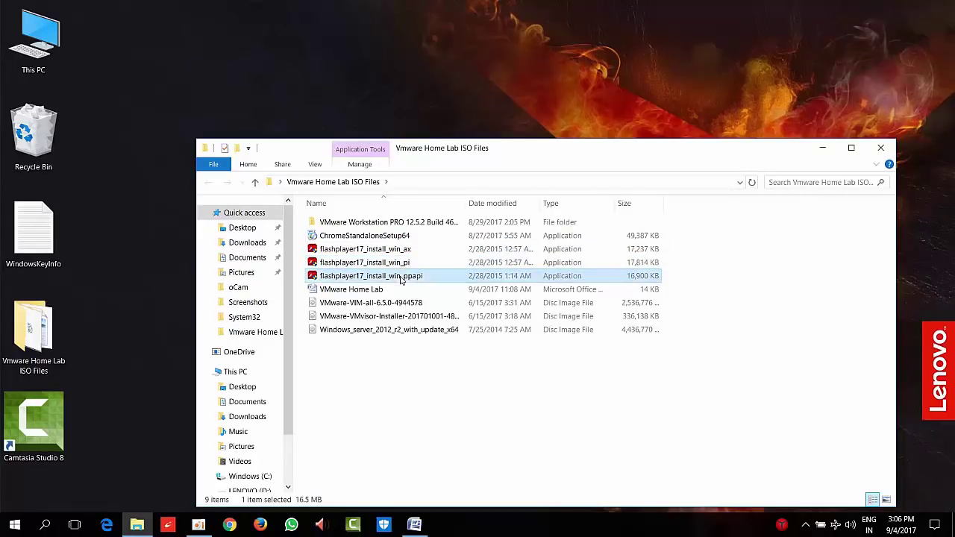
{"action": "left_click", "coordinate": [387, 304]}
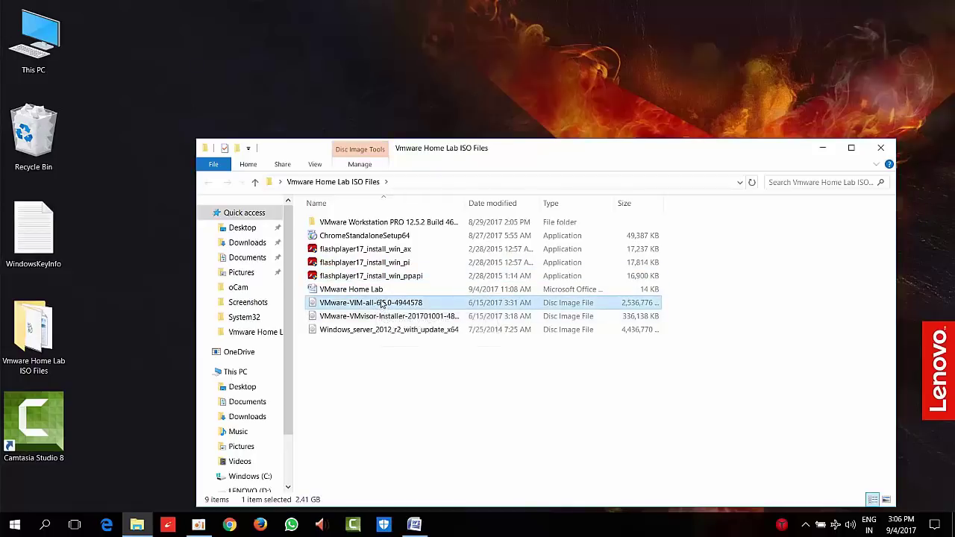
{"action": "left_click", "coordinate": [378, 317]}
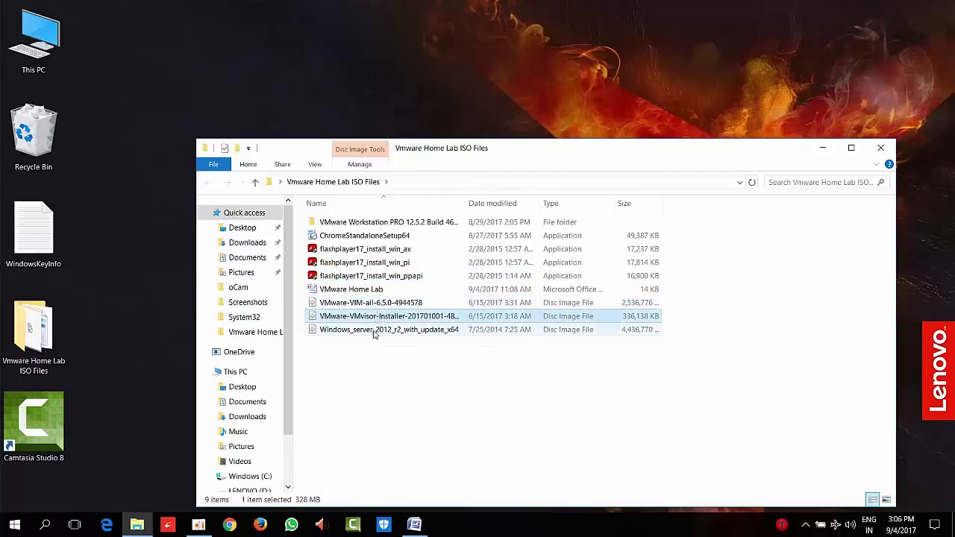
{"action": "left_click", "coordinate": [374, 333]}
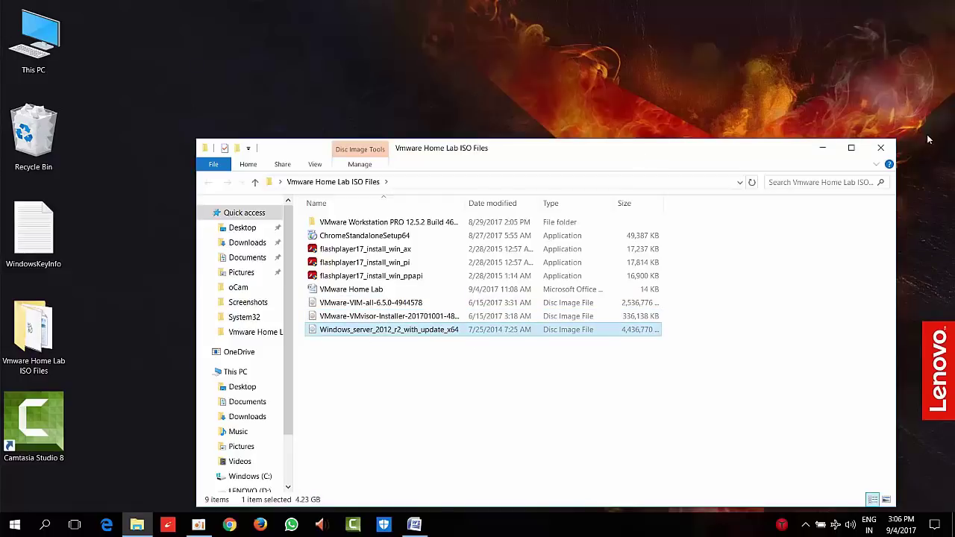
Refresh the desktop and run VMware-workstation-full-12.5.2-4638234 from the VMware Workstation PRO 12.5.2 folder
{"action": "left_click", "coordinate": [873, 148]}
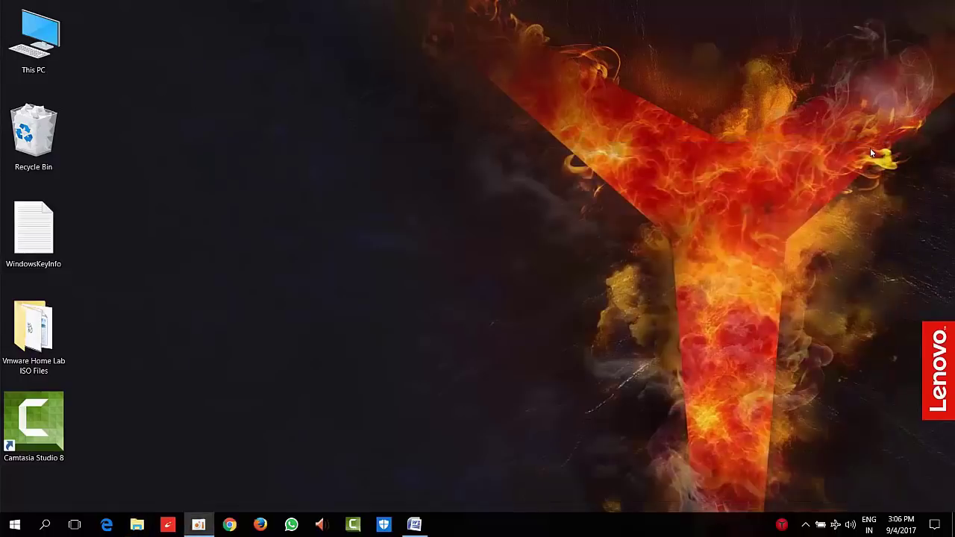
{"action": "right_click", "coordinate": [297, 159]}
{"action": "left_click", "coordinate": [321, 193]}
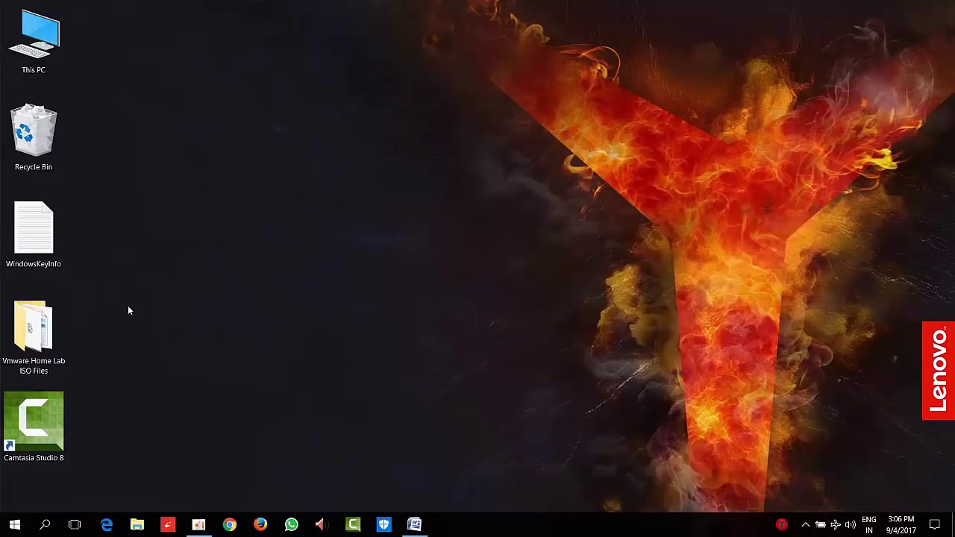
{"action": "double_click", "coordinate": [33, 340]}
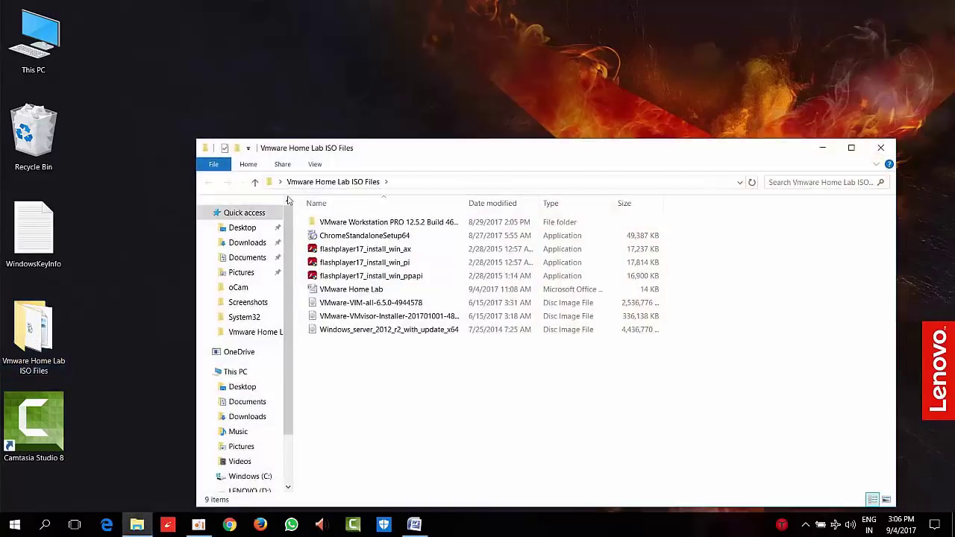
{"action": "double_click", "coordinate": [420, 222]}
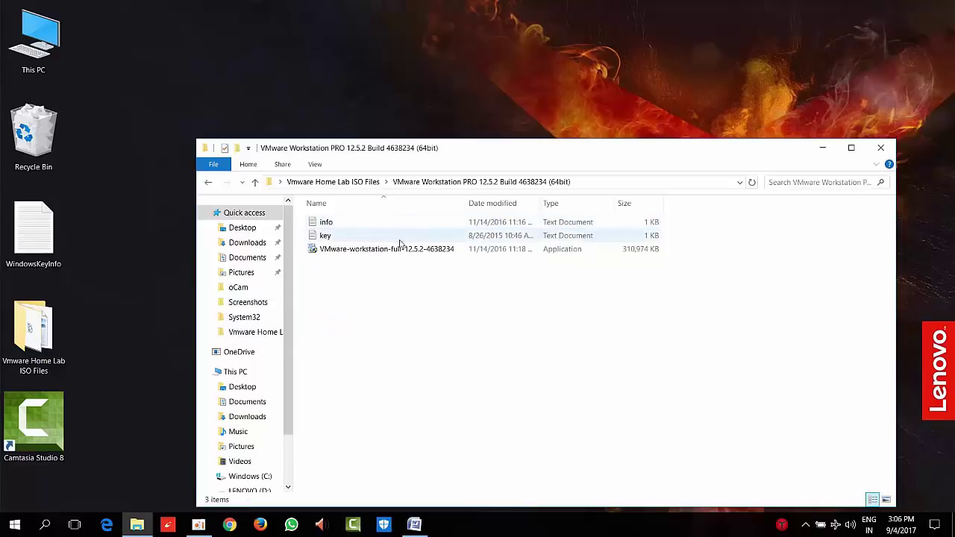
{"action": "double_click", "coordinate": [398, 250]}
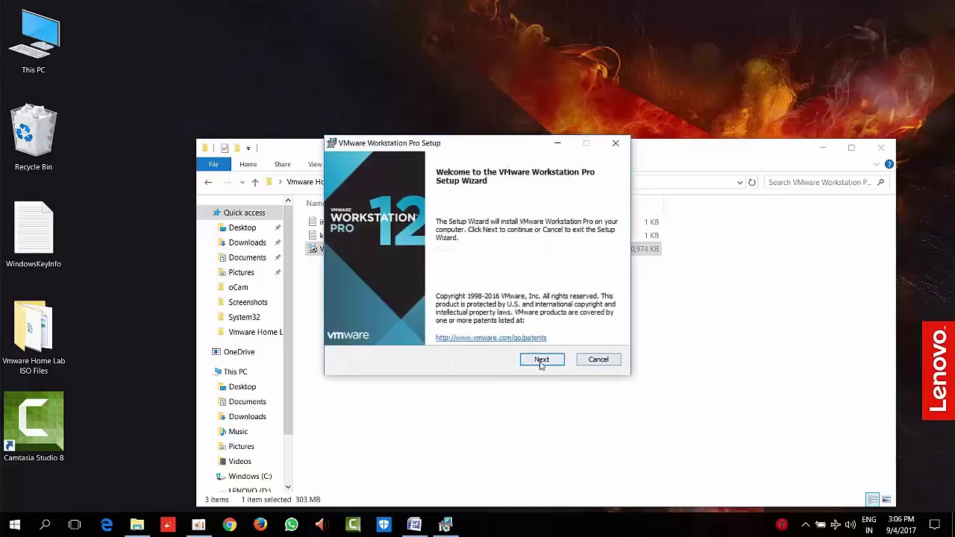
Accept the license terms and install with default location, user experience and shortcut settings
{"action": "left_click", "coordinate": [540, 361]}
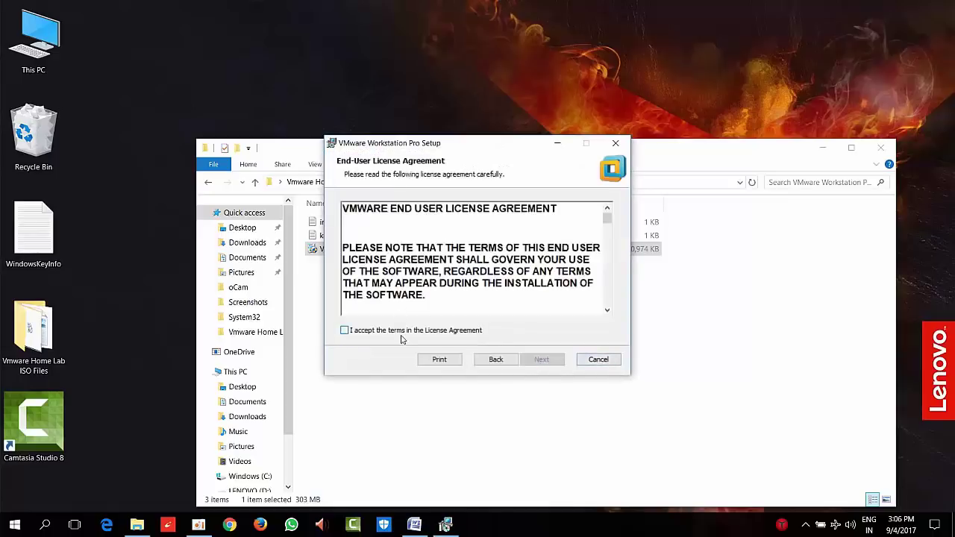
{"action": "left_click", "coordinate": [402, 334]}
{"action": "left_click", "coordinate": [554, 360]}
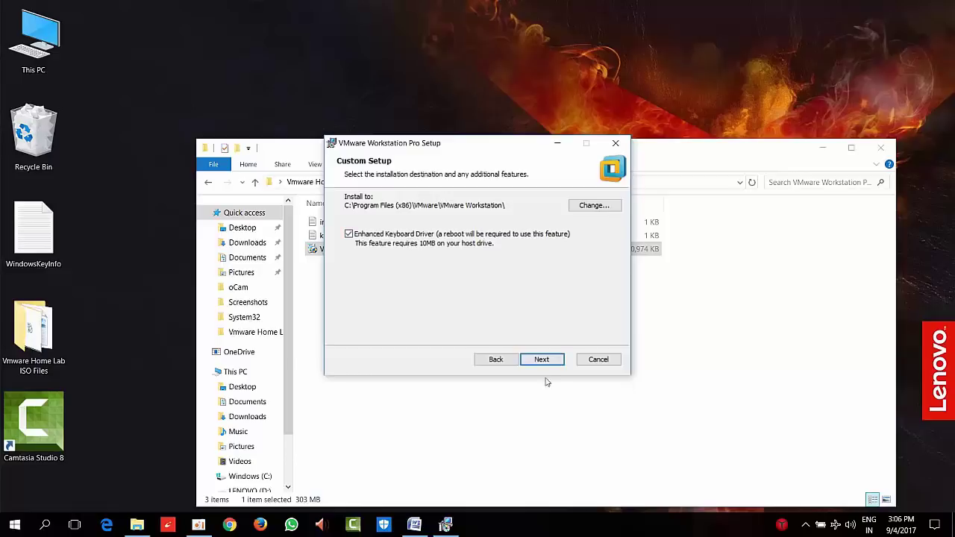
{"action": "left_click", "coordinate": [555, 364]}
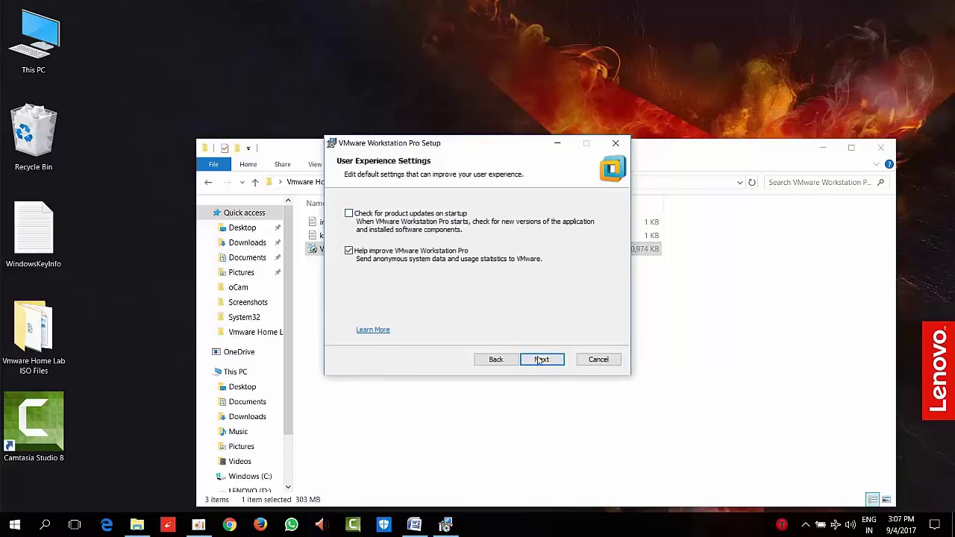
{"action": "left_click", "coordinate": [540, 361]}
{"action": "left_click", "coordinate": [542, 361]}
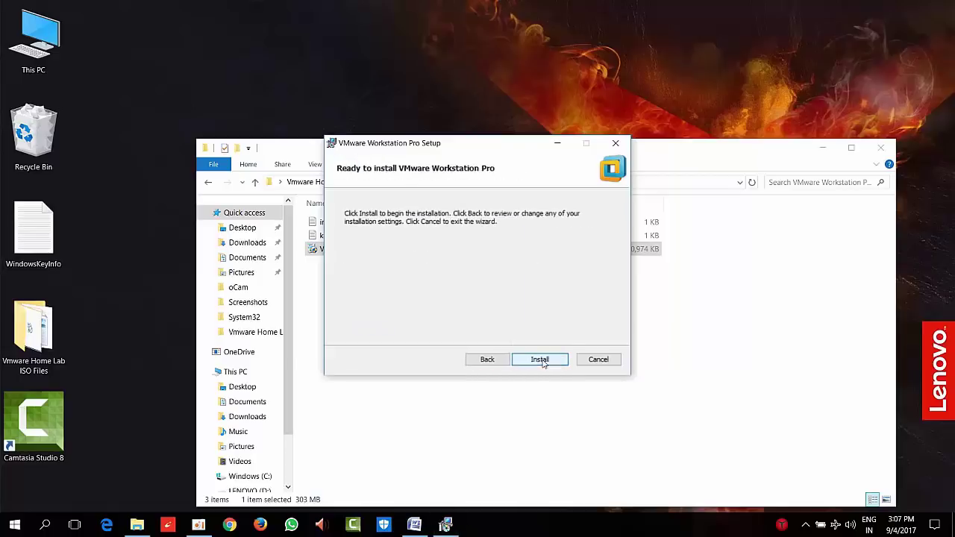
{"action": "left_click", "coordinate": [541, 360]}
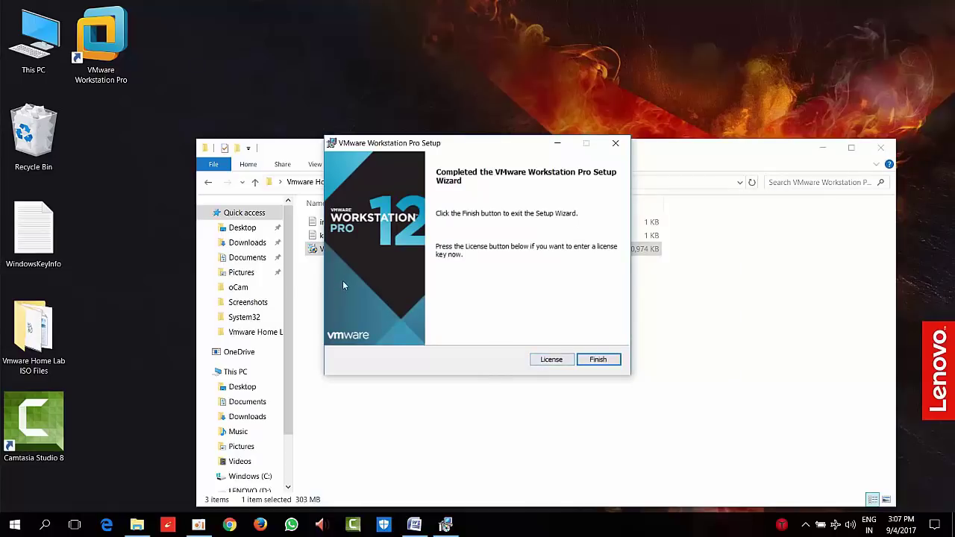
Copy the first license key from key.txt and close Notepad
{"action": "double_click", "coordinate": [322, 236]}
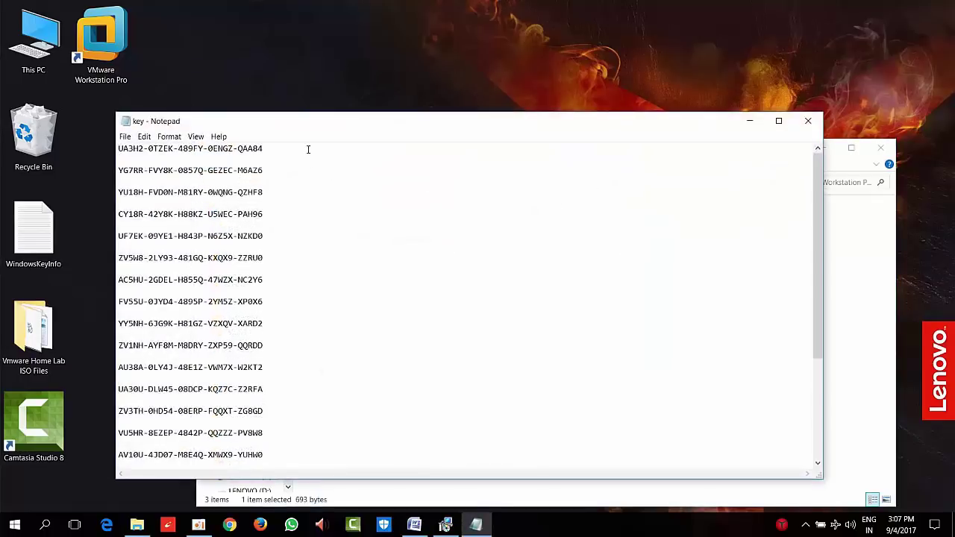
{"action": "left_click_drag", "start_coordinate": [307, 149], "coordinate": [81, 110]}
{"action": "right_click", "coordinate": [554, 310]}
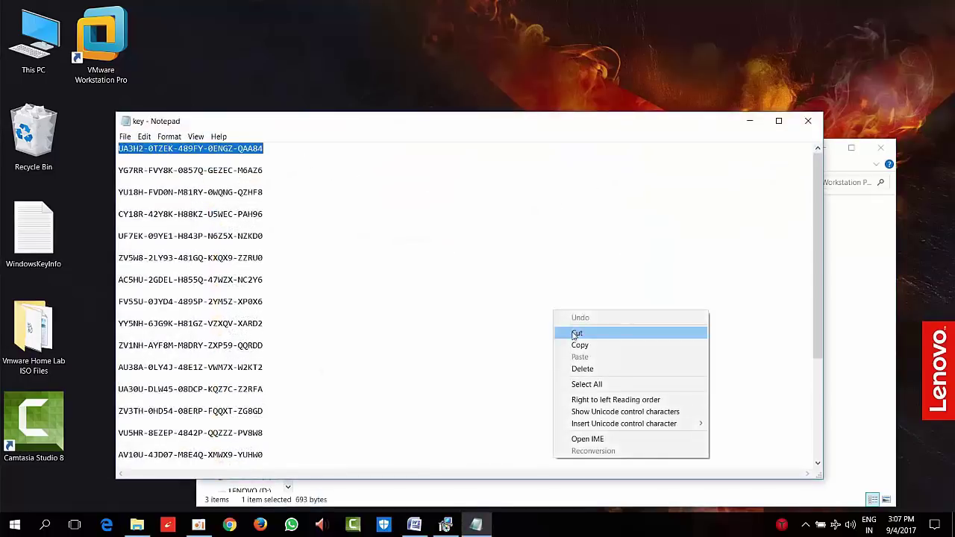
{"action": "left_click", "coordinate": [579, 343]}
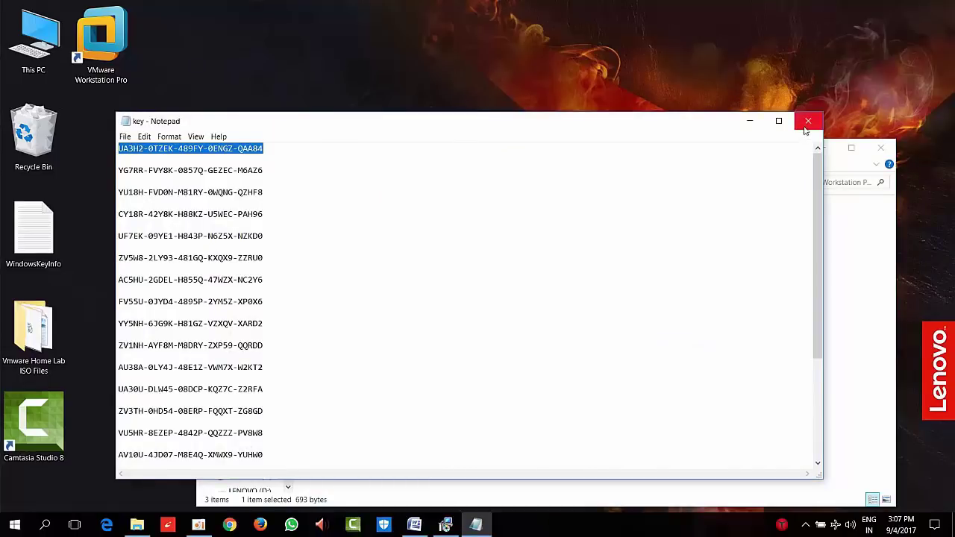
{"action": "left_click", "coordinate": [807, 121]}
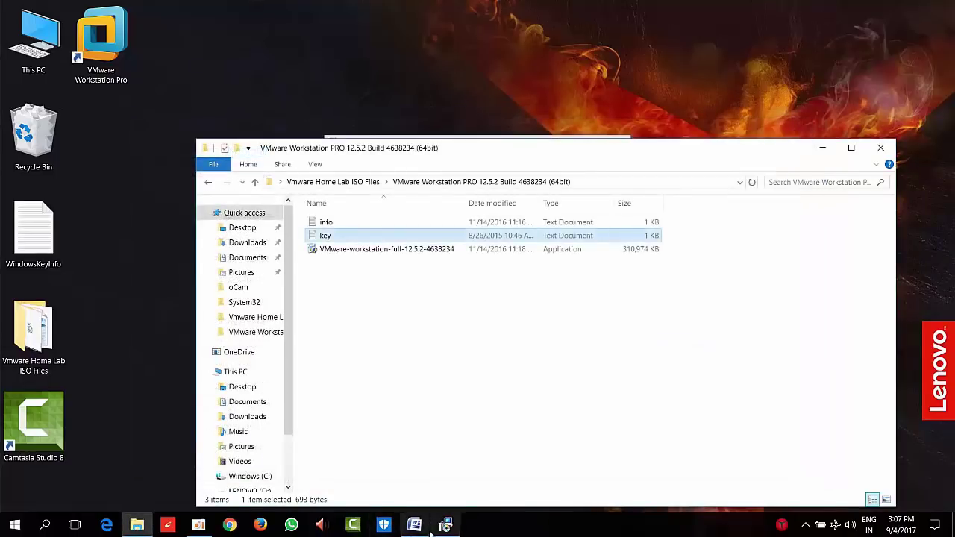
Paste the license key into the setup wizard, finish, and decline restarting now
{"action": "left_click", "coordinate": [446, 526]}
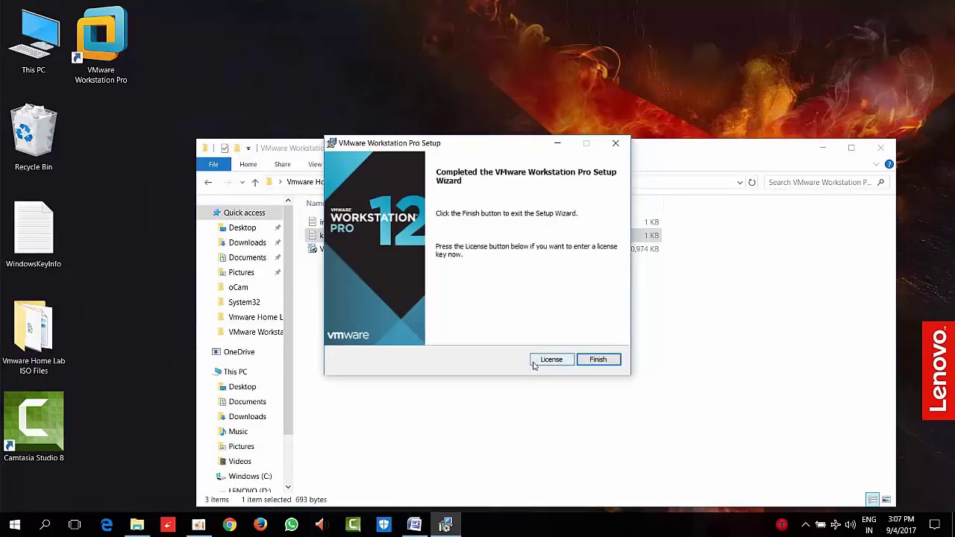
{"action": "left_click", "coordinate": [541, 362]}
{"action": "left_click", "coordinate": [473, 220]}
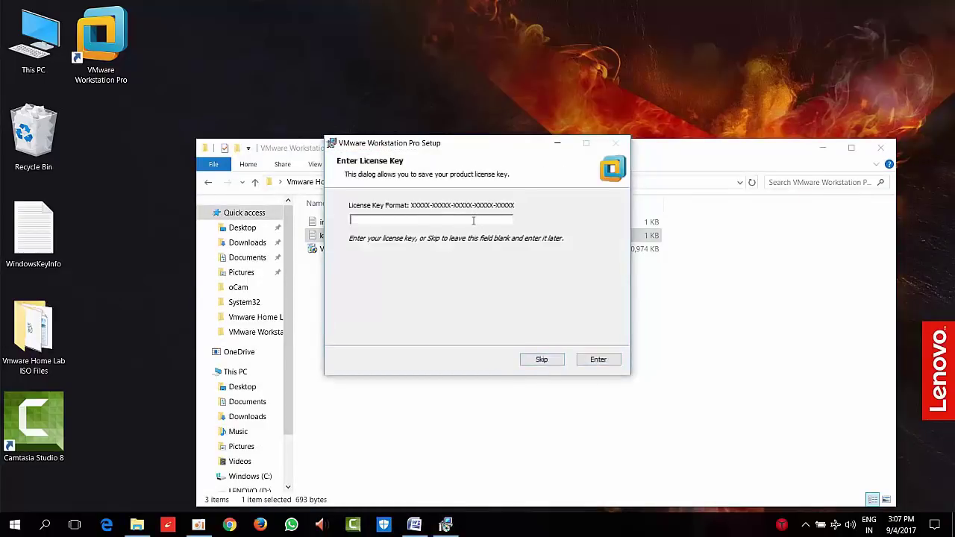
{"action": "key", "text": "ctrl+v"}
{"action": "left_click", "coordinate": [603, 360]}
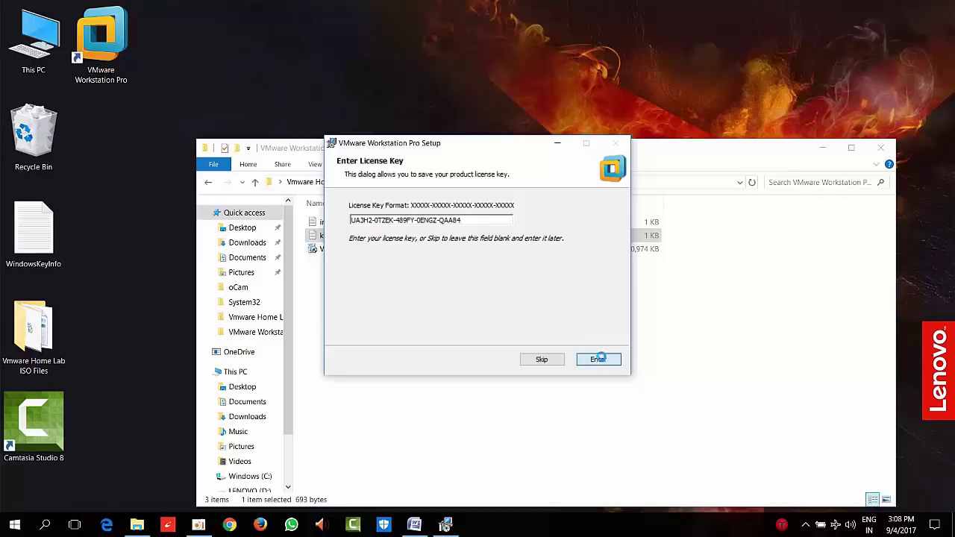
{"action": "left_click", "coordinate": [601, 360]}
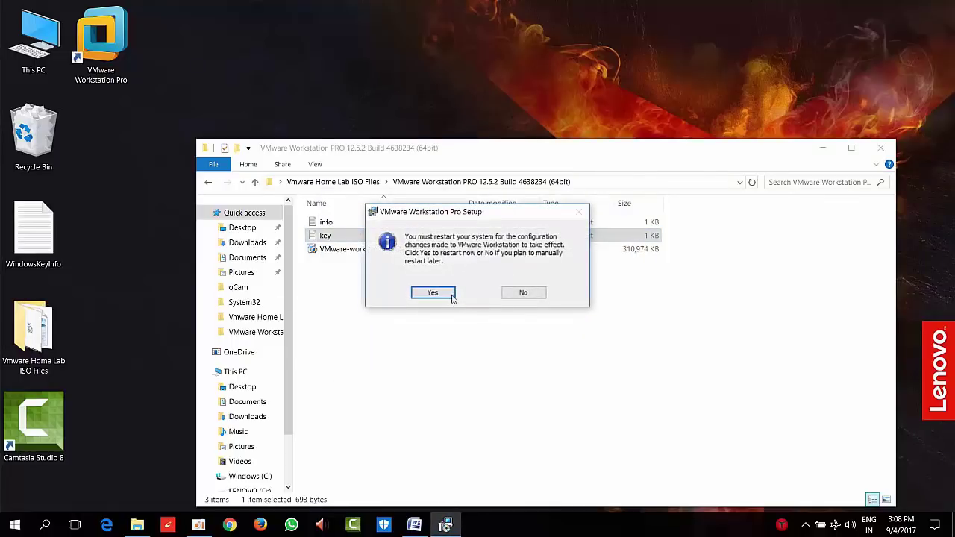
{"action": "left_click", "coordinate": [523, 297]}
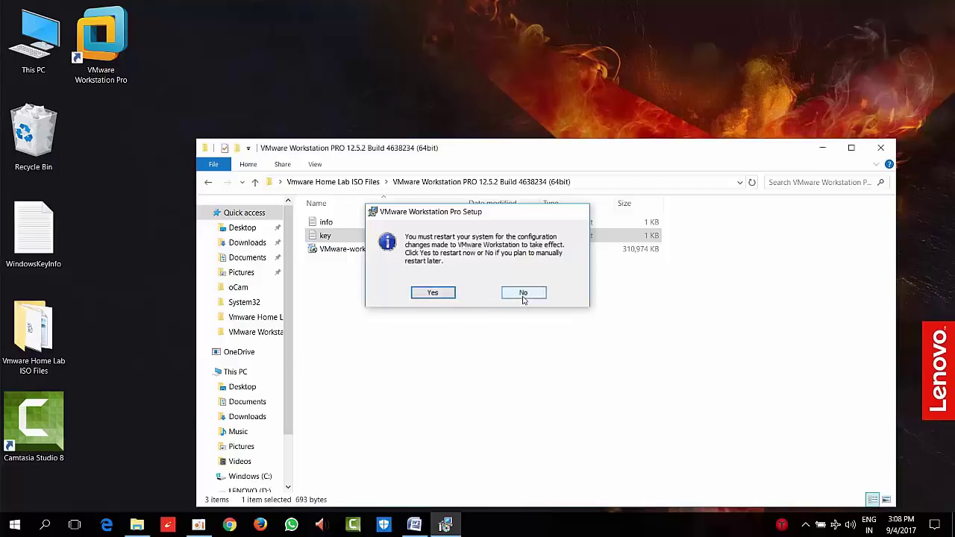
Close the installer folder, refresh the desktop, and open VMware Workstation maximized
{"action": "left_click", "coordinate": [883, 152]}
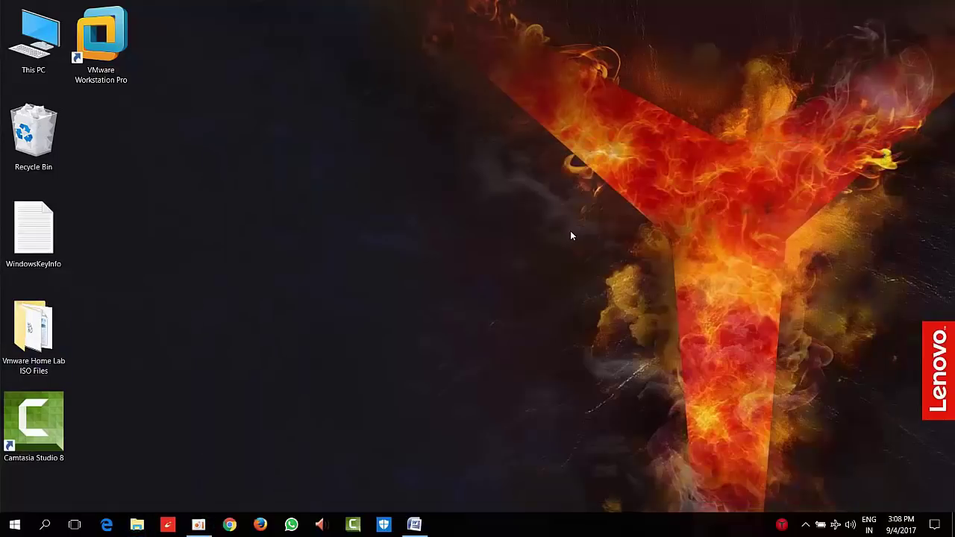
{"action": "right_click", "coordinate": [275, 177]}
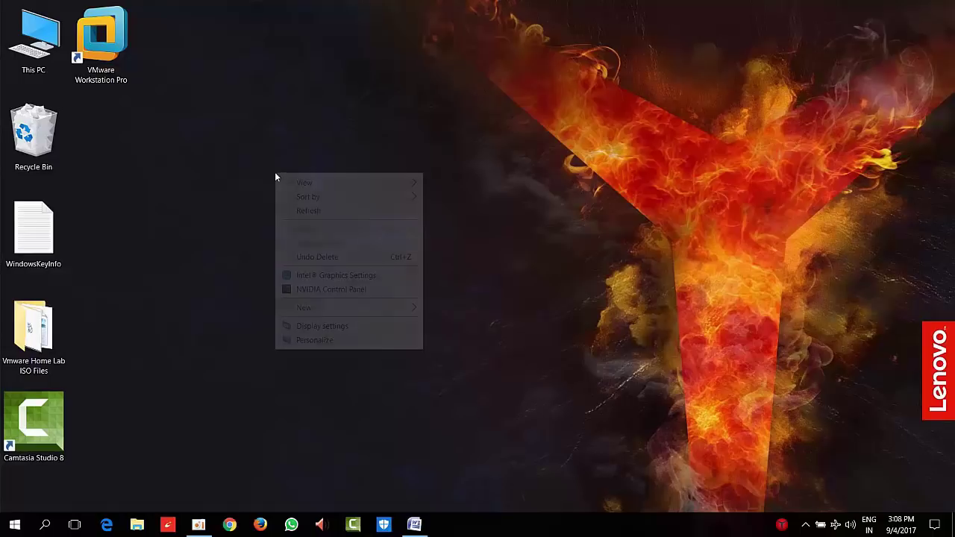
{"action": "left_click", "coordinate": [305, 211]}
{"action": "left_click", "coordinate": [124, 45]}
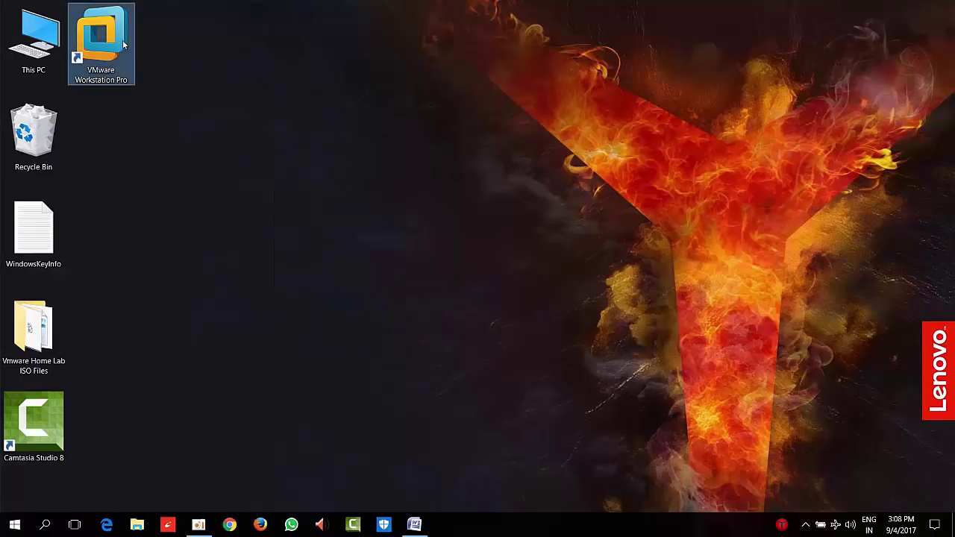
{"action": "right_click", "coordinate": [397, 148]}
{"action": "left_click", "coordinate": [421, 179]}
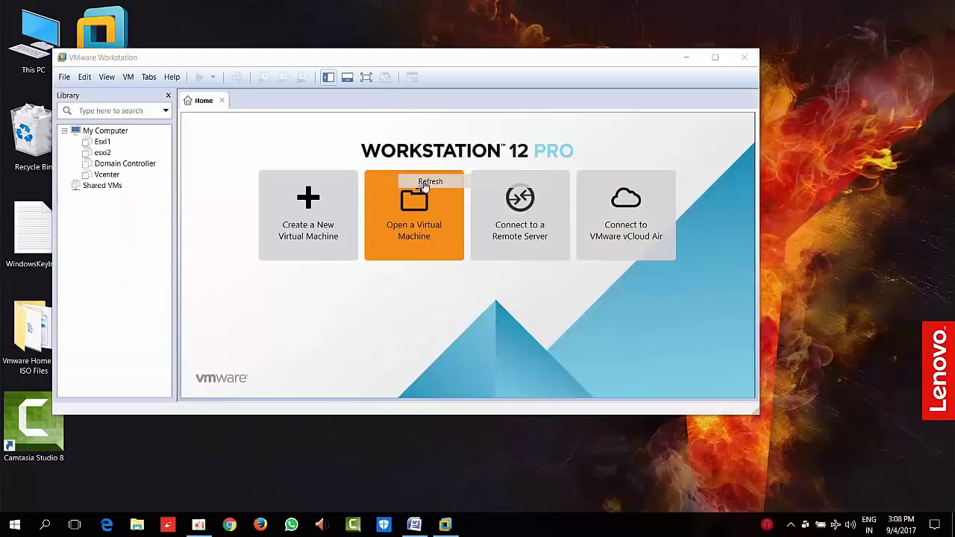
{"action": "left_click", "coordinate": [715, 58]}
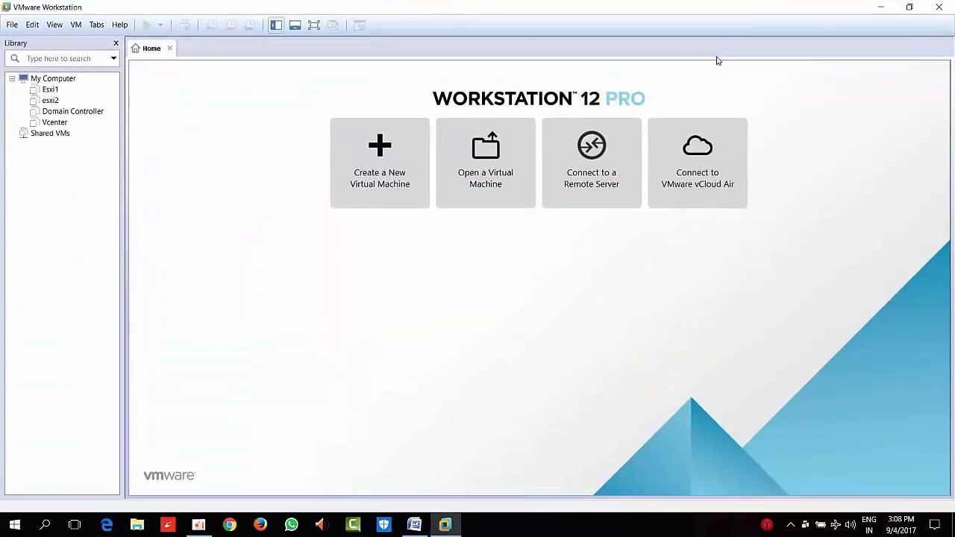
Remove the missing Esxi1, esxi2, Domain Controller and Vcenter entries, then restart Workstation
{"action": "left_click", "coordinate": [50, 90]}
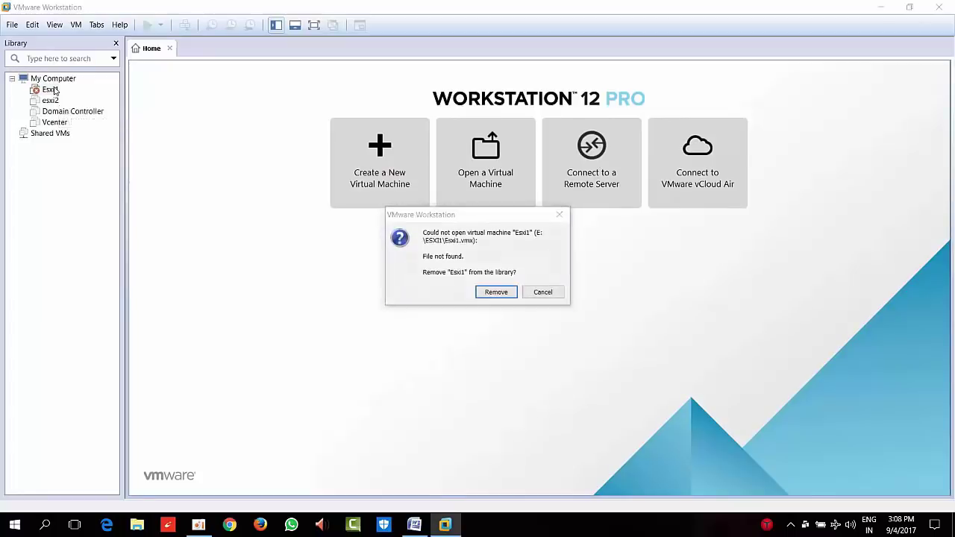
{"action": "left_click", "coordinate": [51, 90]}
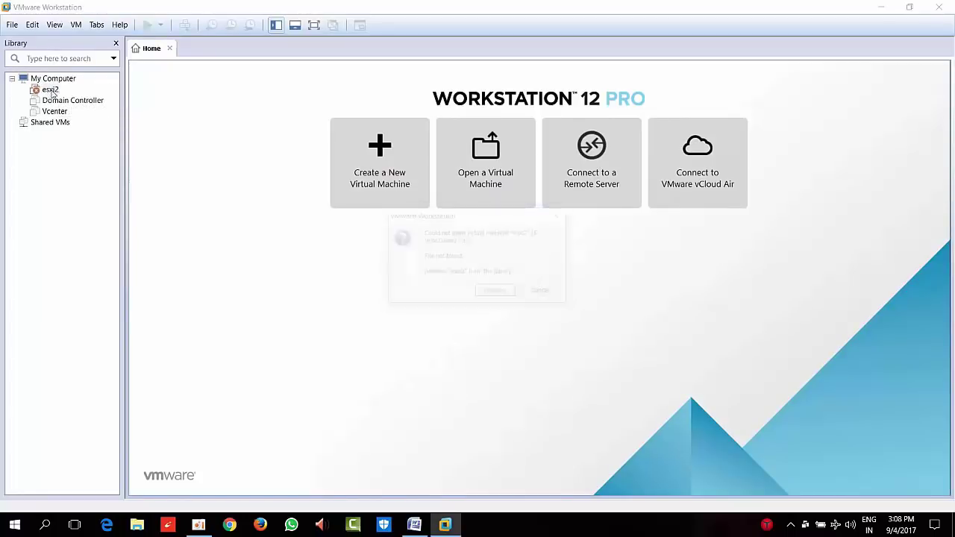
{"action": "key", "text": "Return"}
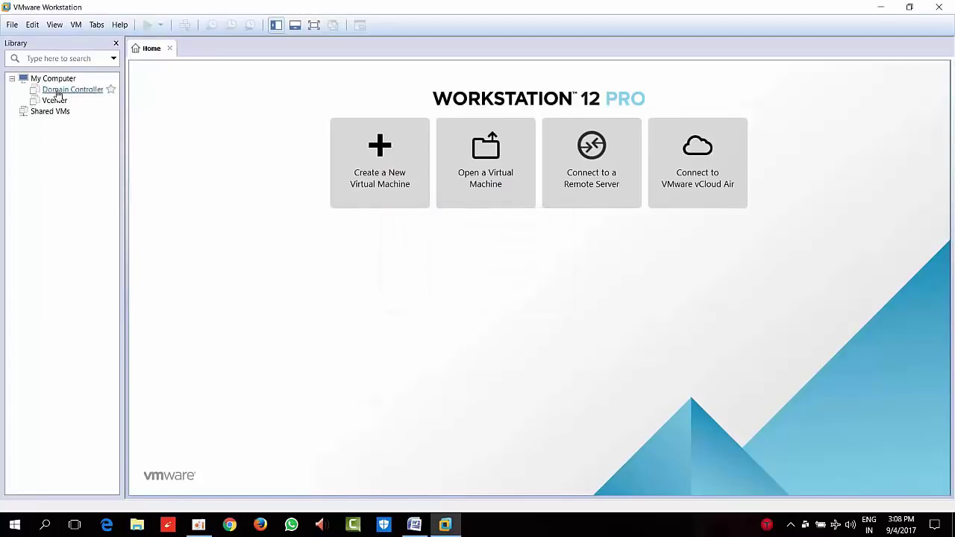
{"action": "left_click", "coordinate": [59, 91]}
{"action": "key", "text": "Return"}
{"action": "left_click", "coordinate": [62, 92]}
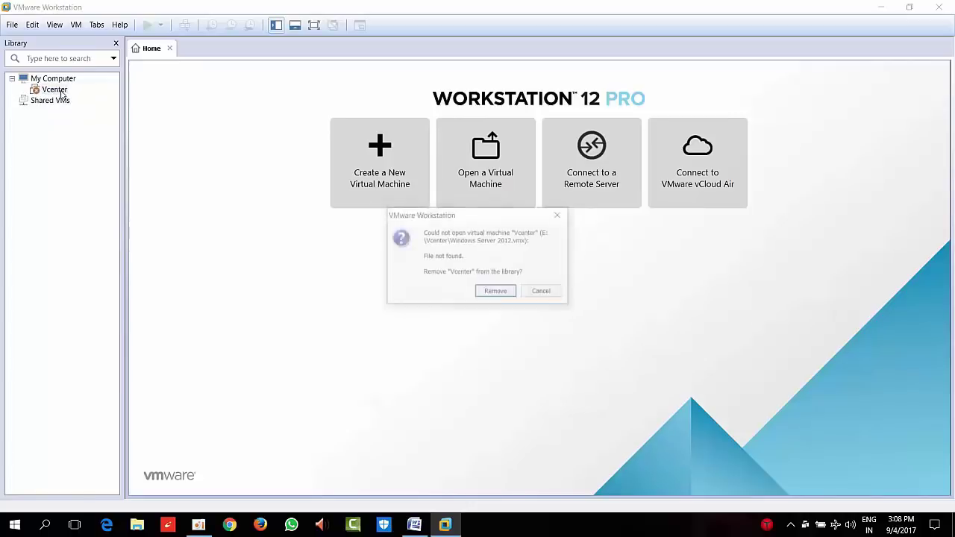
{"action": "key", "text": "Return"}
{"action": "left_click", "coordinate": [938, 7]}
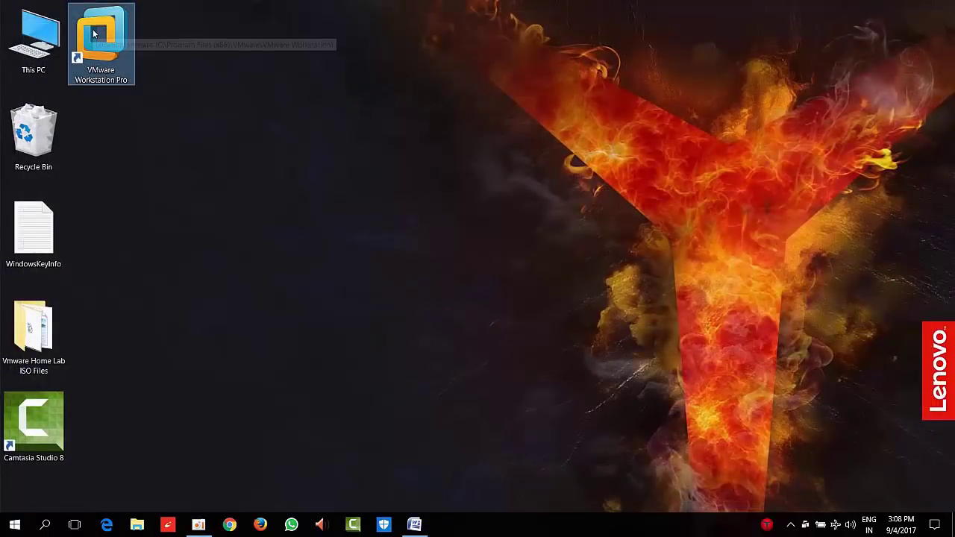
{"action": "double_click", "coordinate": [124, 49]}
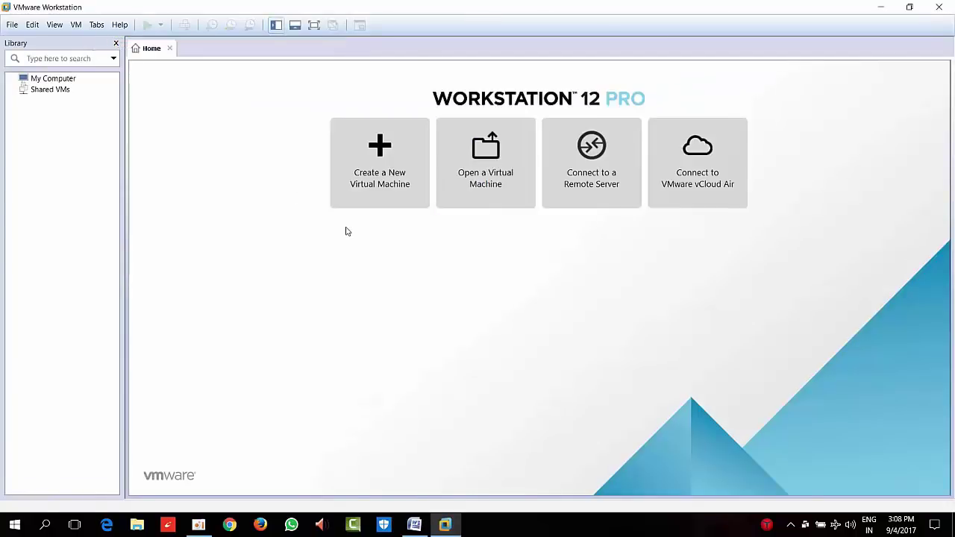
Start a Typical new virtual machine from the ESXi VMvisor installer ISO, named Esxi 1
{"action": "left_click", "coordinate": [364, 200]}
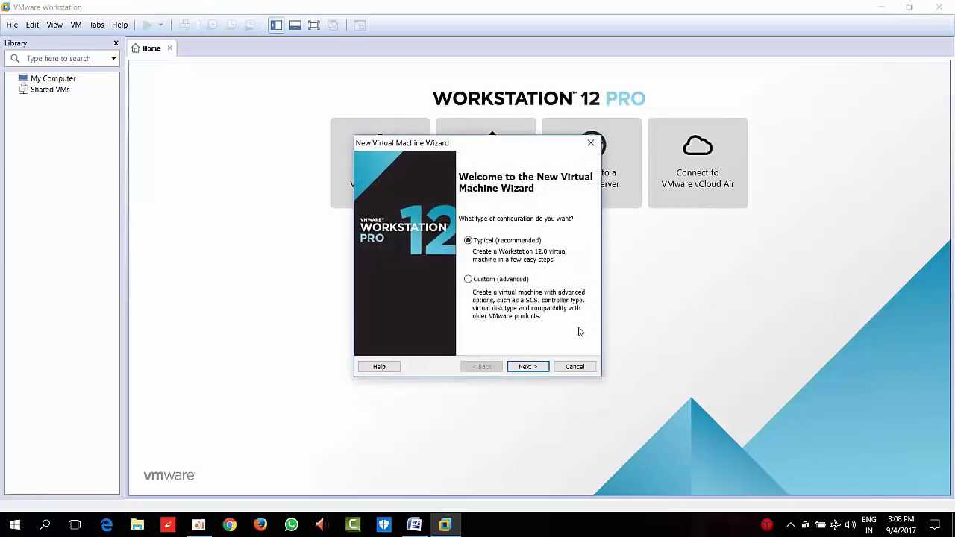
{"action": "left_click", "coordinate": [526, 367]}
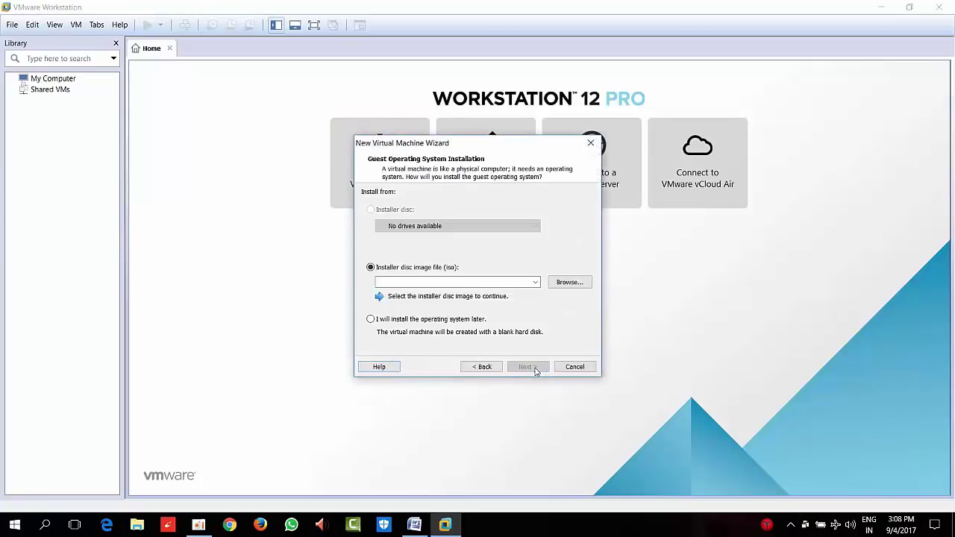
{"action": "left_click", "coordinate": [567, 281]}
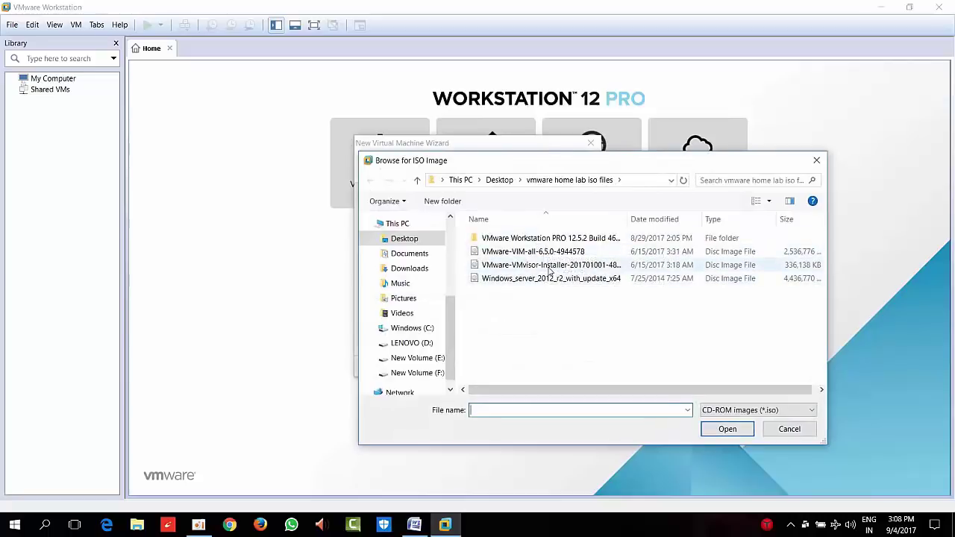
{"action": "double_click", "coordinate": [550, 267]}
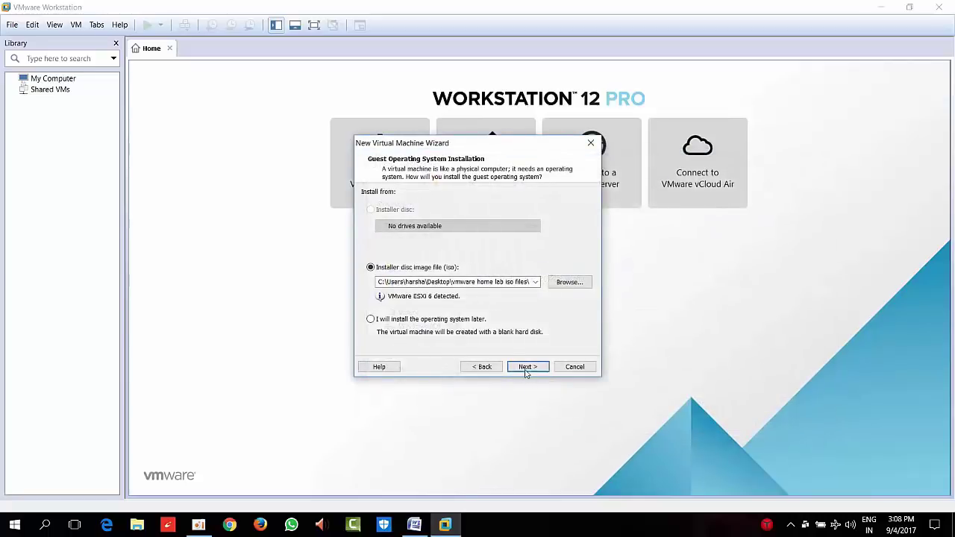
{"action": "left_click", "coordinate": [527, 368]}
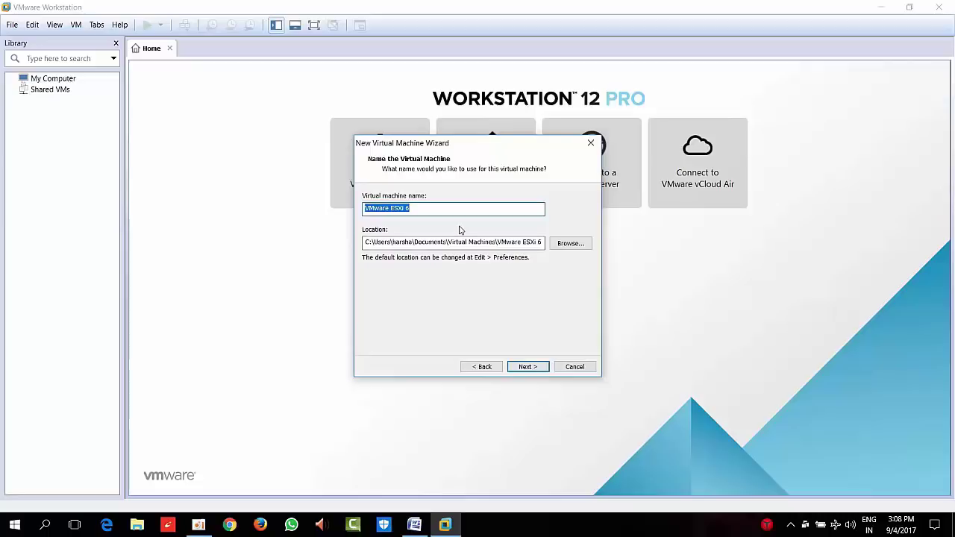
{"action": "key", "text": "Left"}
{"action": "key", "text": "Left"}
{"action": "key", "text": "Left"}
{"action": "key", "text": "Left"}
{"action": "key", "text": "Left"}
{"action": "key", "text": "Left"}
{"action": "key", "text": "Left"}
{"action": "key", "text": "Left"}
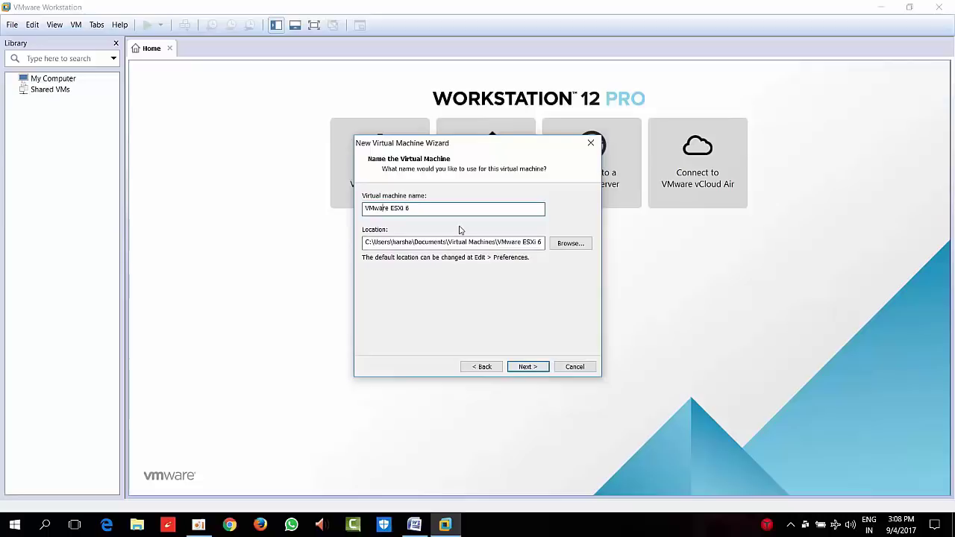
{"action": "key", "text": "BackSpace"}
{"action": "key", "text": "BackSpace"}
{"action": "key", "text": "BackSpace"}
{"action": "key", "text": "BackSpace"}
{"action": "key", "text": "BackSpace"}
{"action": "key", "text": "BackSpace"}
{"action": "key", "text": "BackSpace"}
{"action": "key", "text": "BackSpace"}
{"action": "key", "text": "BackSpace"}
{"action": "key", "text": "BackSpace"}
{"action": "key", "text": "BackSpace"}
{"action": "key", "text": "BackSpace"}
{"action": "key", "text": "BackSpace"}
{"action": "type", "text": "Esx"}
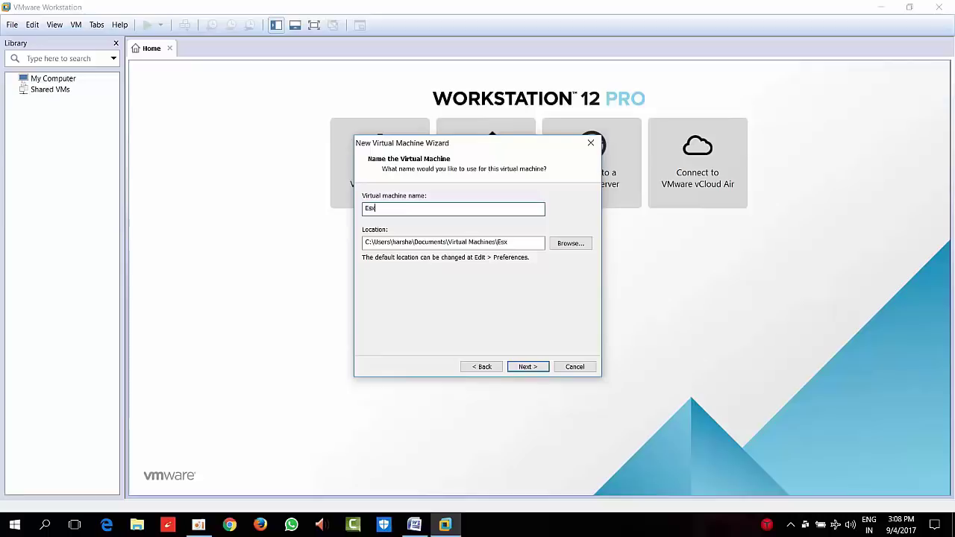
{"action": "type", "text": "i 1"}
Store the machine in a new folder E:\Esxi 1 on the New Volume drive
{"action": "left_click", "coordinate": [571, 244]}
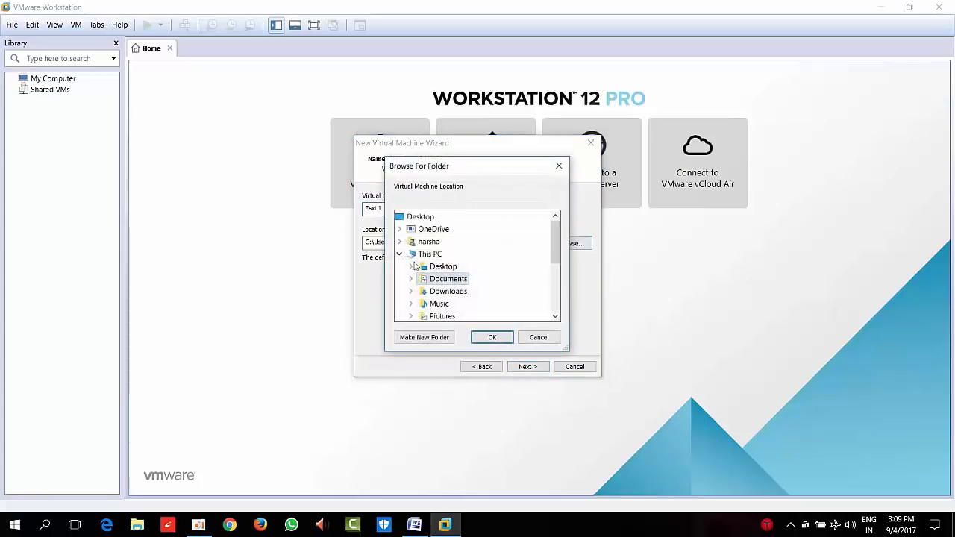
{"action": "left_click_drag", "start_coordinate": [553, 242], "coordinate": [565, 279]}
{"action": "left_click", "coordinate": [459, 279]}
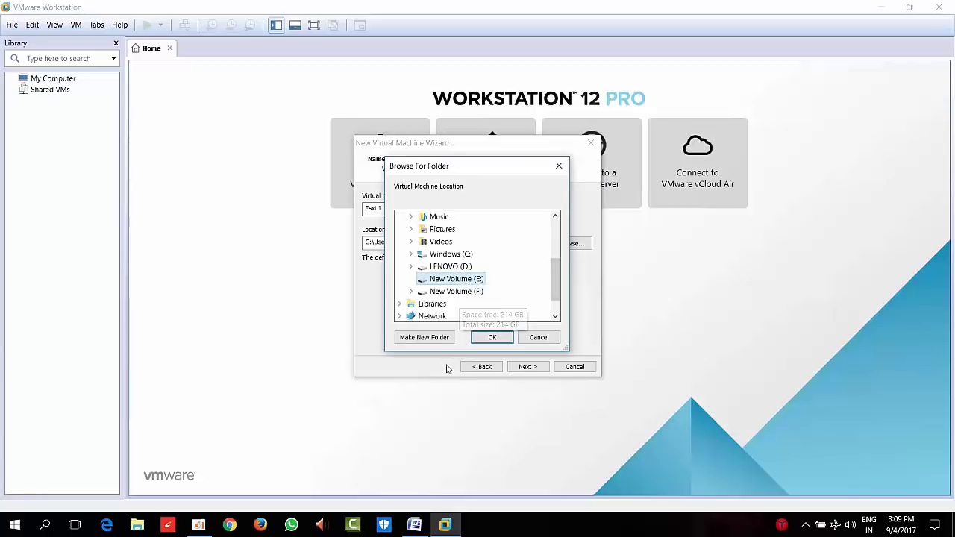
{"action": "left_click", "coordinate": [438, 339]}
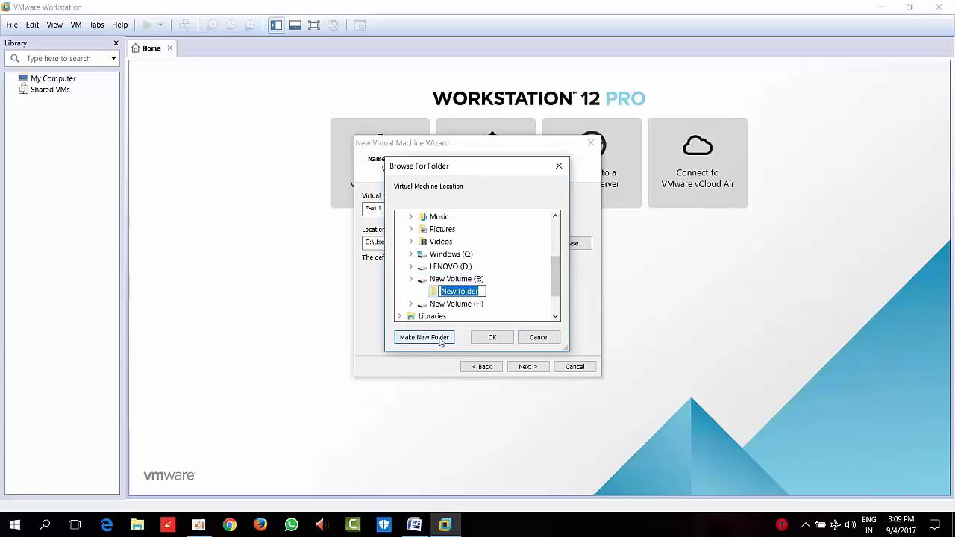
{"action": "type", "text": "Esx"}
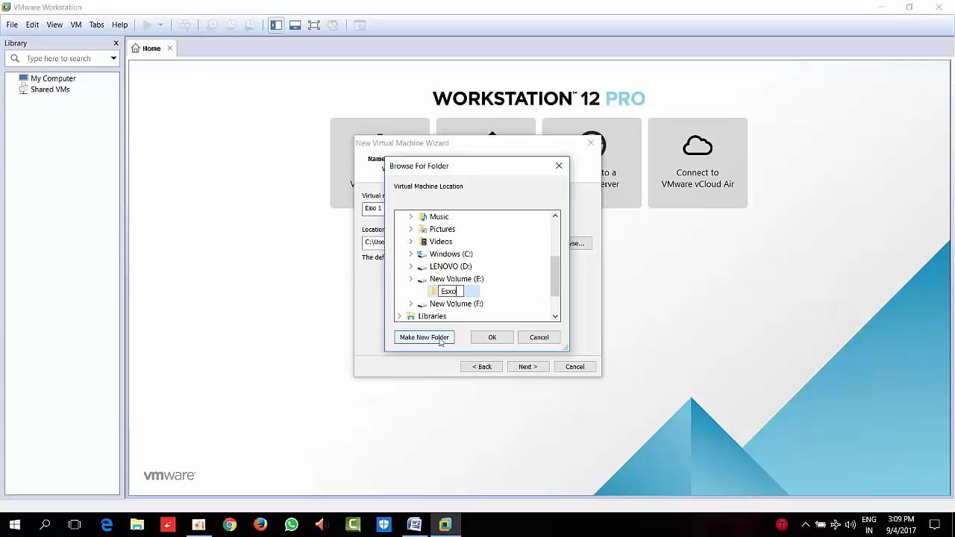
{"action": "type", "text": "i 1"}
{"action": "left_click", "coordinate": [492, 338]}
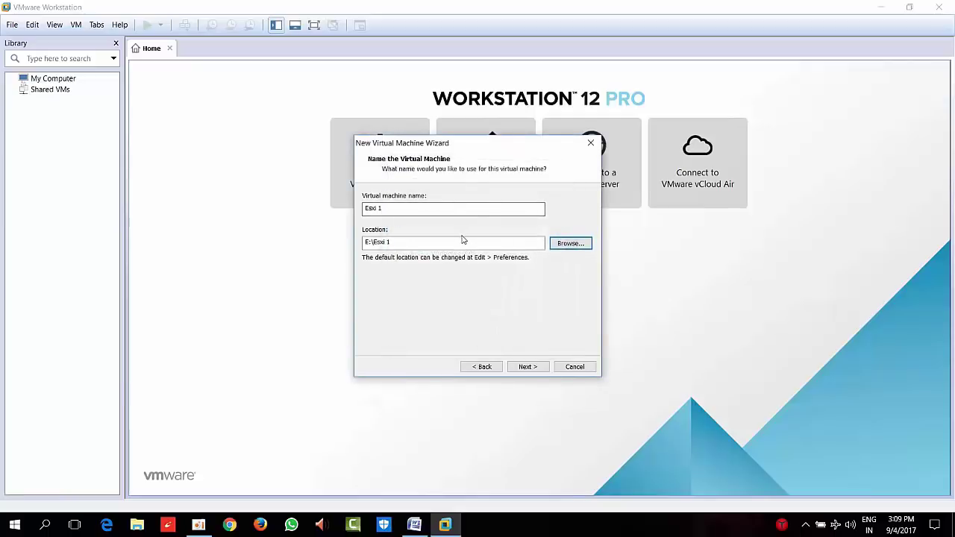
{"action": "left_click_drag", "start_coordinate": [459, 243], "coordinate": [179, 239]}
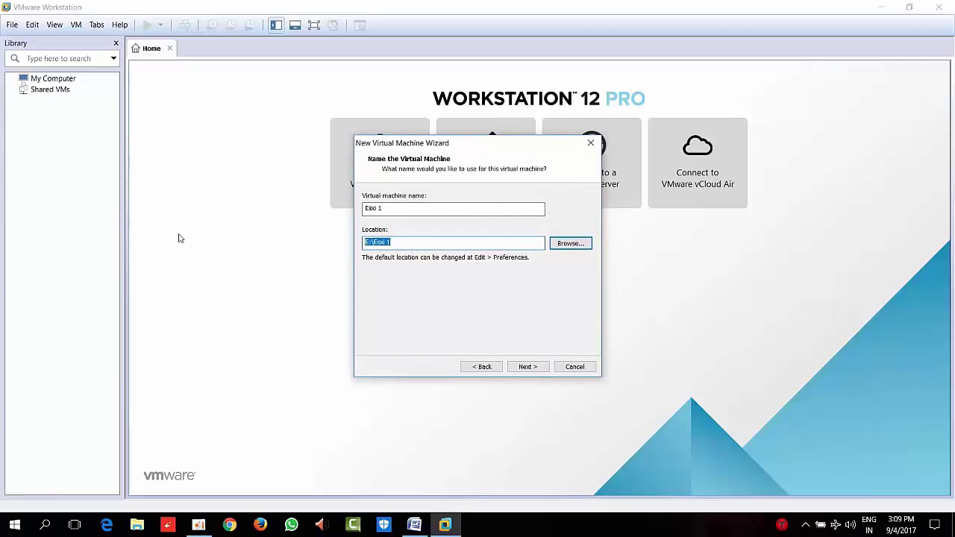
Use a 40 GB disk stored as a single file and finish, powering the machine on
{"action": "left_click", "coordinate": [536, 367]}
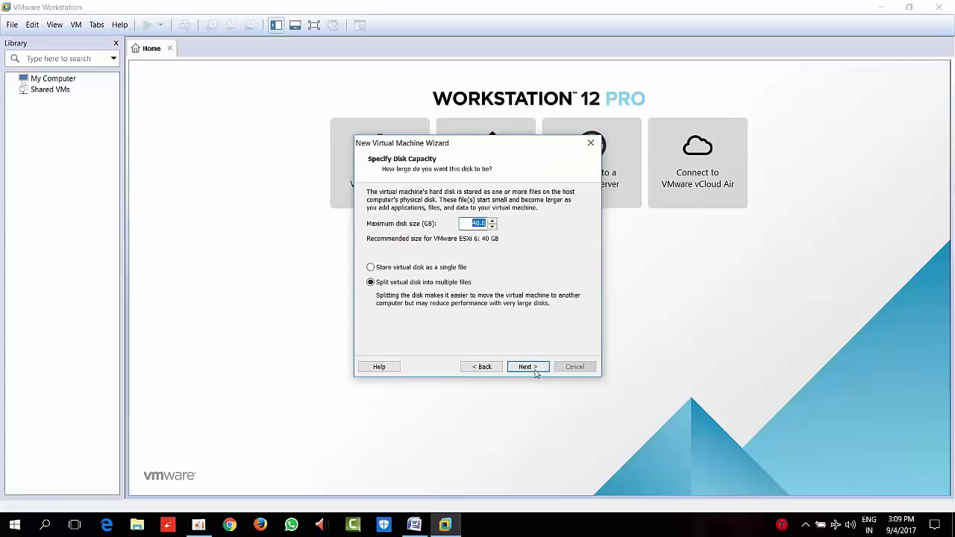
{"action": "left_click", "coordinate": [415, 268]}
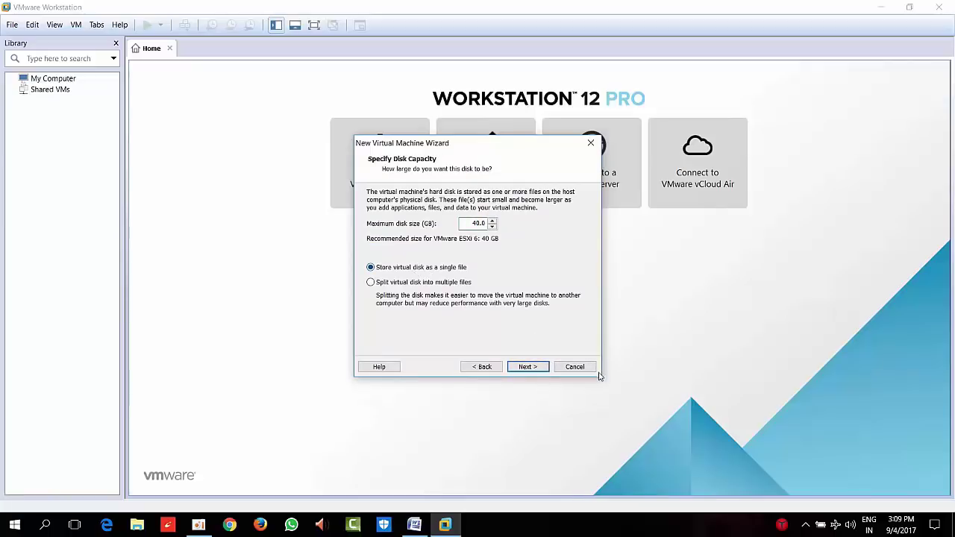
{"action": "left_click", "coordinate": [531, 369]}
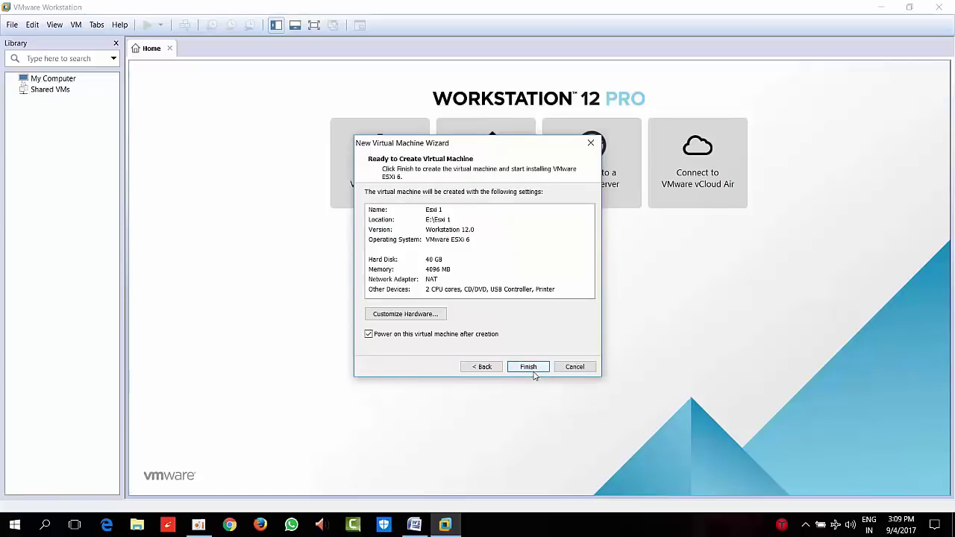
{"action": "left_click", "coordinate": [526, 368]}
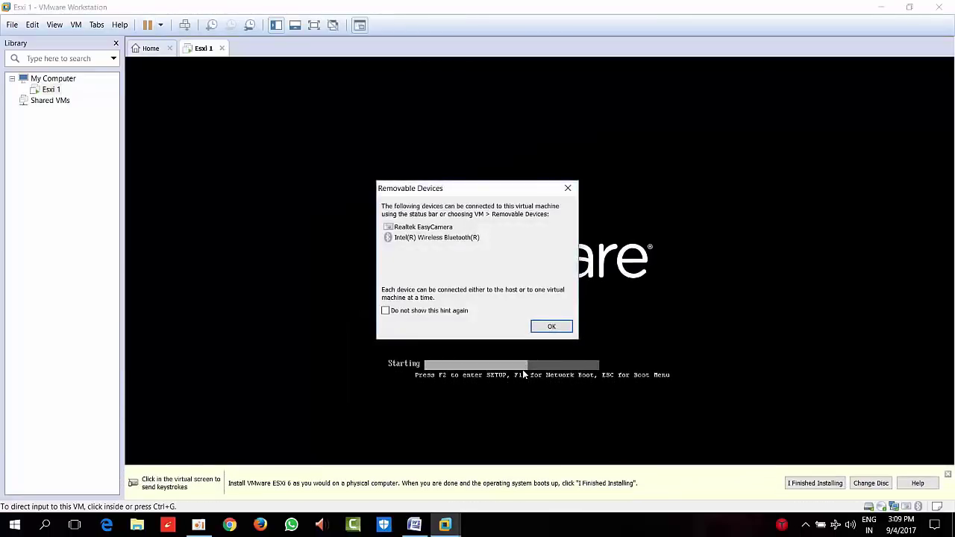
Permanently hide the removable devices hint, close the hint bar, and boot the ESXi 6.5.0 installer
{"action": "left_click", "coordinate": [434, 313]}
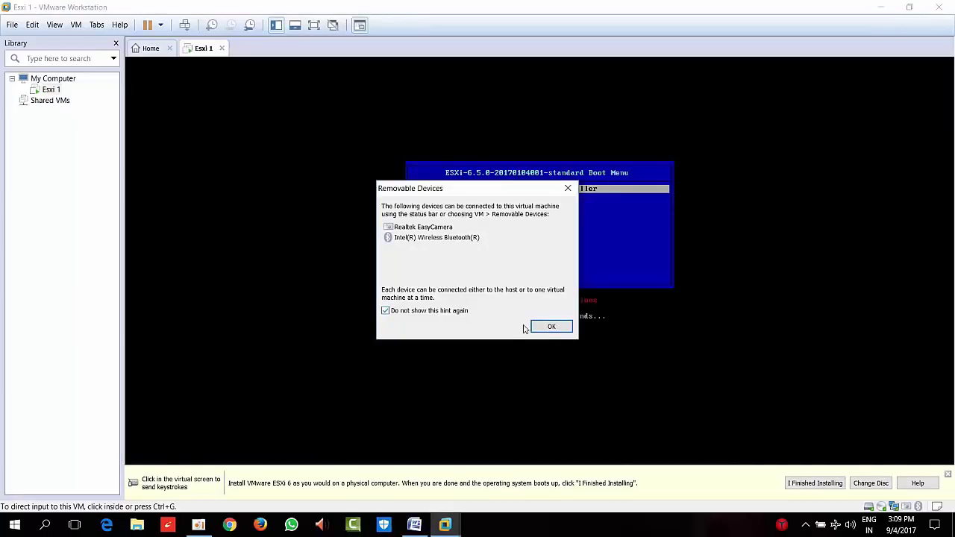
{"action": "left_click", "coordinate": [548, 327]}
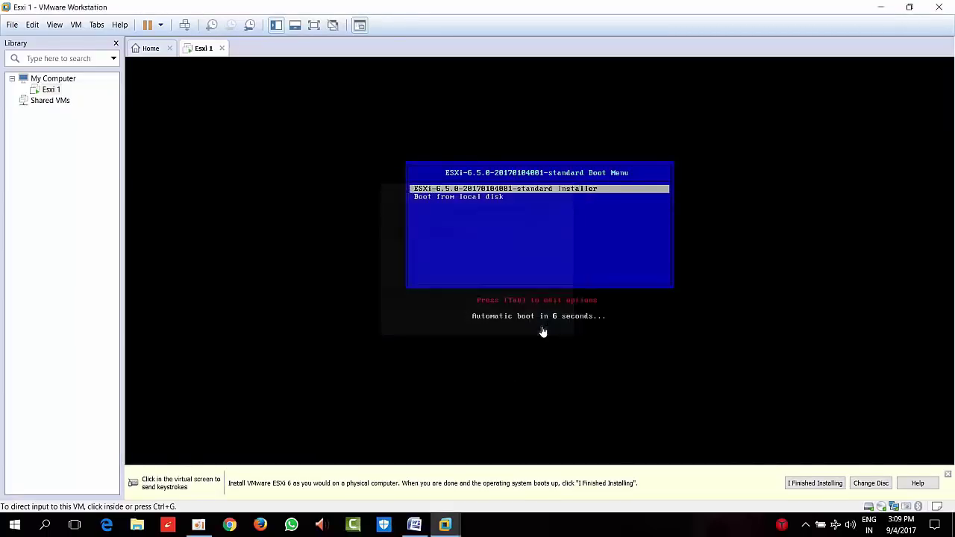
{"action": "left_click", "coordinate": [949, 476]}
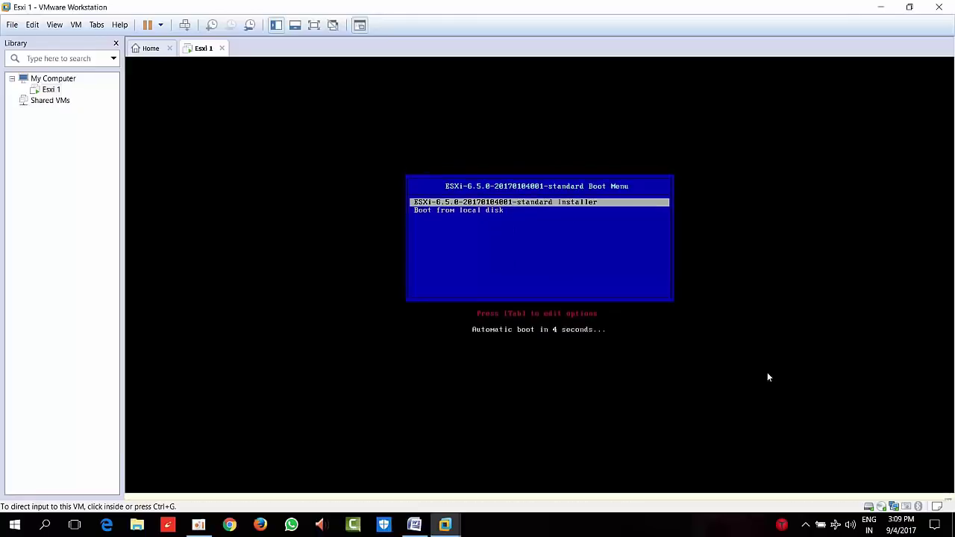
{"action": "left_click", "coordinate": [512, 235]}
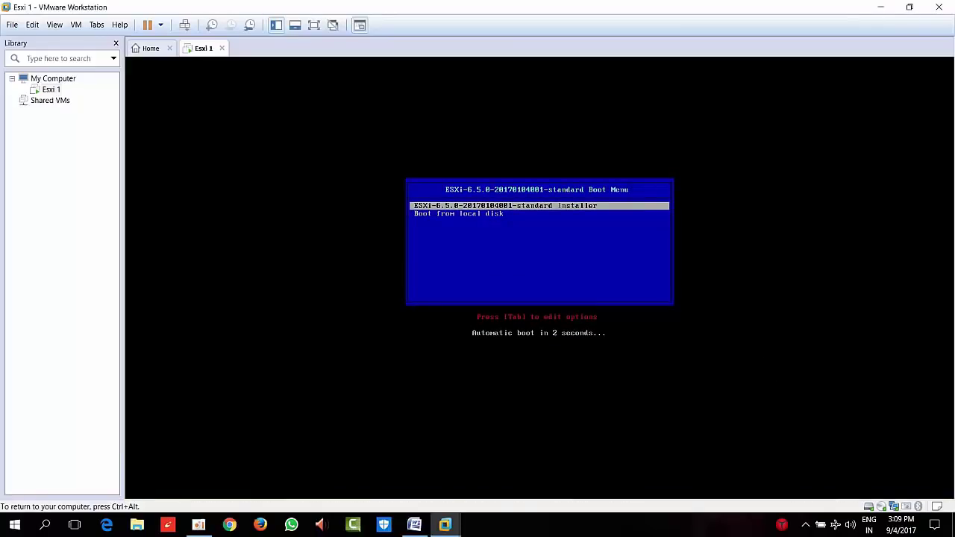
{"action": "key", "text": "Return"}
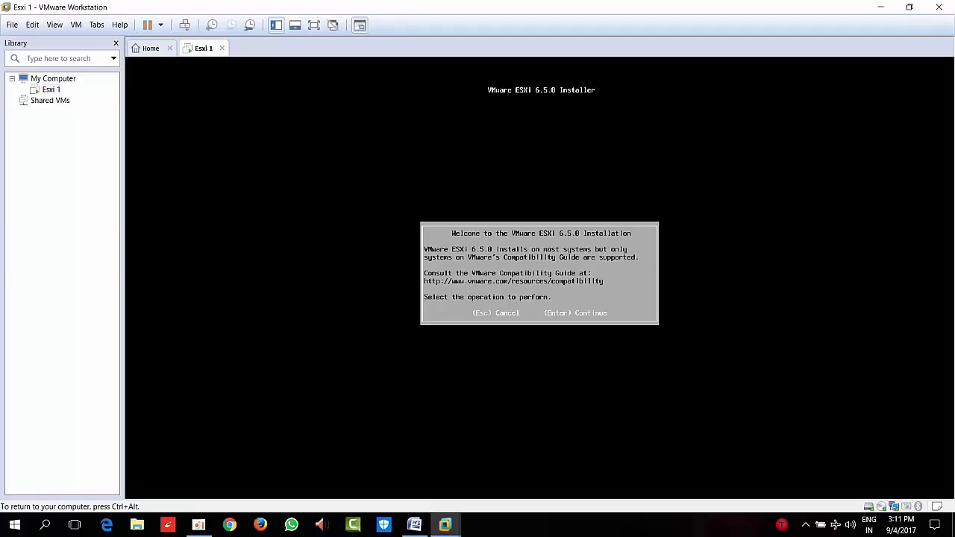
Accept the ESXi license agreement and choose the 40 GiB local virtual disk
{"action": "key", "text": "Return"}
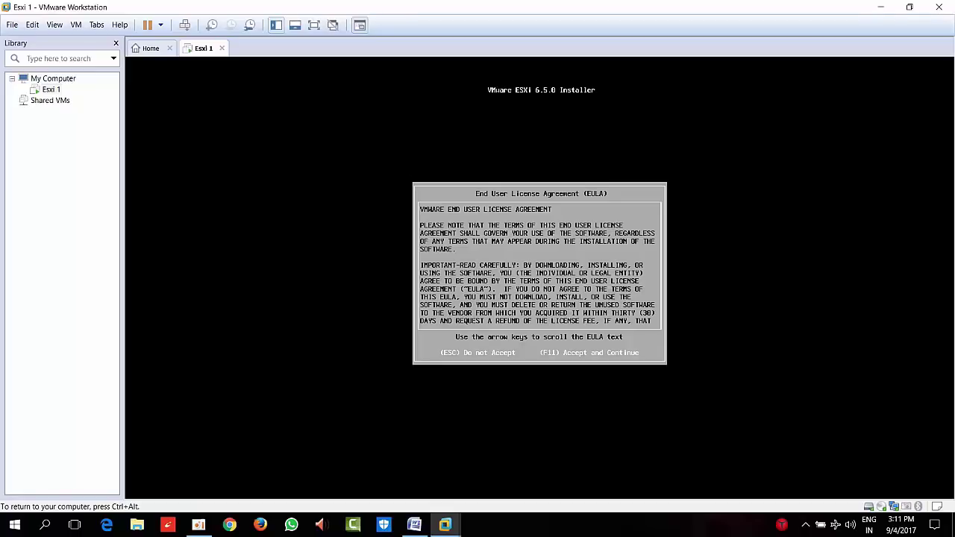
{"action": "key", "text": "F11"}
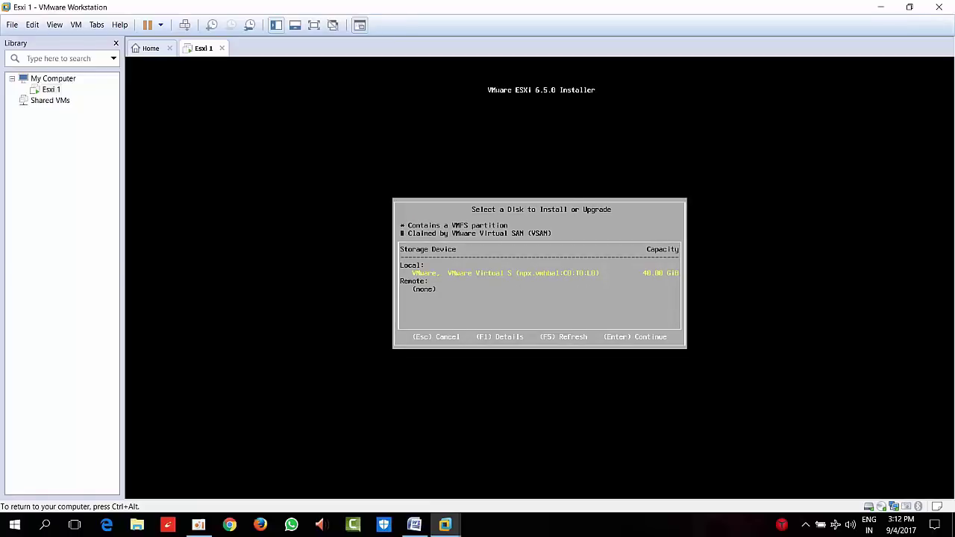
{"action": "key", "text": "Return"}
{"action": "key", "text": "Return"}
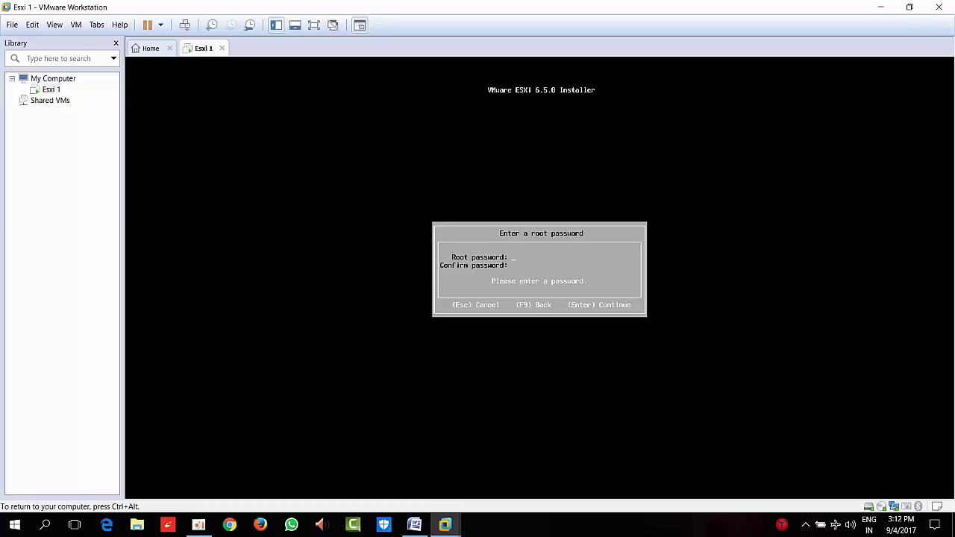
Set the root password, install ESXi 6.5.0, and reboot the host
{"action": "type", "text": "Pa"}
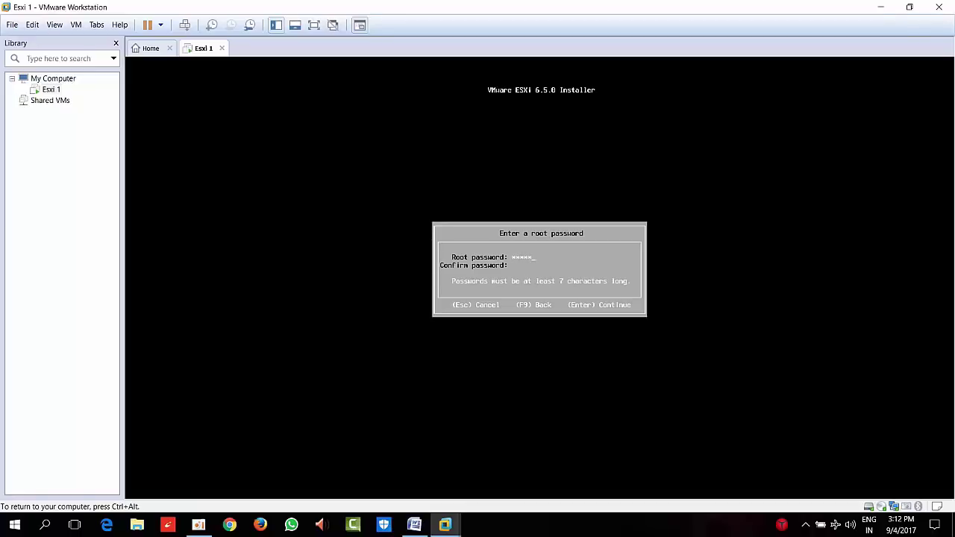
{"action": "type", "text": "******"}
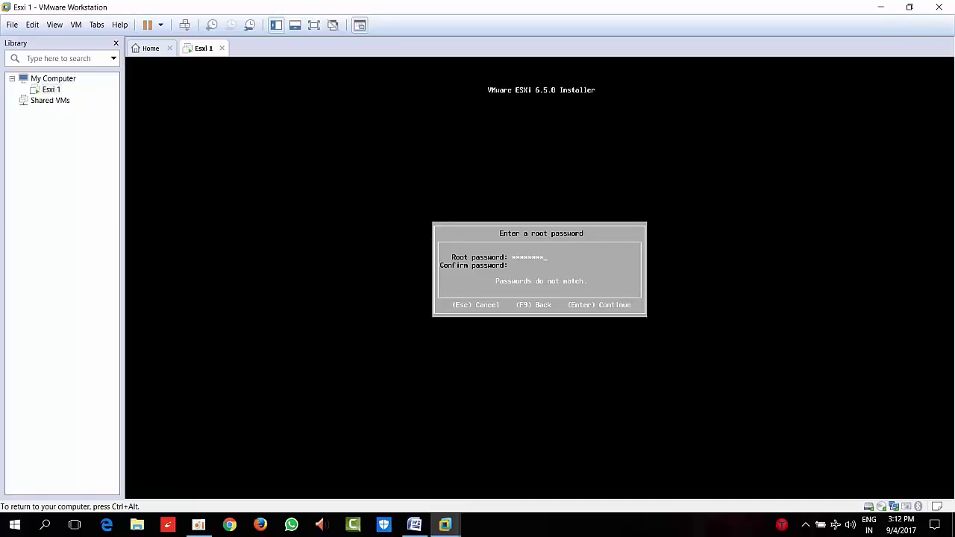
{"action": "type", "text": "********"}
{"action": "key", "text": "Return"}
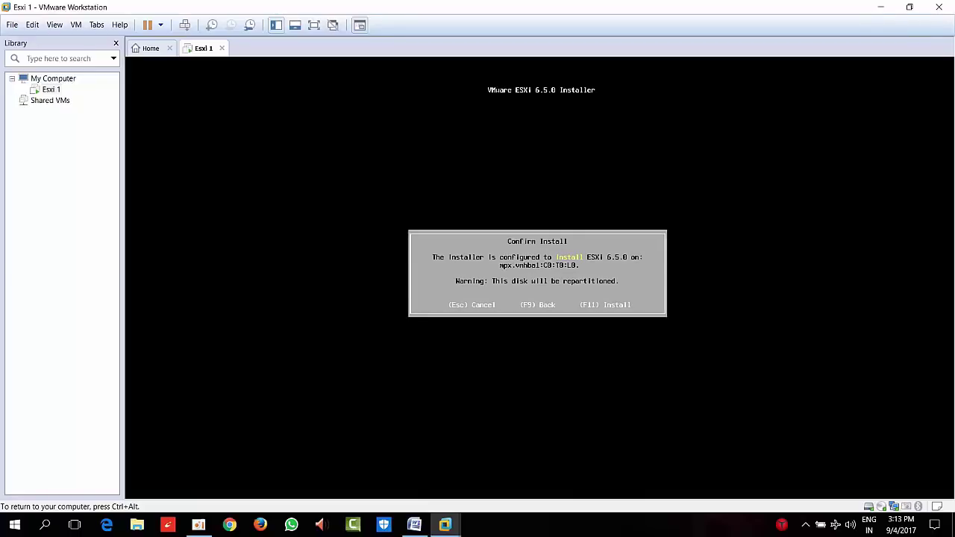
{"action": "key", "text": "F11"}
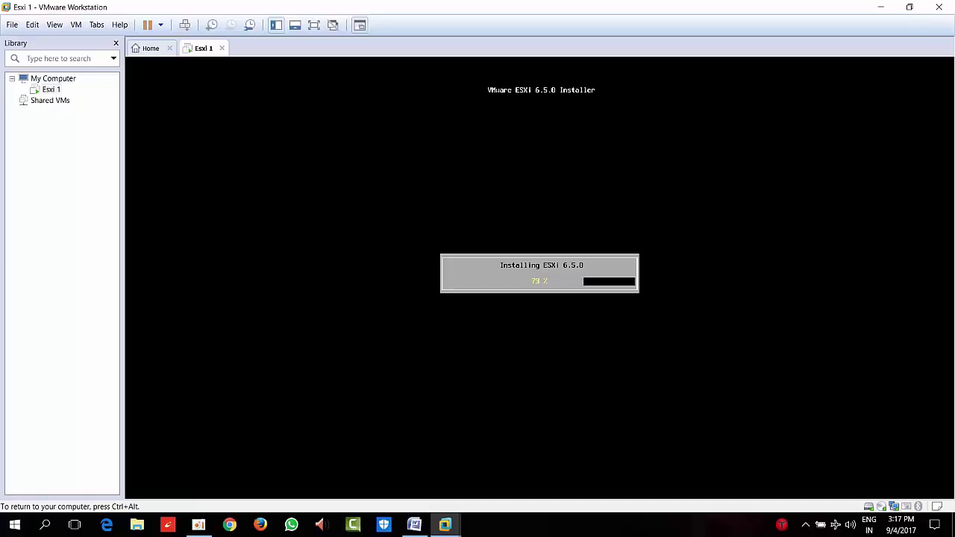
{"action": "key", "text": "Return"}
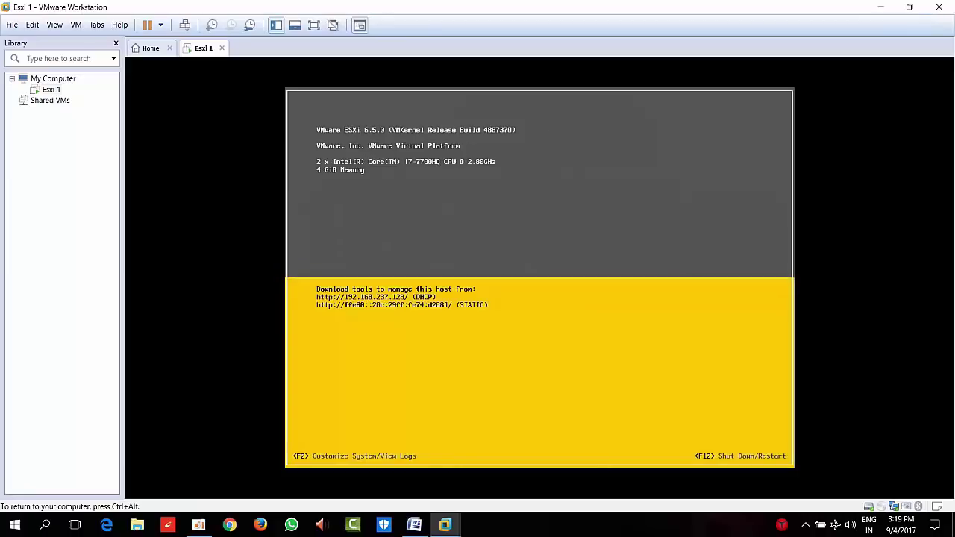
Log in to the ESXi console's System Customization as root with the root password
{"action": "key", "text": "F2"}
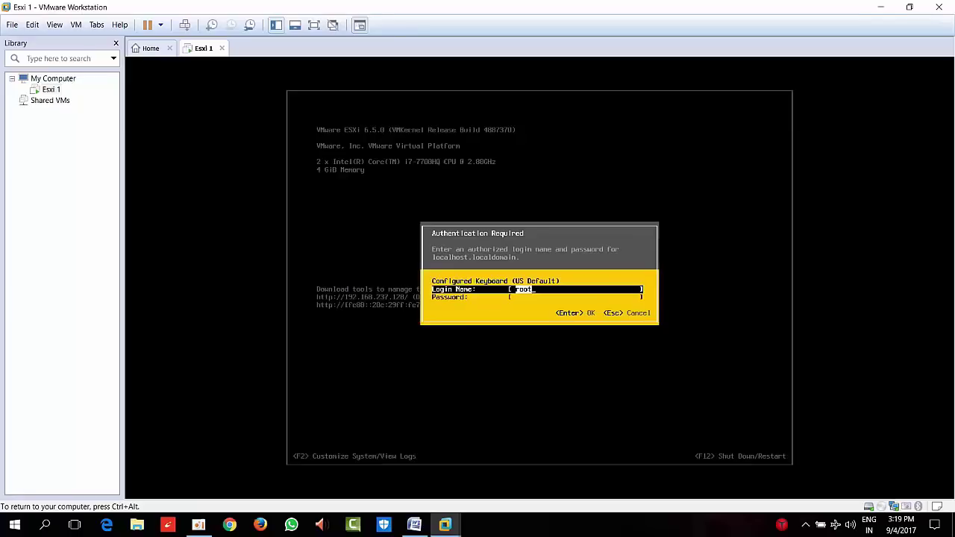
{"action": "key", "text": "Tab"}
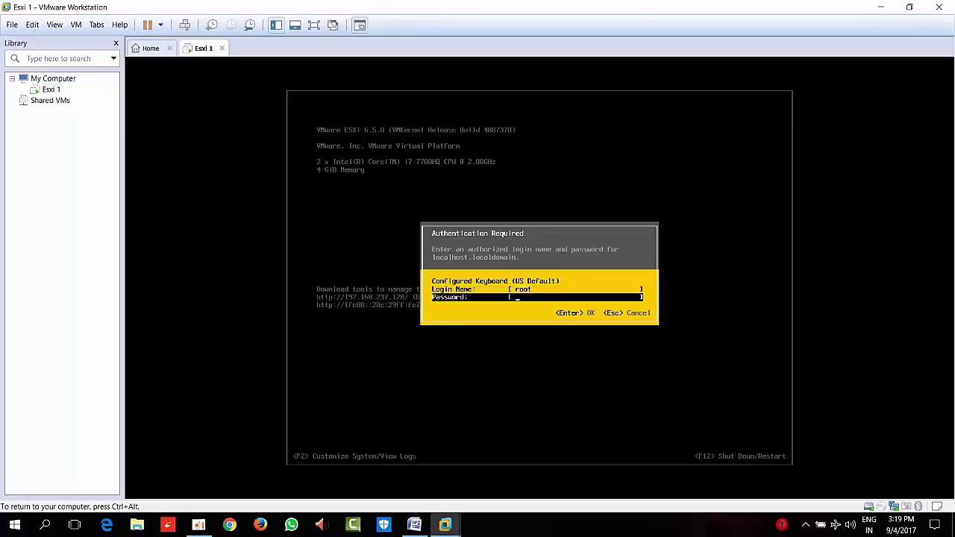
{"action": "type", "text": "*******"}
{"action": "key", "text": "Return"}
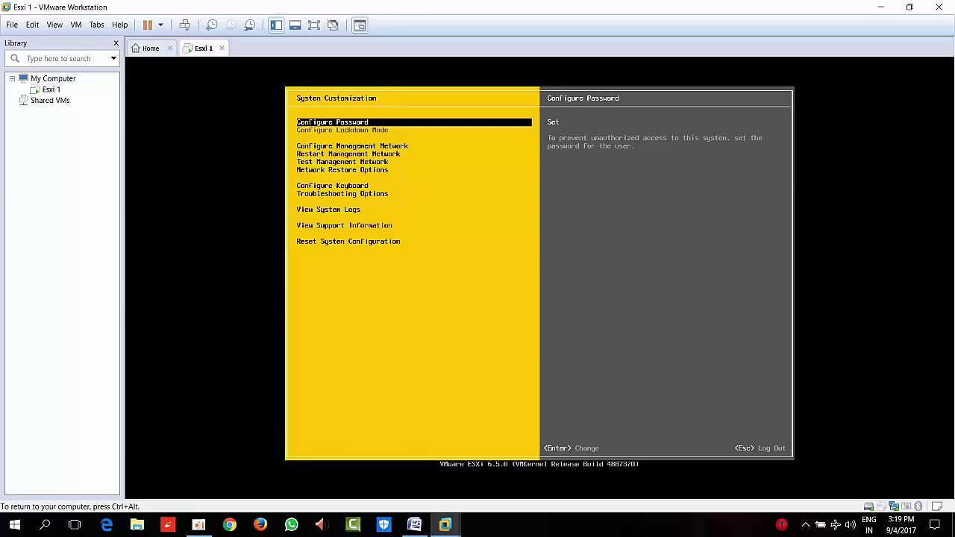
Open Configure Management Network and browse its network settings list
{"action": "key", "text": "Down"}
{"action": "key", "text": "Down"}
{"action": "key", "text": "Up"}
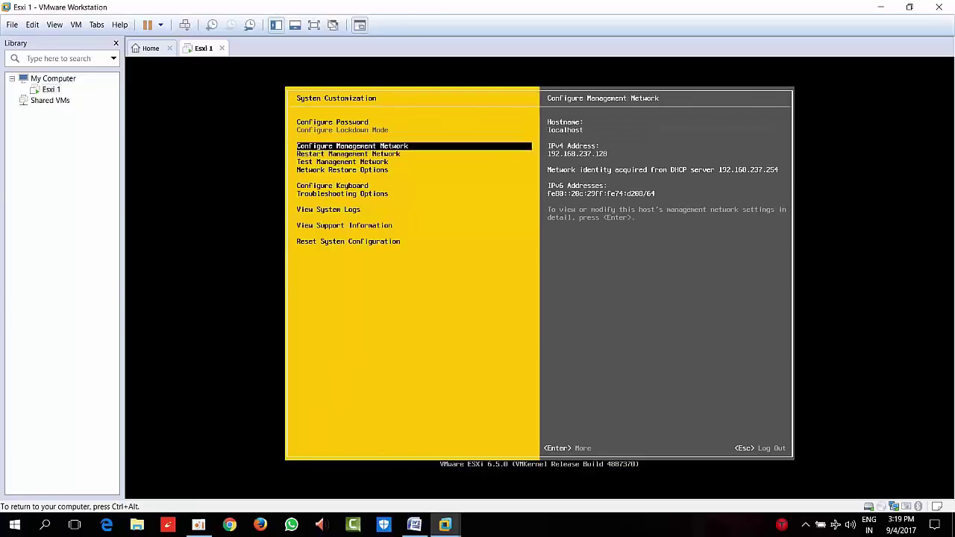
{"action": "key", "text": "Return"}
{"action": "key", "text": "Down"}
{"action": "key", "text": "Down"}
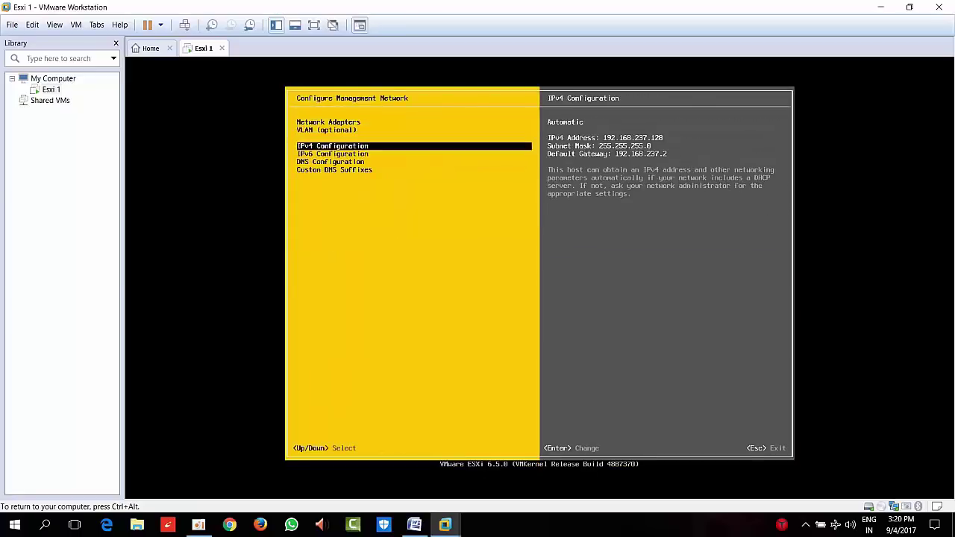
Switch IPv4 Configuration to a static address and enter 10.0.0.3
{"action": "key", "text": "Down"}
{"action": "key", "text": "Up"}
{"action": "key", "text": "Down"}
{"action": "key", "text": "Down"}
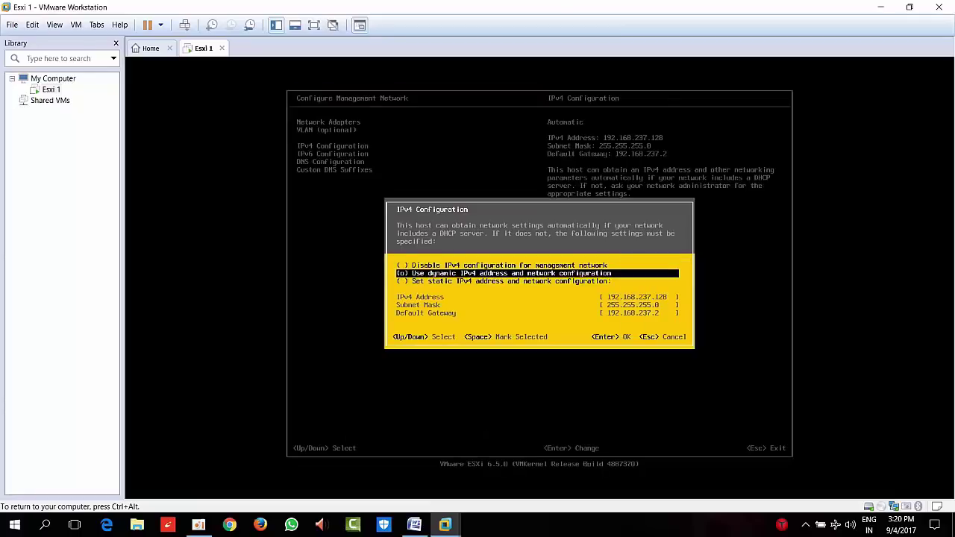
{"action": "key", "text": "space"}
{"action": "key", "text": "Down"}
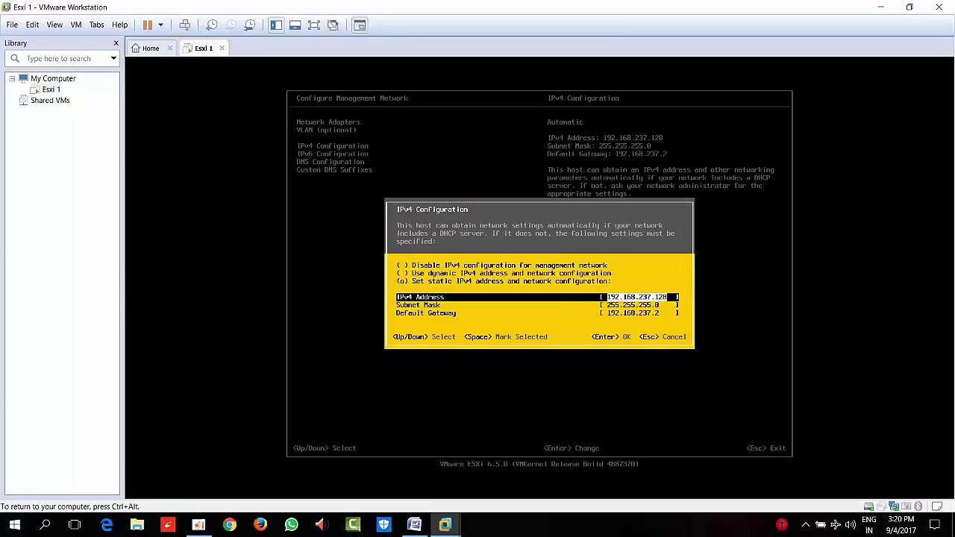
{"action": "type", "text": "10"}
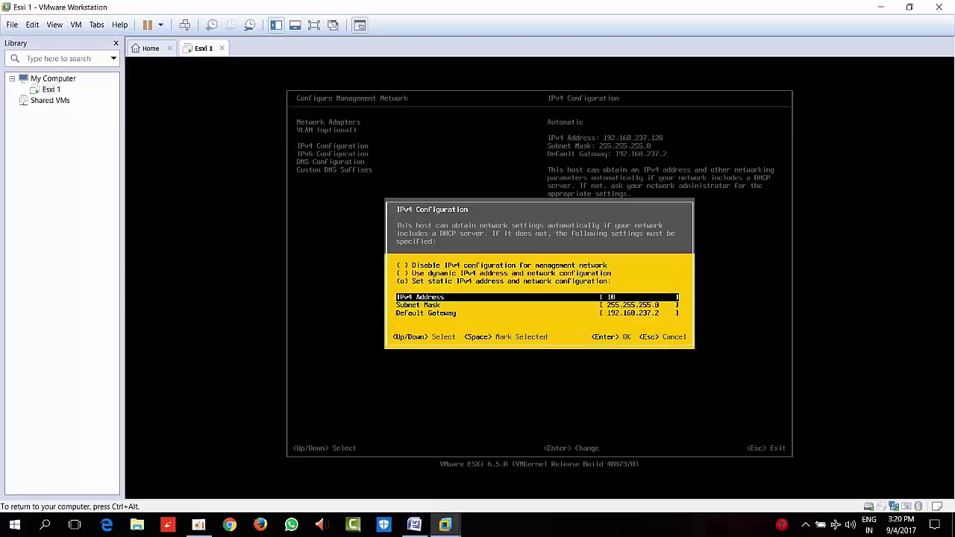
{"action": "type", "text": ".0.0.3"}
Enter subnet mask 255.0.0.0 and gateway 10.0.0.1, then save the static IPv4 settings
{"action": "key", "text": "Down"}
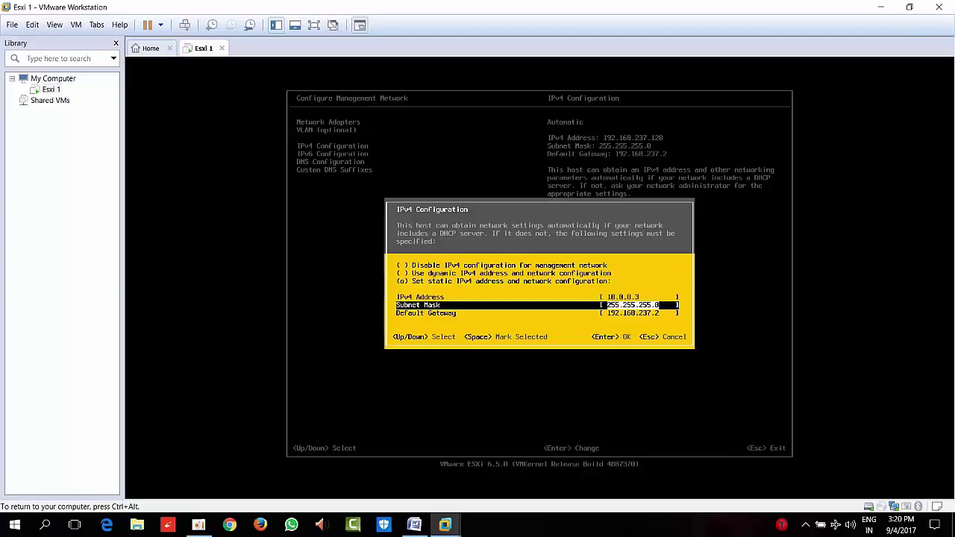
{"action": "type", "text": "0"}
{"action": "key", "text": "BackSpace"}
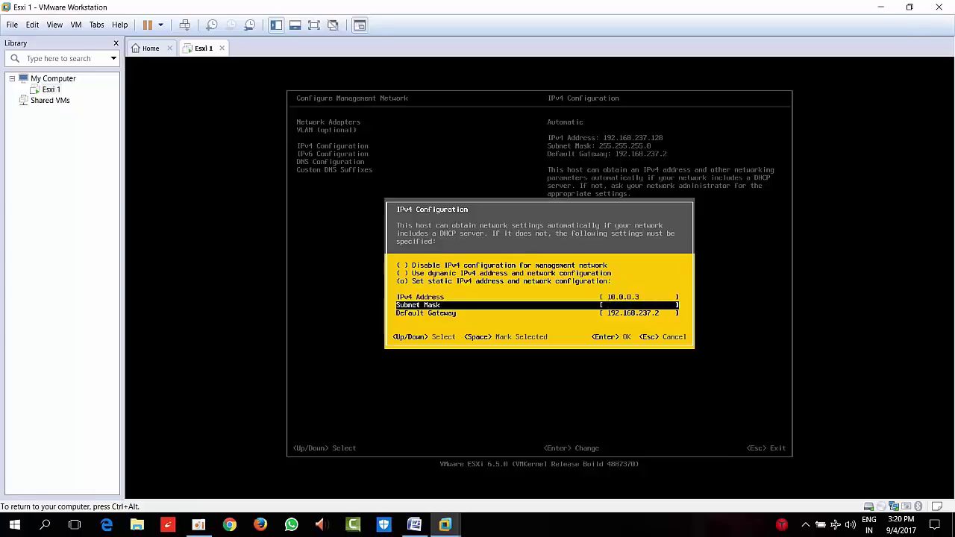
{"action": "type", "text": "255.0.0.0"}
{"action": "key", "text": "Down"}
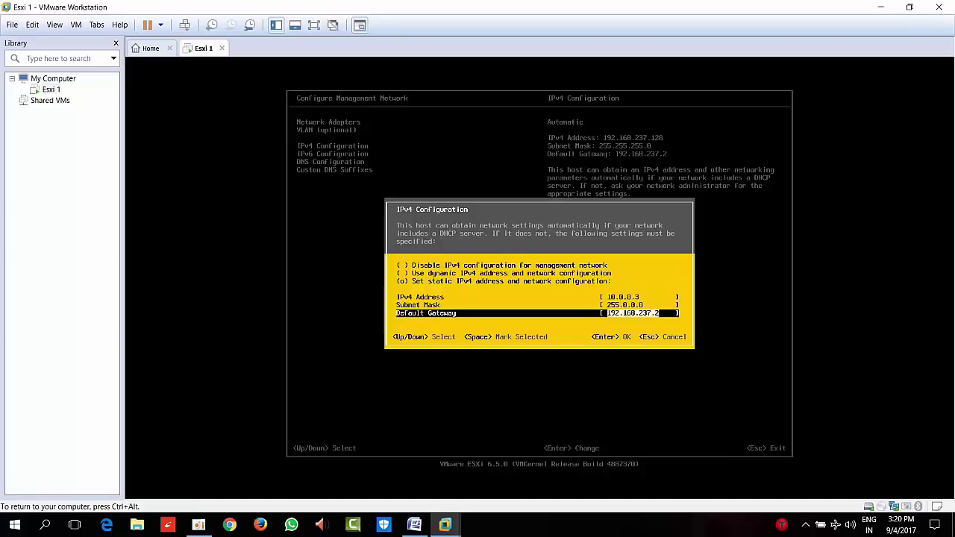
{"action": "type", "text": "10.0.0.1"}
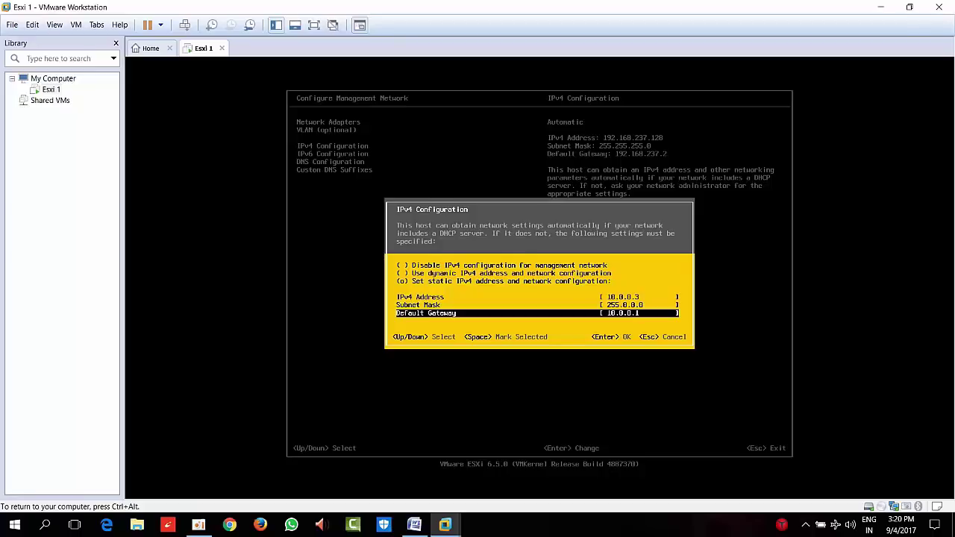
{"action": "key", "text": "Return"}
{"action": "key", "text": "Down"}
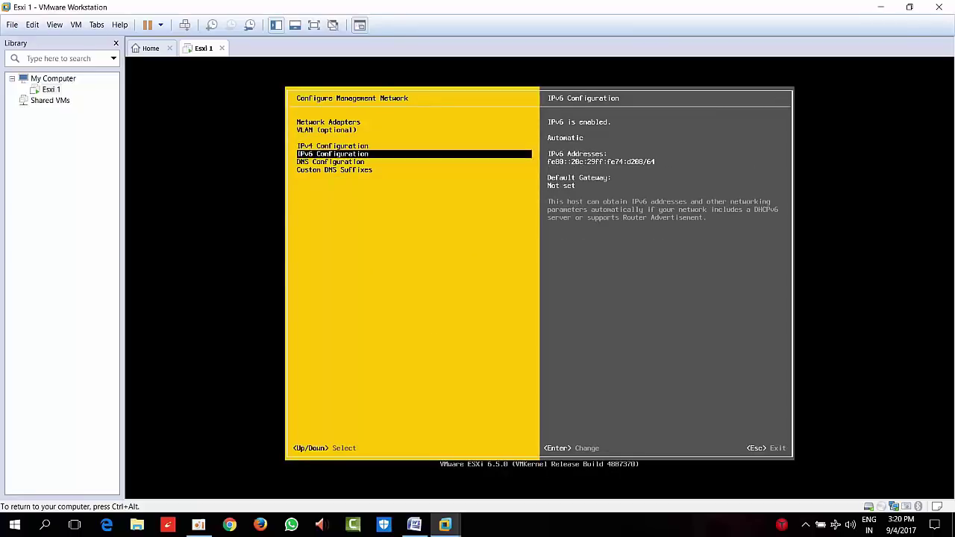
Leave IPv6 set to disabled in the IPv6 configuration
{"action": "key", "text": "Return"}
{"action": "key", "text": "Down"}
{"action": "key", "text": "Up"}
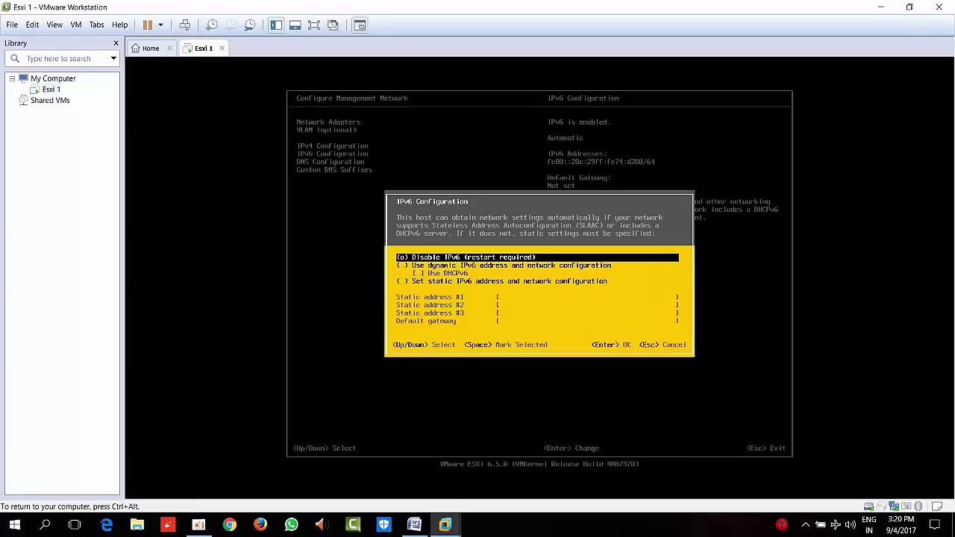
{"action": "key", "text": "Return"}
{"action": "key", "text": "Down"}
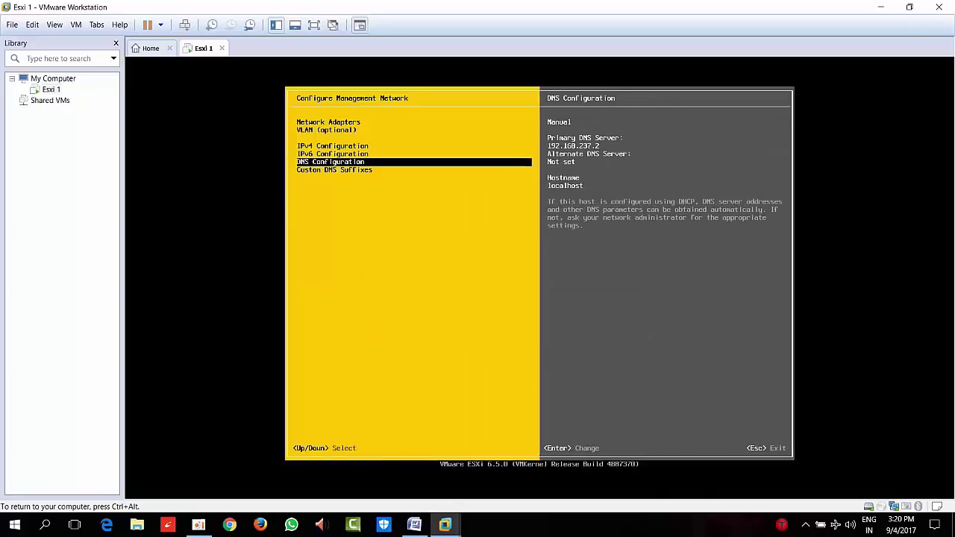
Set primary DNS server 10.0.0.1 and hostname esxi1
{"action": "key", "text": "Return"}
{"action": "key", "text": "BackSpace"}
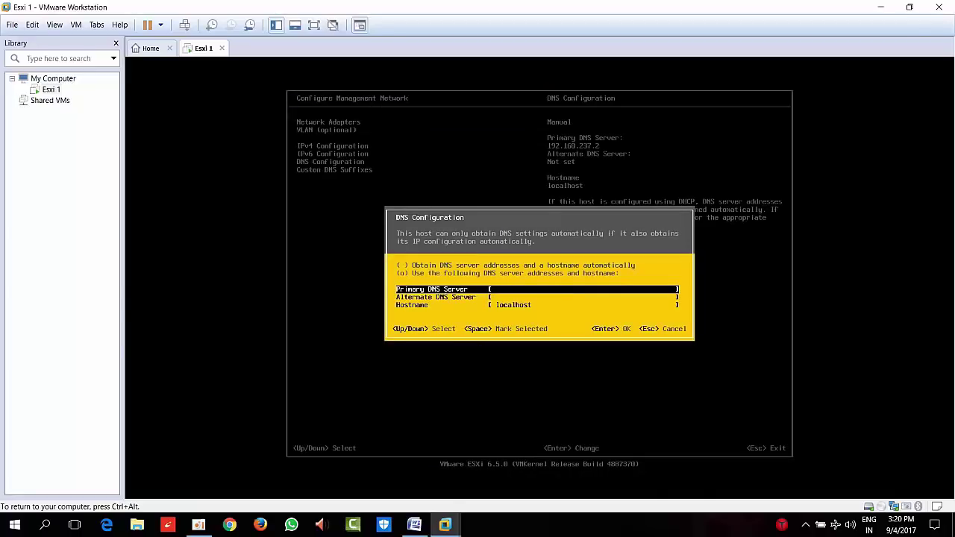
{"action": "type", "text": "10.0.0."}
{"action": "key", "text": "Down"}
{"action": "key", "text": "Down"}
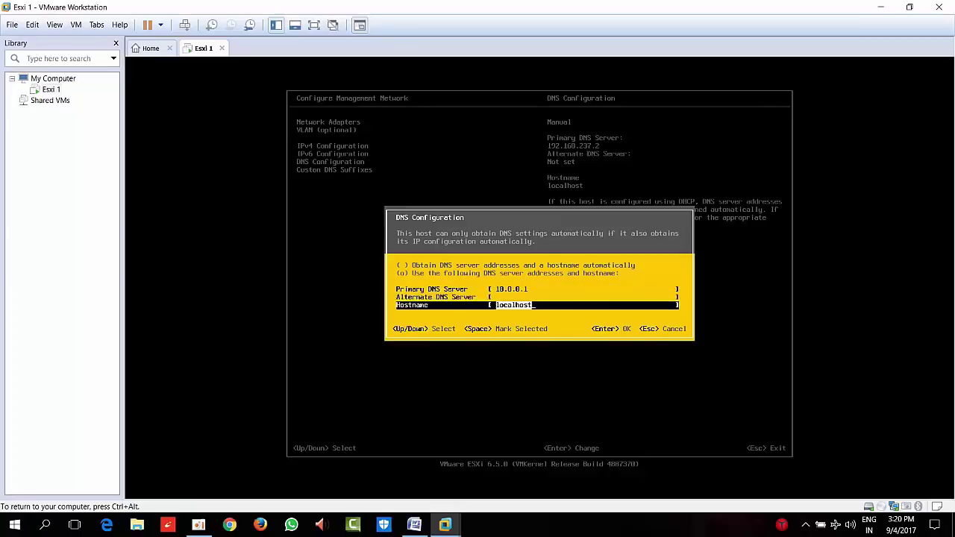
{"action": "key", "text": "BackSpace"}
{"action": "key", "text": "BackSpace"}
{"action": "key", "text": "BackSpace"}
{"action": "key", "text": "BackSpace"}
{"action": "key", "text": "BackSpace"}
{"action": "key", "text": "BackSpace"}
{"action": "key", "text": "BackSpace"}
{"action": "key", "text": "BackSpace"}
{"action": "key", "text": "BackSpace"}
{"action": "type", "text": "escxo1"}
{"action": "key", "text": "Return"}
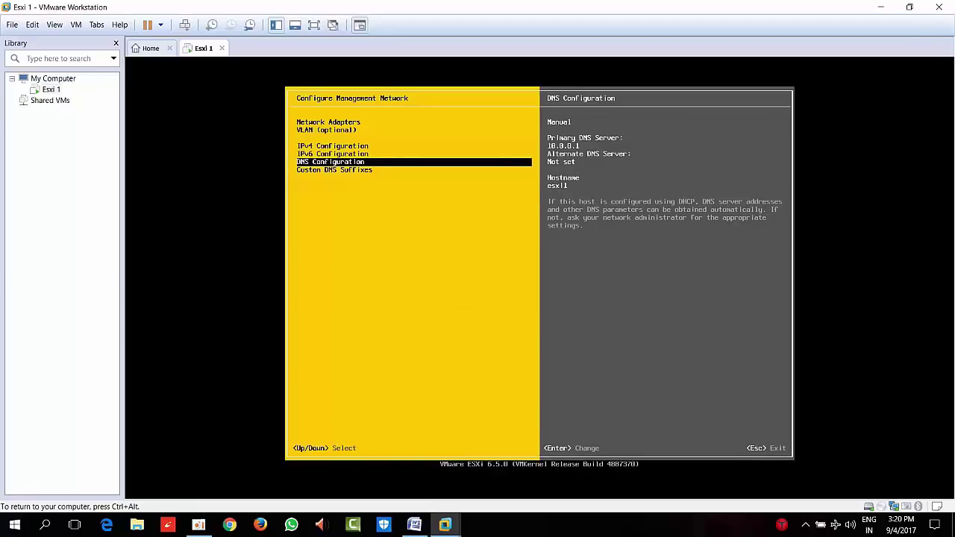
Add the lab's .com domain as the custom DNS suffix
{"action": "key", "text": "Down"}
{"action": "key", "text": "Return"}
{"action": "type", "text": "ha"}
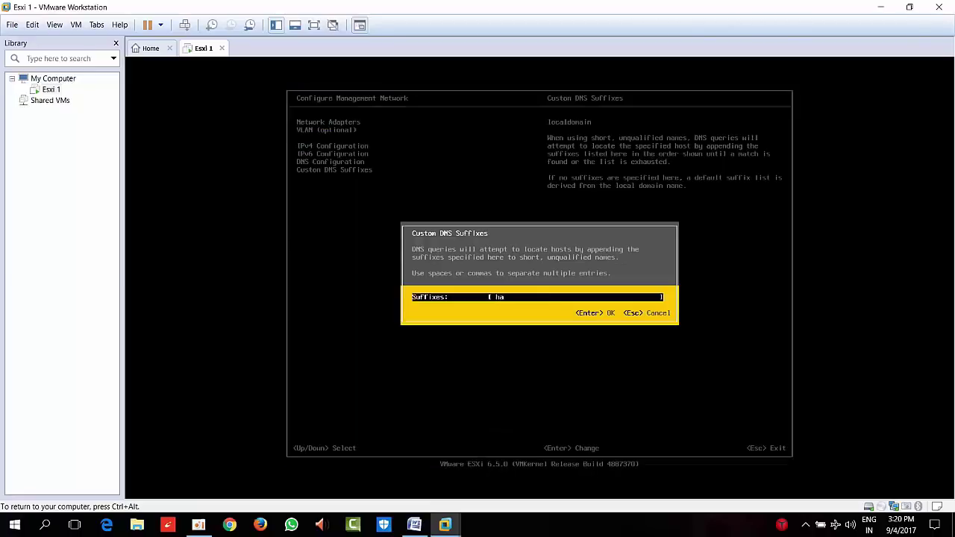
{"action": "type", "text": "rsha.com"}
{"action": "key", "text": "Return"}
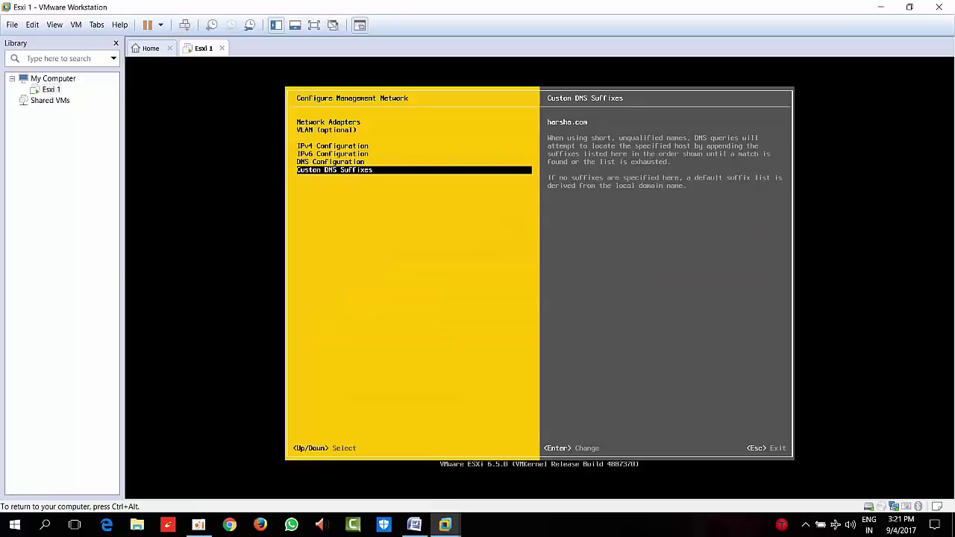
Apply the management network changes, then suspend Esxi 1 and return to the Home page
{"action": "key", "text": "Escape"}
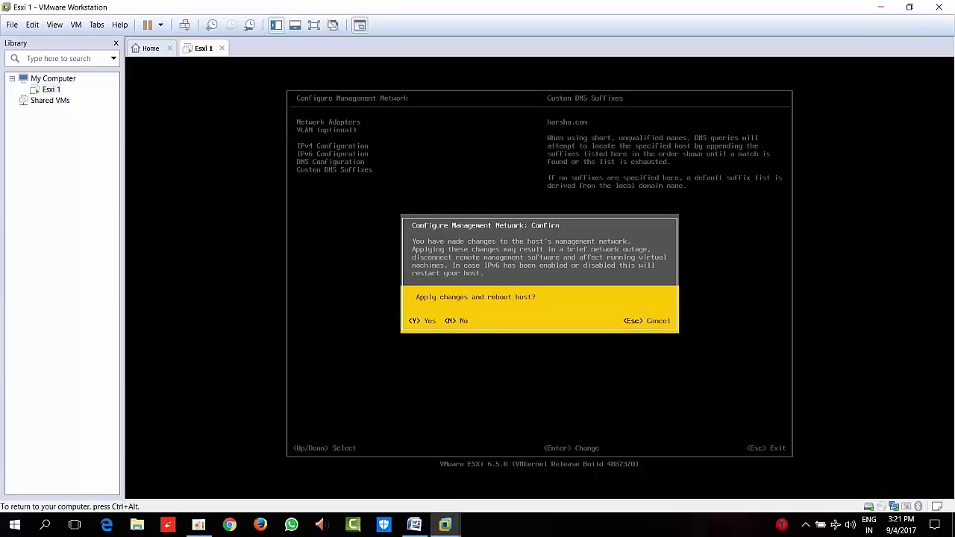
{"action": "key", "text": "Escape"}
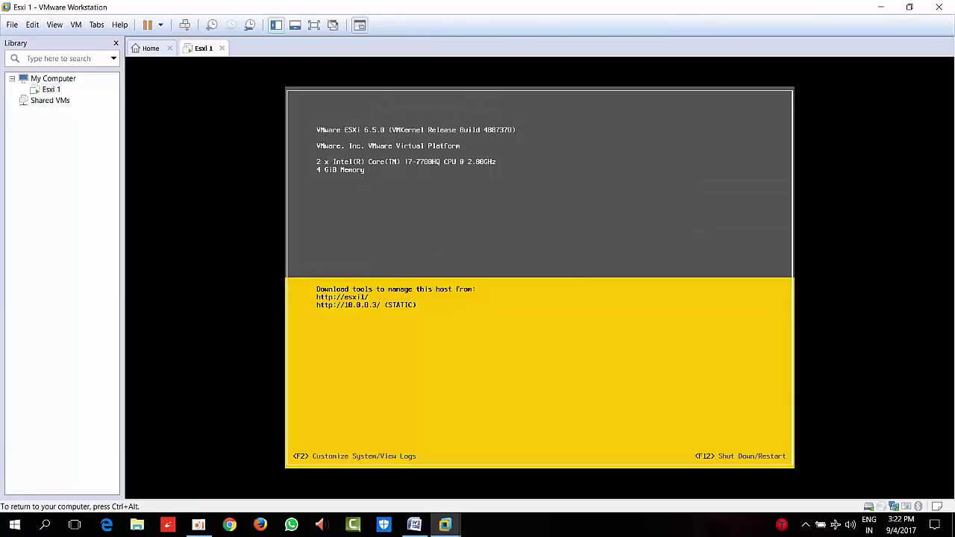
{"action": "key", "text": "ctrl+alt"}
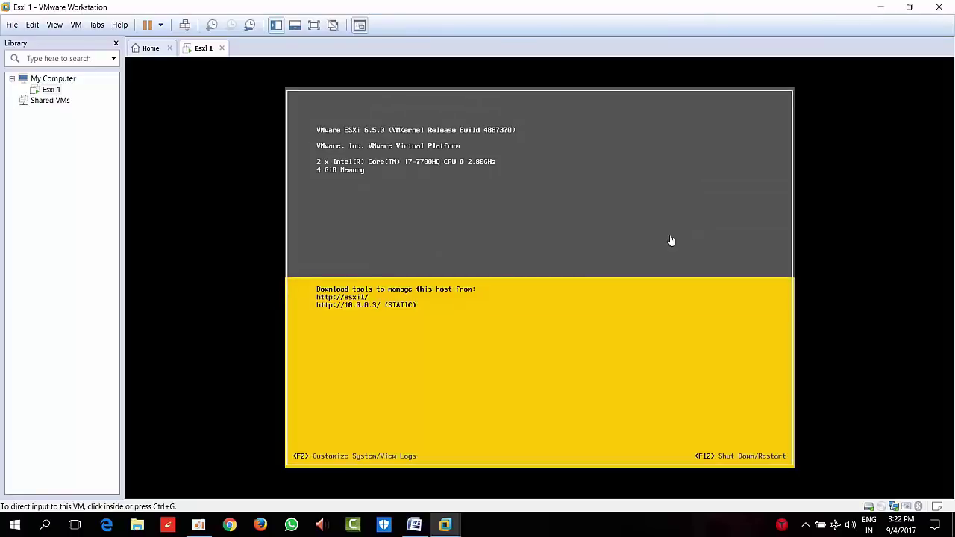
{"action": "left_click", "coordinate": [148, 27]}
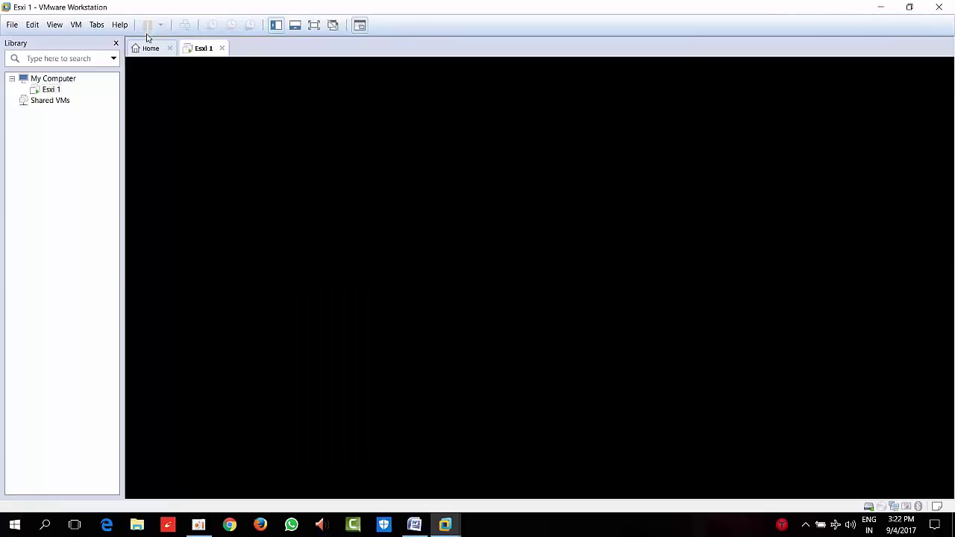
{"action": "left_click", "coordinate": [148, 48]}
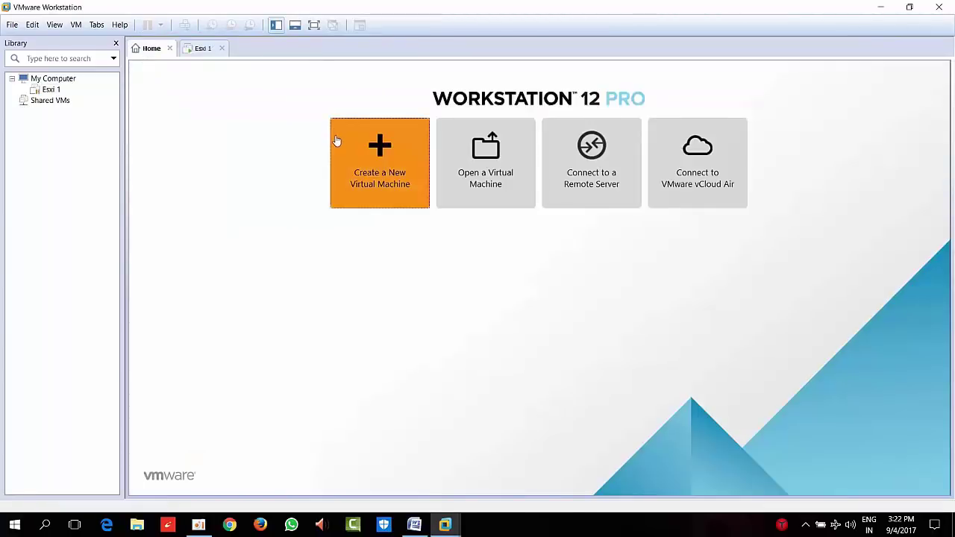
Start a Typical new virtual machine using the detected ESXi installer image
{"action": "left_click", "coordinate": [336, 141]}
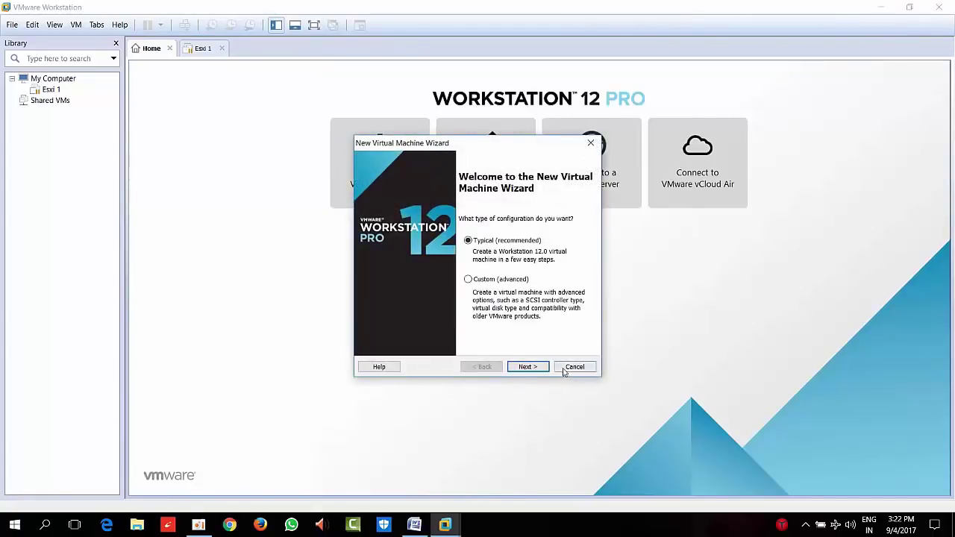
{"action": "left_click", "coordinate": [535, 368]}
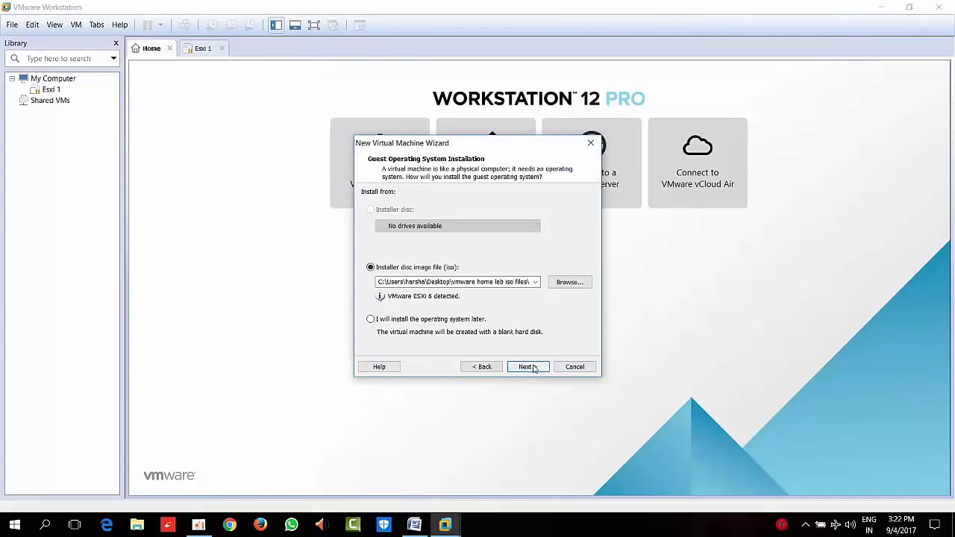
{"action": "left_click", "coordinate": [536, 368]}
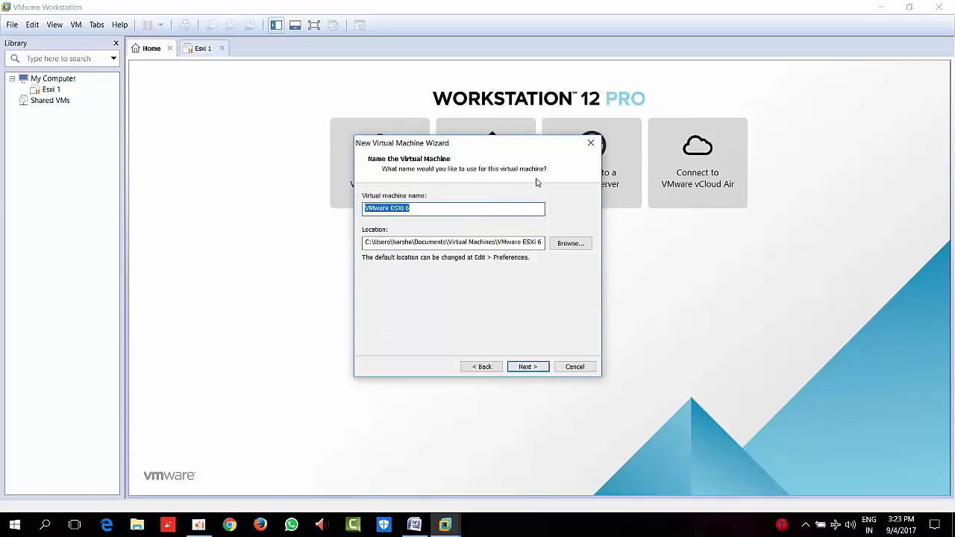
Name the VM Esxi 2 and store it at E:\Esxi 2
{"action": "type", "text": "E__Esxi 1"}
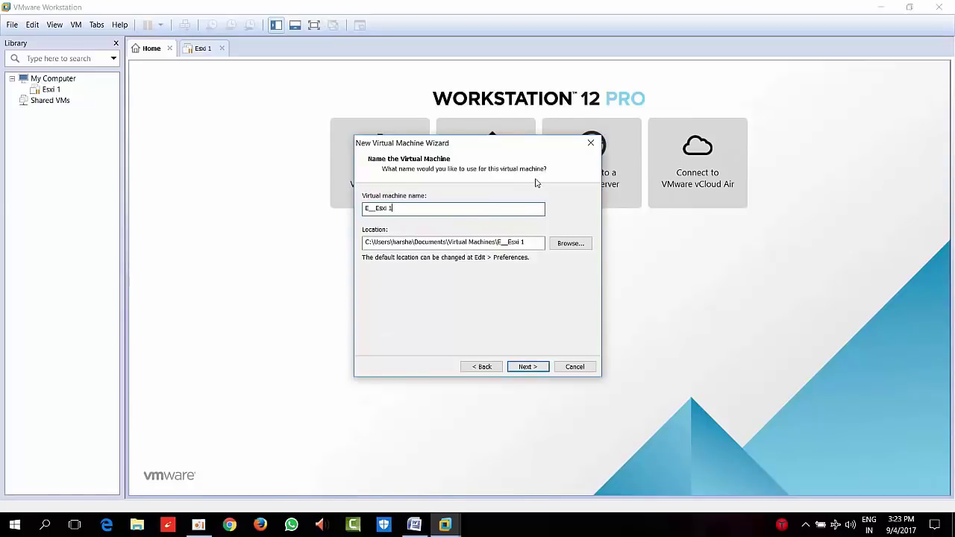
{"action": "key", "text": "BackSpace"}
{"action": "key", "text": "BackSpace"}
{"action": "key", "text": "BackSpace"}
{"action": "key", "text": "BackSpace"}
{"action": "key", "text": "BackSpace"}
{"action": "key", "text": "BackSpace"}
{"action": "key", "text": "BackSpace"}
{"action": "key", "text": "BackSpace"}
{"action": "key", "text": "BackSpace"}
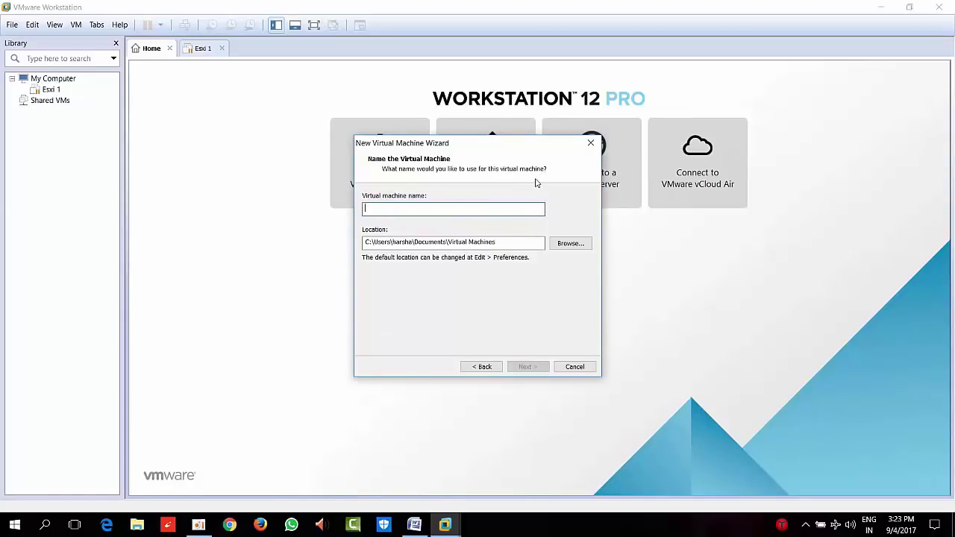
{"action": "type", "text": "Esx"}
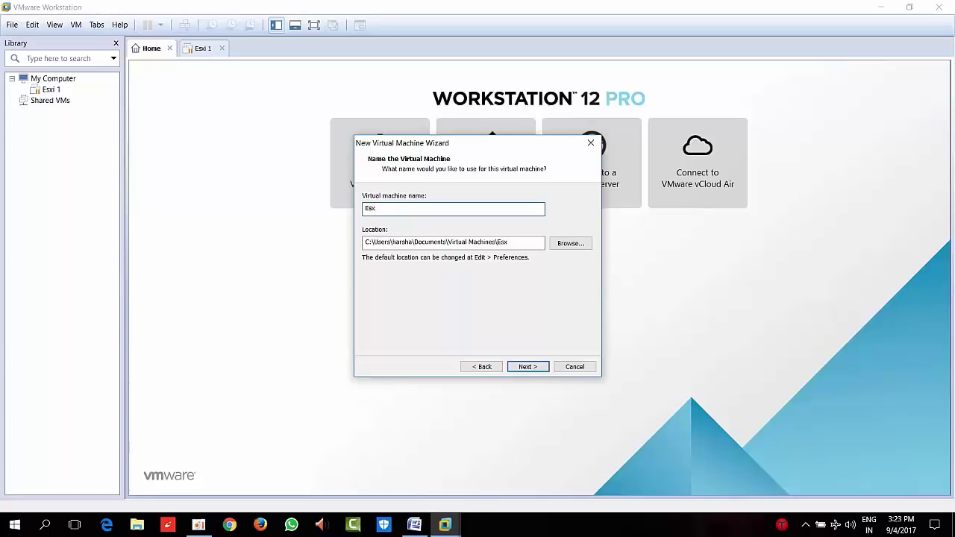
{"action": "type", "text": "i 0"}
{"action": "key", "text": "BackSpace"}
{"action": "type", "text": "2"}
{"action": "key", "text": "Tab"}
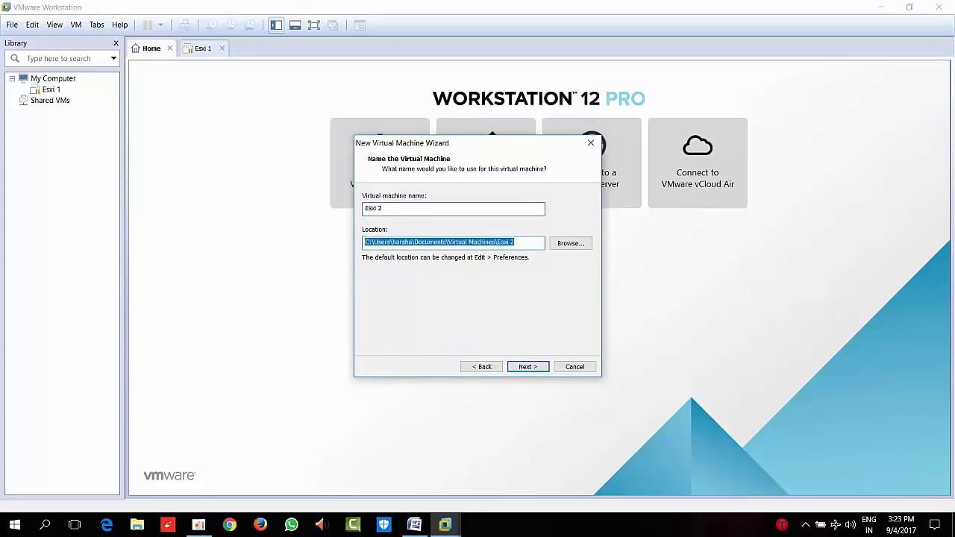
{"action": "type", "text": "E:\\Esxi 1"}
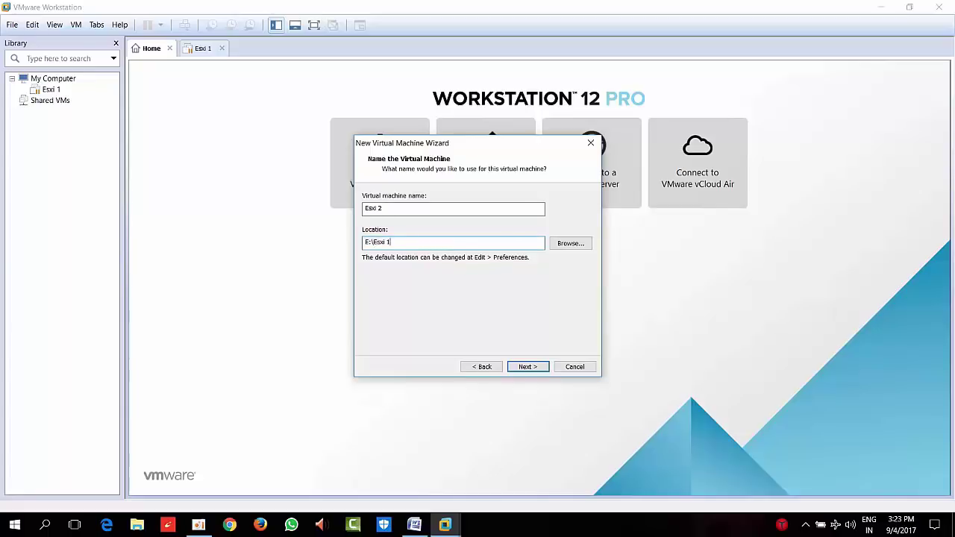
{"action": "key", "text": "BackSpace"}
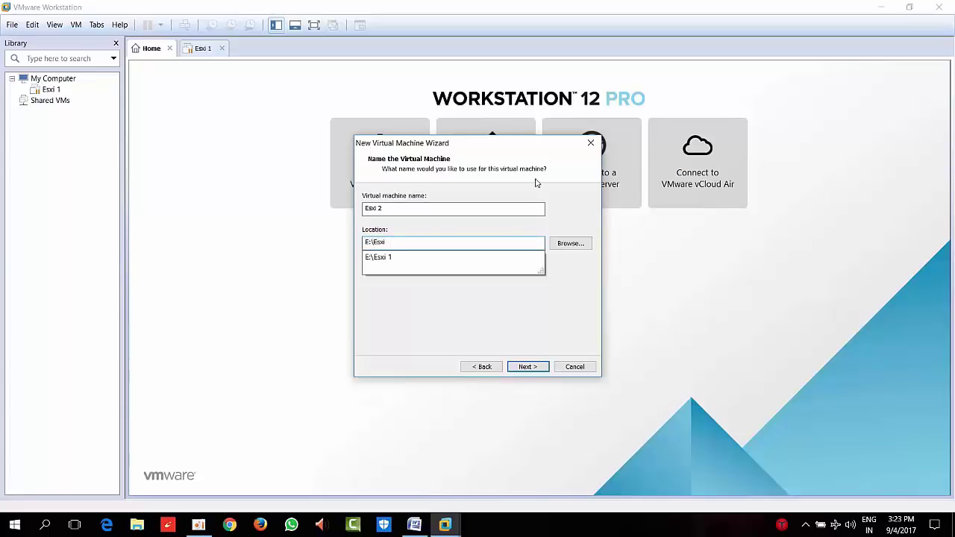
{"action": "type", "text": "2"}
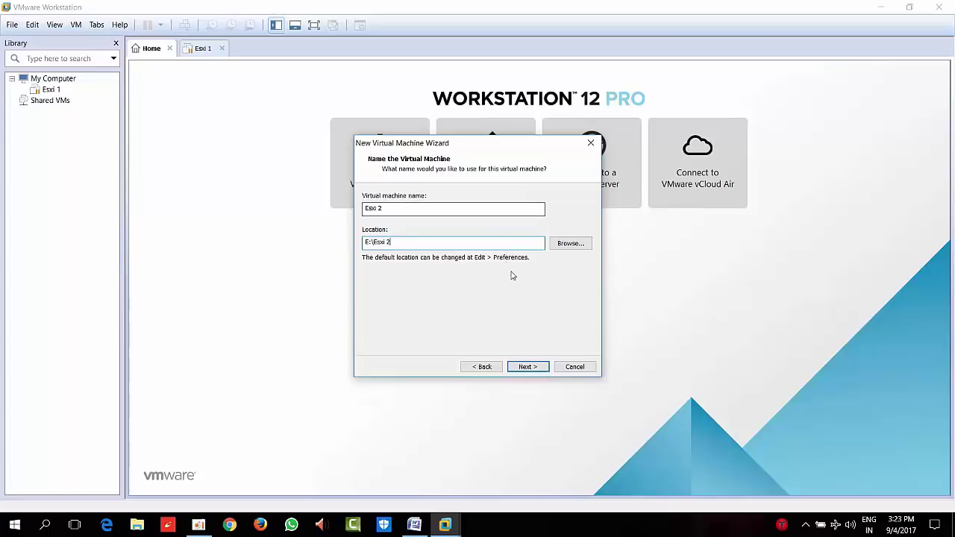
Store the 40 GB virtual disk as a single file and finish creating the VM
{"action": "left_click", "coordinate": [531, 366]}
{"action": "left_click", "coordinate": [419, 271]}
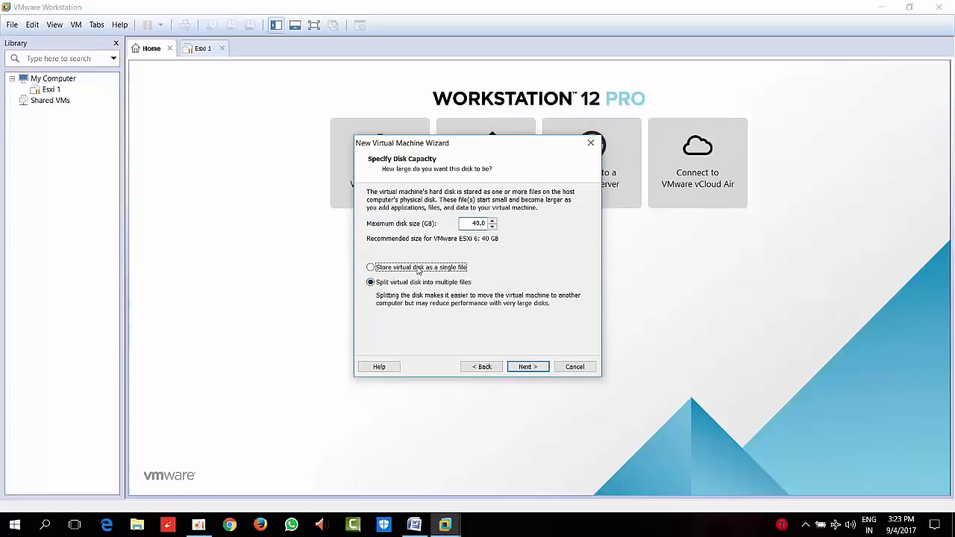
{"action": "left_click", "coordinate": [530, 366]}
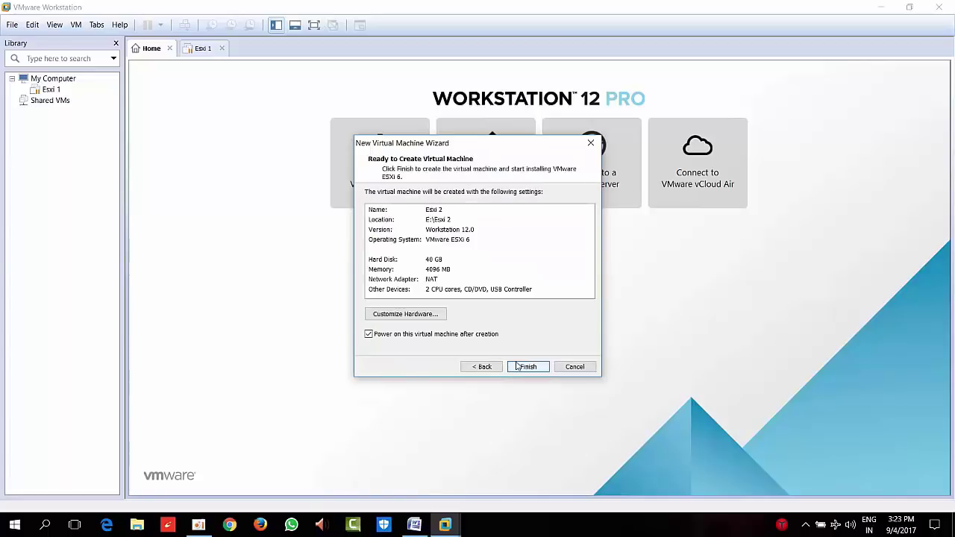
{"action": "left_click", "coordinate": [526, 366]}
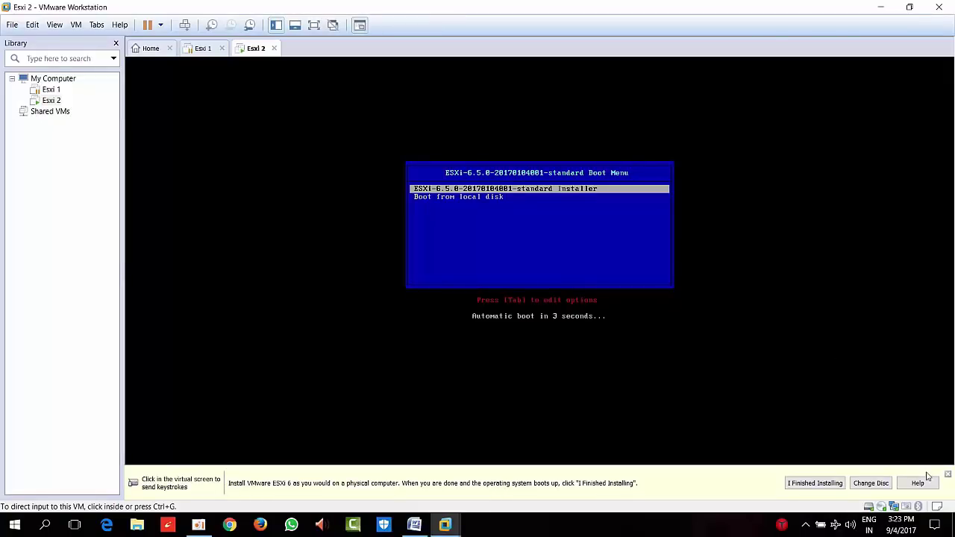
Accept the ESXi EULA, choose the 40 GB disk, and keep the US Default keyboard
{"action": "left_click", "coordinate": [949, 476]}
{"action": "left_click", "coordinate": [688, 287]}
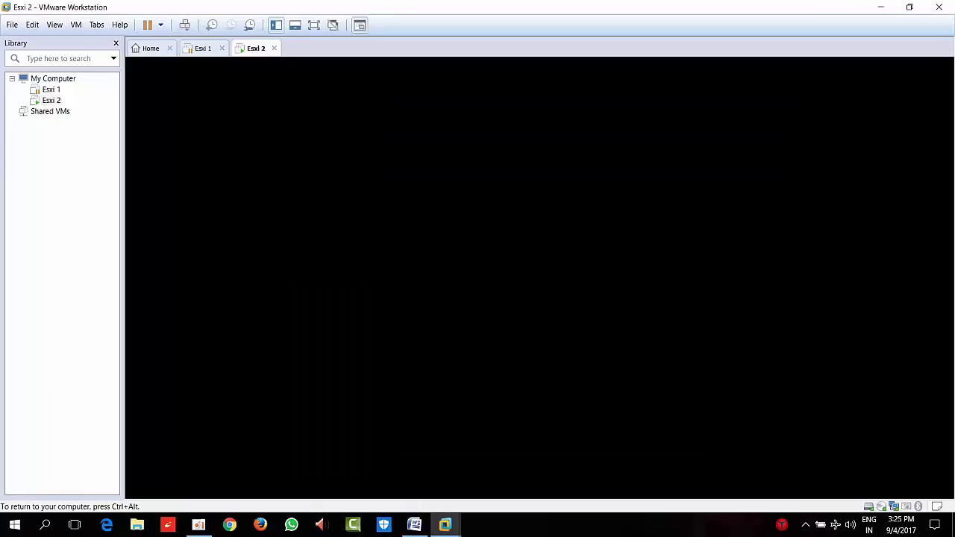
{"action": "key", "text": "Return"}
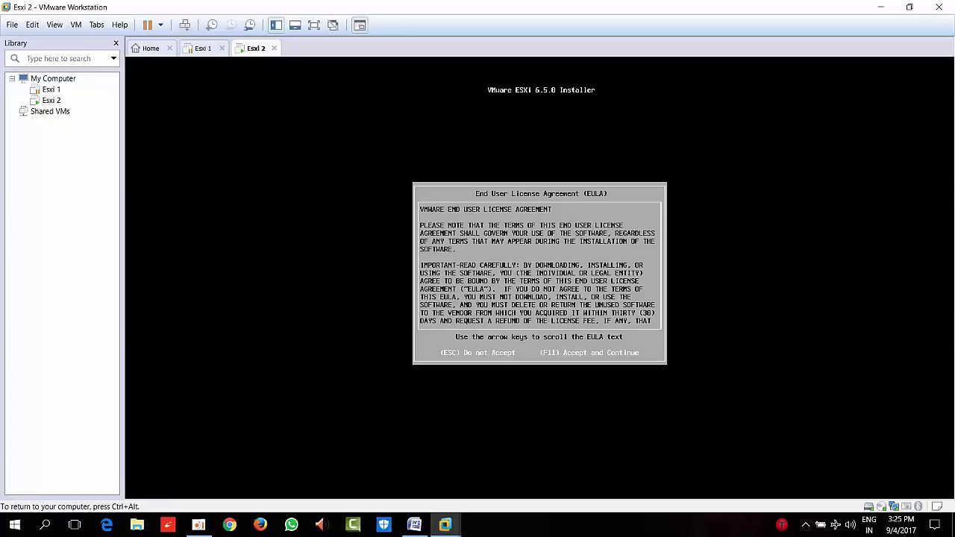
{"action": "key", "text": "F11"}
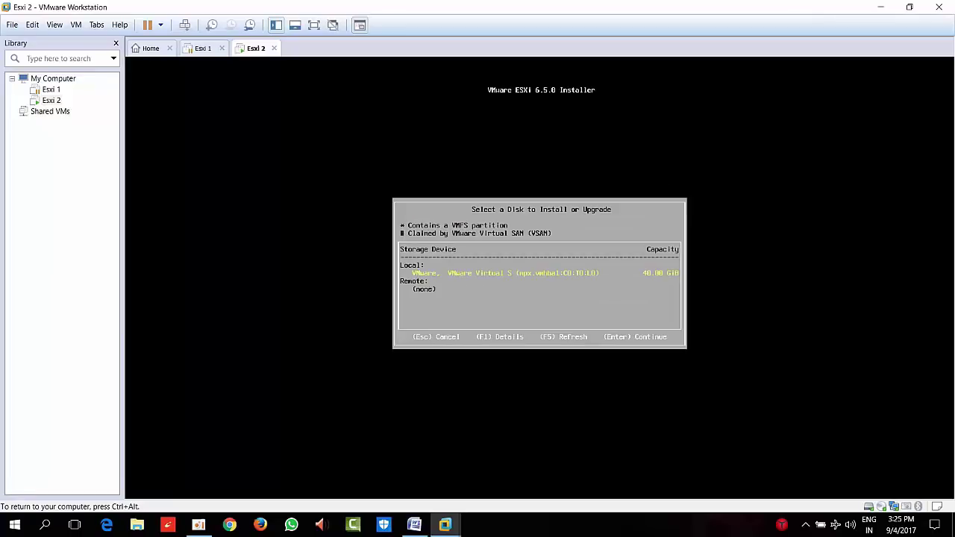
{"action": "key", "text": "Return"}
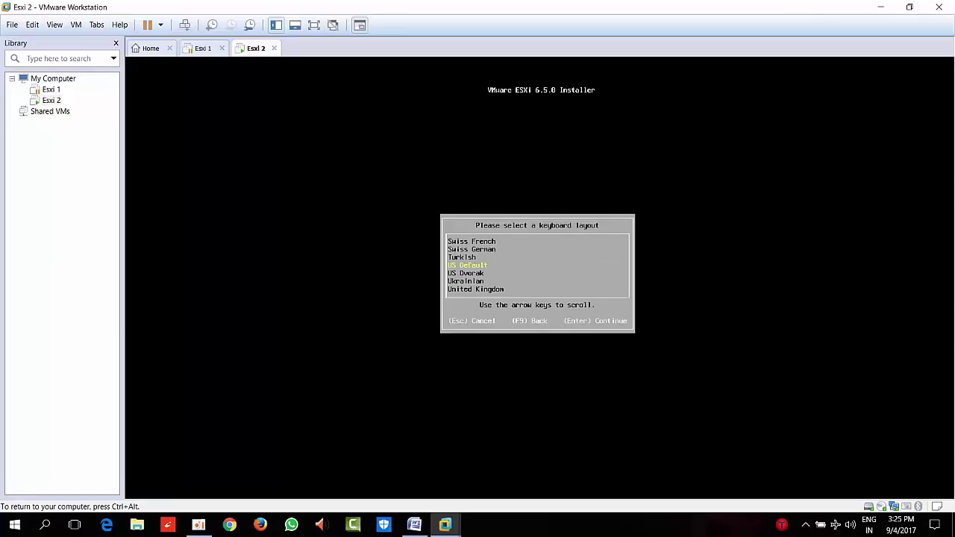
{"action": "key", "text": "Return"}
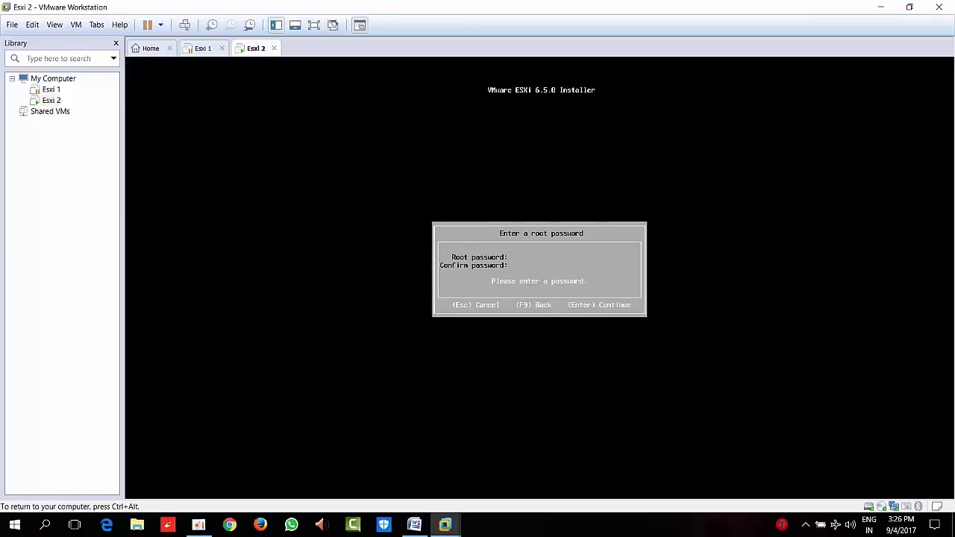
Set and confirm the root password, install ESXi, and reboot Esxi 2
{"action": "type", "text": "****"}
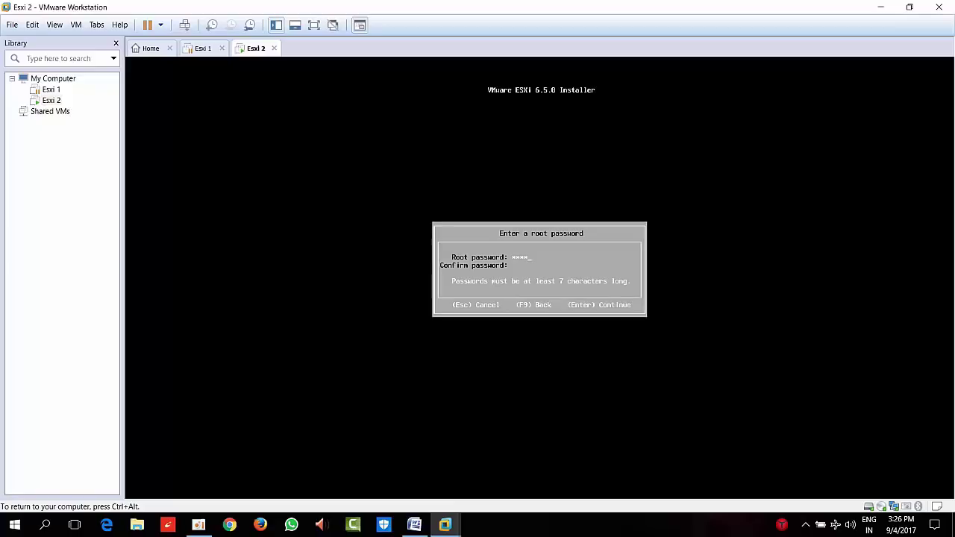
{"action": "type", "text": "****"}
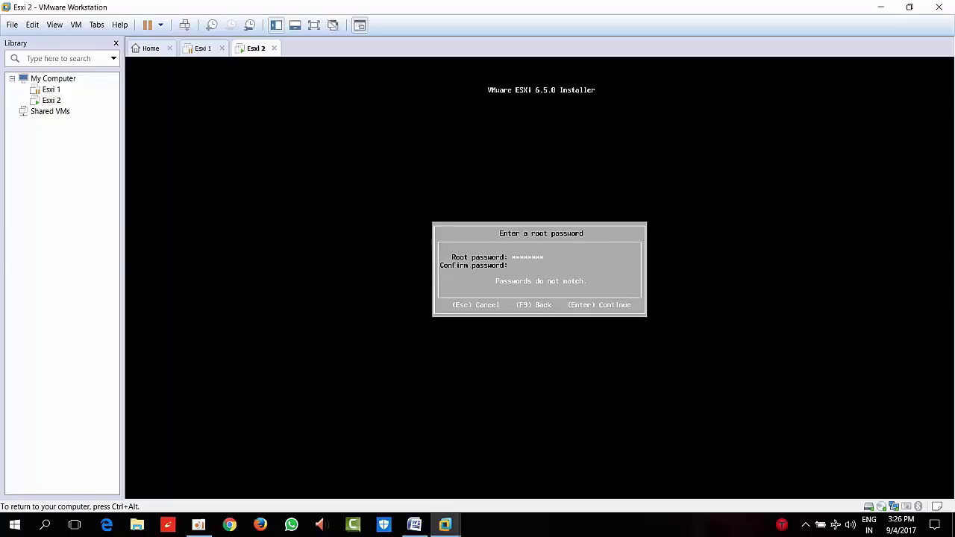
{"action": "type", "text": "***"}
{"action": "key", "text": "BackSpace"}
{"action": "key", "text": "BackSpace"}
{"action": "type", "text": "*******"}
{"action": "key", "text": "Return"}
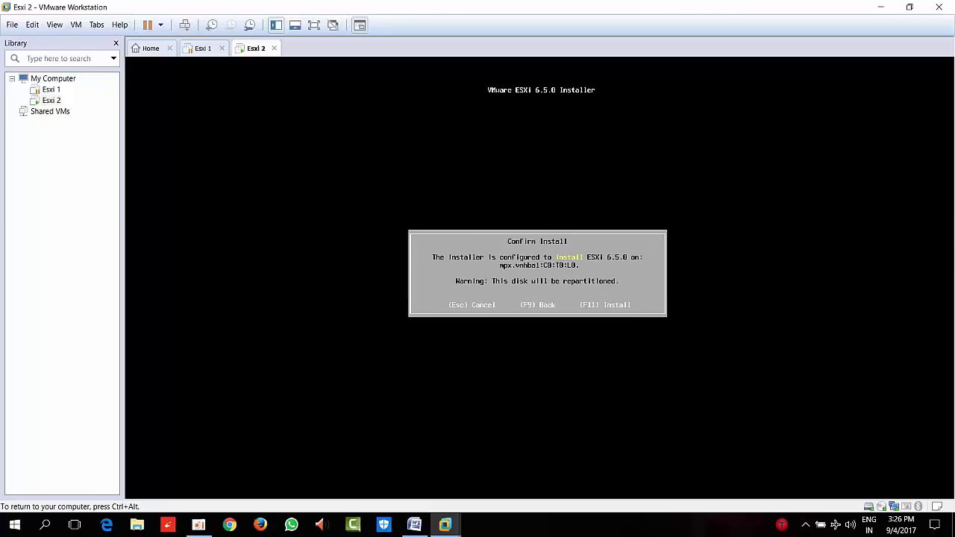
{"action": "key", "text": "F11"}
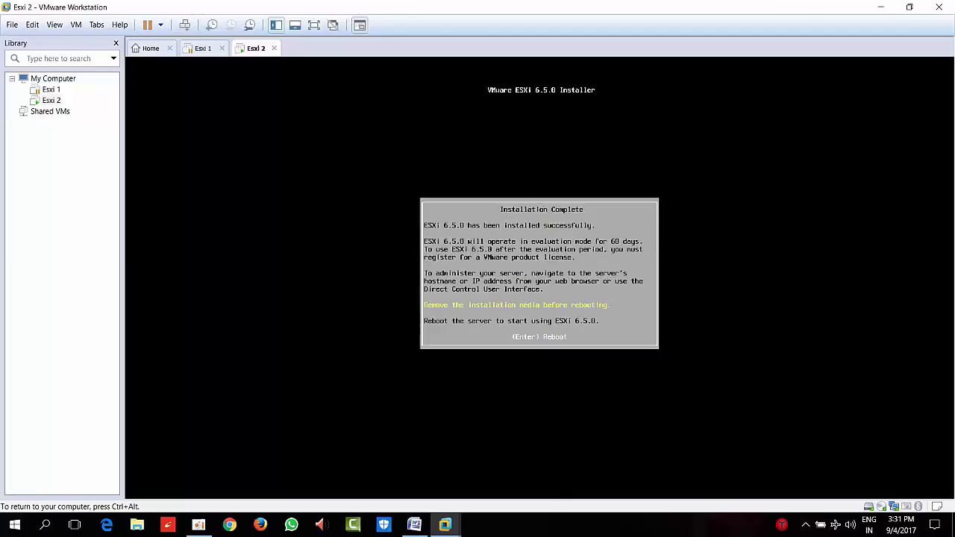
{"action": "key", "text": "Return"}
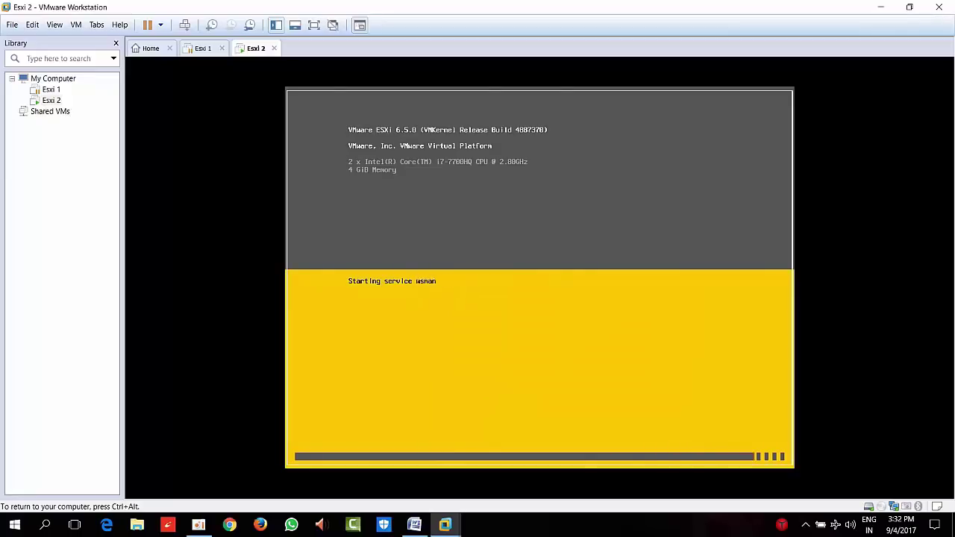
Log in to the Esxi 2 console as root with the root password
{"action": "key", "text": "F2"}
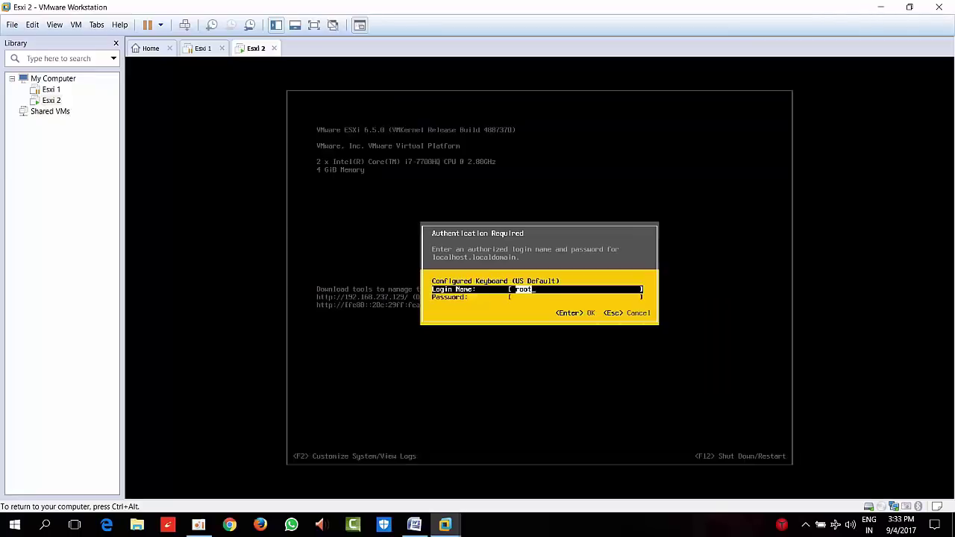
{"action": "key", "text": "Tab"}
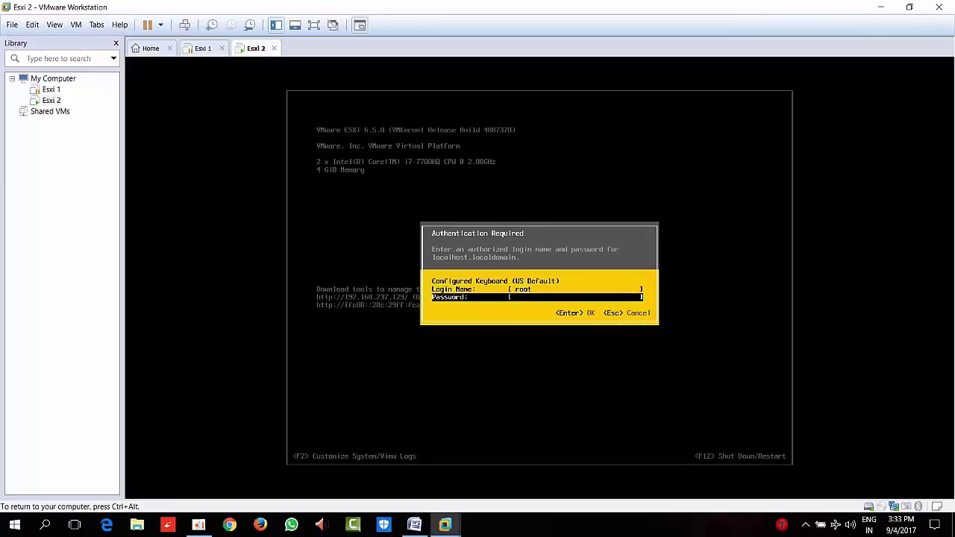
{"action": "type", "text": "*****"}
{"action": "key", "text": "Return"}
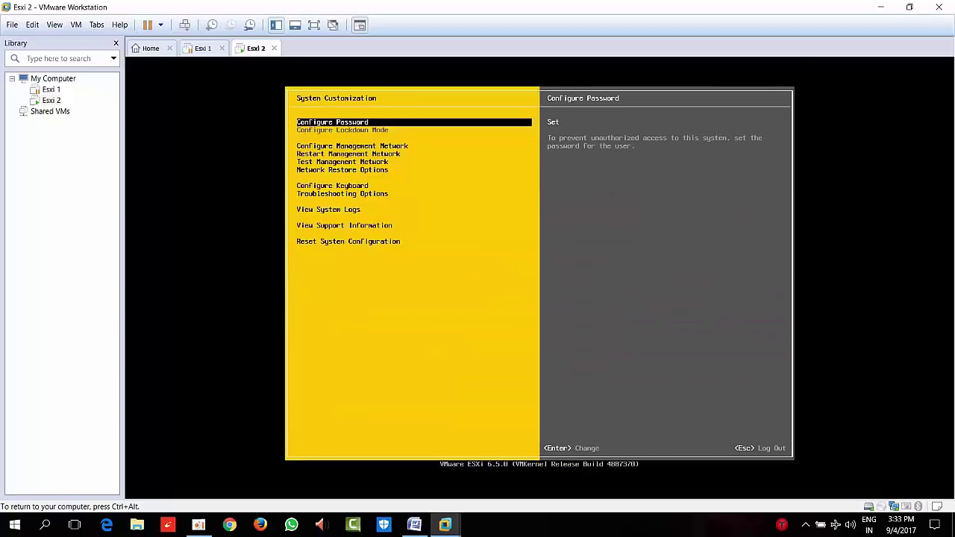
In Configure Management Network's IPv4 Configuration, mark the static IPv4 option
{"action": "key", "text": "Down"}
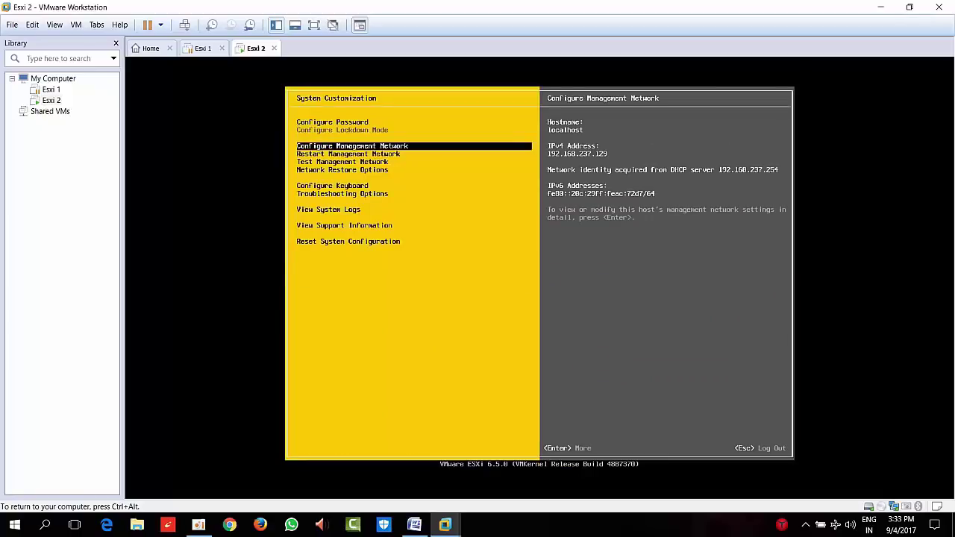
{"action": "key", "text": "Return"}
{"action": "key", "text": "Down"}
{"action": "key", "text": "Down"}
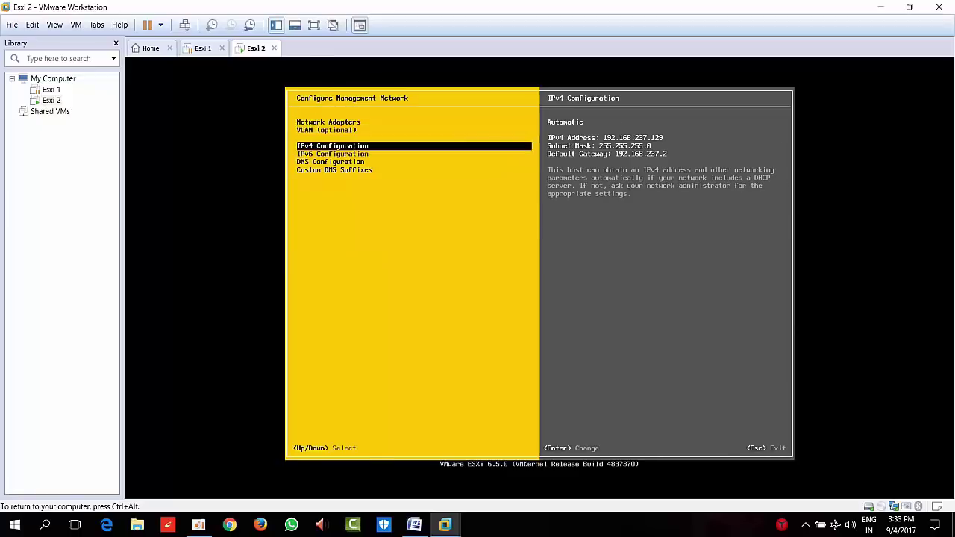
{"action": "key", "text": "Return"}
{"action": "key", "text": "Down"}
{"action": "key", "text": "Down"}
{"action": "key", "text": "space"}
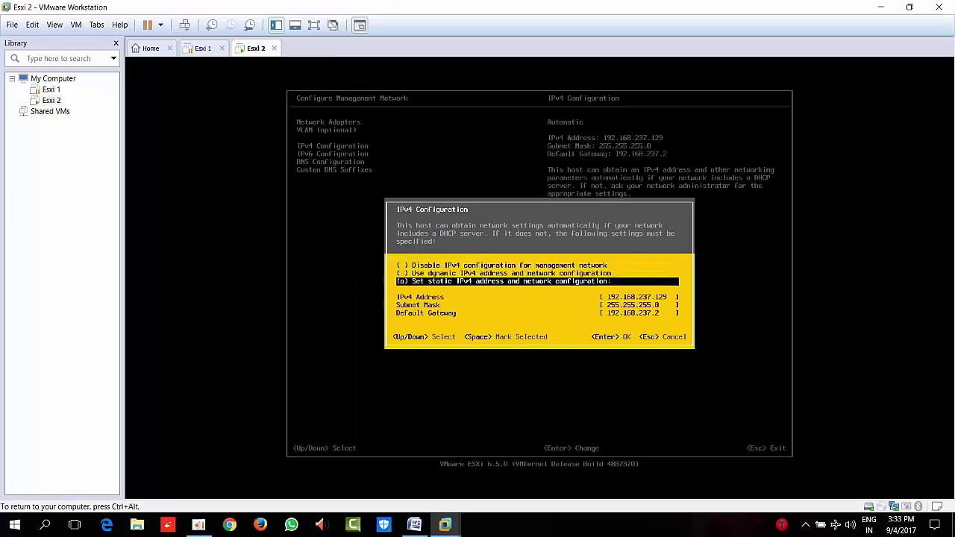
{"action": "key", "text": "Down"}
Enter static IPv4 10.0.0.4, mask 255.0.0.0, gateway 10.0.0.1 and save
{"action": "type", "text": "10"}
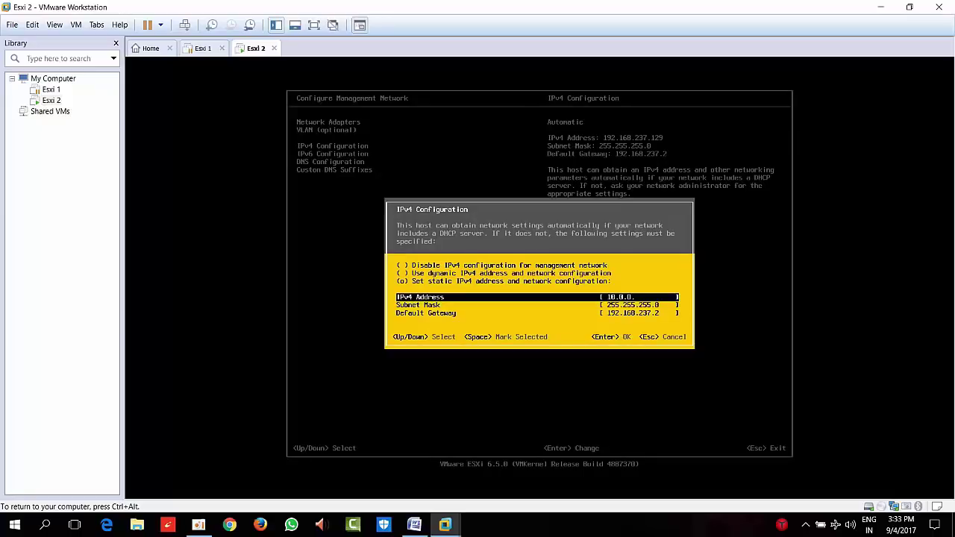
{"action": "key", "text": "Down"}
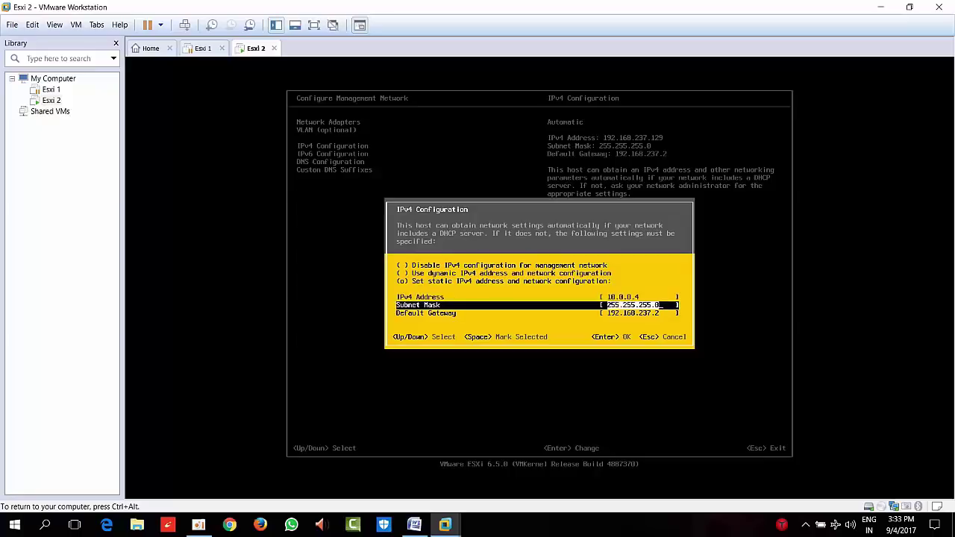
{"action": "type", "text": "02"}
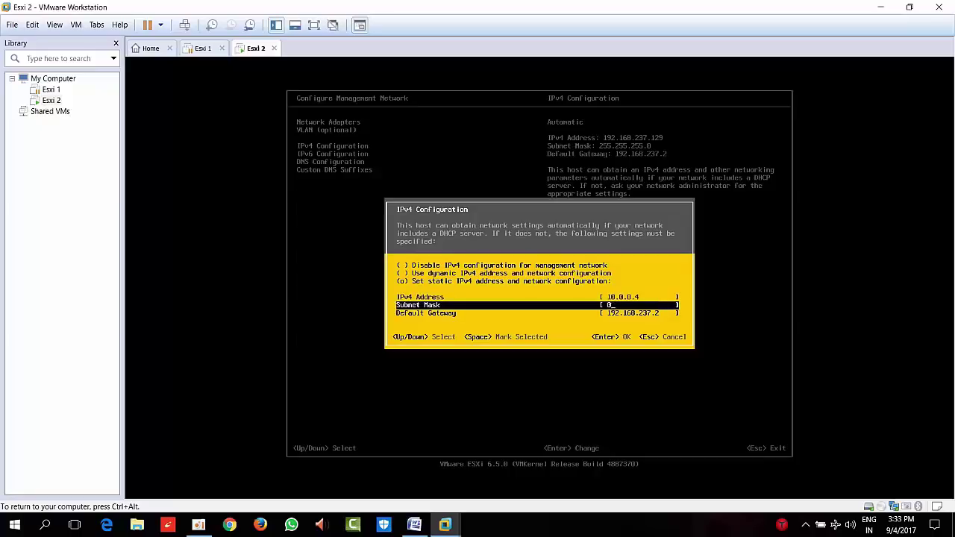
{"action": "type", "text": "55.0.0.0"}
{"action": "key", "text": "Down"}
{"action": "type", "text": "10."}
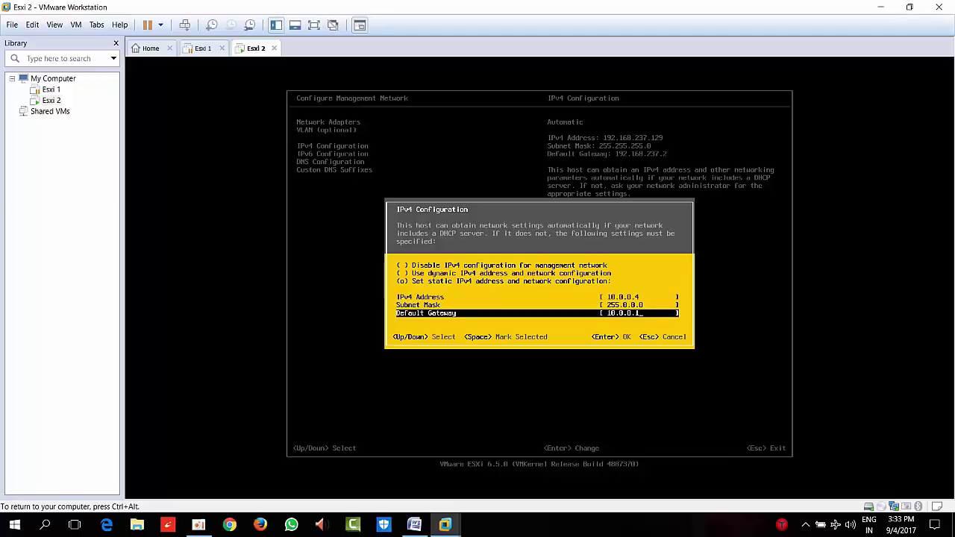
{"action": "key", "text": "Return"}
Disable IPv6 on Esxi 2 and bring up its DNS configuration
{"action": "key", "text": "Down"}
{"action": "key", "text": "Return"}
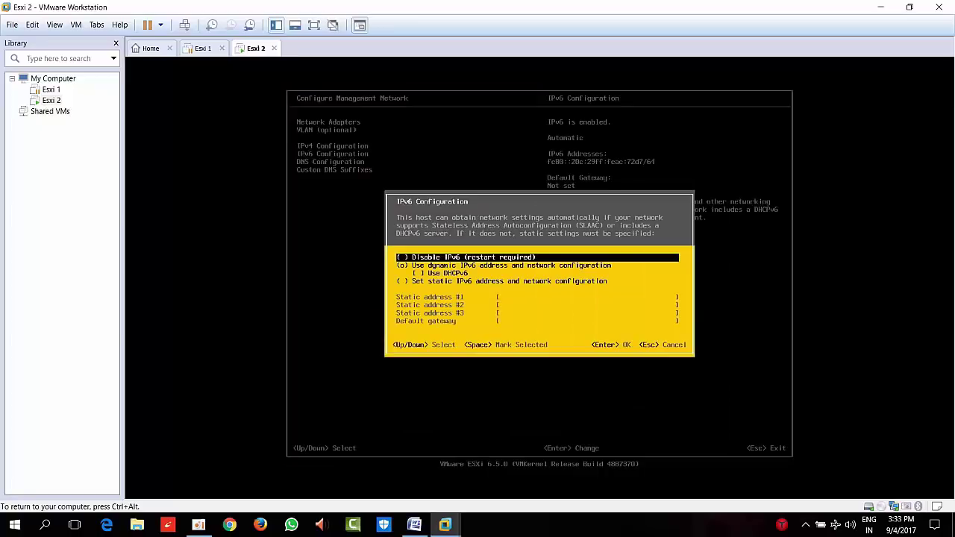
{"action": "key", "text": "Down"}
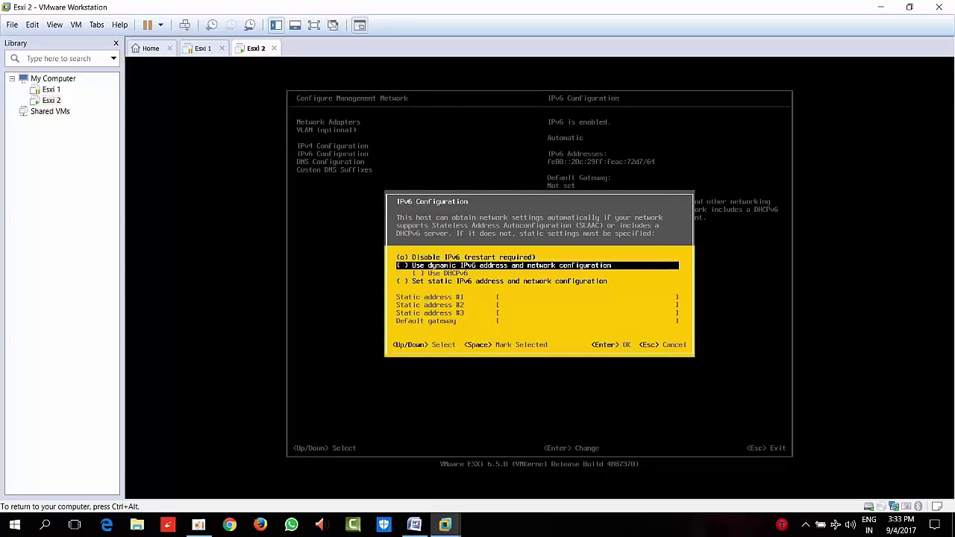
{"action": "key", "text": "Return"}
{"action": "key", "text": "Down"}
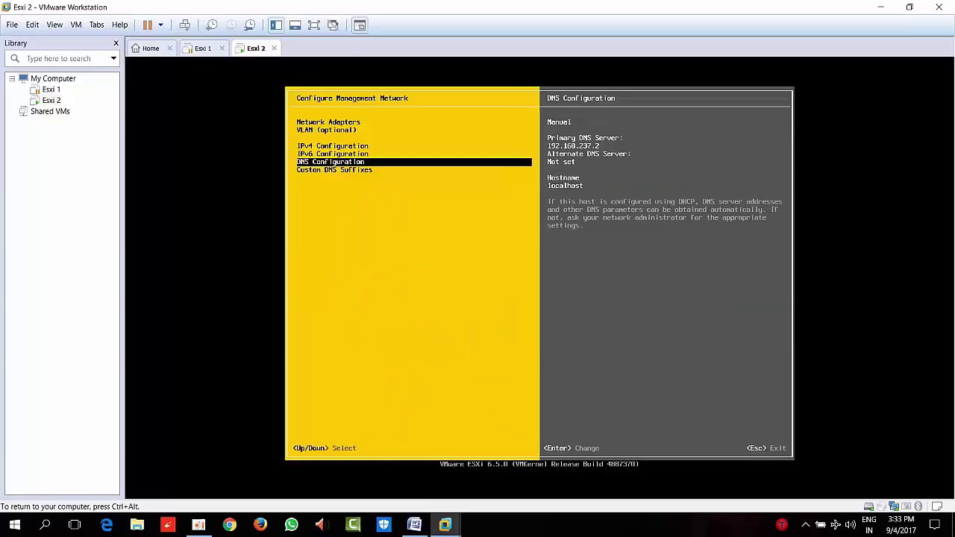
{"action": "key", "text": "Return"}
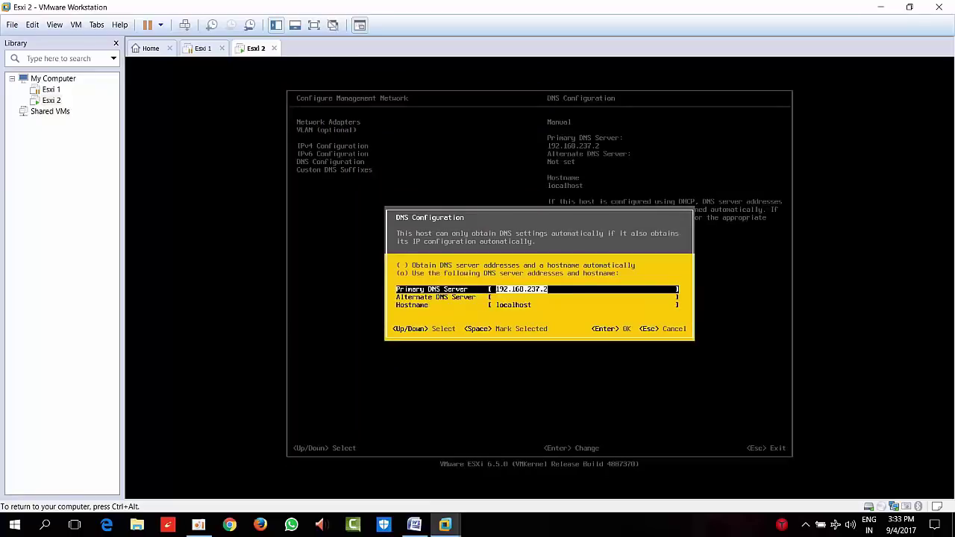
Set Esxi 2's primary DNS server to 10.0.0.1 and its hostname to esxi2
{"action": "key", "text": "BackSpace"}
{"action": "type", "text": "10"}
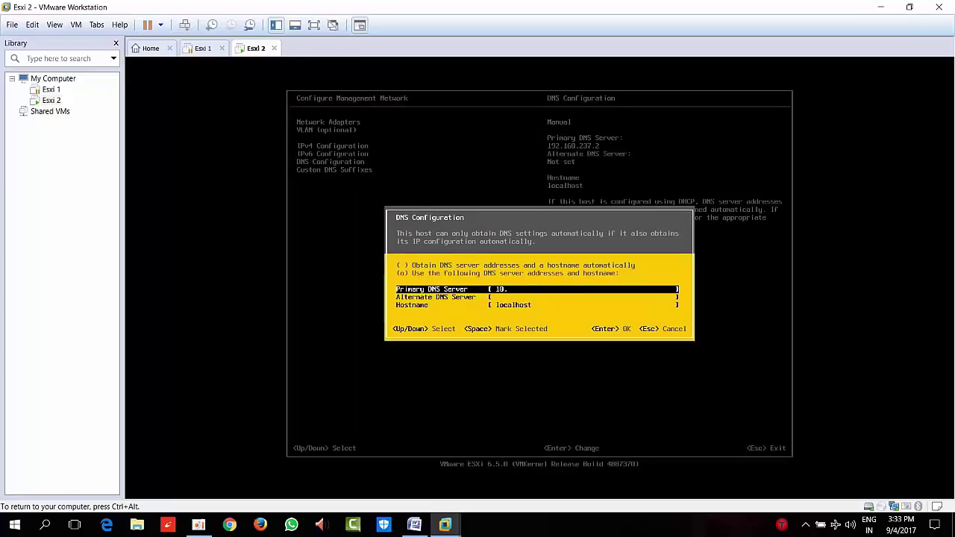
{"action": "type", "text": ".0.0."}
{"action": "key", "text": "Down"}
{"action": "key", "text": "Down"}
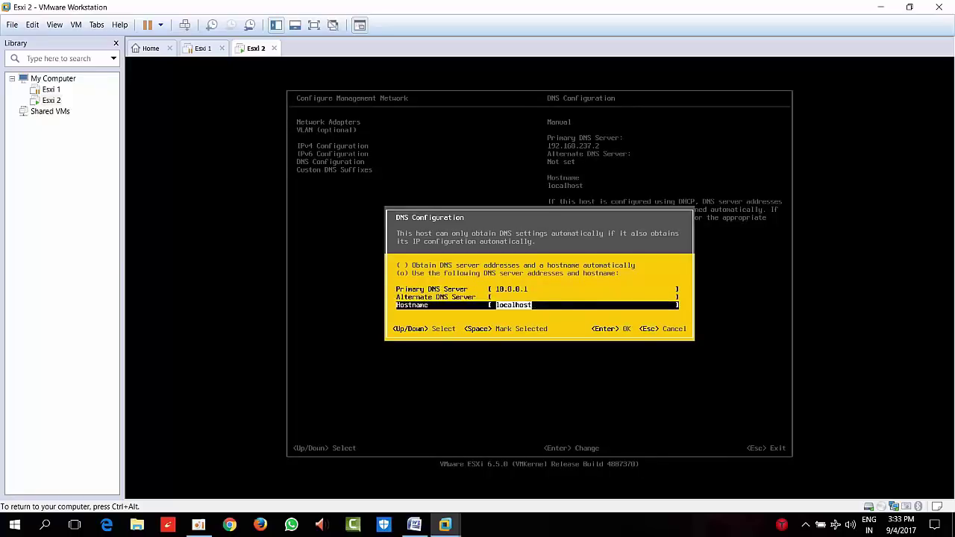
{"action": "key", "text": "BackSpace"}
{"action": "type", "text": "cs"}
{"action": "type", "text": "xo"}
{"action": "type", "text": "2"}
{"action": "key", "text": "Return"}
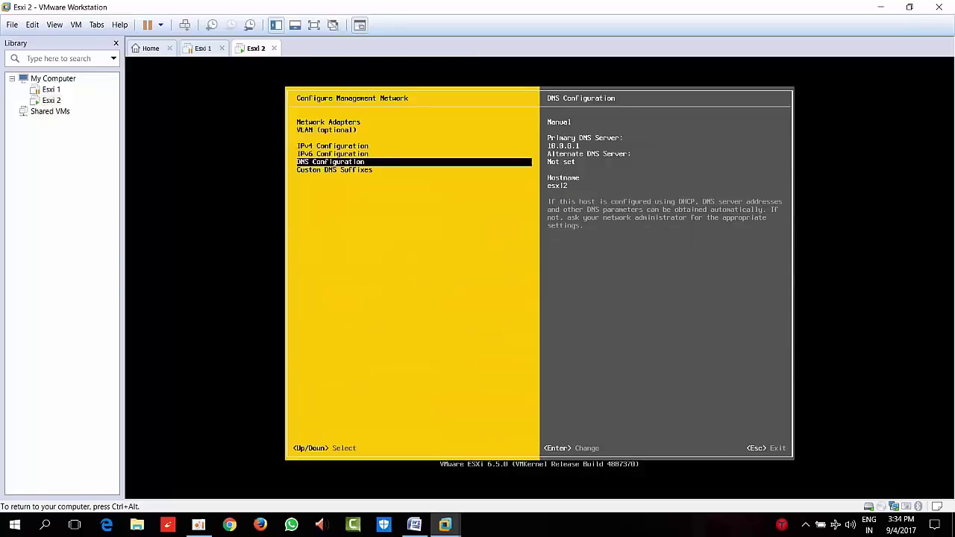
Add a custom DNS suffix, then apply the network changes and reboot the host
{"action": "key", "text": "Down"}
{"action": "key", "text": "Return"}
{"action": "type", "text": "ha"}
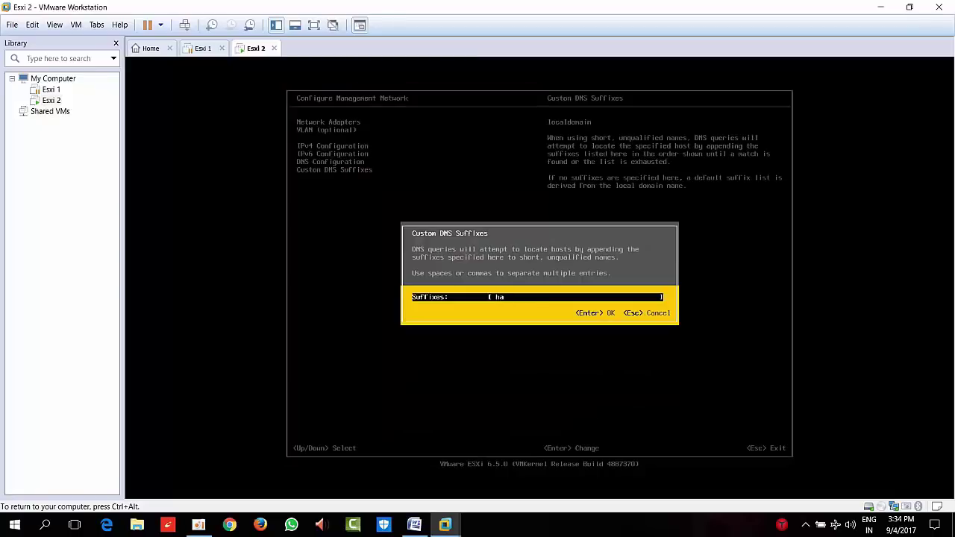
{"action": "type", "text": "rsha.com"}
{"action": "key", "text": "Return"}
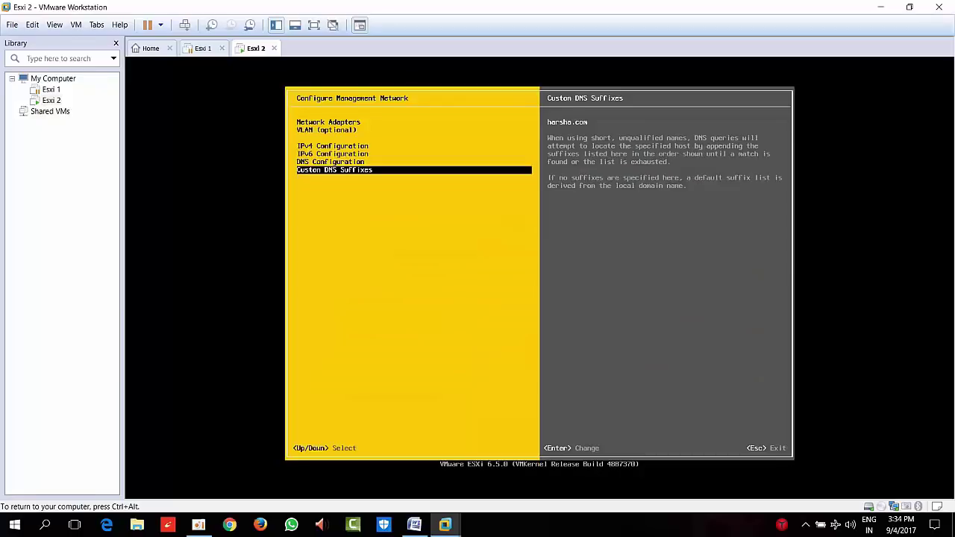
{"action": "key", "text": "Escape"}
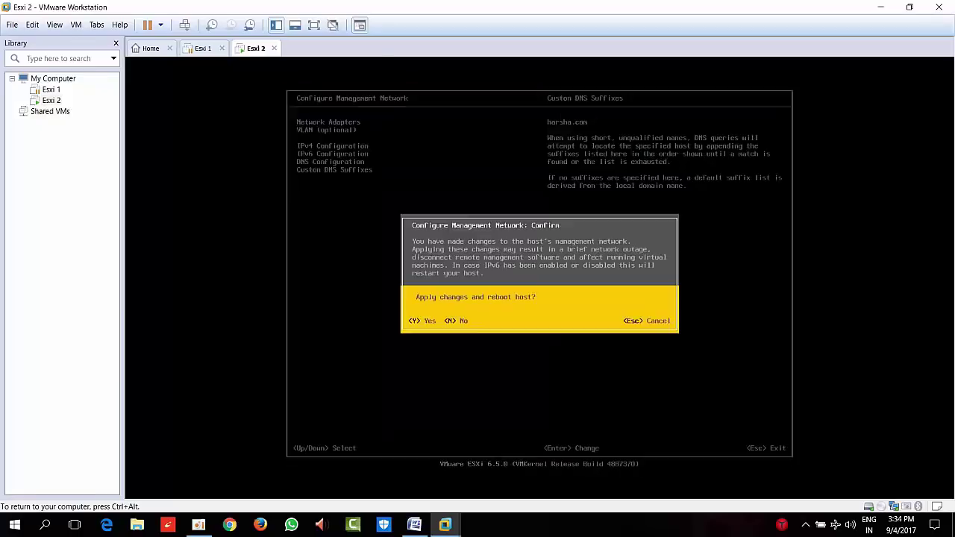
{"action": "key", "text": "y"}
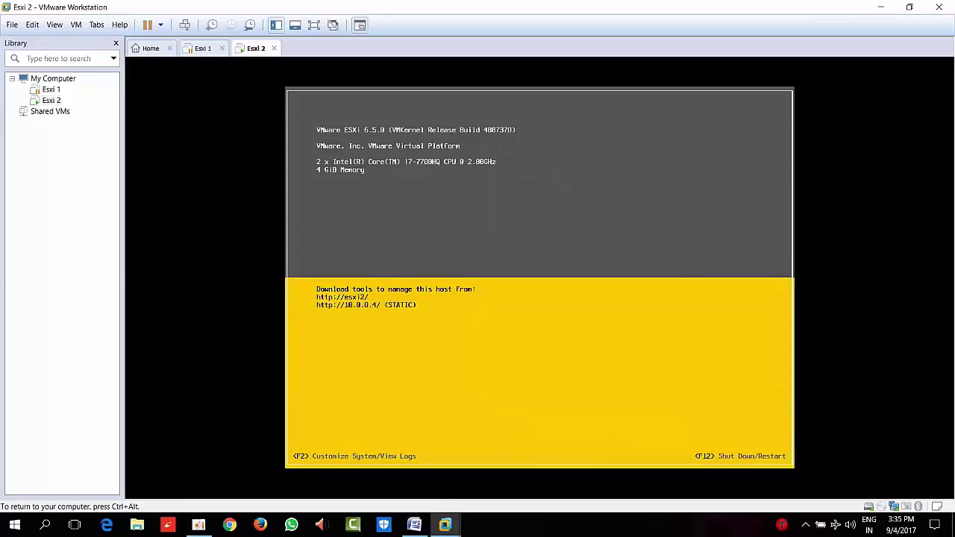
Switch the Esxi 2 virtual machine's network adapter to Bridged
{"action": "key", "text": "ctrl+alt"}
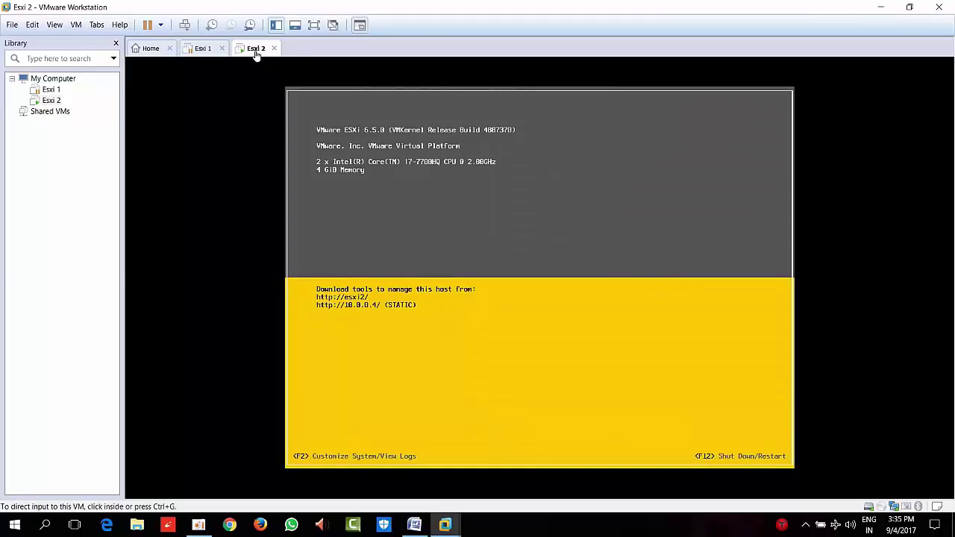
{"action": "right_click", "coordinate": [256, 55]}
{"action": "left_click", "coordinate": [297, 200]}
{"action": "left_click", "coordinate": [336, 161]}
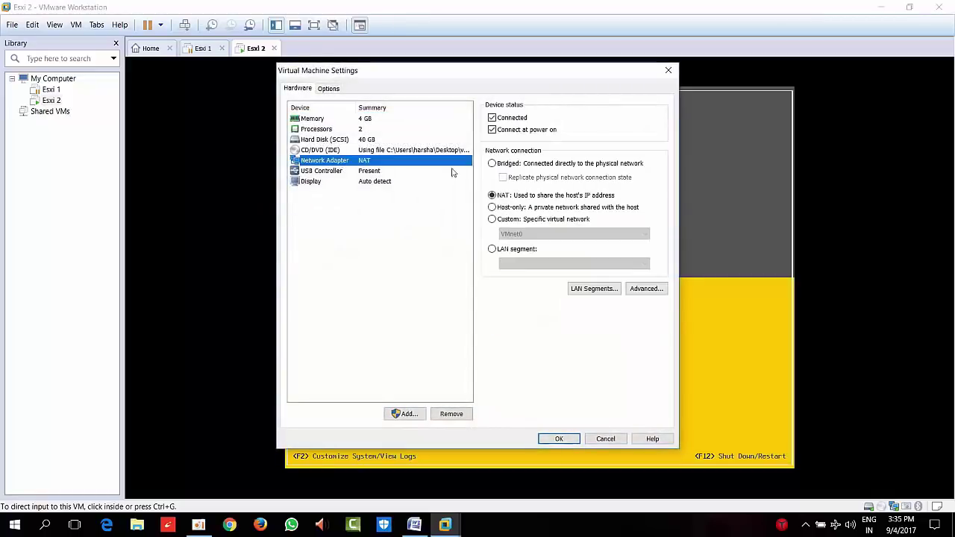
{"action": "left_click", "coordinate": [512, 164]}
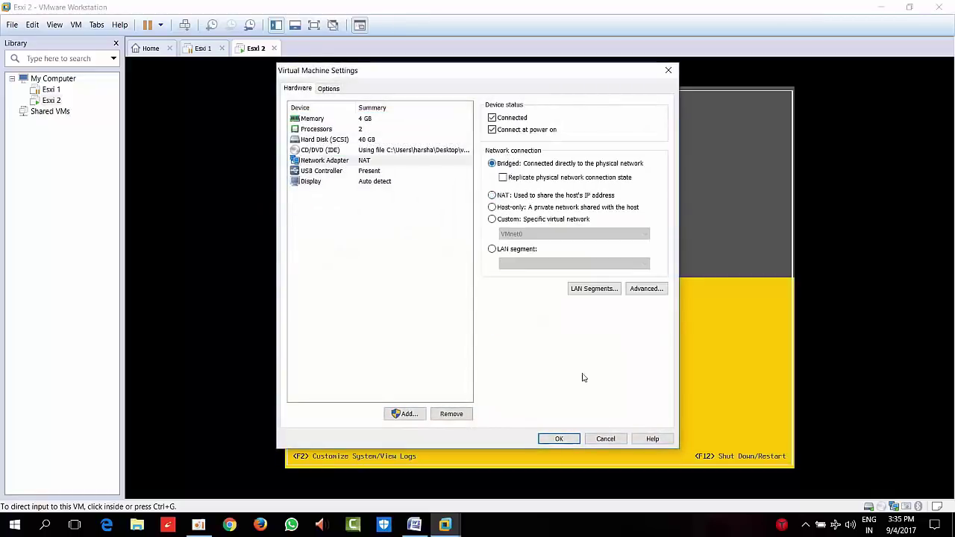
{"action": "left_click", "coordinate": [559, 439]}
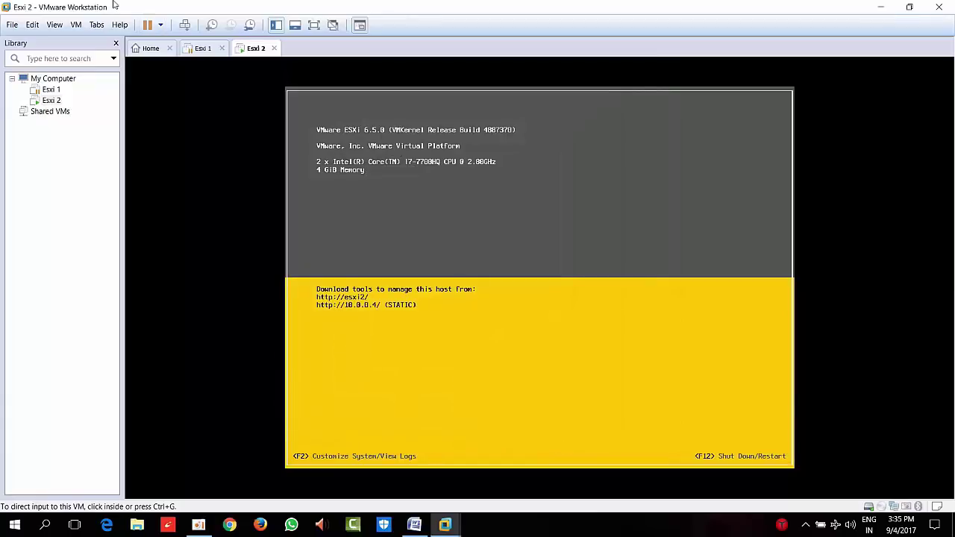
Review Esxi 1's network adapter settings without changes, then suspend Esxi 2
{"action": "left_click", "coordinate": [203, 48]}
{"action": "right_click", "coordinate": [209, 47]}
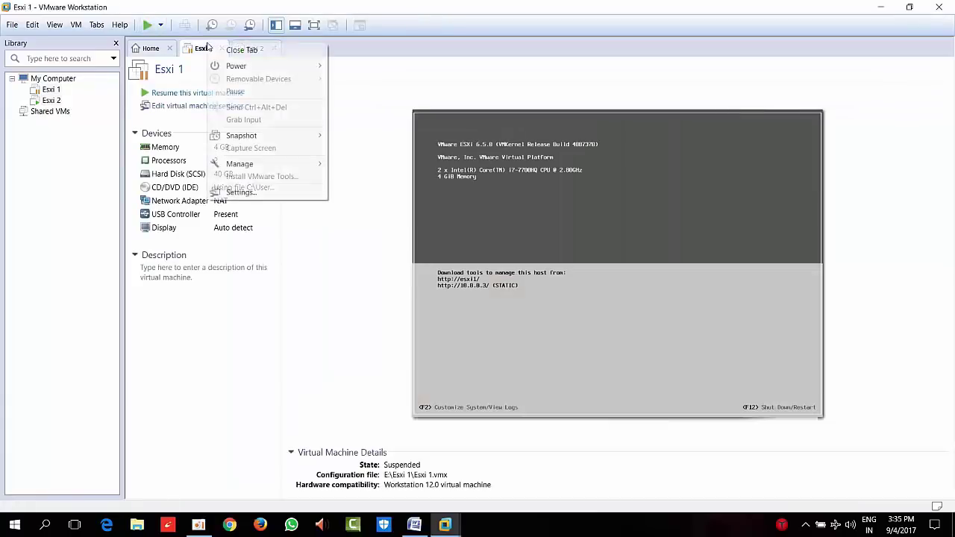
{"action": "left_click", "coordinate": [279, 191]}
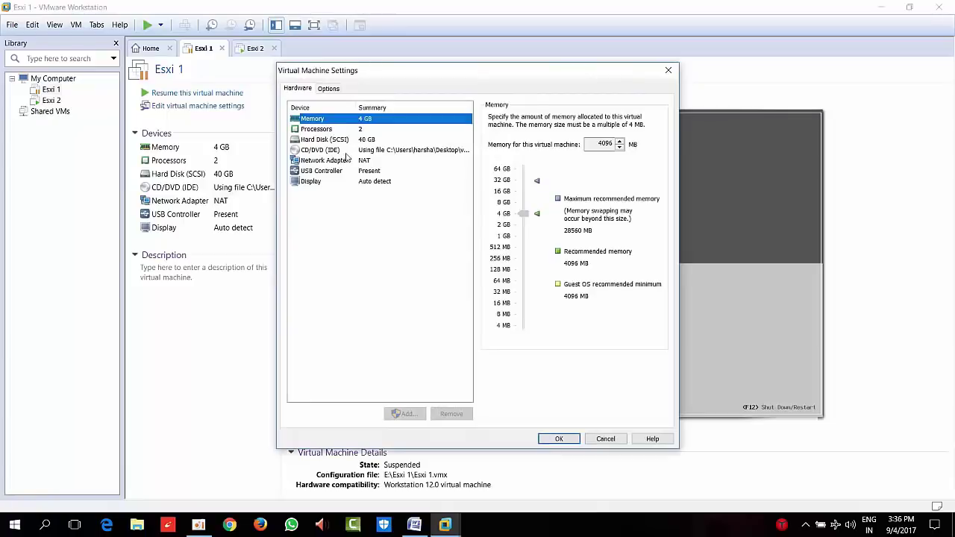
{"action": "left_click", "coordinate": [347, 159]}
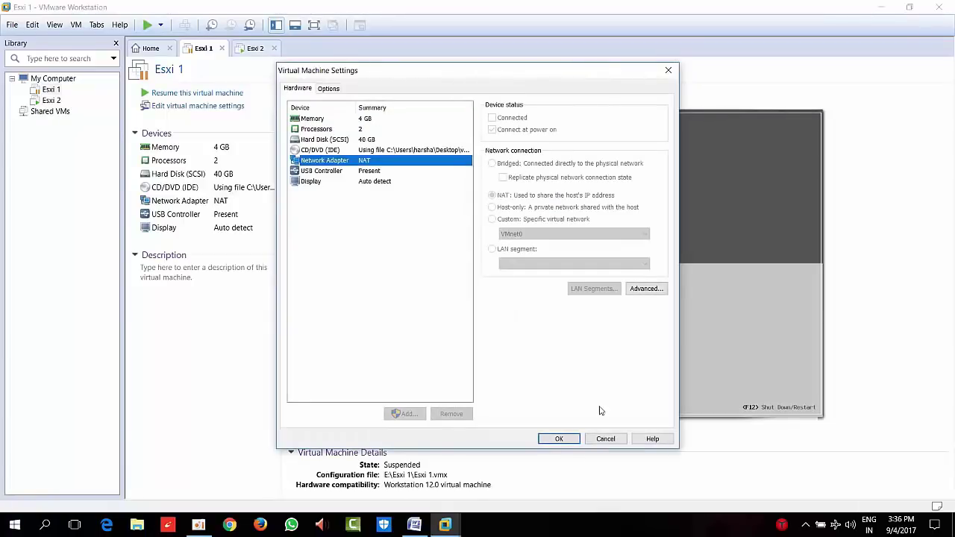
{"action": "left_click", "coordinate": [605, 439]}
{"action": "left_click", "coordinate": [249, 48]}
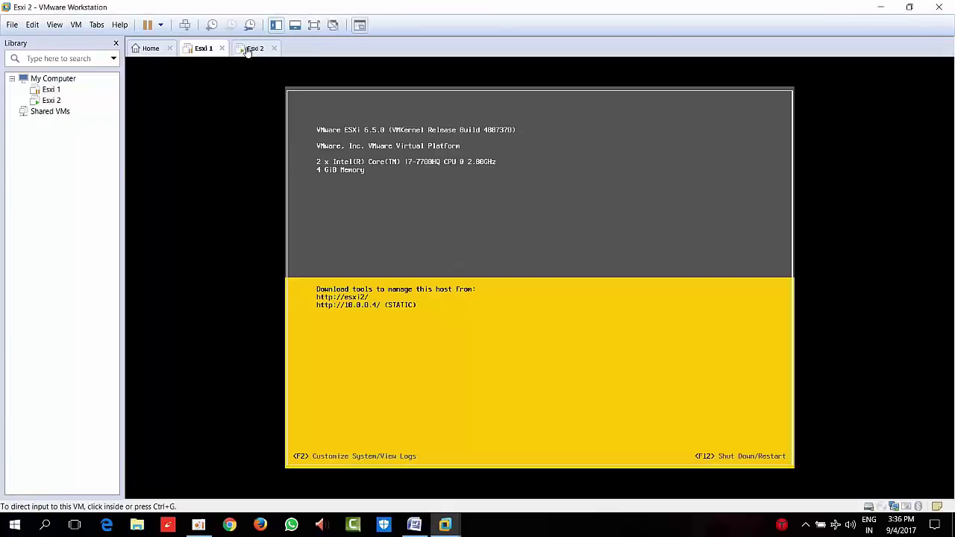
{"action": "left_click", "coordinate": [147, 26]}
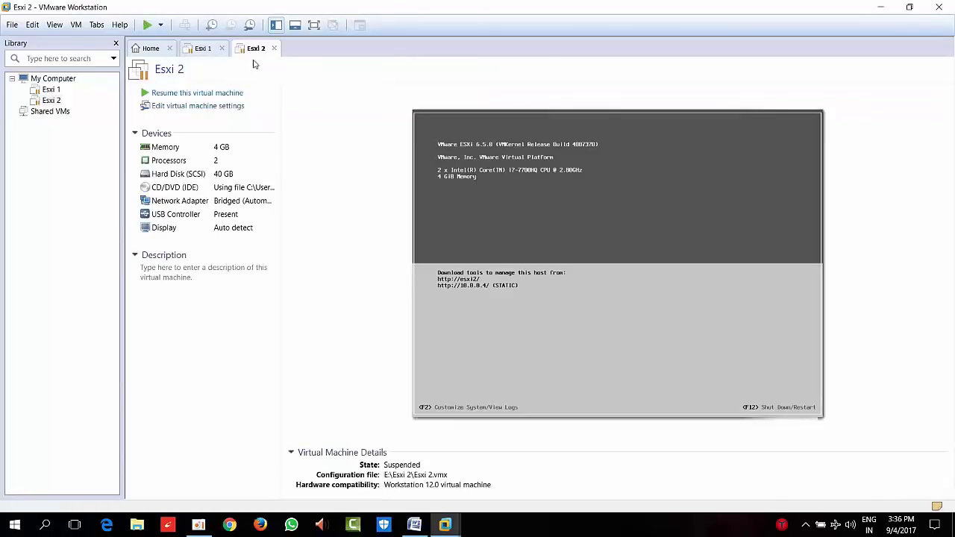
Resume Esxi 1, change its network adapter from NAT to Bridged, then suspend it
{"action": "left_click", "coordinate": [208, 52]}
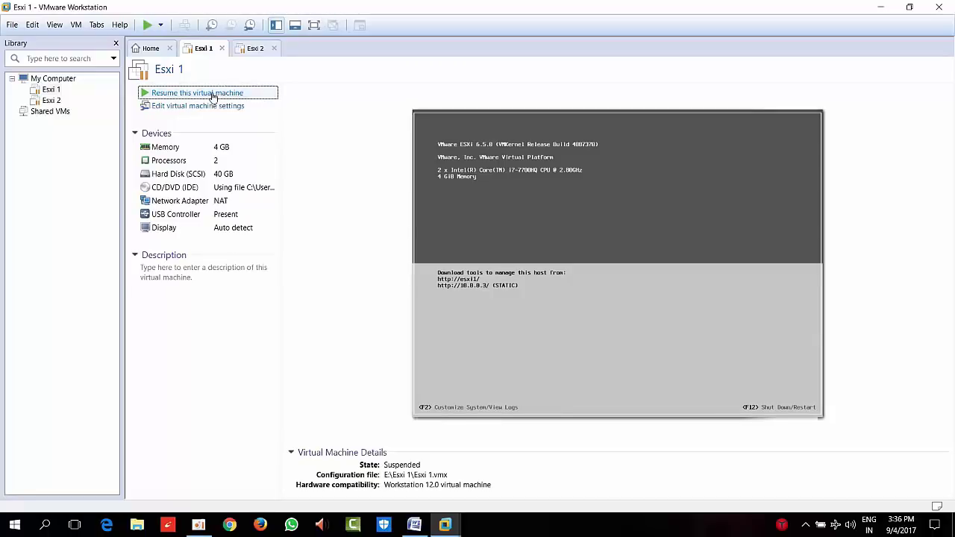
{"action": "left_click", "coordinate": [212, 94]}
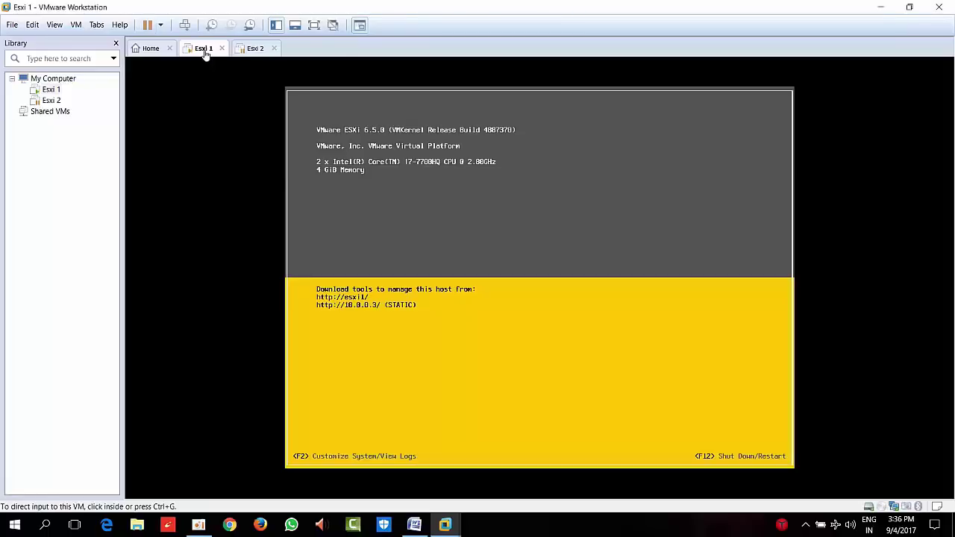
{"action": "right_click", "coordinate": [206, 53]}
{"action": "left_click", "coordinate": [268, 198]}
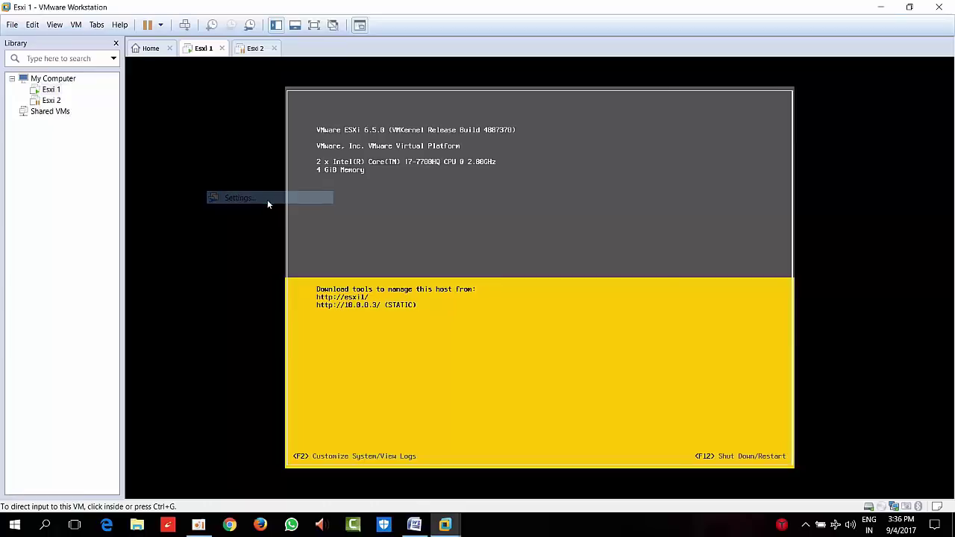
{"action": "left_click", "coordinate": [456, 161]}
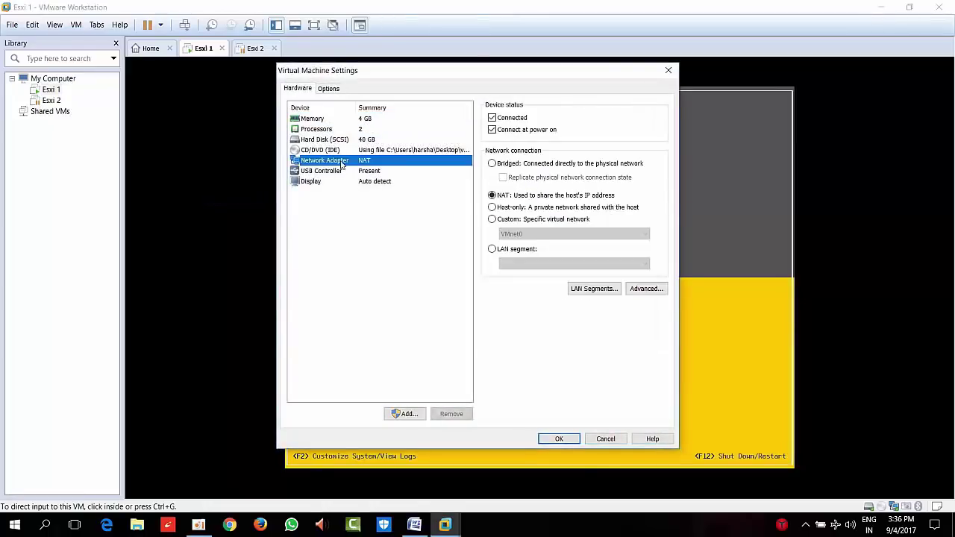
{"action": "left_click", "coordinate": [504, 163]}
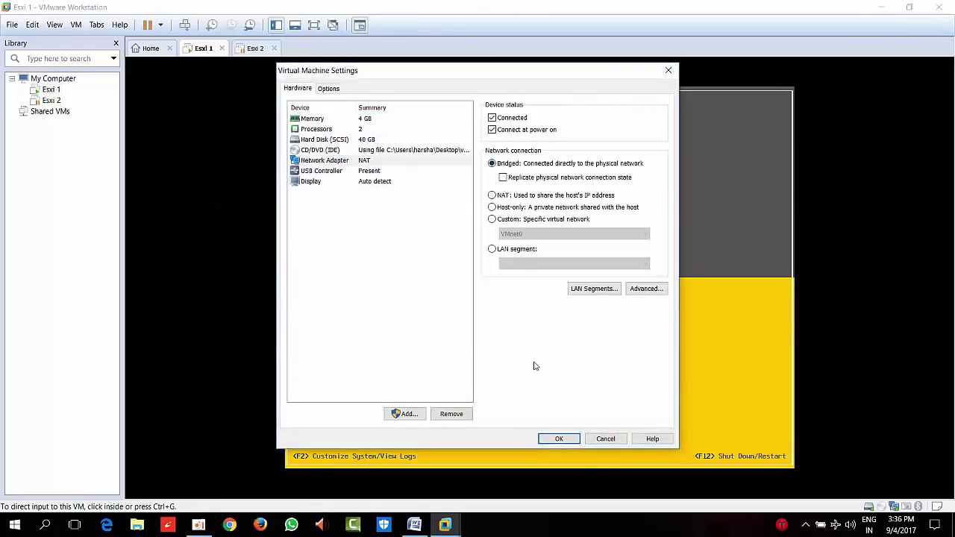
{"action": "left_click", "coordinate": [559, 439]}
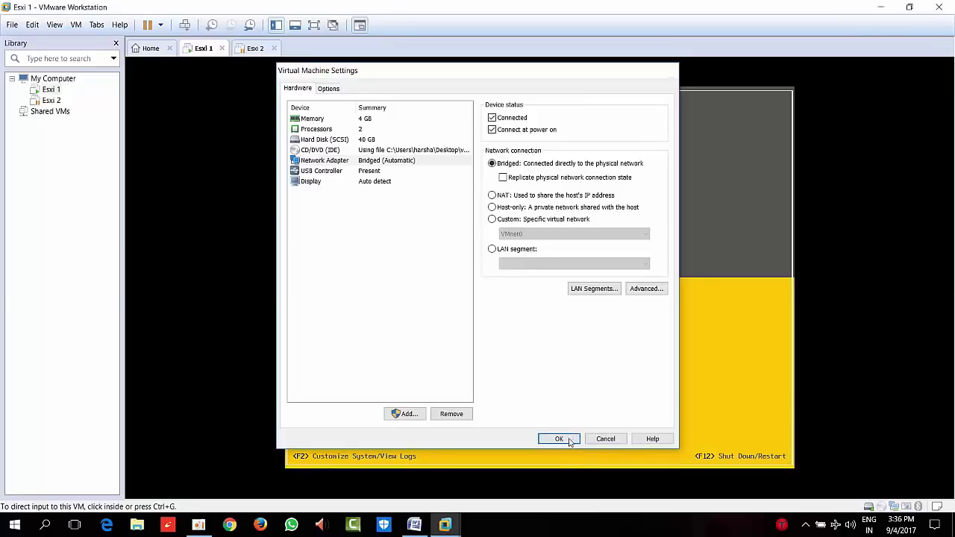
{"action": "left_click", "coordinate": [151, 27]}
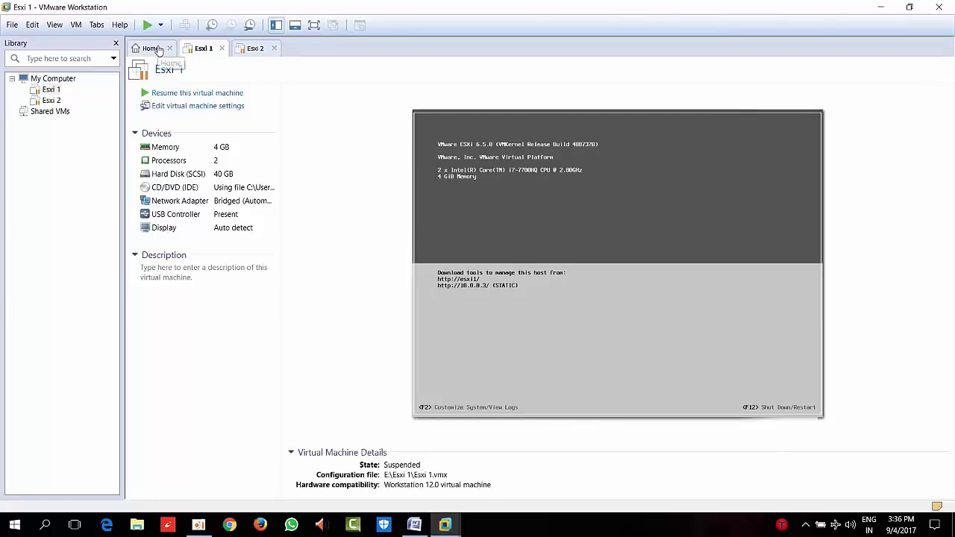
Start a typical new virtual machine using the Windows_server_2012_r2_with_update_x64 ISO
{"action": "left_click", "coordinate": [157, 49]}
{"action": "left_click", "coordinate": [398, 135]}
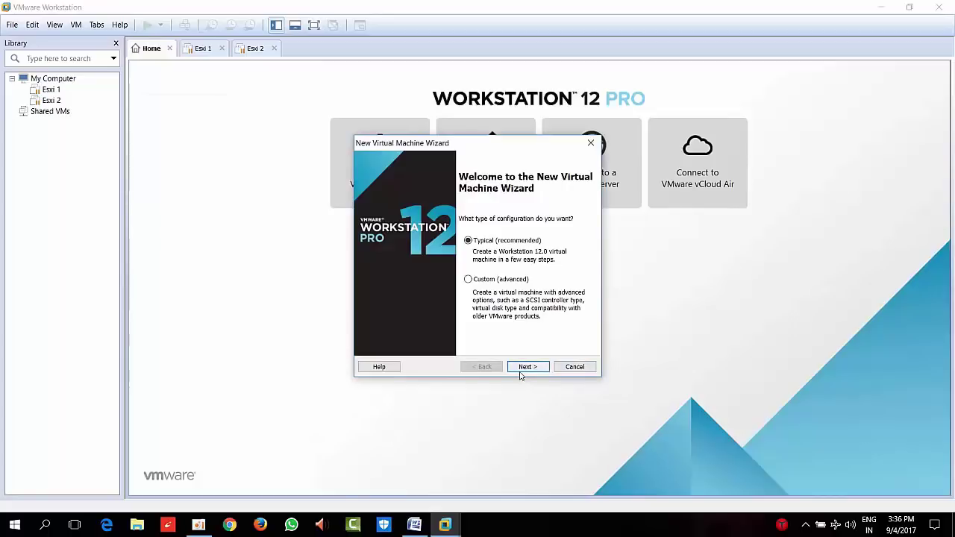
{"action": "left_click", "coordinate": [526, 367]}
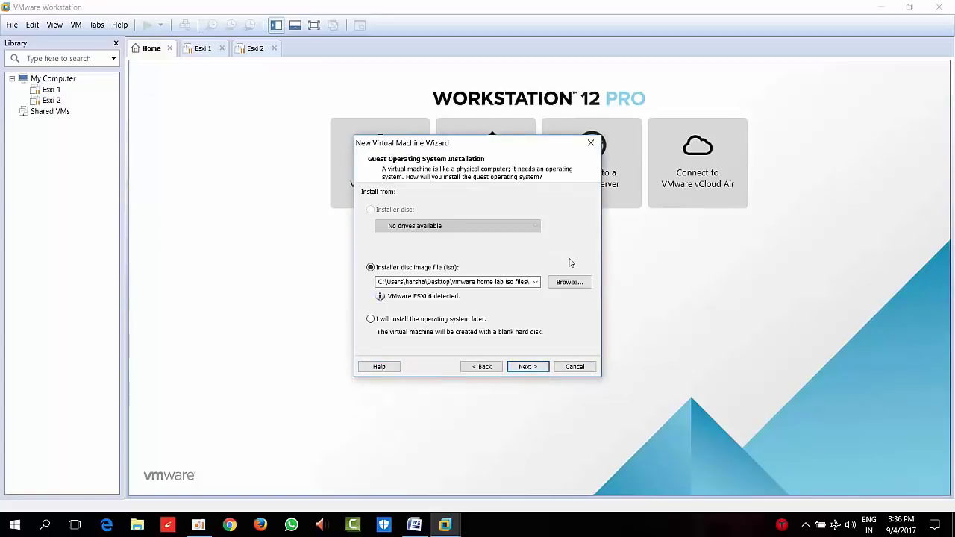
{"action": "left_click", "coordinate": [569, 284]}
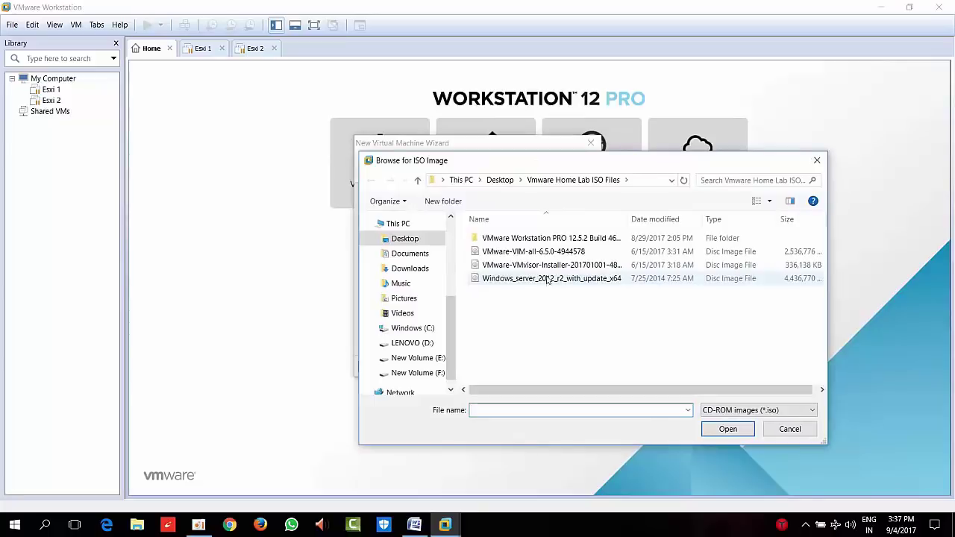
{"action": "left_click", "coordinate": [550, 279]}
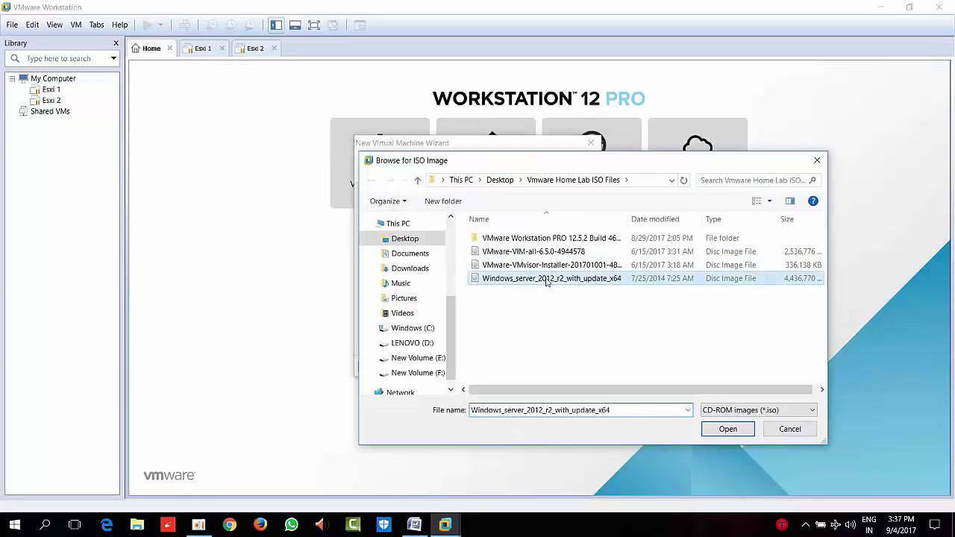
{"action": "left_click", "coordinate": [717, 437]}
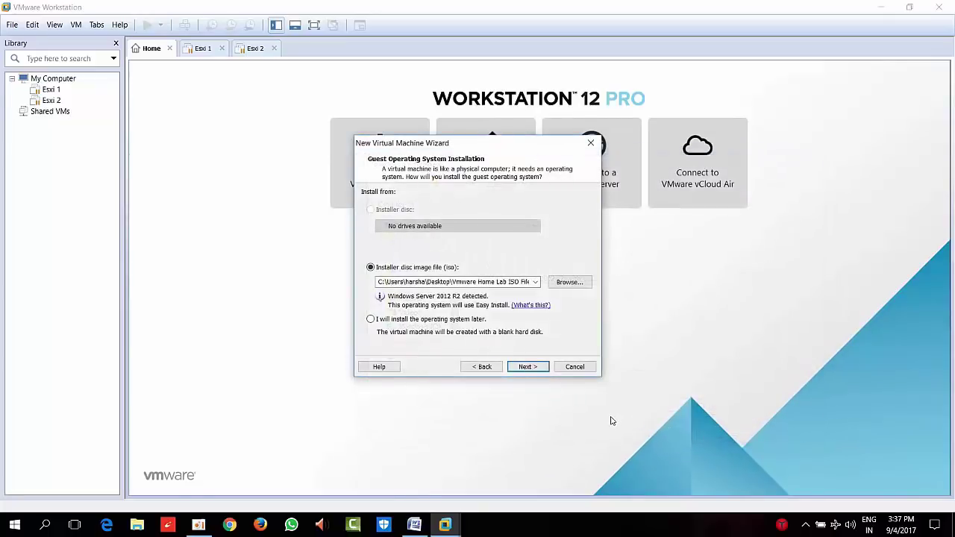
{"action": "left_click", "coordinate": [535, 370]}
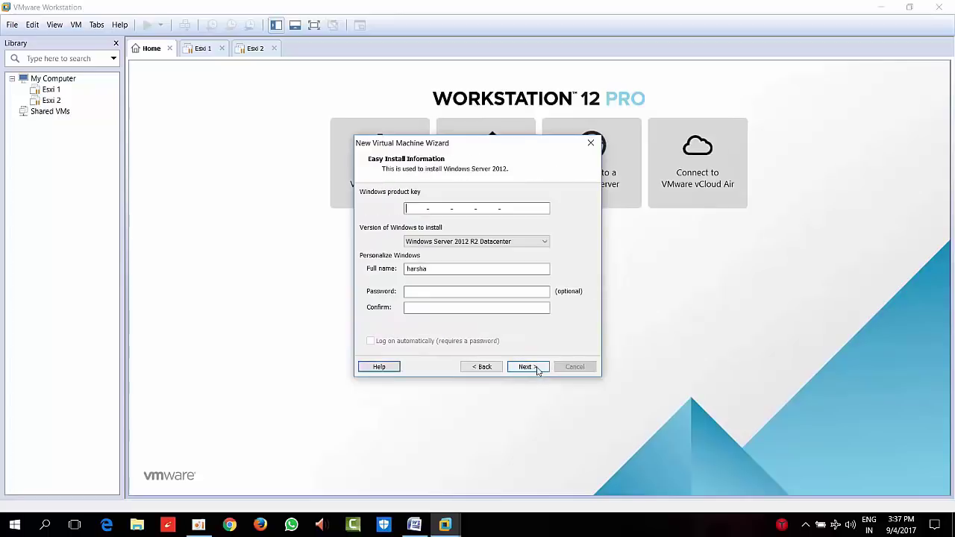
Keep the Windows Server 2012 R2 Datacenter edition and continue without a product key
{"action": "left_click", "coordinate": [510, 242]}
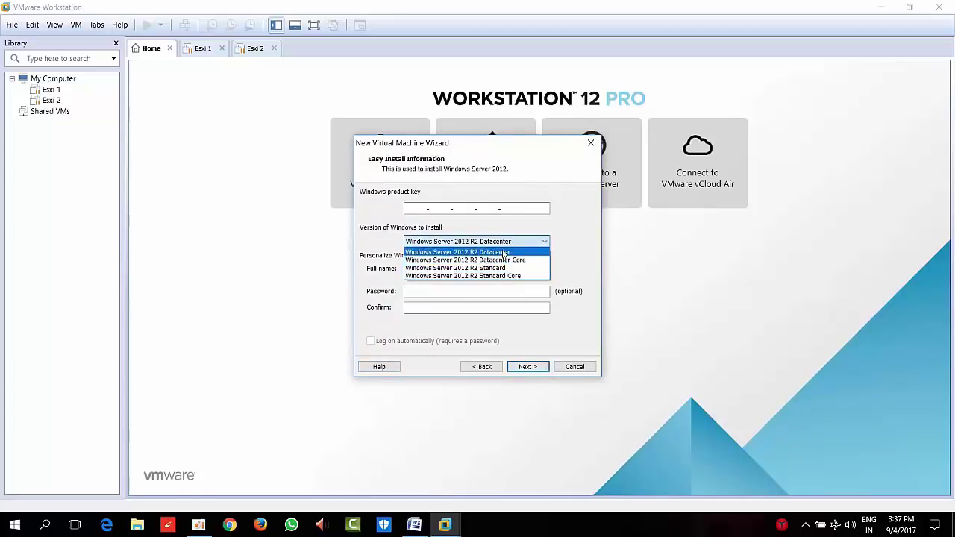
{"action": "left_click", "coordinate": [504, 252]}
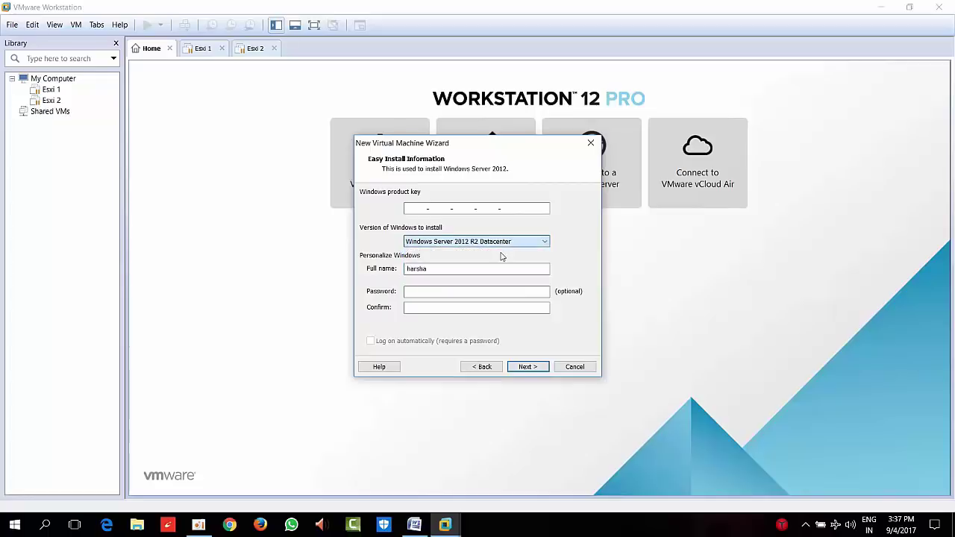
{"action": "left_click", "coordinate": [532, 366]}
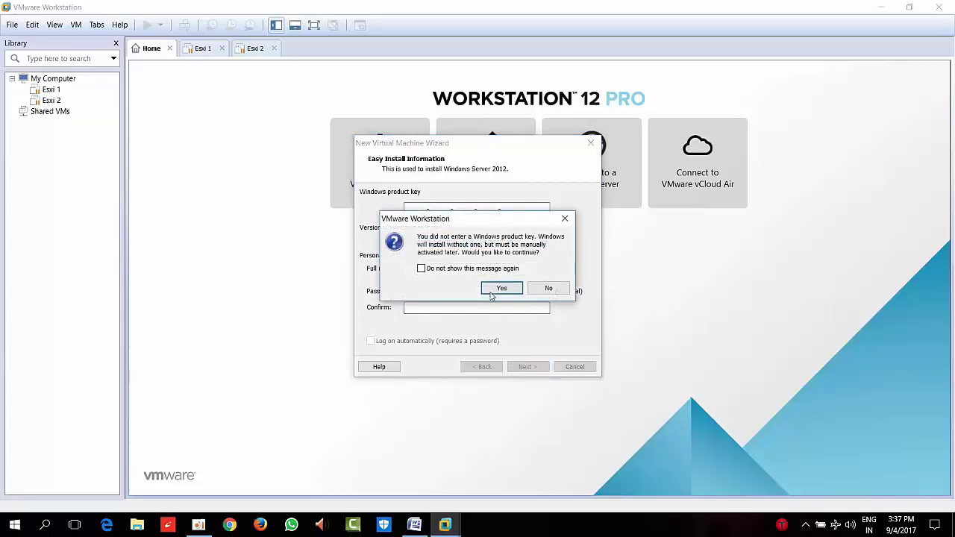
{"action": "left_click", "coordinate": [500, 289]}
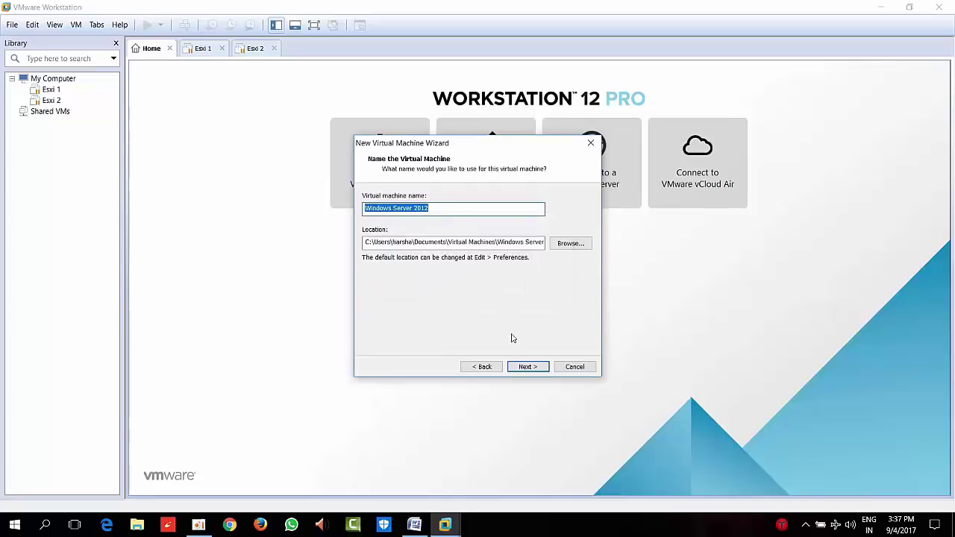
Name the virtual machine Domain Controller and set its location to E:\DC
{"action": "key", "text": "BackSpace"}
{"action": "type", "text": "D"}
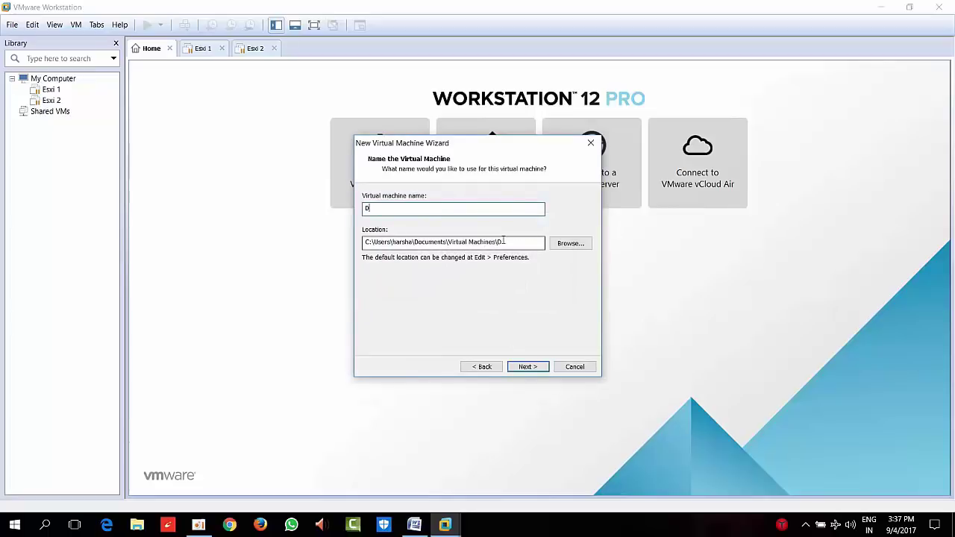
{"action": "type", "text": "omain Controller"}
{"action": "key", "text": "Tab"}
{"action": "type", "text": "E:\\Es"}
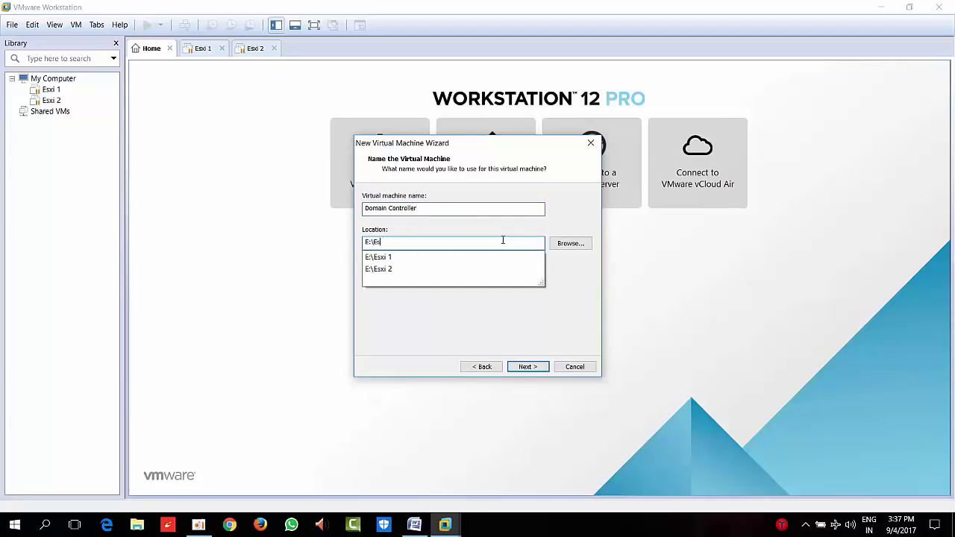
{"action": "type", "text": "xi DC"}
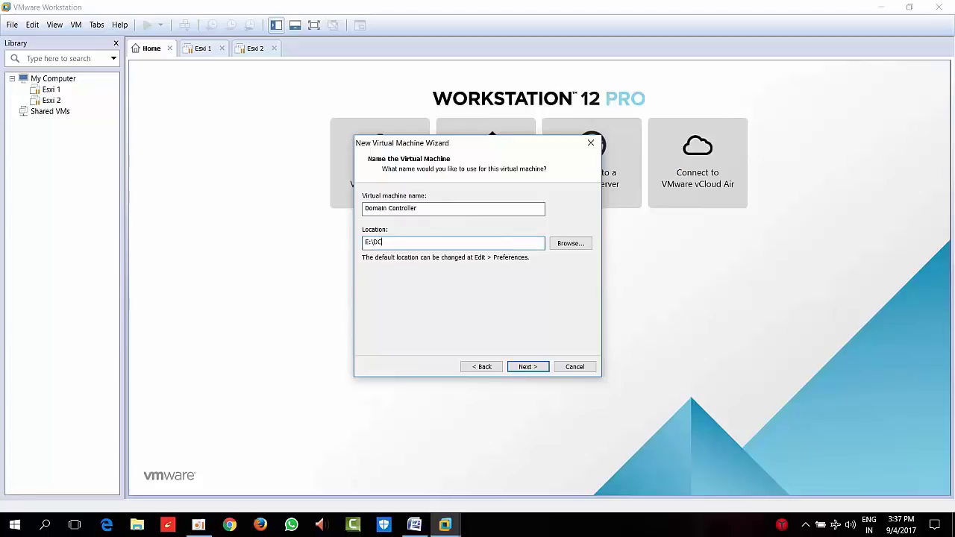
{"action": "key", "text": "Return"}
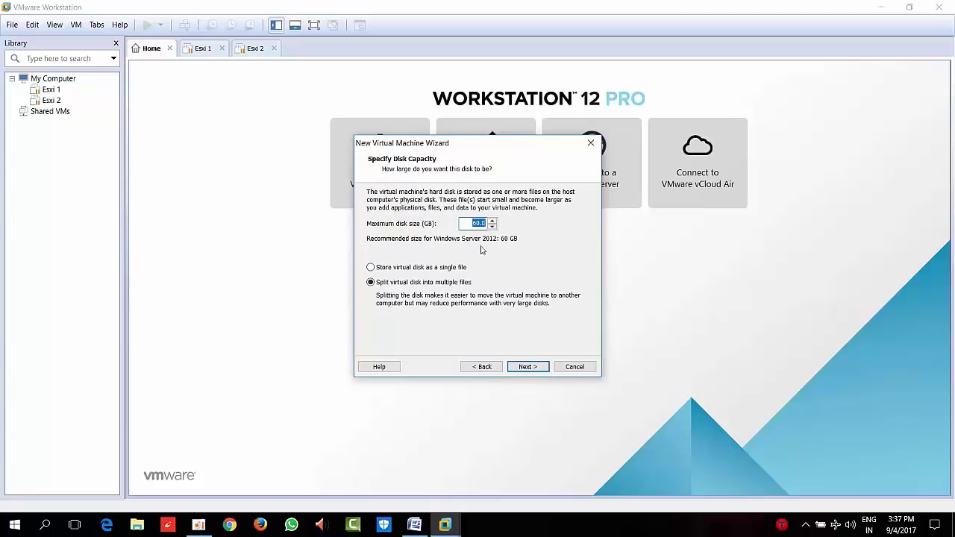
Give it an 80 GB single-file virtual disk, finish creation, and dismiss the printing warning
{"action": "left_click", "coordinate": [453, 268]}
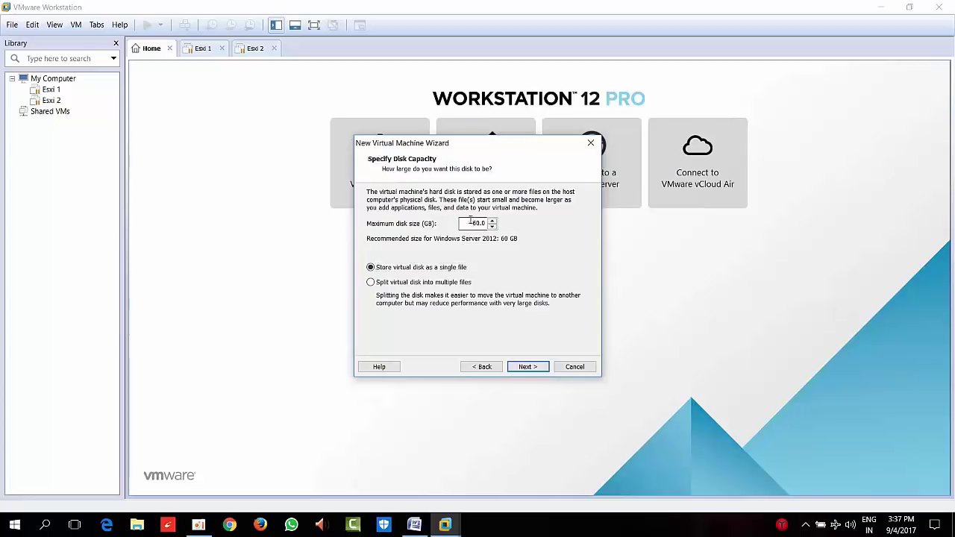
{"action": "type", "text": "80"}
{"action": "left_click", "coordinate": [528, 368]}
{"action": "left_click", "coordinate": [529, 367]}
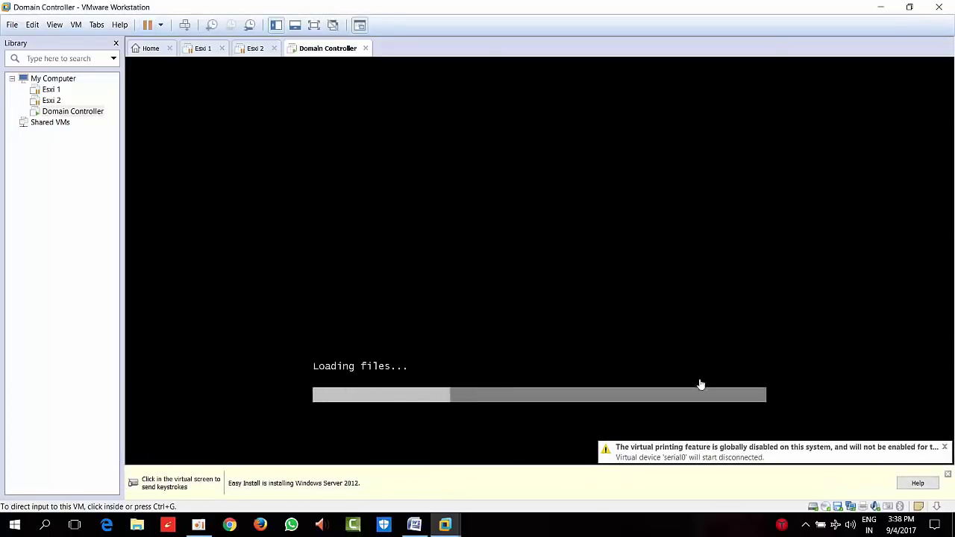
{"action": "left_click", "coordinate": [944, 448]}
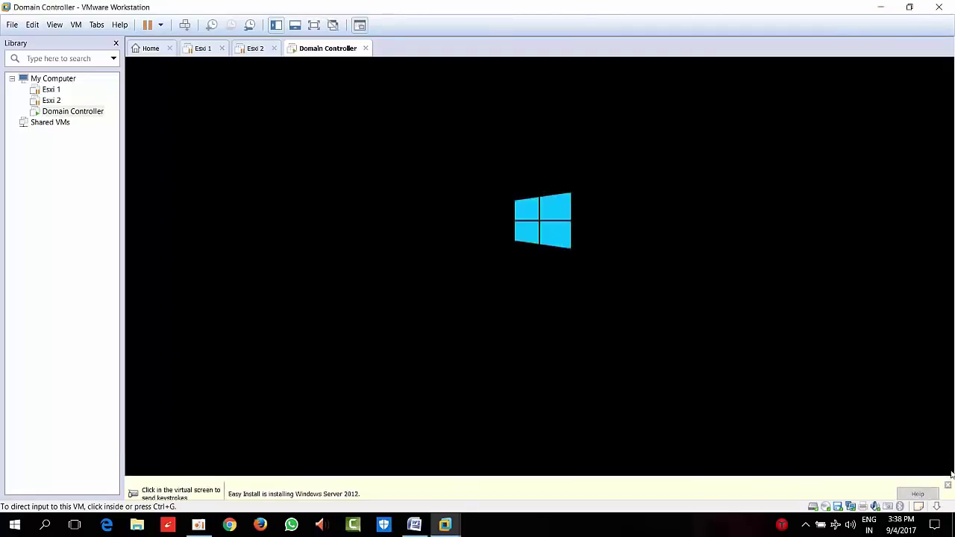
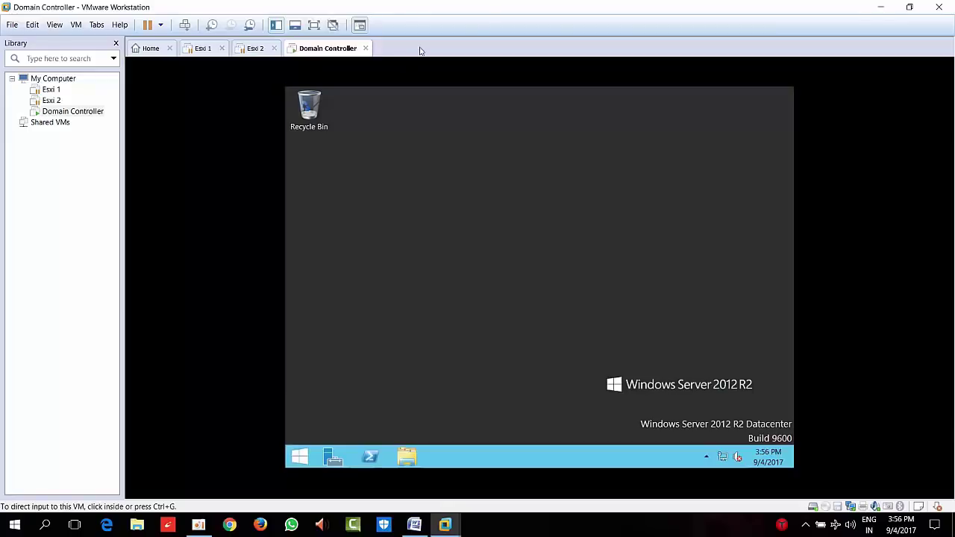
Toggle full-screen view back to windowed and refresh the Domain Controller's guest desktop
{"action": "left_click", "coordinate": [314, 27]}
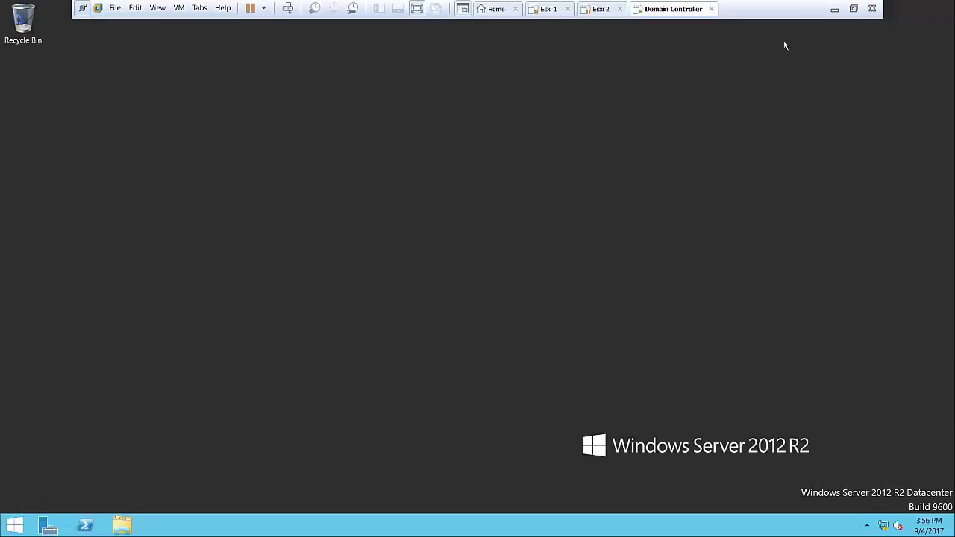
{"action": "left_click", "coordinate": [853, 9]}
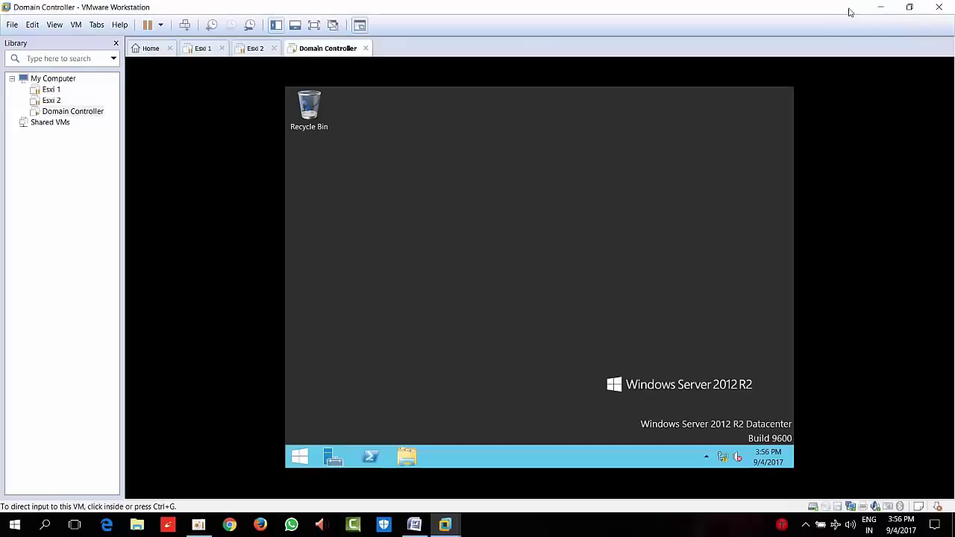
{"action": "left_click", "coordinate": [551, 204]}
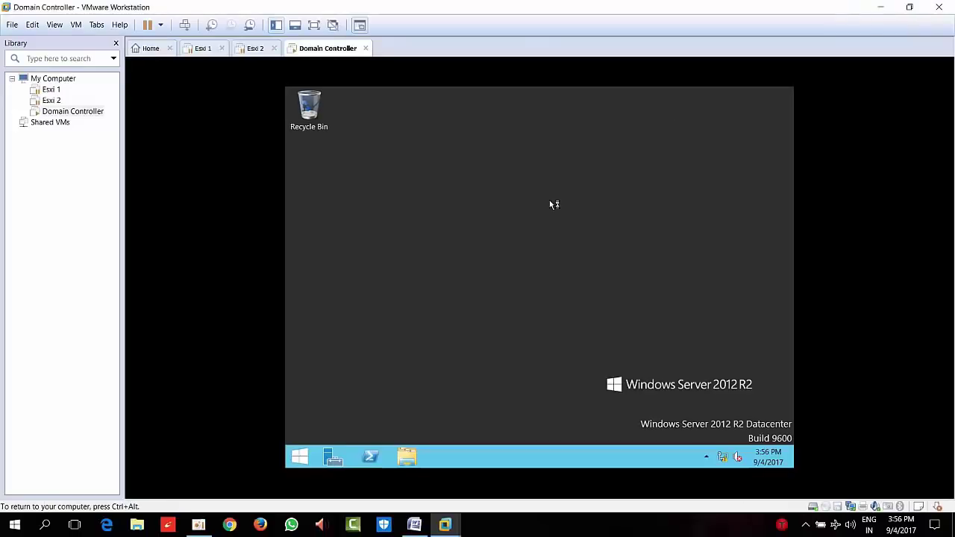
{"action": "right_click", "coordinate": [551, 200]}
{"action": "left_click", "coordinate": [578, 234]}
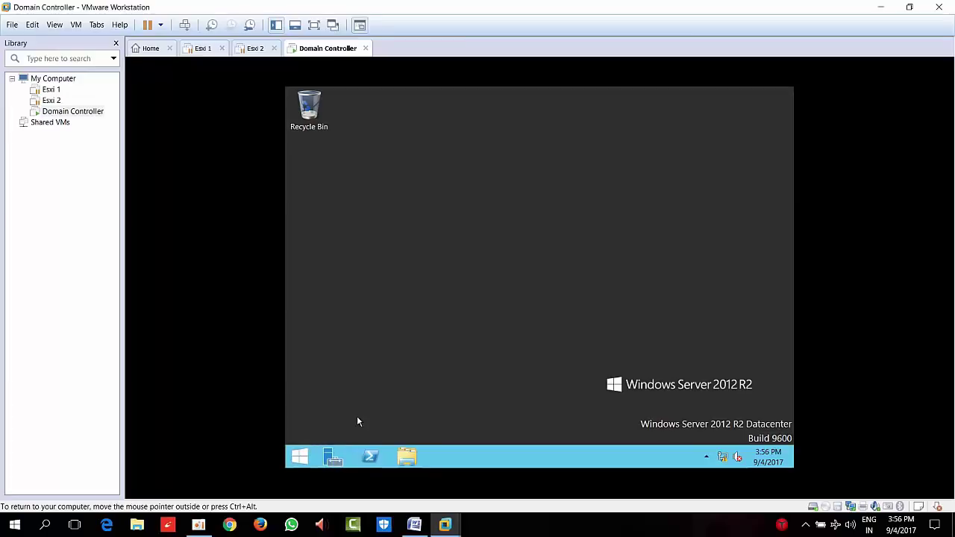
Run firewall.cpl and turn off Windows Firewall for both private and public networks
{"action": "key", "text": "super+r"}
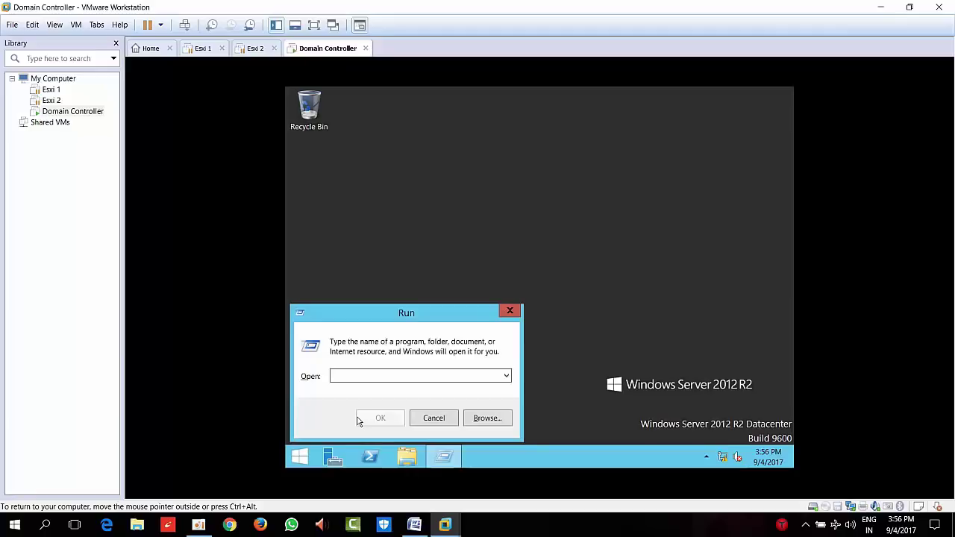
{"action": "type", "text": "firewa"}
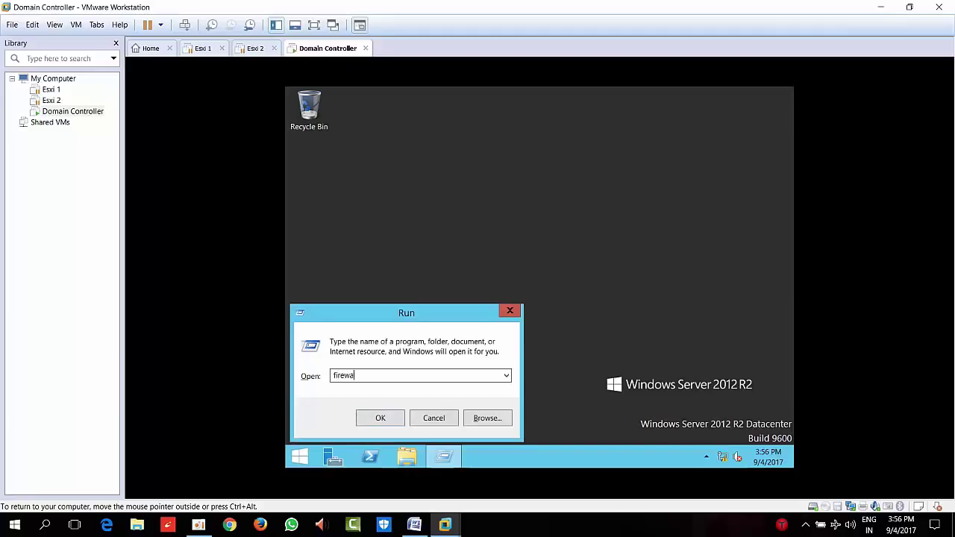
{"action": "type", "text": "ll.cpl"}
{"action": "left_click", "coordinate": [359, 420]}
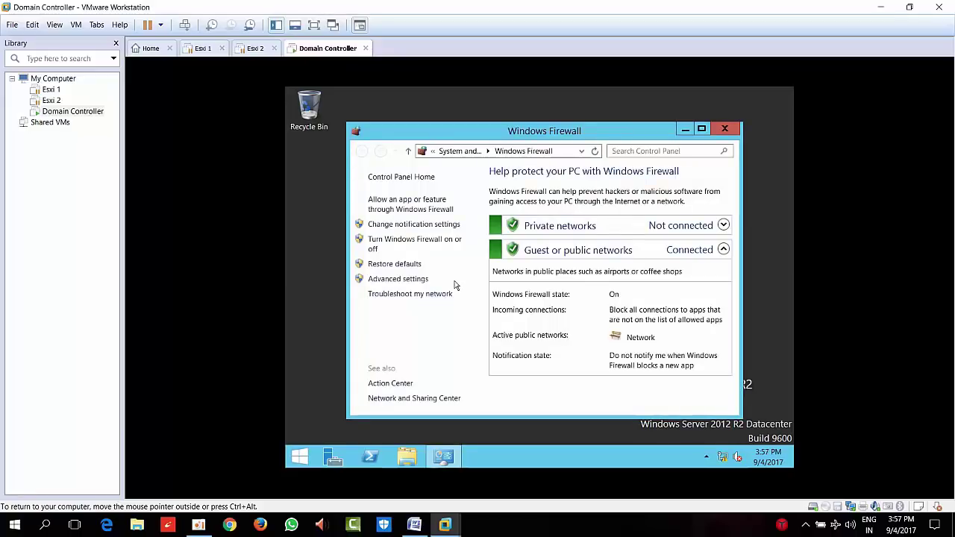
{"action": "left_click", "coordinate": [439, 245]}
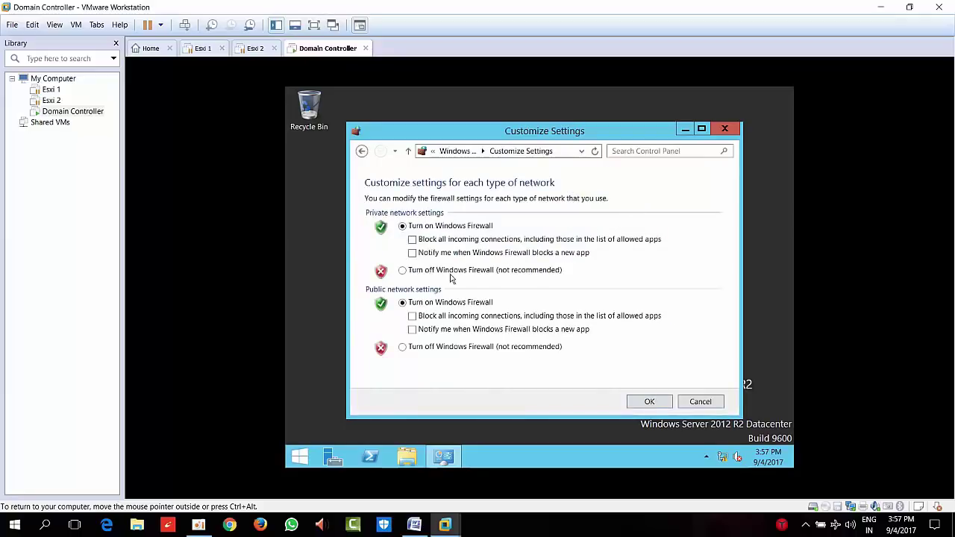
{"action": "left_click", "coordinate": [451, 273]}
{"action": "left_click", "coordinate": [453, 348]}
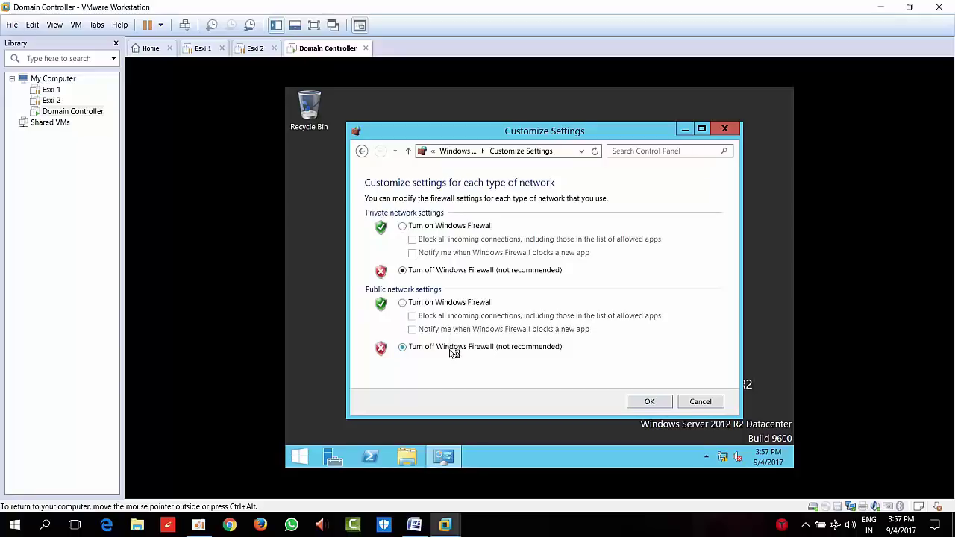
{"action": "left_click", "coordinate": [647, 401]}
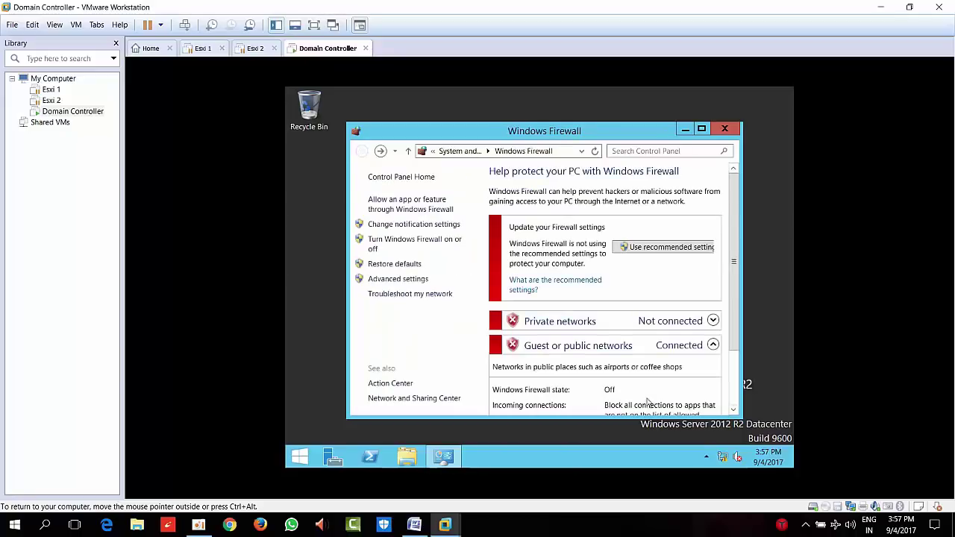
{"action": "left_click", "coordinate": [724, 129]}
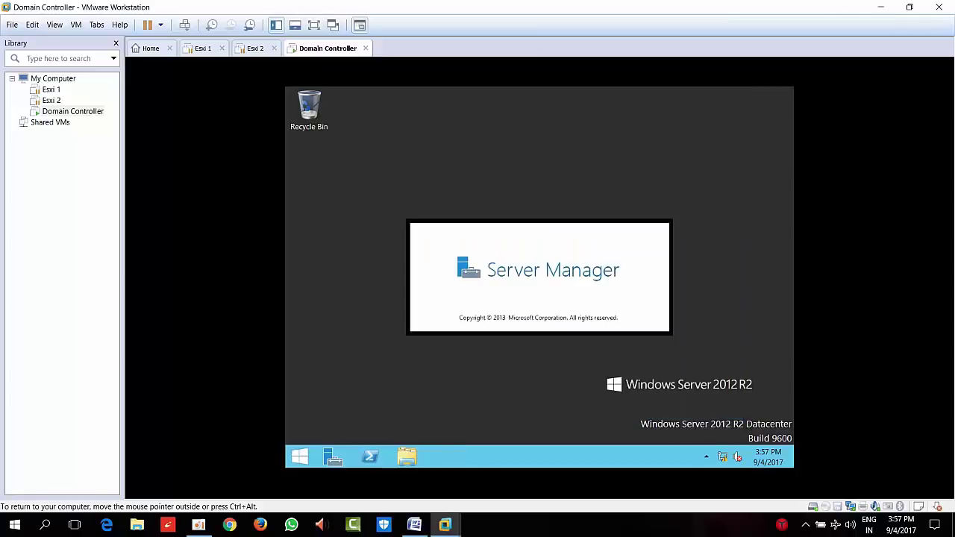
Switch the Domain Controller VM's network adapter from NAT to Bridged in its settings
{"action": "right_click", "coordinate": [338, 51]}
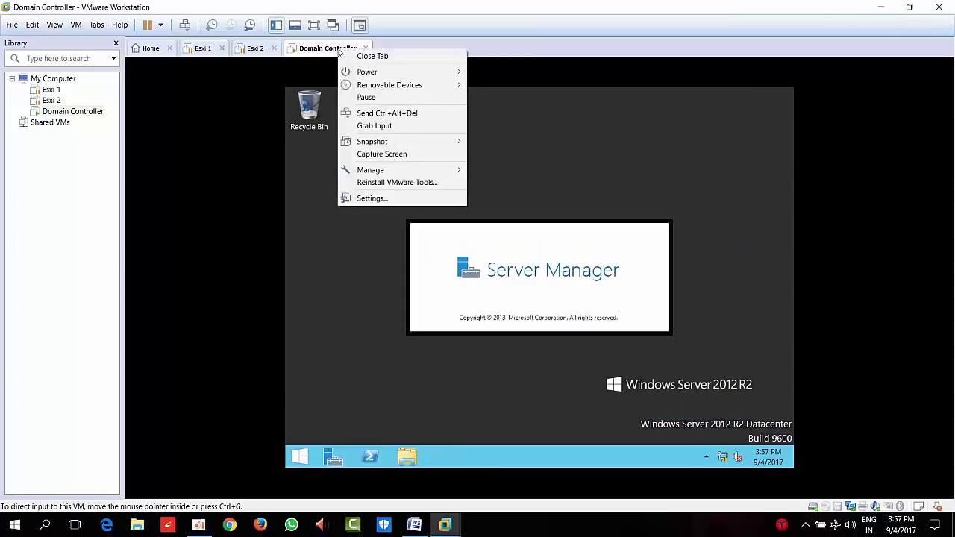
{"action": "left_click", "coordinate": [405, 200]}
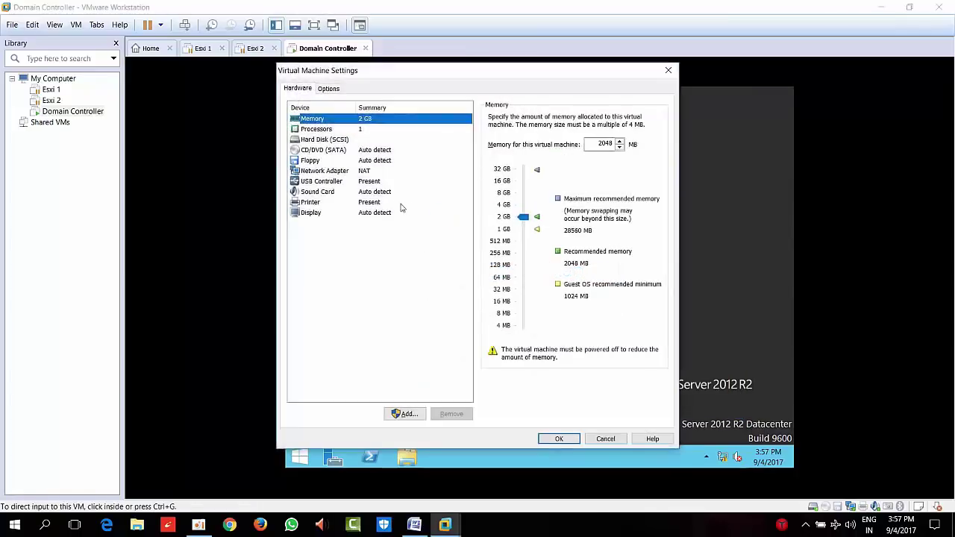
{"action": "left_click", "coordinate": [368, 170]}
{"action": "left_click", "coordinate": [496, 163]}
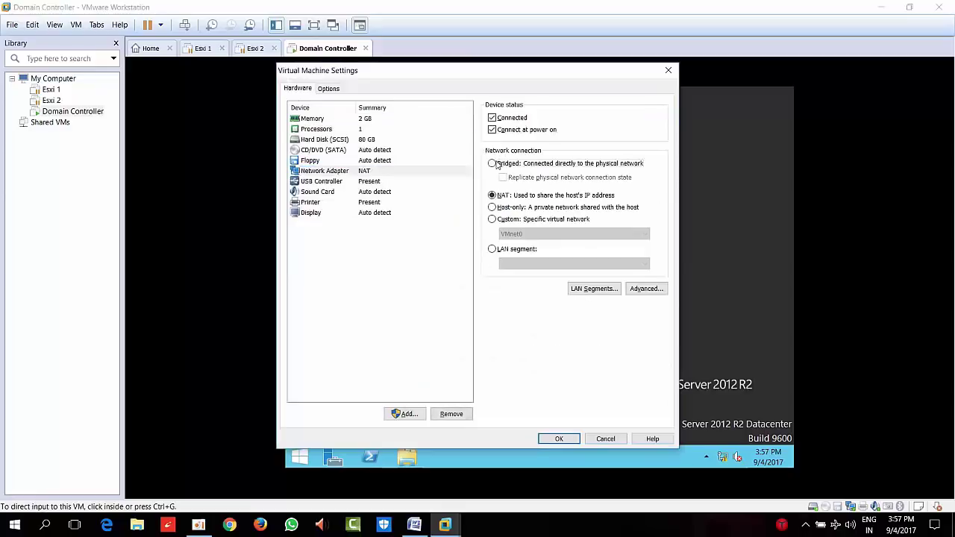
{"action": "left_click", "coordinate": [563, 439]}
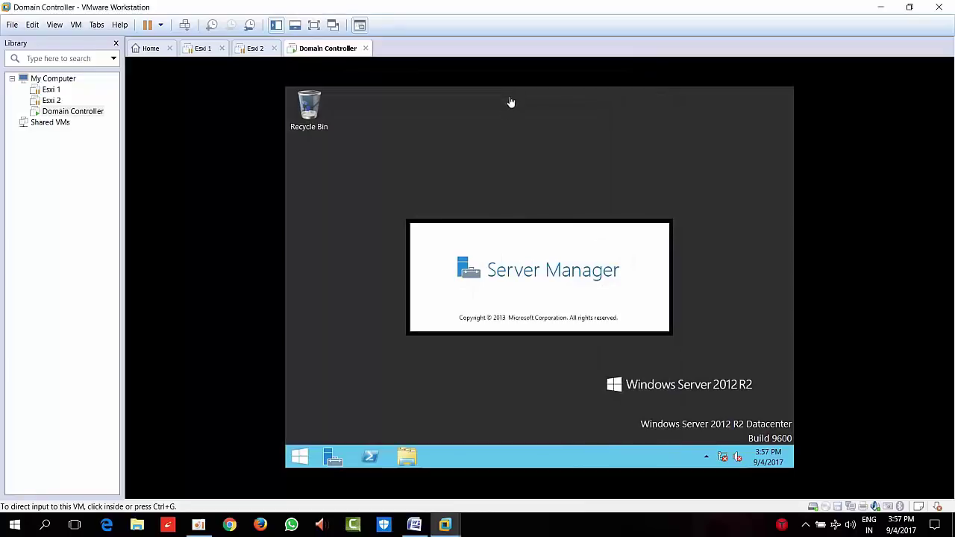
Refresh the guest desktop twice and minimize Server Manager
{"action": "left_click", "coordinate": [505, 111]}
{"action": "right_click", "coordinate": [505, 113]}
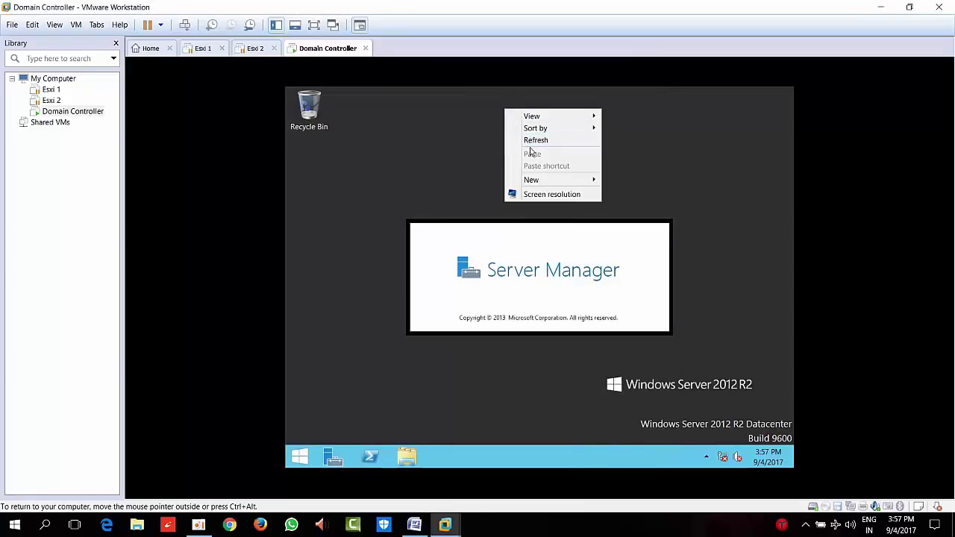
{"action": "left_click", "coordinate": [534, 144]}
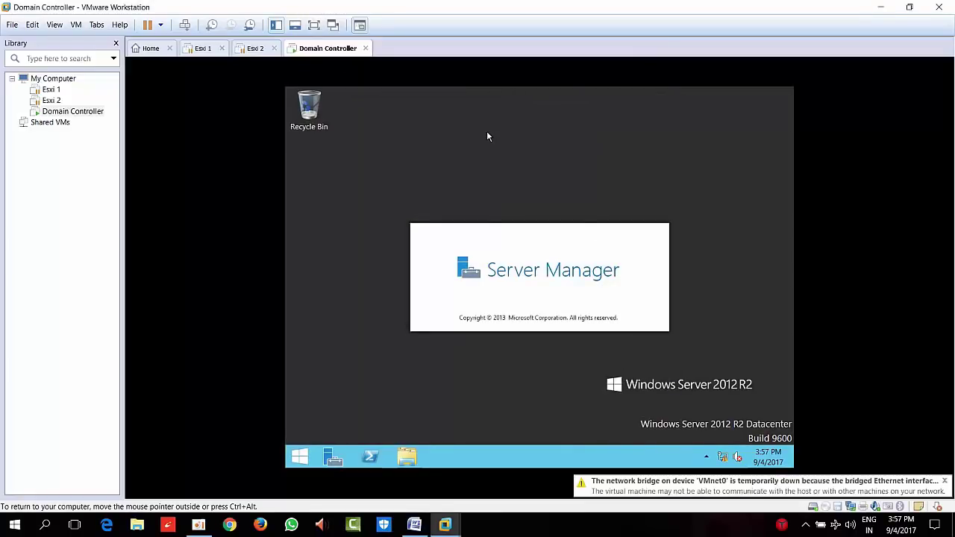
{"action": "right_click", "coordinate": [488, 132]}
{"action": "left_click", "coordinate": [511, 160]}
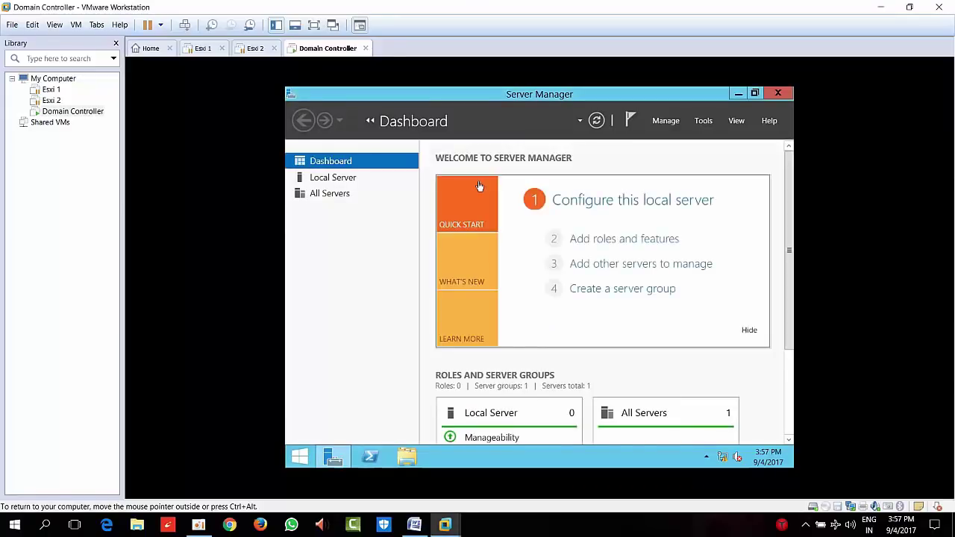
{"action": "left_click", "coordinate": [739, 94]}
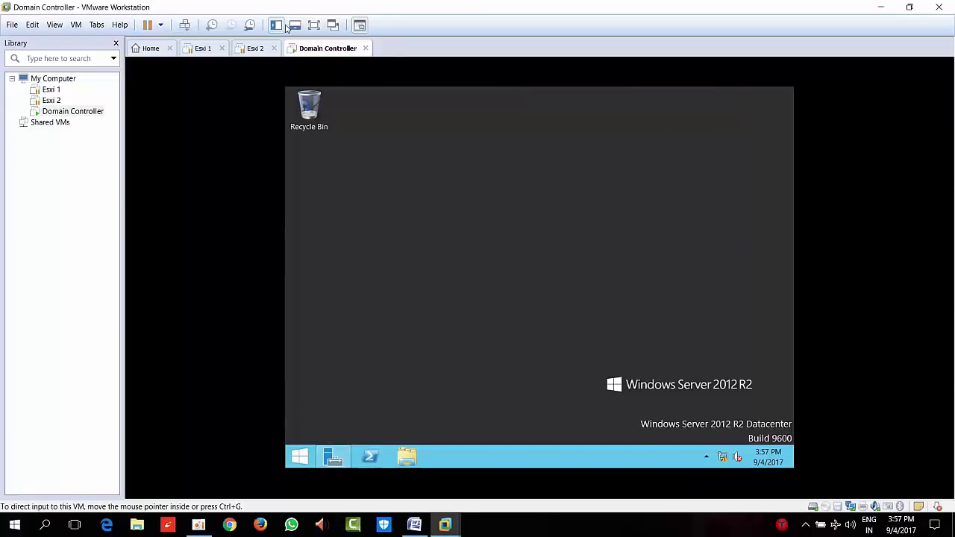
Show the guest full screen and refresh its desktop
{"action": "left_click", "coordinate": [316, 30]}
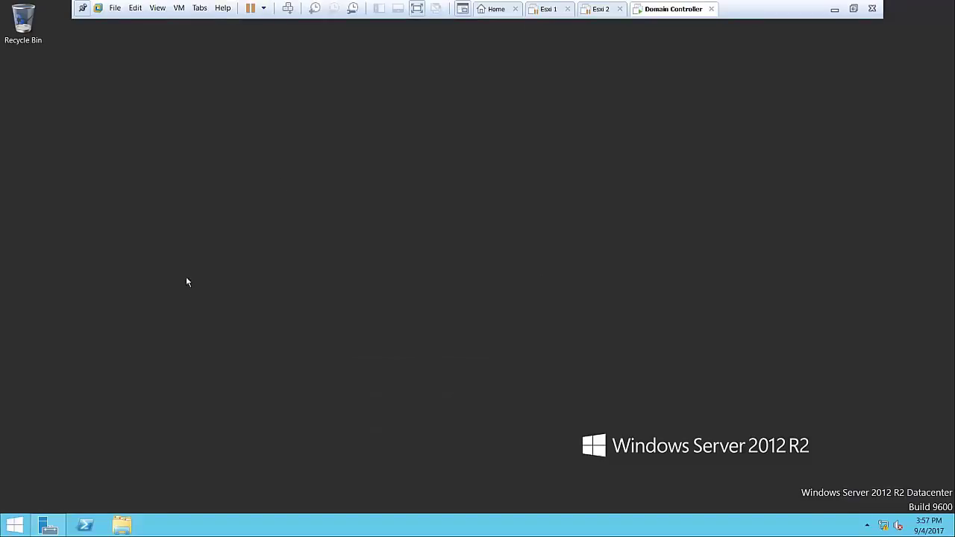
{"action": "right_click", "coordinate": [283, 178]}
{"action": "left_click", "coordinate": [345, 211]}
Sign out of the guest from the Start button's quick menu and send Ctrl+Alt+Del
{"action": "right_click", "coordinate": [17, 525]}
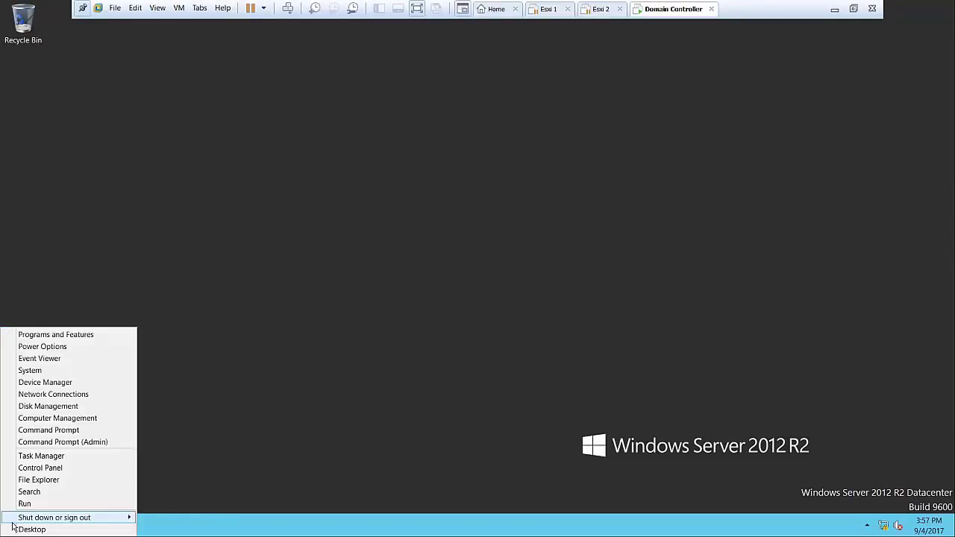
{"action": "mouse_move", "coordinate": [127, 517]}
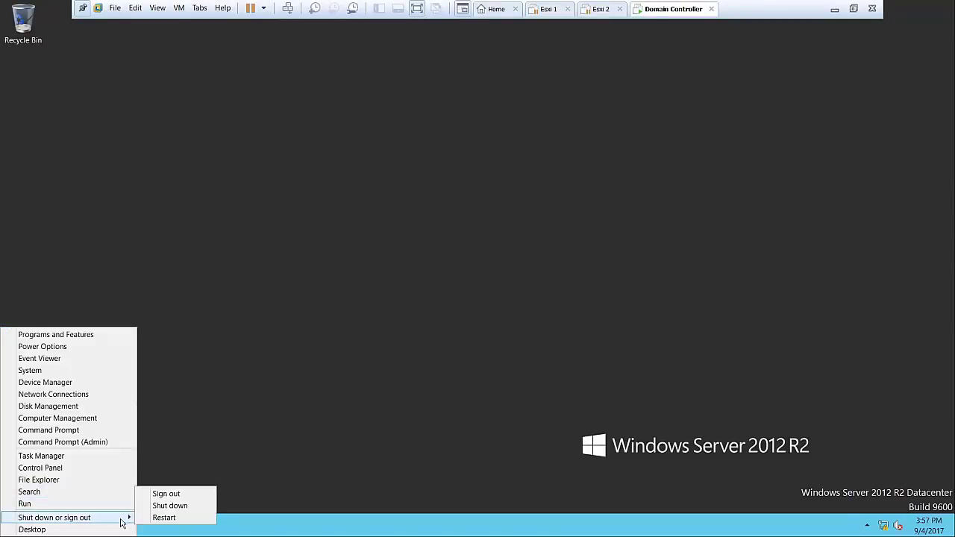
{"action": "left_click", "coordinate": [165, 494]}
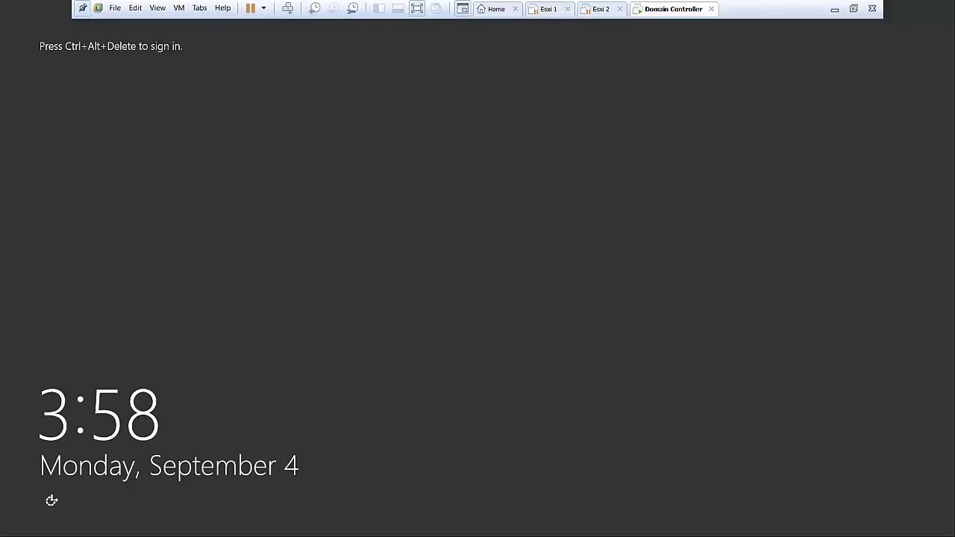
{"action": "left_click", "coordinate": [288, 9]}
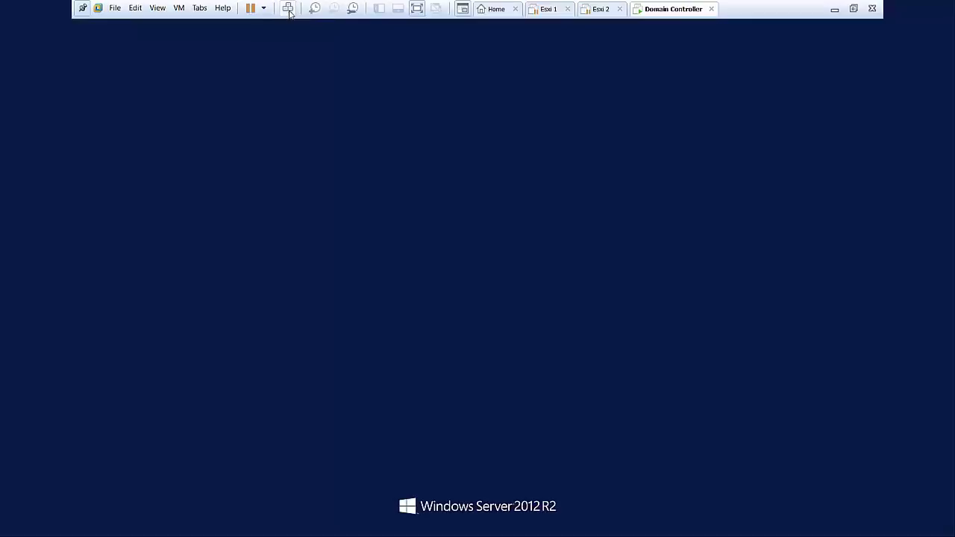
Choose Administrator, enter and confirm a new password, and finish signing in to the desktop
{"action": "left_click", "coordinate": [423, 217]}
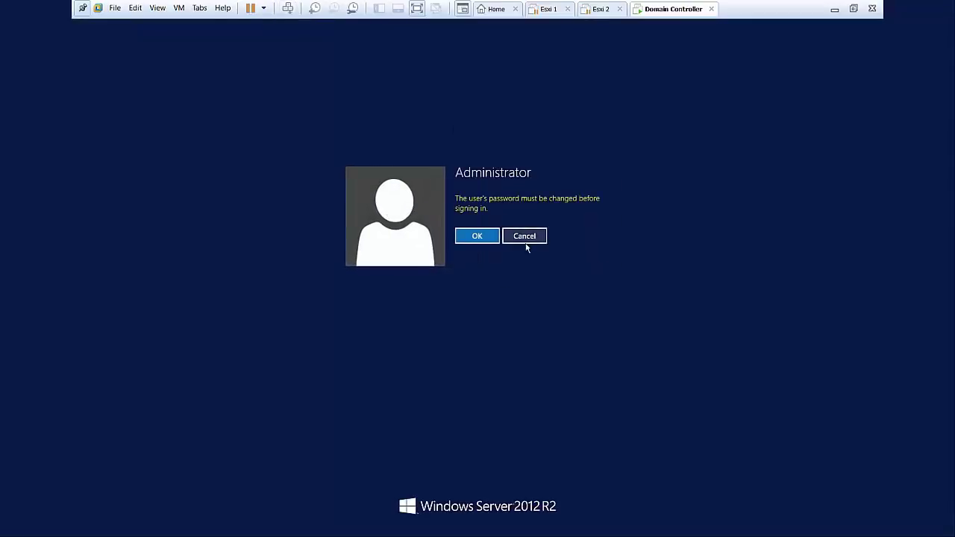
{"action": "left_click", "coordinate": [497, 239]}
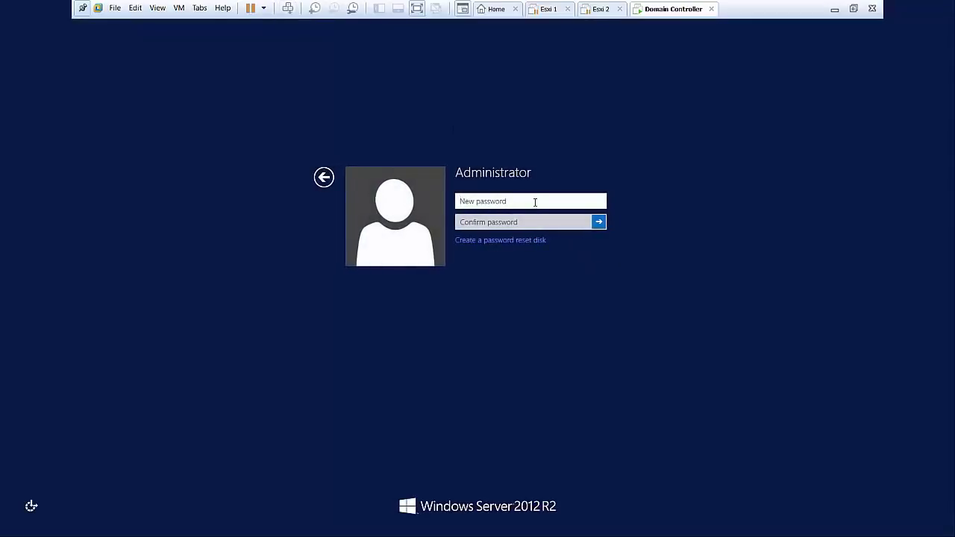
{"action": "type", "text": "••••••••"}
{"action": "key", "text": "Tab"}
{"action": "type", "text": "•••••••"}
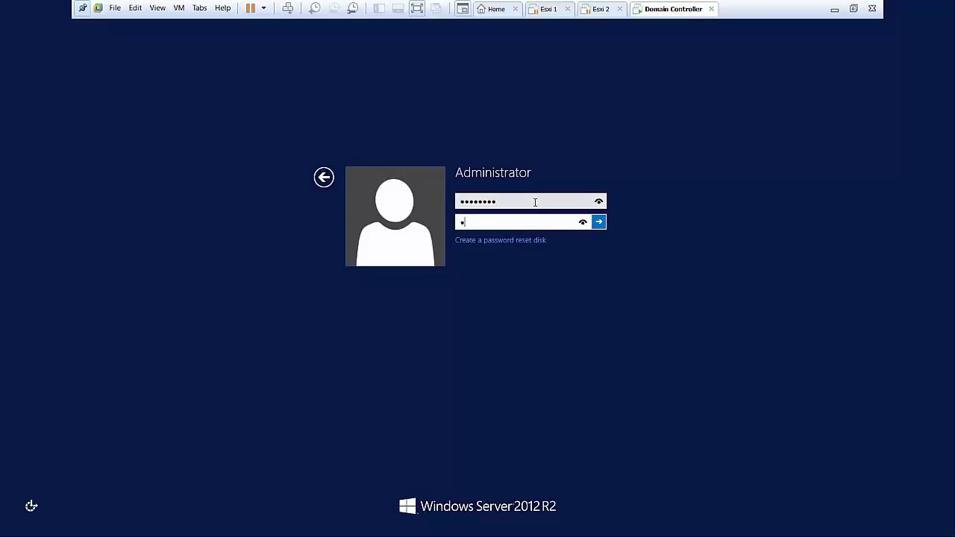
{"action": "type", "text": "•"}
{"action": "key", "text": "Return"}
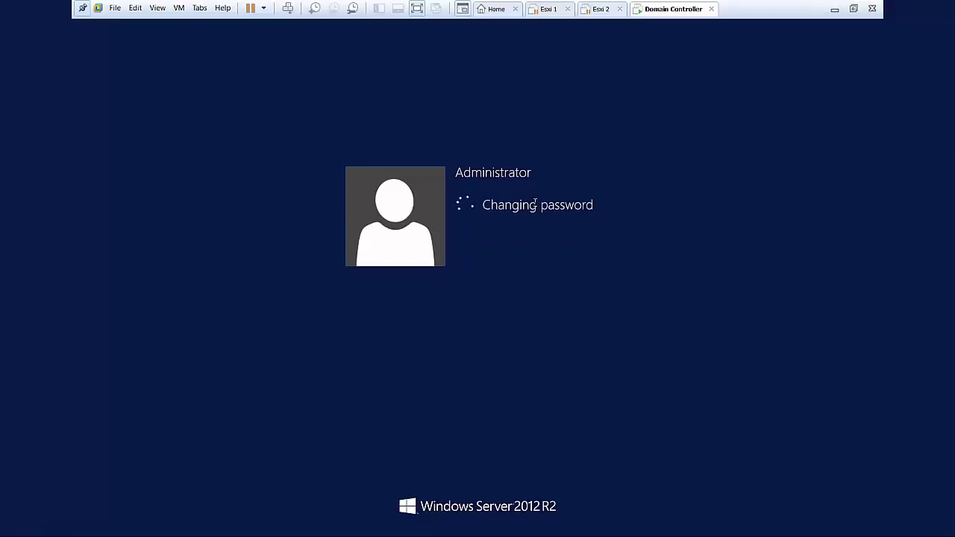
{"action": "key", "text": "Return"}
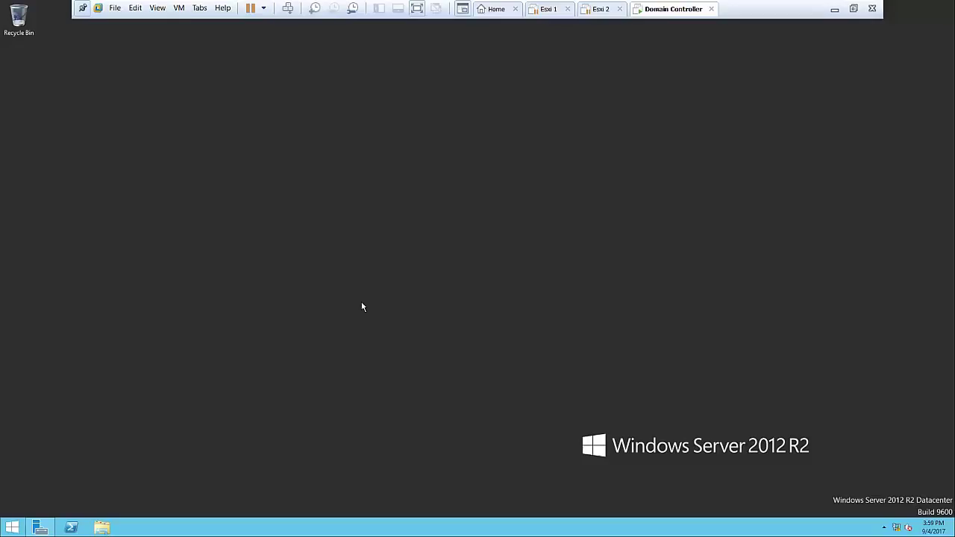
Open Network Connections via ncpa.cpl and uncheck IPv6 in Ethernet0's properties
{"action": "key", "text": "super+r"}
{"action": "type", "text": "r"}
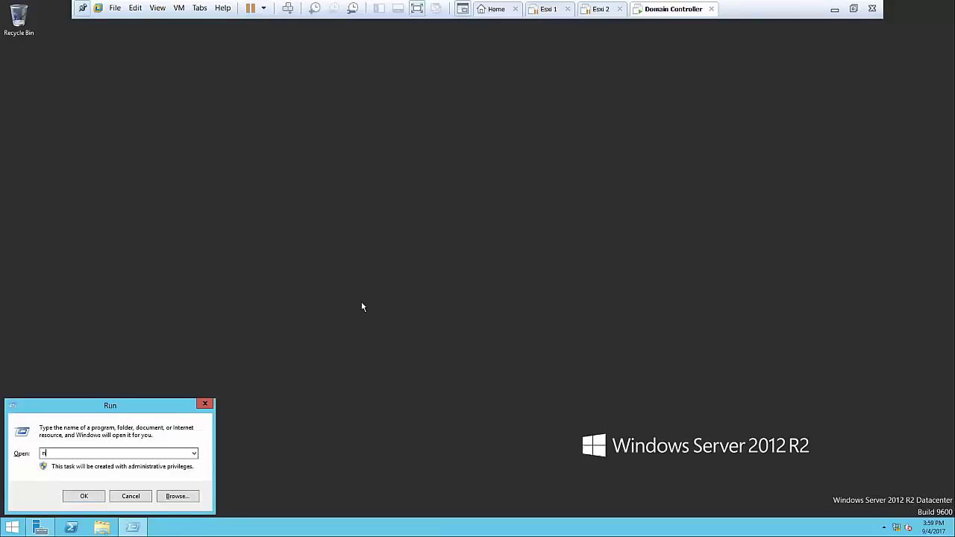
{"action": "type", "text": "cpa.cpl"}
{"action": "key", "text": "Return"}
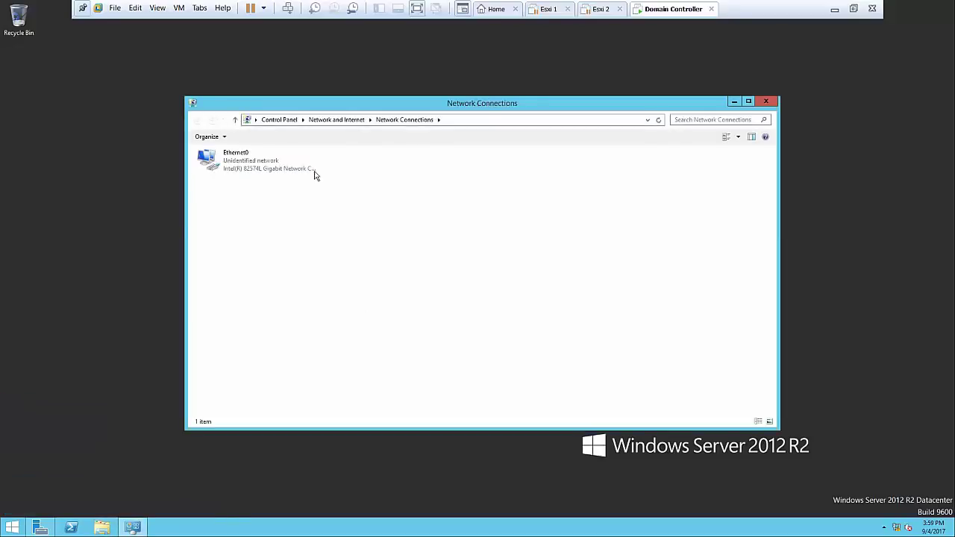
{"action": "left_click", "coordinate": [276, 178]}
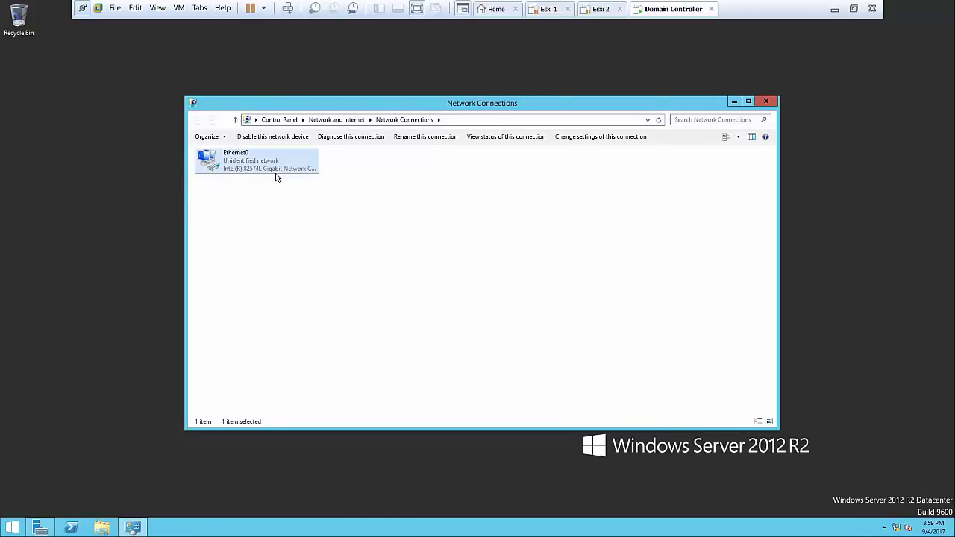
{"action": "right_click", "coordinate": [276, 174]}
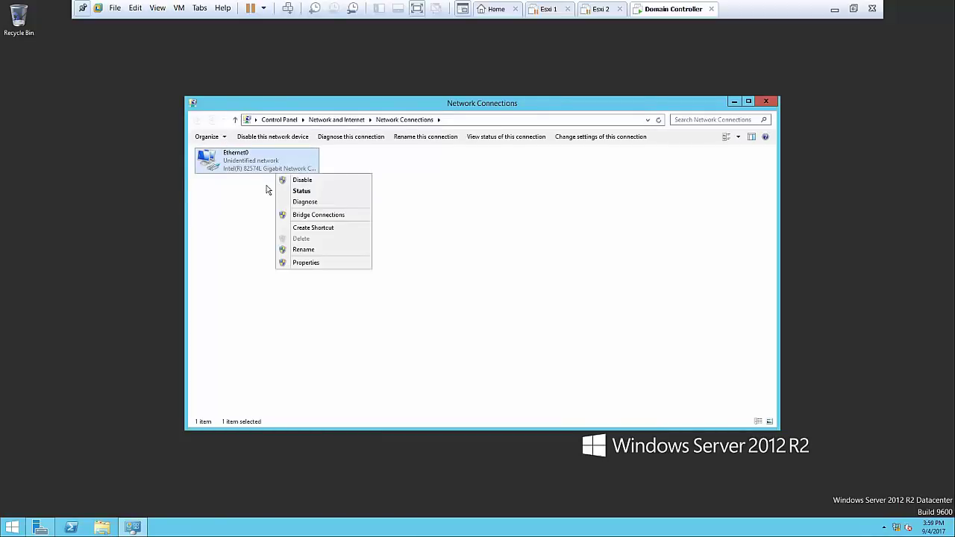
{"action": "left_click", "coordinate": [307, 266]}
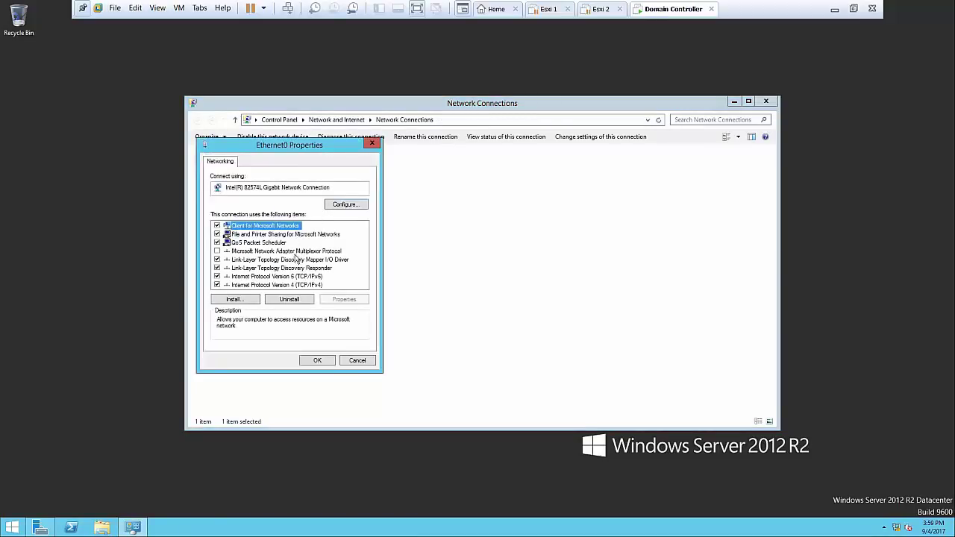
{"action": "left_click", "coordinate": [289, 284]}
{"action": "left_click", "coordinate": [288, 277]}
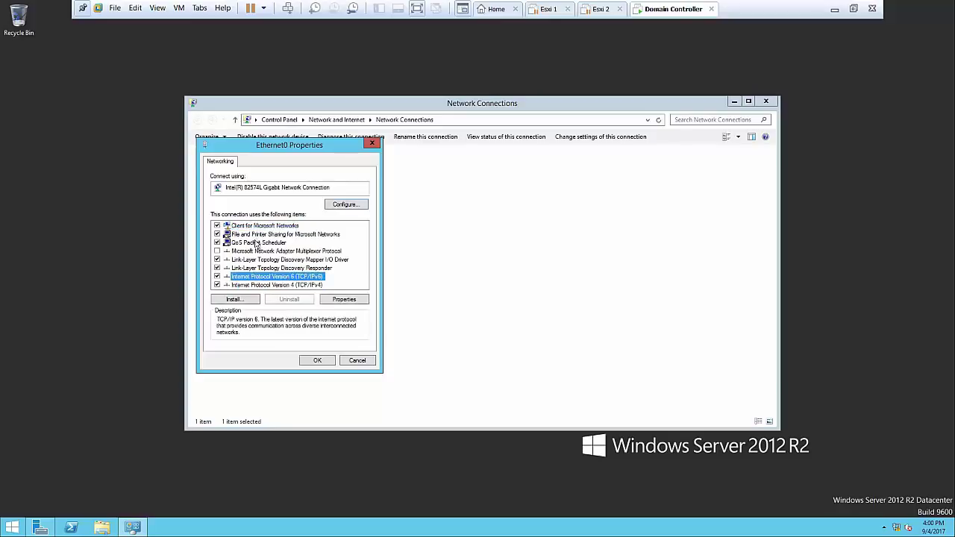
{"action": "left_click", "coordinate": [217, 276]}
{"action": "left_click", "coordinate": [228, 285]}
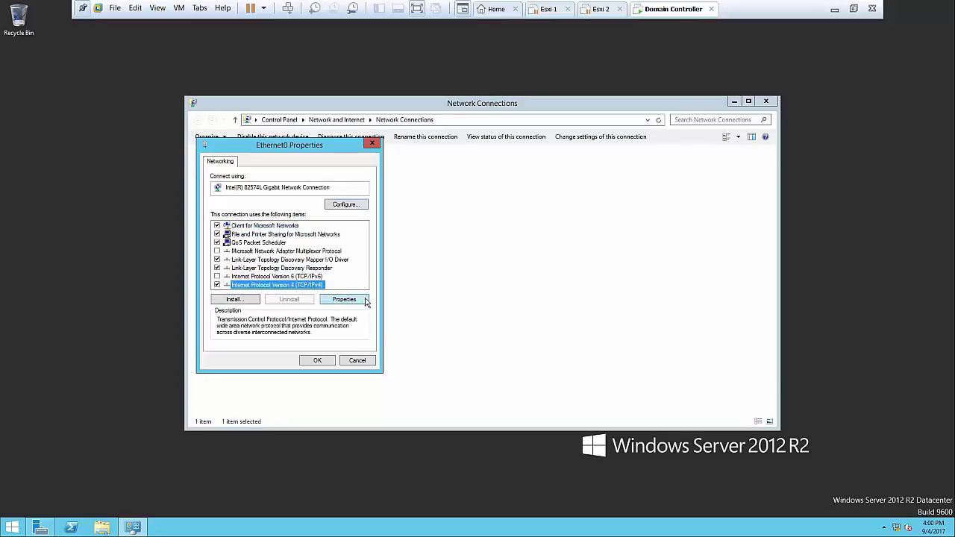
Give Ethernet0 static IPv4 10.0.0.1, mask 255.0.0.0, gateway and DNS 10.0.0.1
{"action": "left_click", "coordinate": [365, 301]}
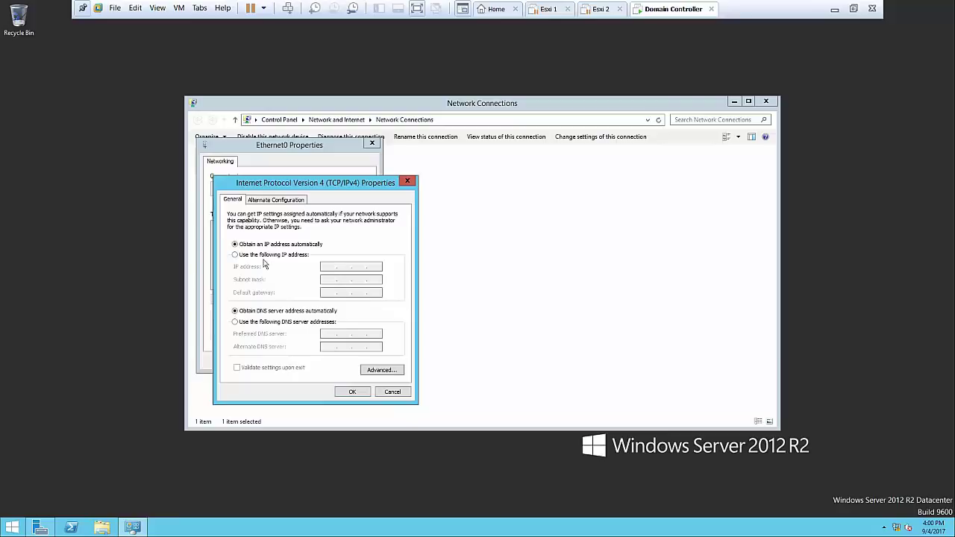
{"action": "left_click", "coordinate": [271, 255]}
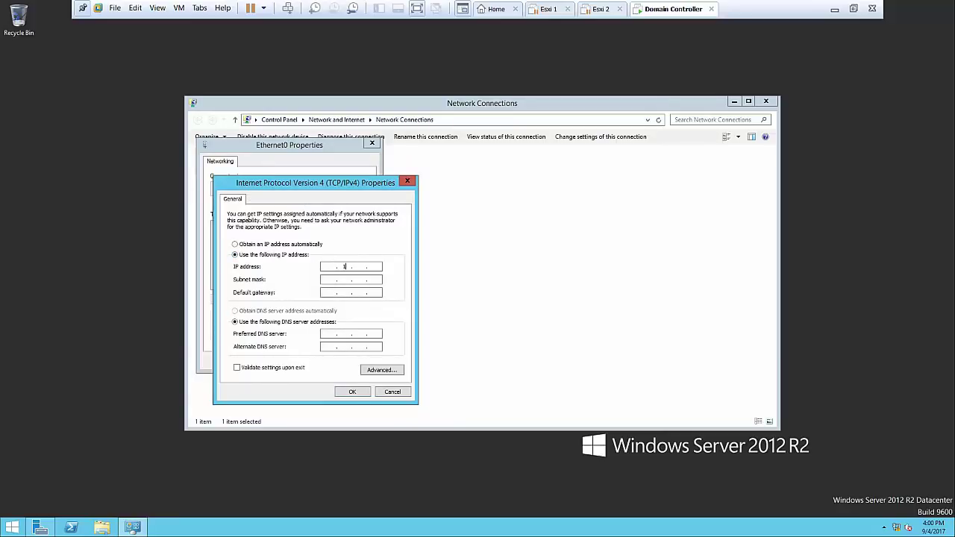
{"action": "type", "text": "10"}
{"action": "key", "text": "Tab"}
{"action": "key", "text": "Tab"}
{"action": "type", "text": "10"}
{"action": "key", "text": "Tab"}
{"action": "key", "text": "Tab"}
{"action": "type", "text": "10 ."}
{"action": "key", "text": "shift+Tab"}
{"action": "key", "text": "Right"}
{"action": "key", "text": "Tab"}
{"action": "key", "text": "Tab"}
{"action": "key", "text": "Tab"}
{"action": "left_click", "coordinate": [354, 391]}
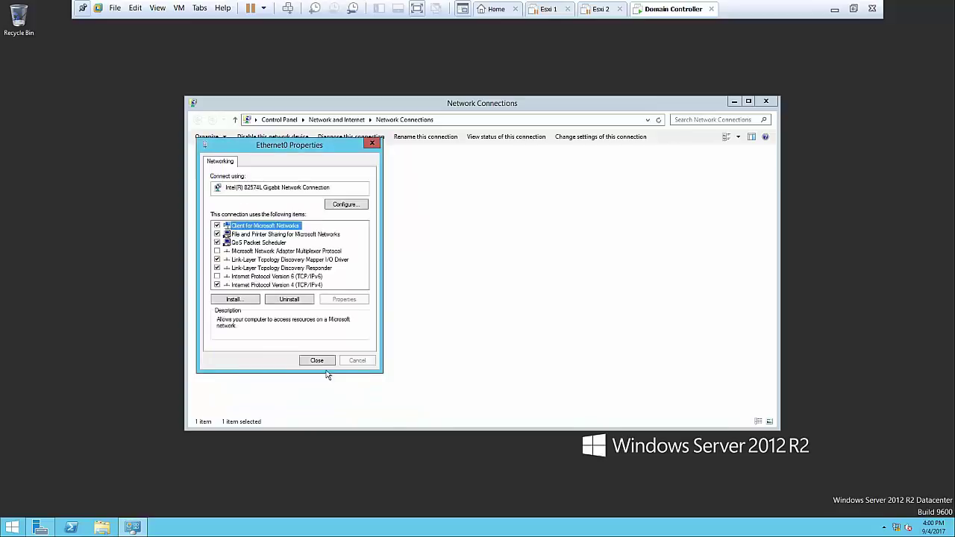
{"action": "left_click", "coordinate": [325, 365]}
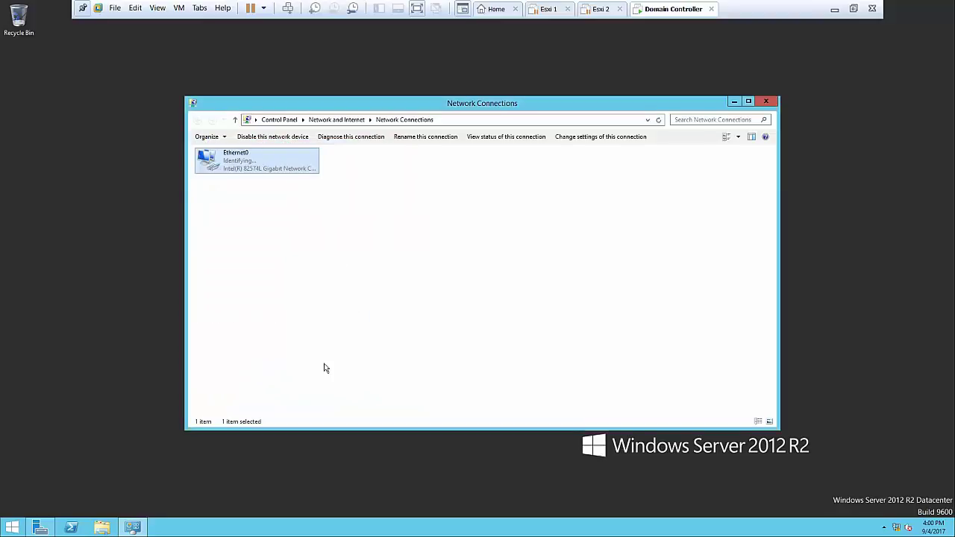
Refresh the network connections list and close the Network Connections window
{"action": "right_click", "coordinate": [437, 177]}
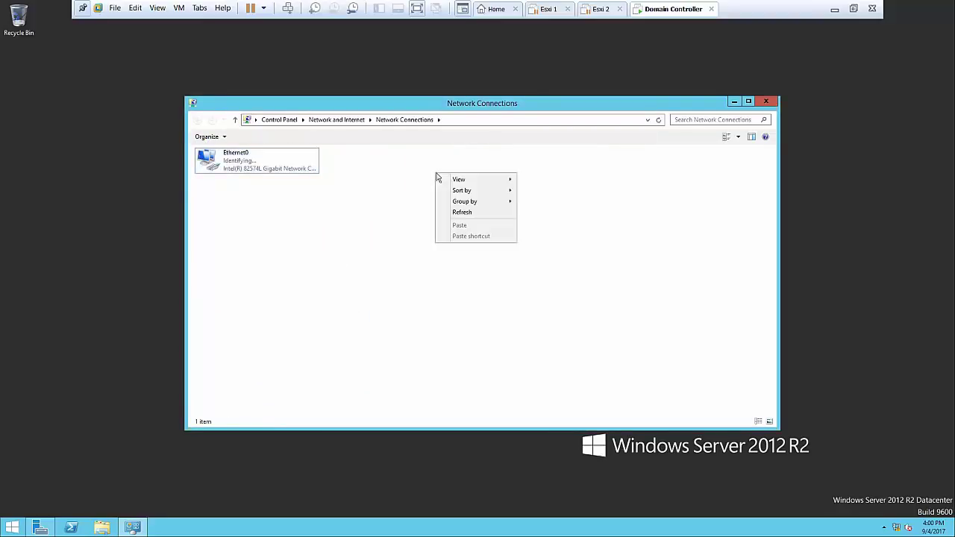
{"action": "left_click", "coordinate": [475, 214]}
{"action": "right_click", "coordinate": [476, 213]}
{"action": "left_click", "coordinate": [517, 254]}
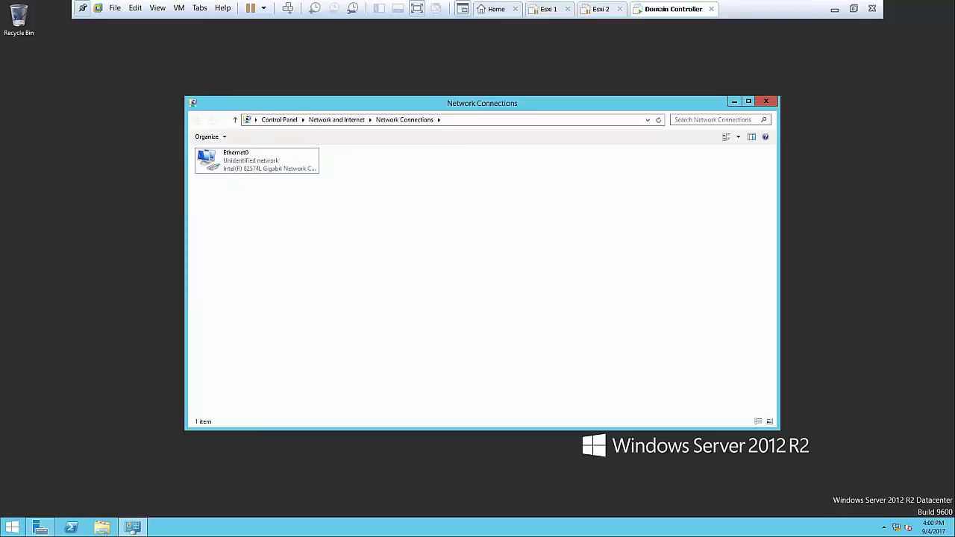
{"action": "left_click", "coordinate": [773, 100]}
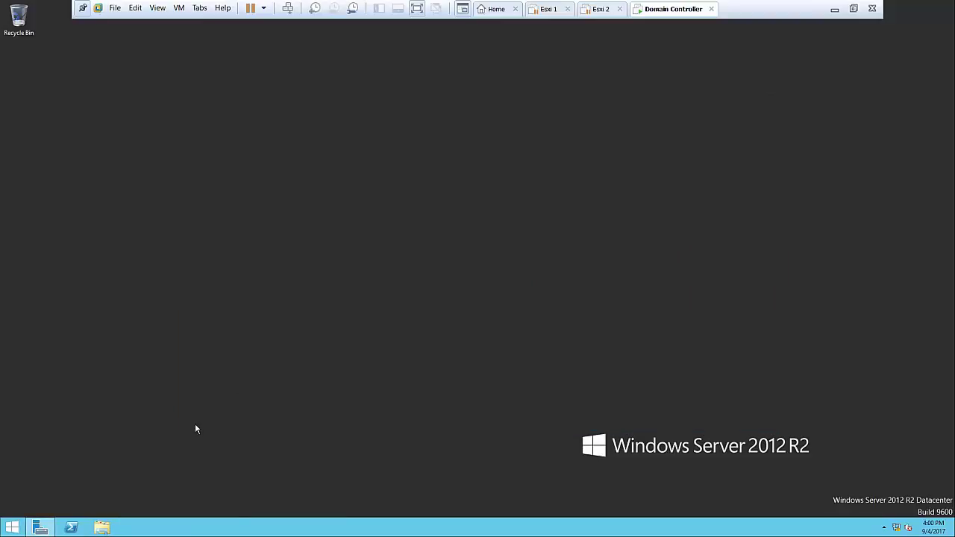
Change the computer name to DC in System Properties and restart the server now
{"action": "left_click", "coordinate": [12, 528]}
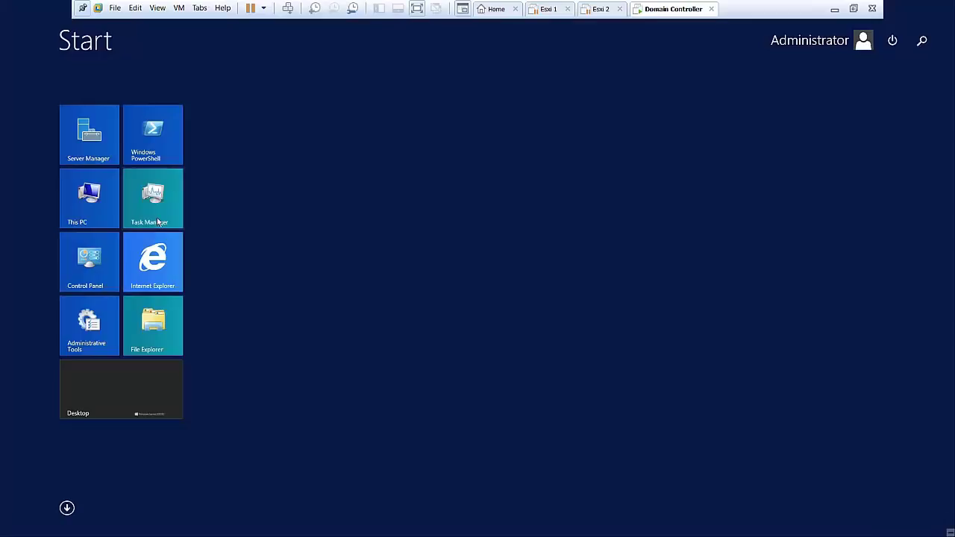
{"action": "right_click", "coordinate": [72, 201]}
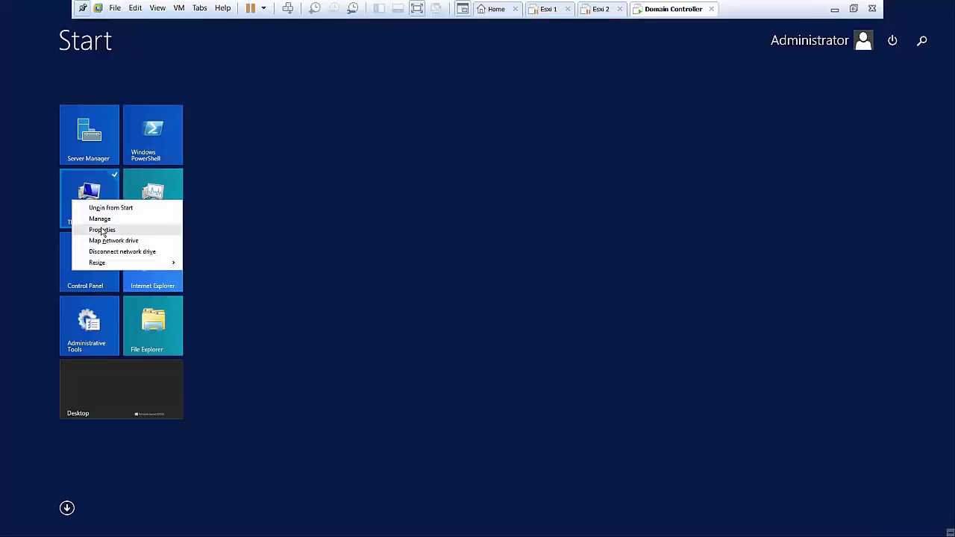
{"action": "left_click", "coordinate": [102, 230]}
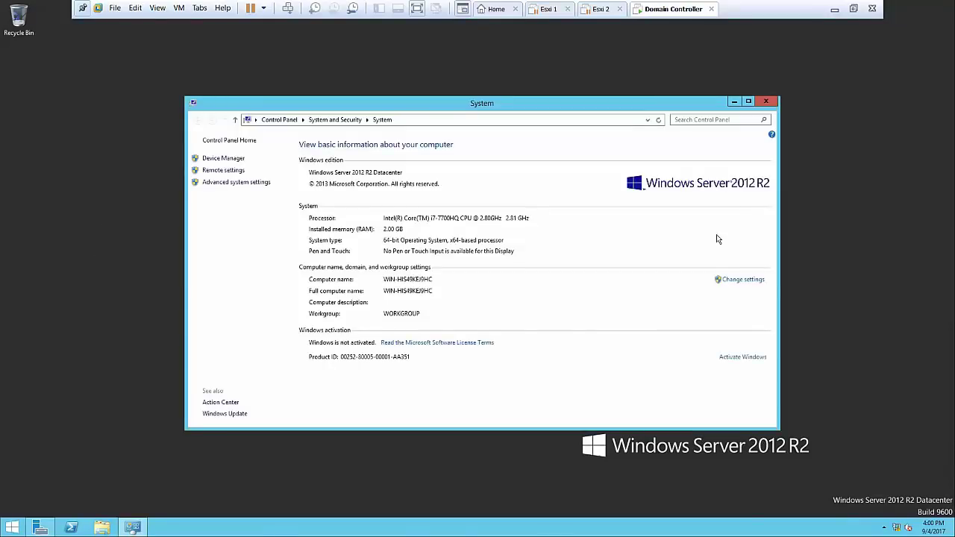
{"action": "left_click", "coordinate": [734, 280]}
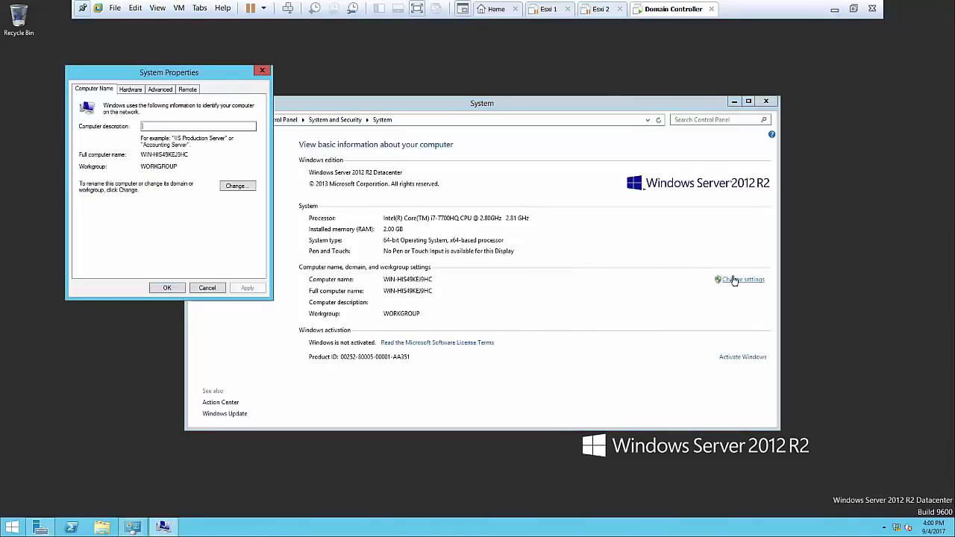
{"action": "left_click", "coordinate": [230, 186]}
{"action": "type", "text": "D"}
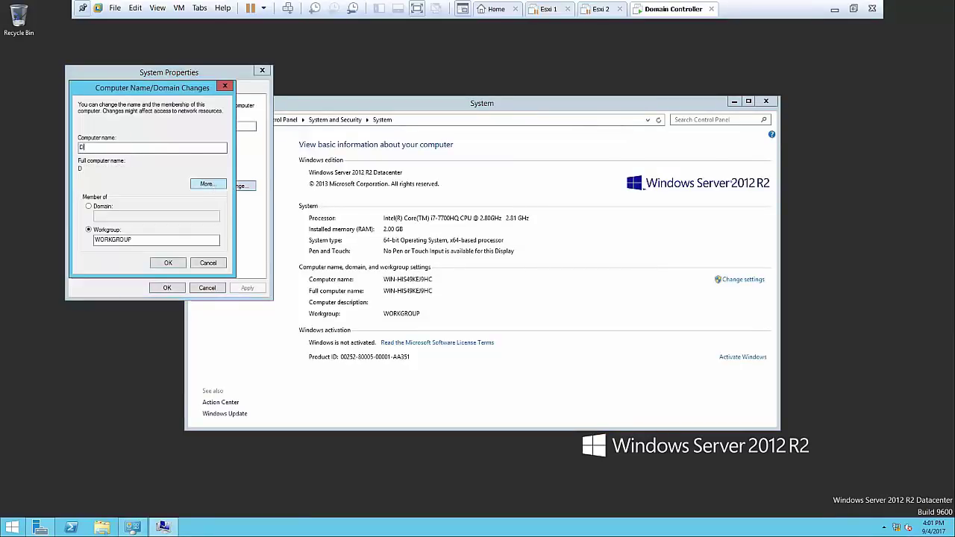
{"action": "type", "text": "C"}
{"action": "left_click", "coordinate": [168, 263]}
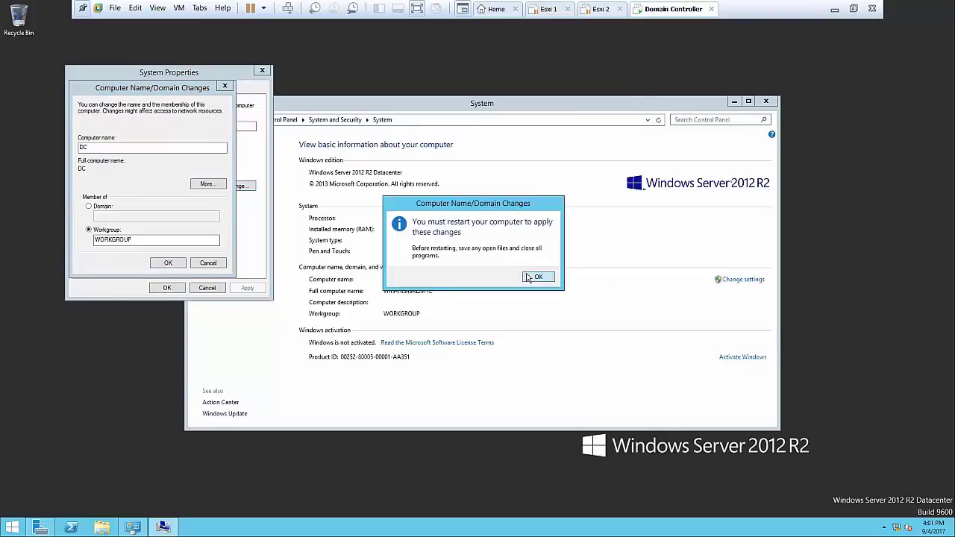
{"action": "left_click", "coordinate": [528, 277]}
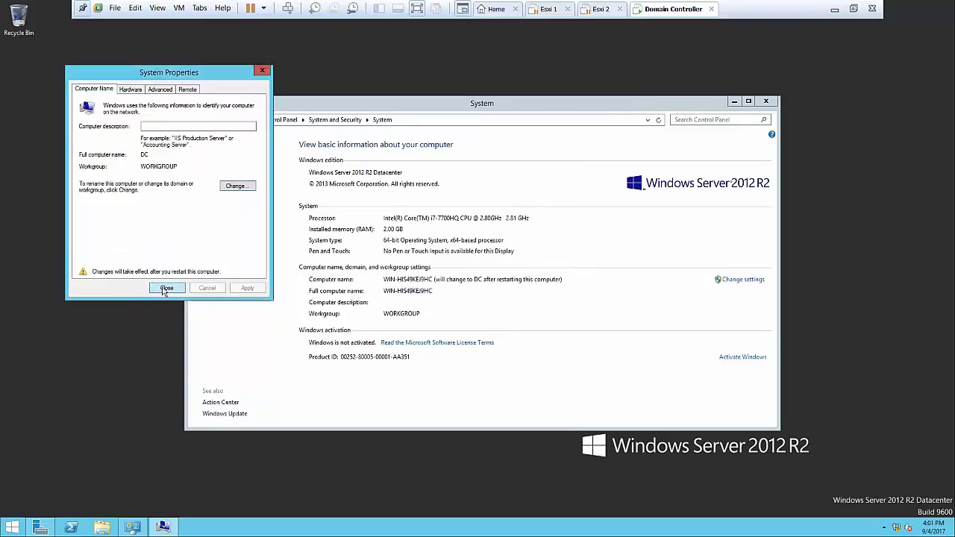
{"action": "left_click", "coordinate": [164, 290]}
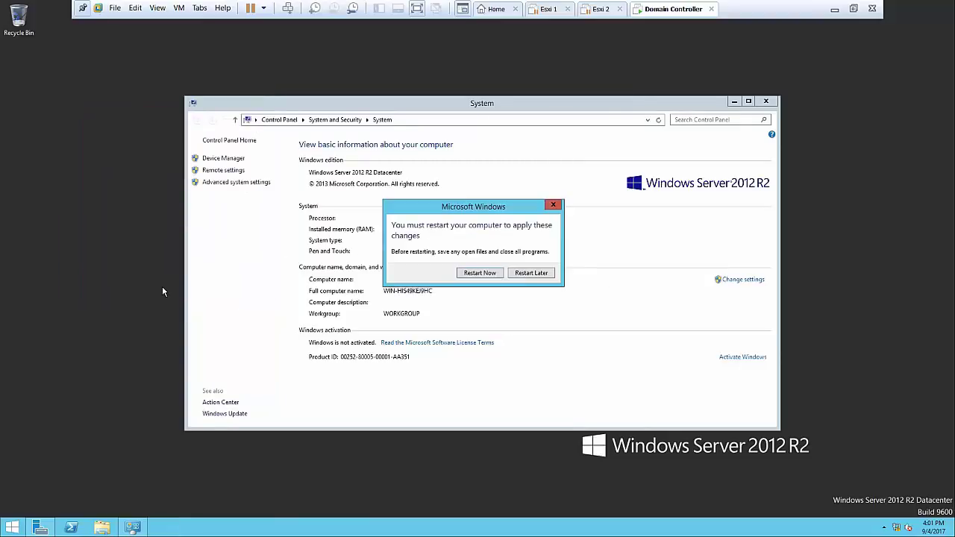
{"action": "left_click", "coordinate": [471, 275]}
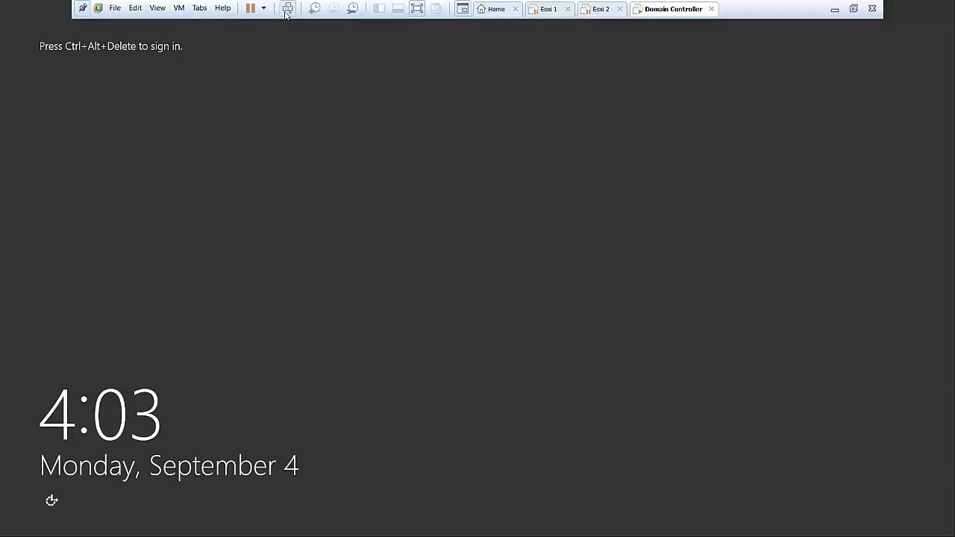
Send Ctrl+Alt+Del, sign in as Administrator with the password, and return to the desktop
{"action": "left_click", "coordinate": [287, 8]}
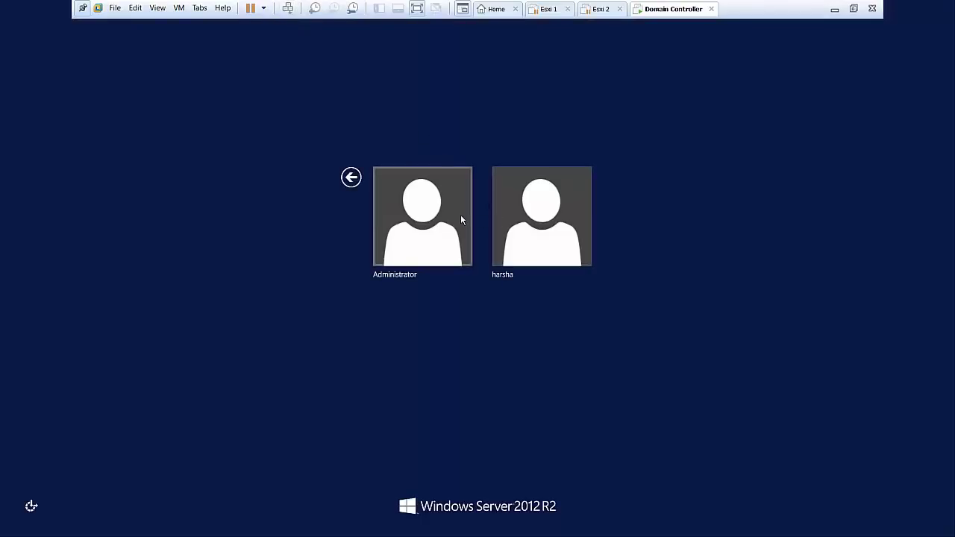
{"action": "left_click", "coordinate": [460, 216]}
{"action": "type", "text": "••"}
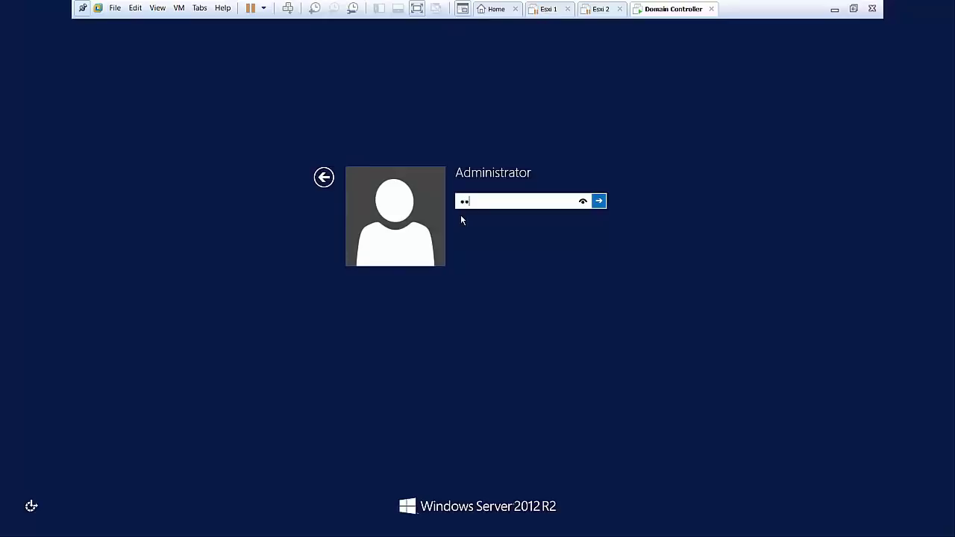
{"action": "type", "text": "••••••"}
{"action": "key", "text": "Return"}
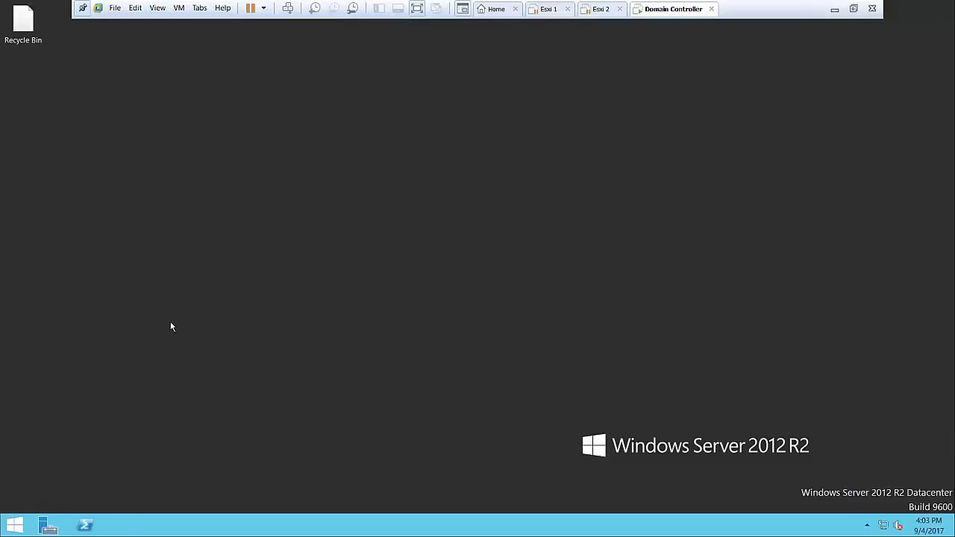
{"action": "right_click", "coordinate": [313, 259]}
{"action": "left_click", "coordinate": [343, 287]}
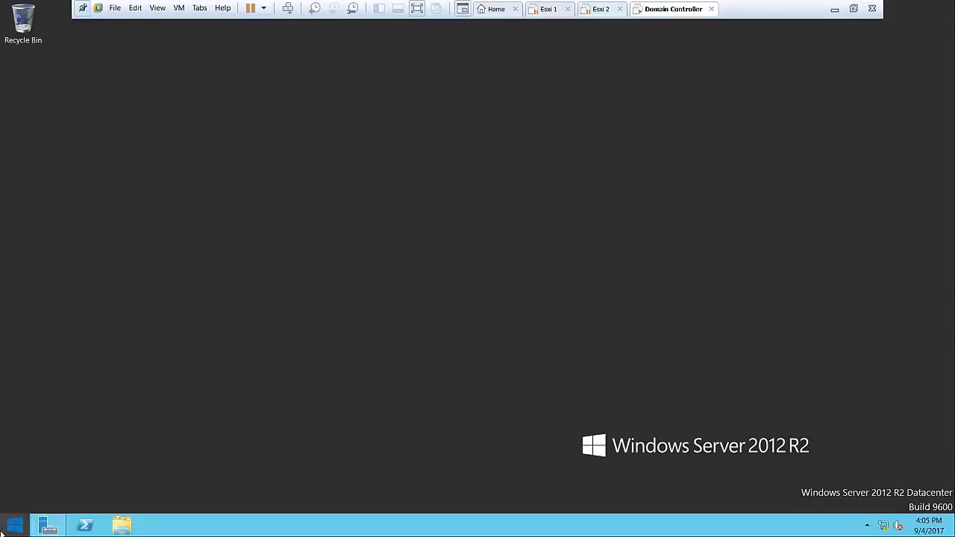
{"action": "left_click", "coordinate": [13, 522]}
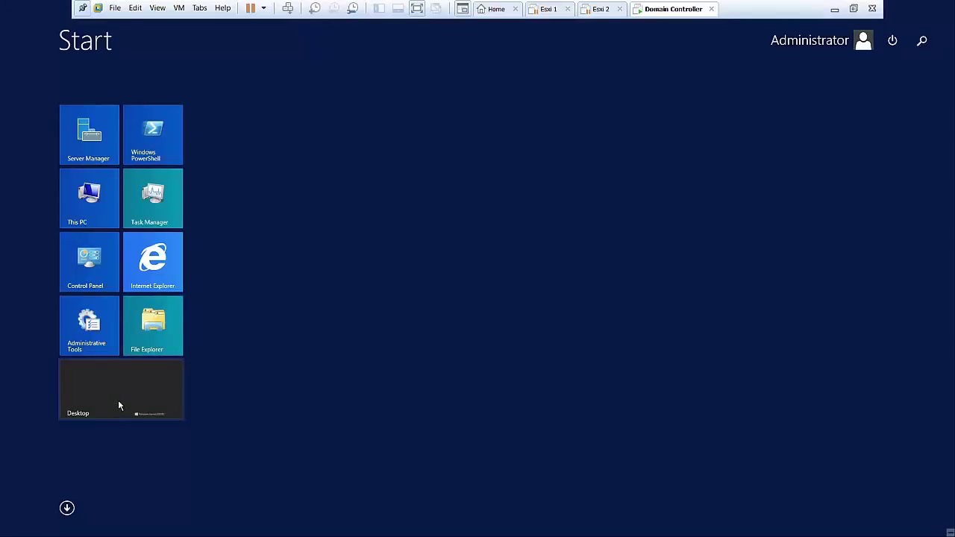
{"action": "left_click", "coordinate": [118, 400]}
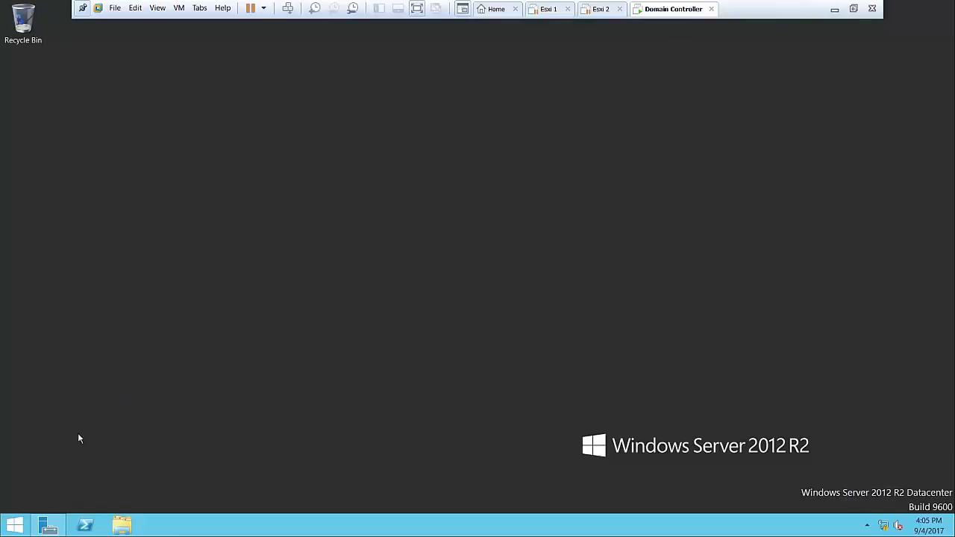
Start the Add Roles and Features Wizard with role-based installation targeting the DC server
{"action": "left_click", "coordinate": [43, 516]}
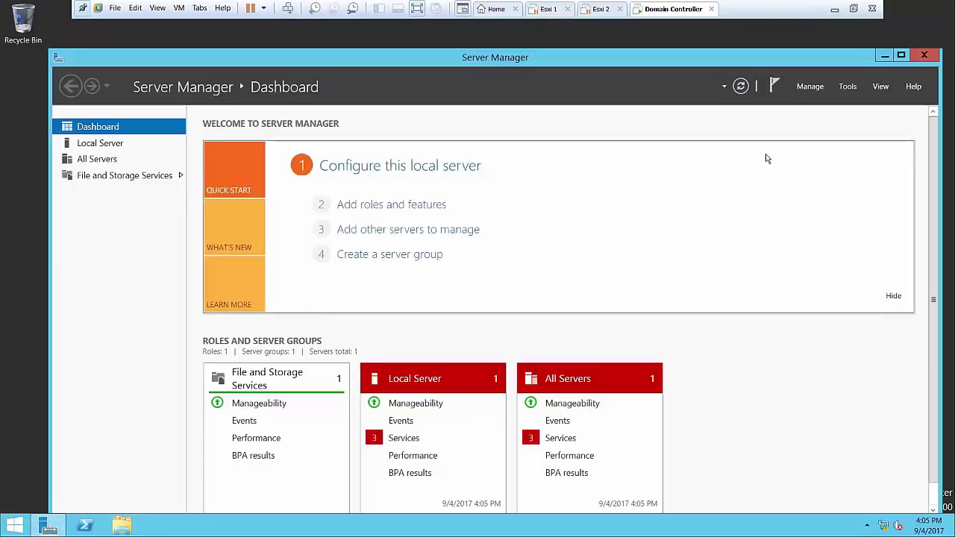
{"action": "left_click", "coordinate": [815, 91]}
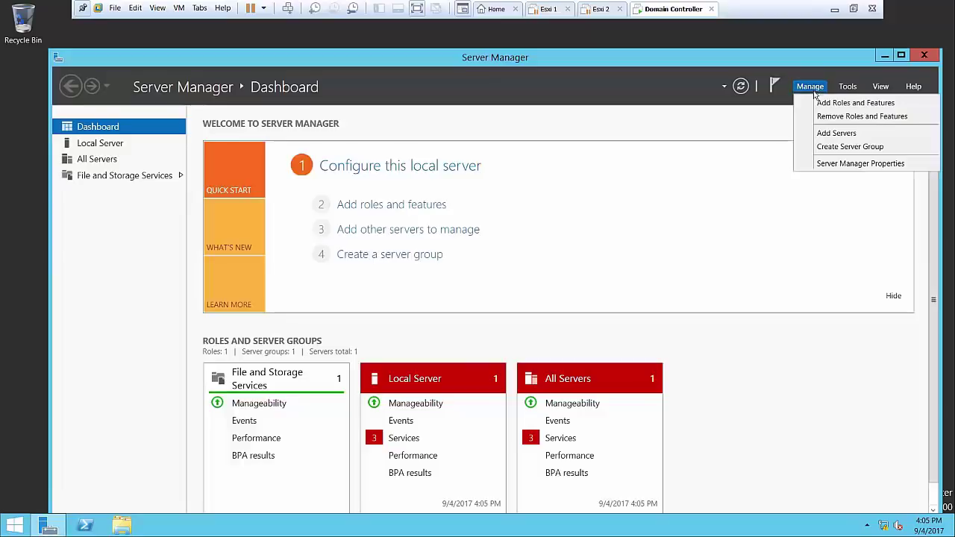
{"action": "left_click", "coordinate": [820, 111]}
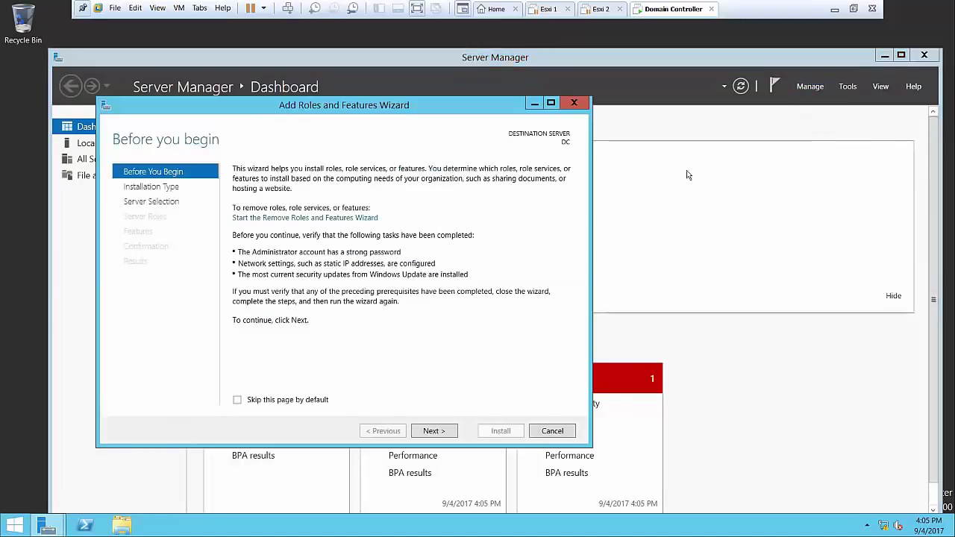
{"action": "left_click", "coordinate": [436, 430]}
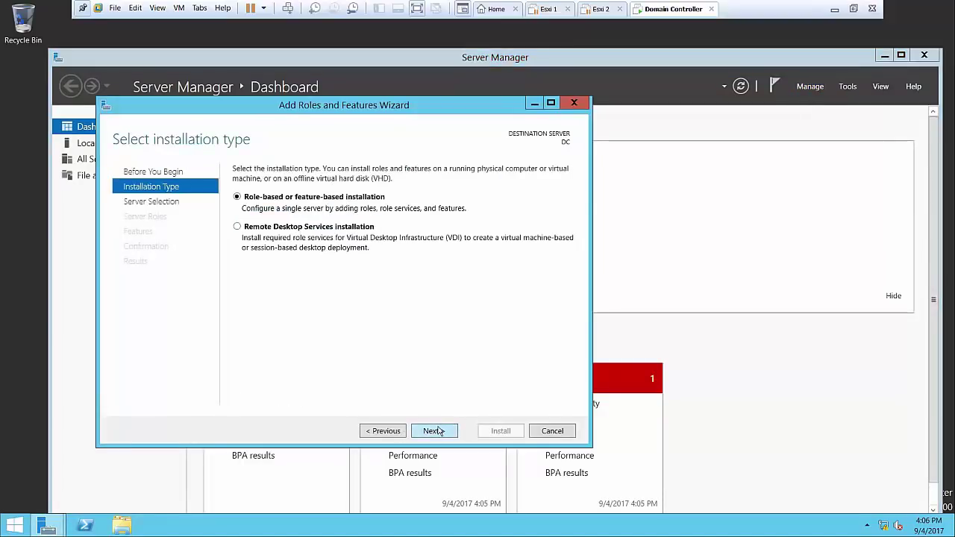
{"action": "left_click", "coordinate": [437, 434]}
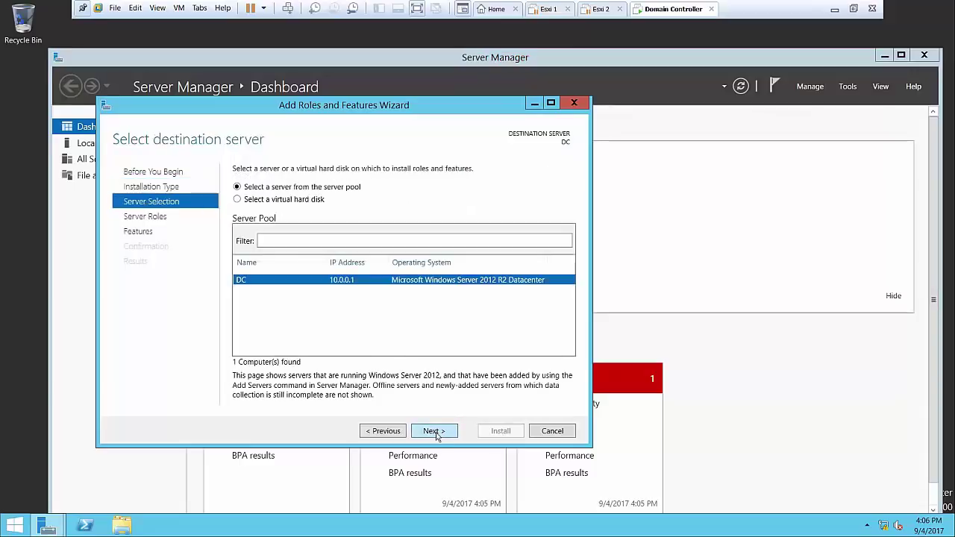
{"action": "left_click", "coordinate": [436, 432]}
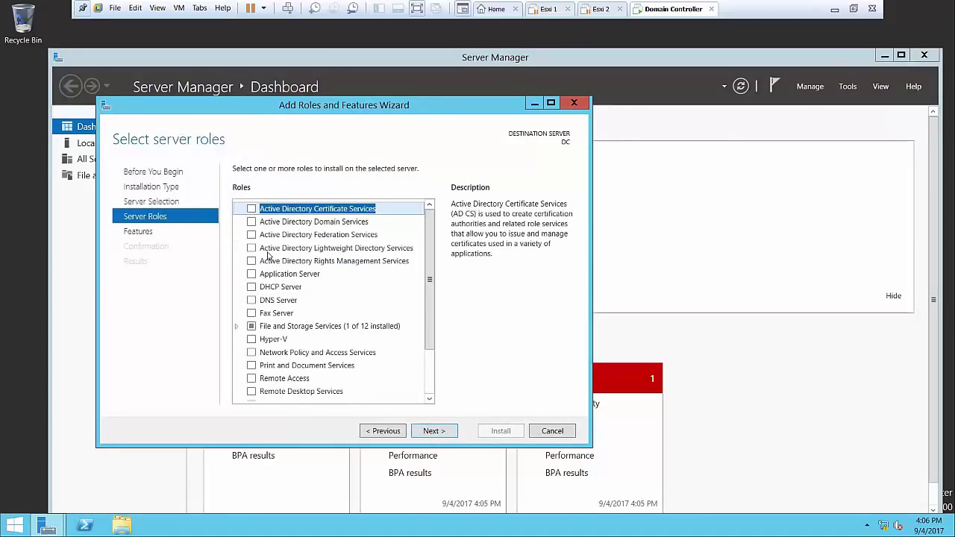
Select Active Directory Domain Services with its management tools, install, and close the wizard
{"action": "left_click", "coordinate": [252, 222]}
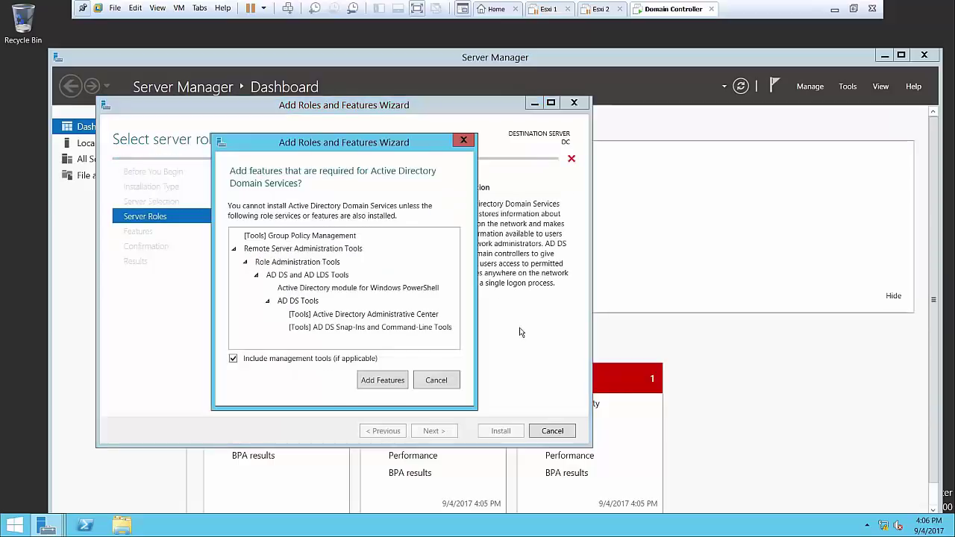
{"action": "left_click", "coordinate": [397, 385]}
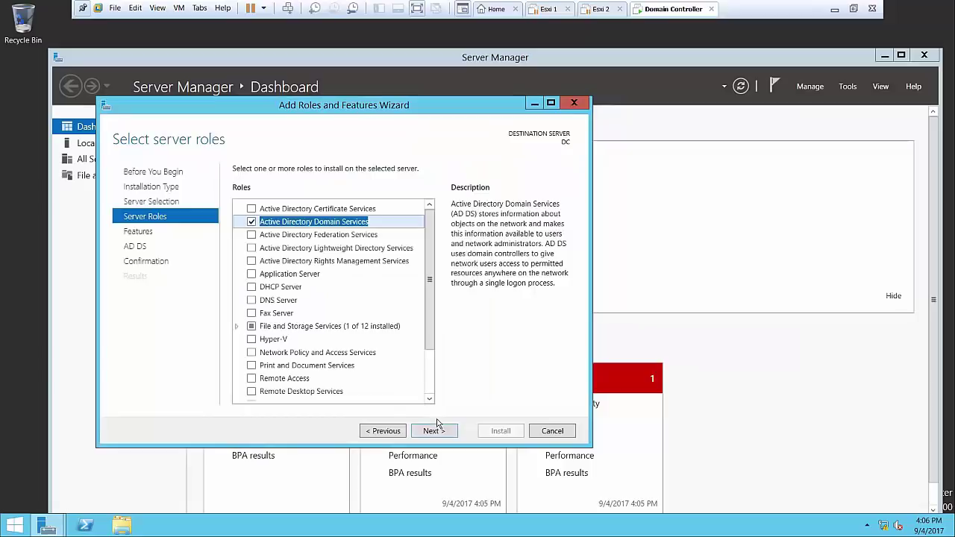
{"action": "left_click", "coordinate": [439, 437]}
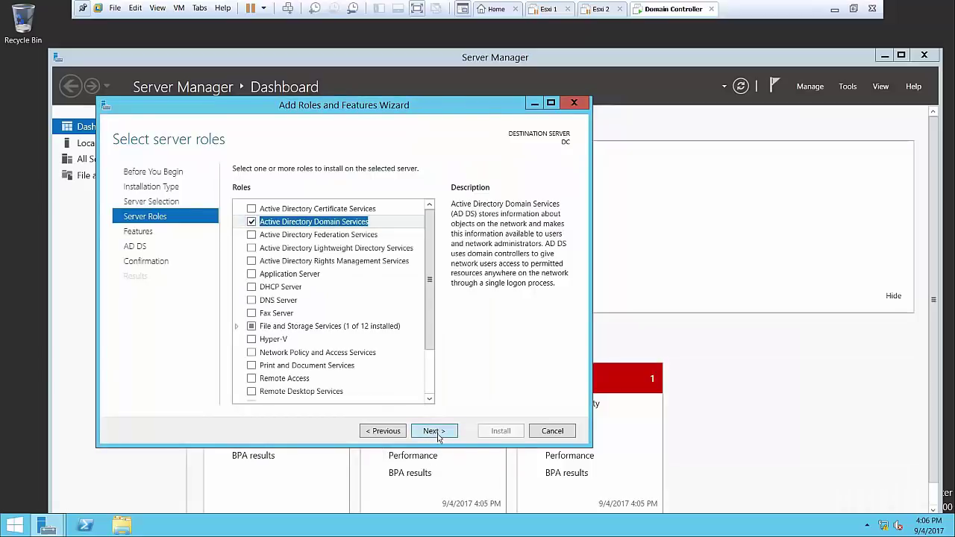
{"action": "left_click", "coordinate": [434, 431]}
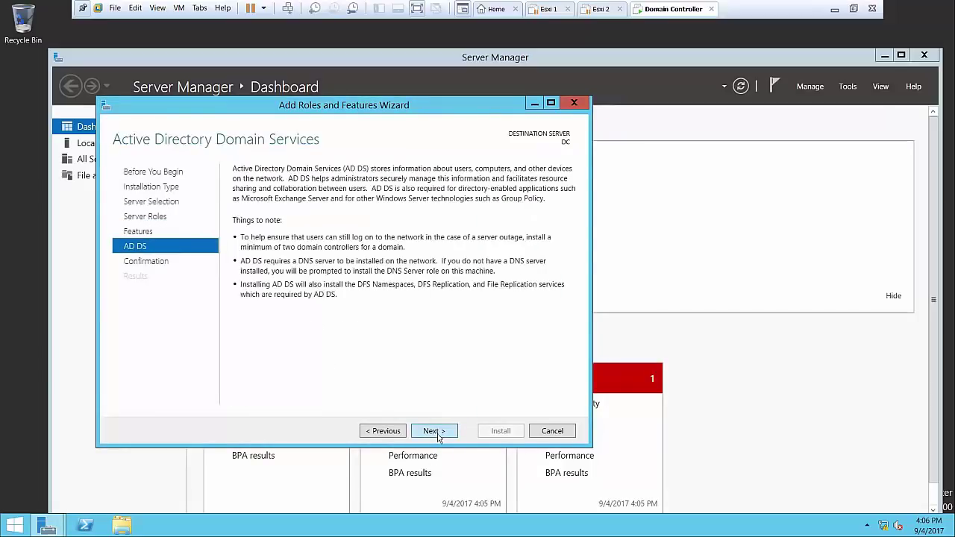
{"action": "left_click", "coordinate": [439, 433]}
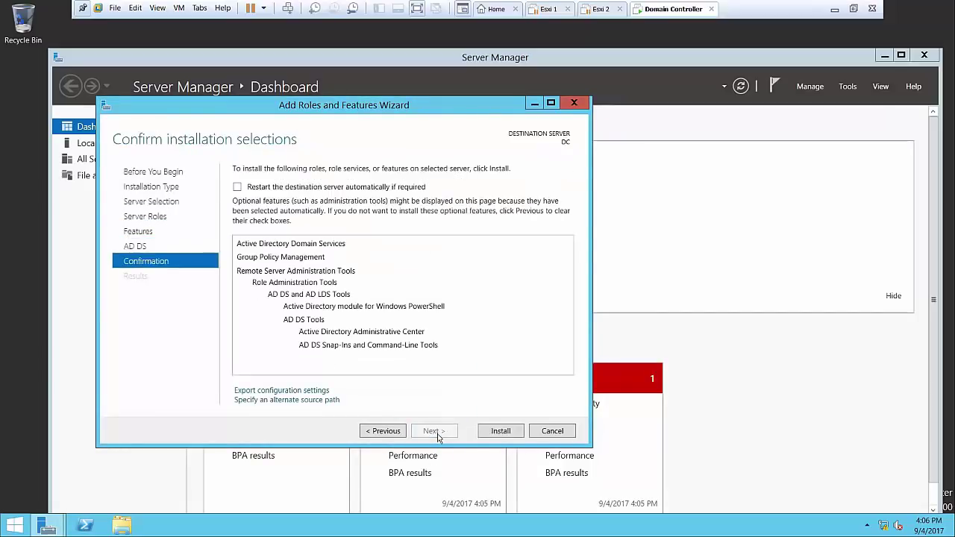
{"action": "left_click", "coordinate": [501, 433]}
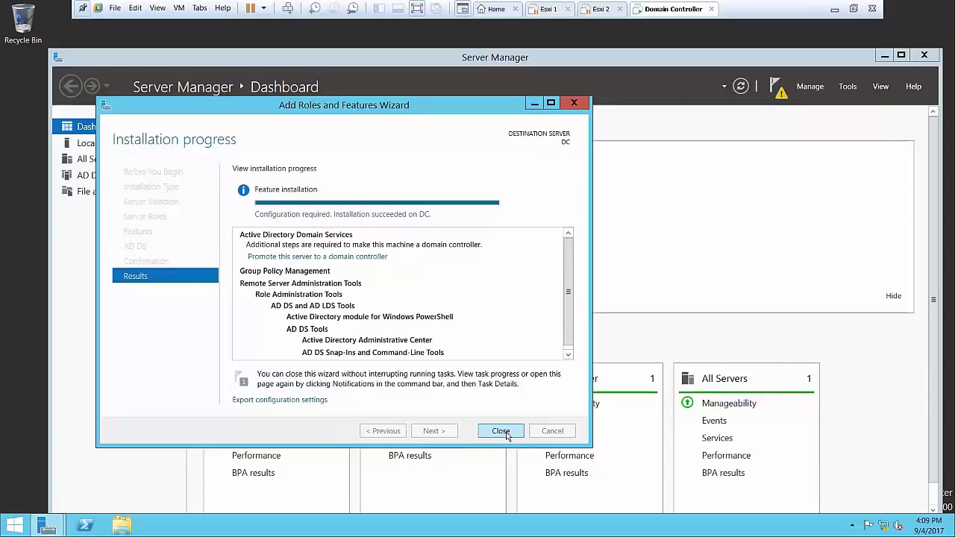
{"action": "left_click", "coordinate": [505, 433]}
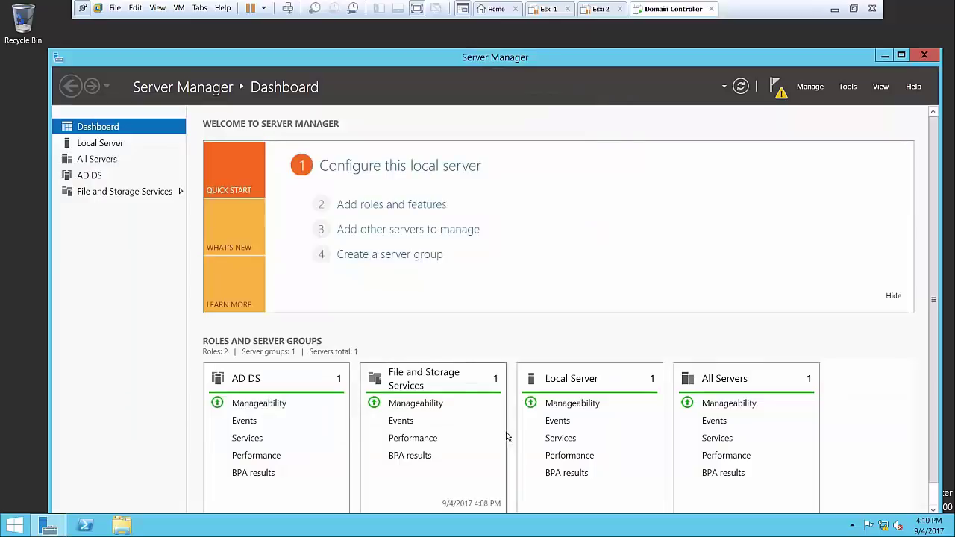
Start promotion from the notification flag and add a new forest with root domain harsha.com
{"action": "left_click", "coordinate": [780, 87]}
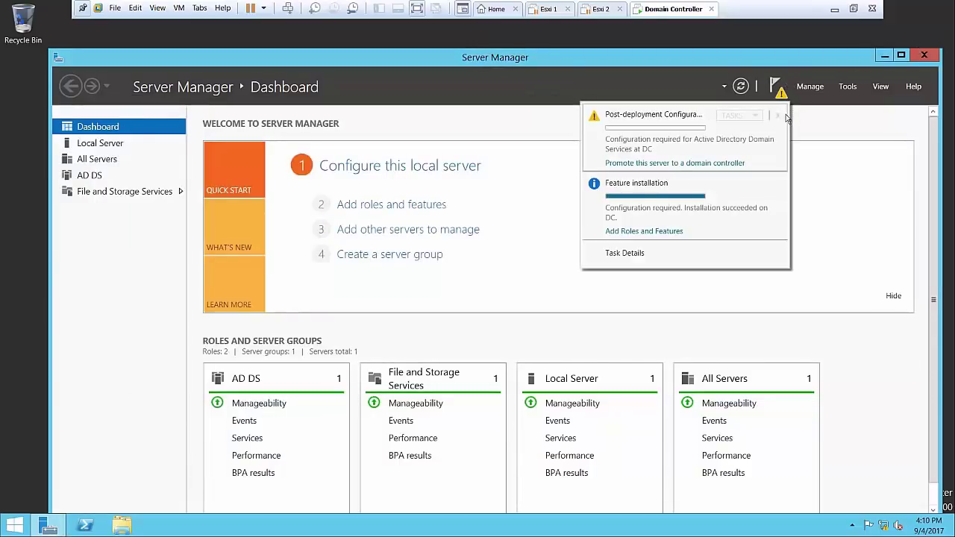
{"action": "left_click", "coordinate": [695, 163]}
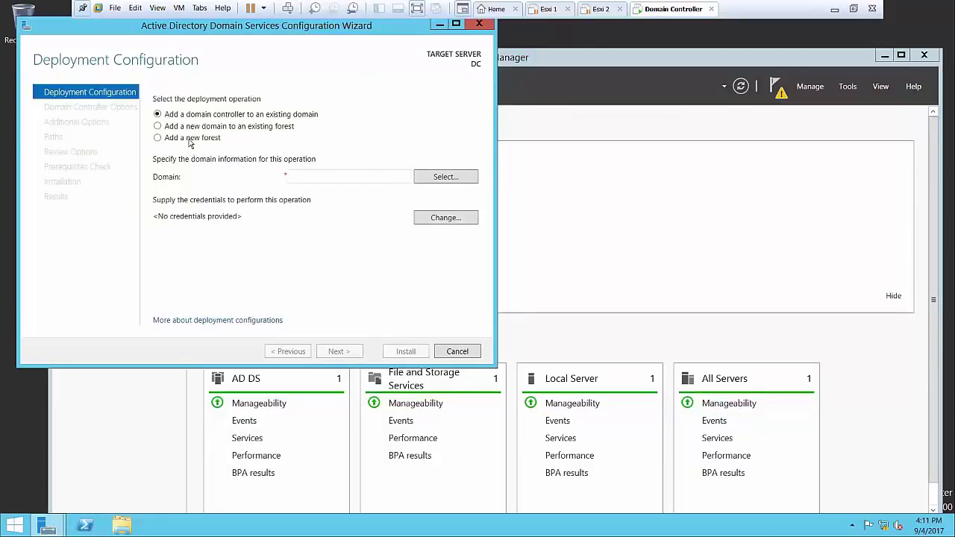
{"action": "left_click", "coordinate": [192, 138]}
{"action": "left_click", "coordinate": [362, 176]}
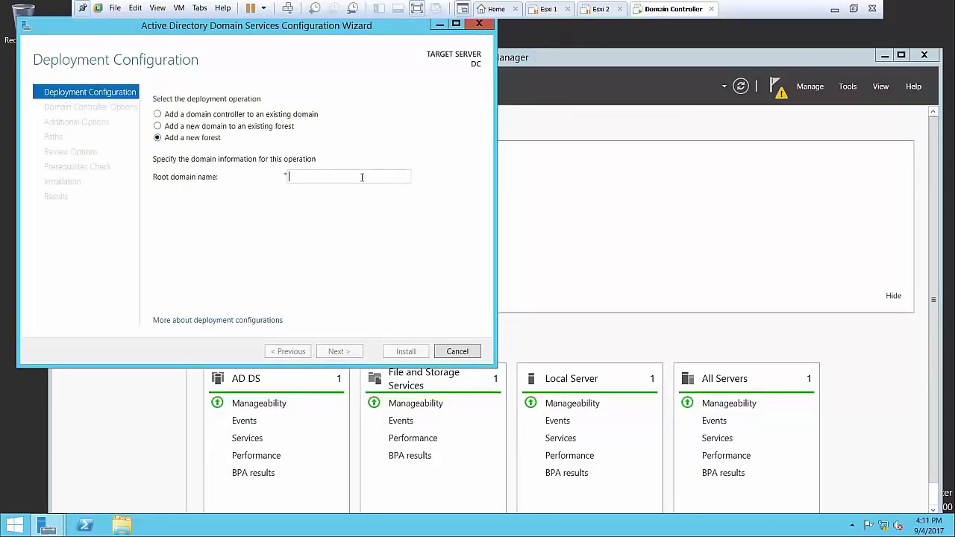
{"action": "type", "text": "harshs"}
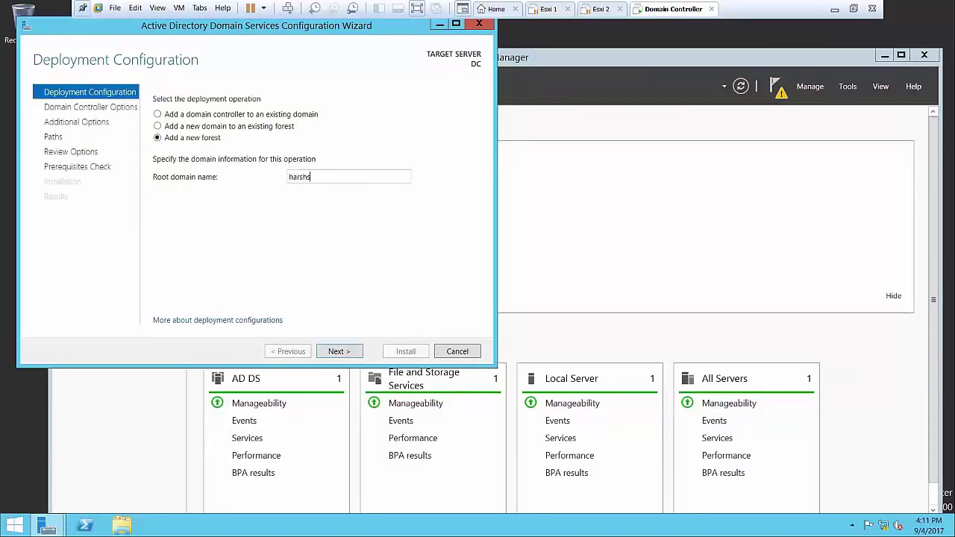
{"action": "key", "text": "BackSpace"}
{"action": "type", "text": "a.c"}
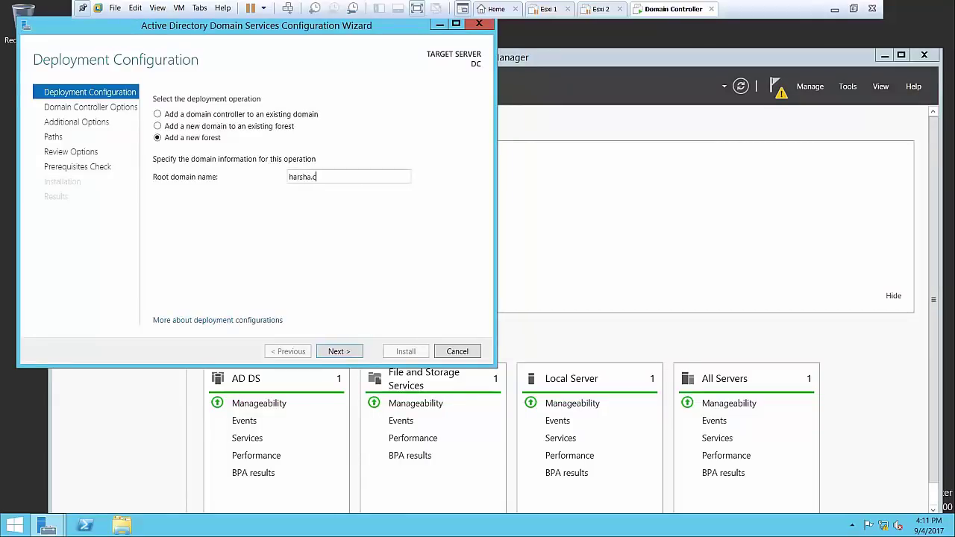
{"action": "type", "text": "om"}
{"action": "left_click", "coordinate": [337, 352]}
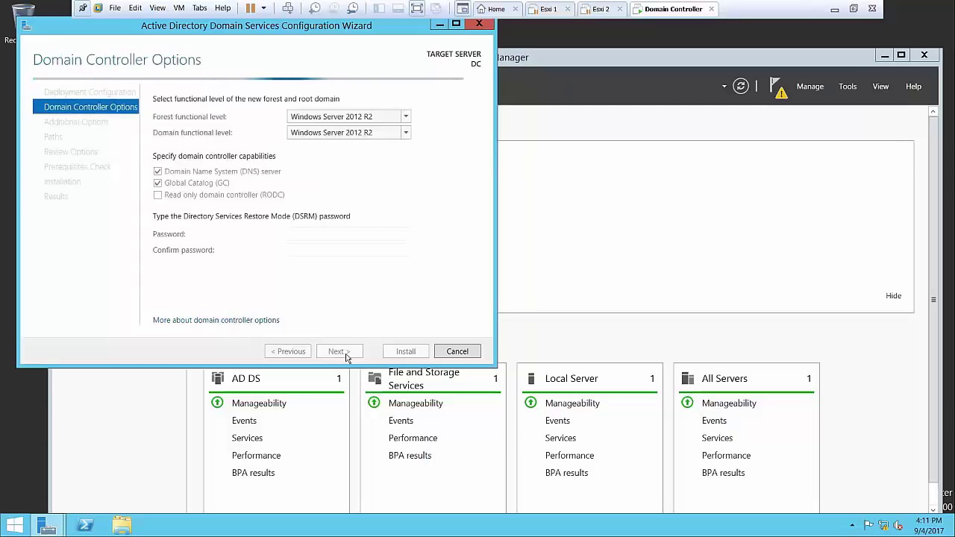
Enter and confirm the DSRM password on the domain controller options page
{"action": "left_click", "coordinate": [348, 237]}
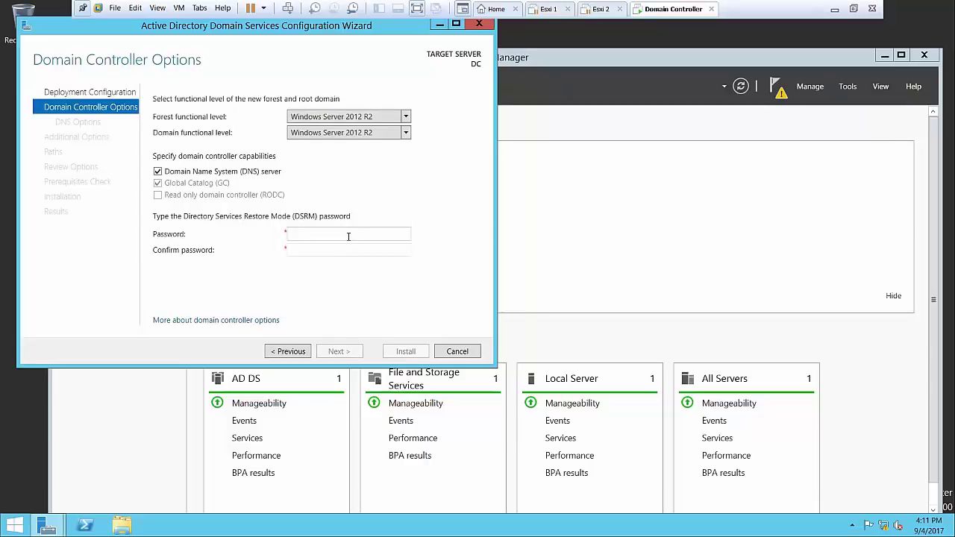
{"action": "type", "text": "12345678"}
{"action": "key", "text": "Tab"}
{"action": "type", "text": "12345678"}
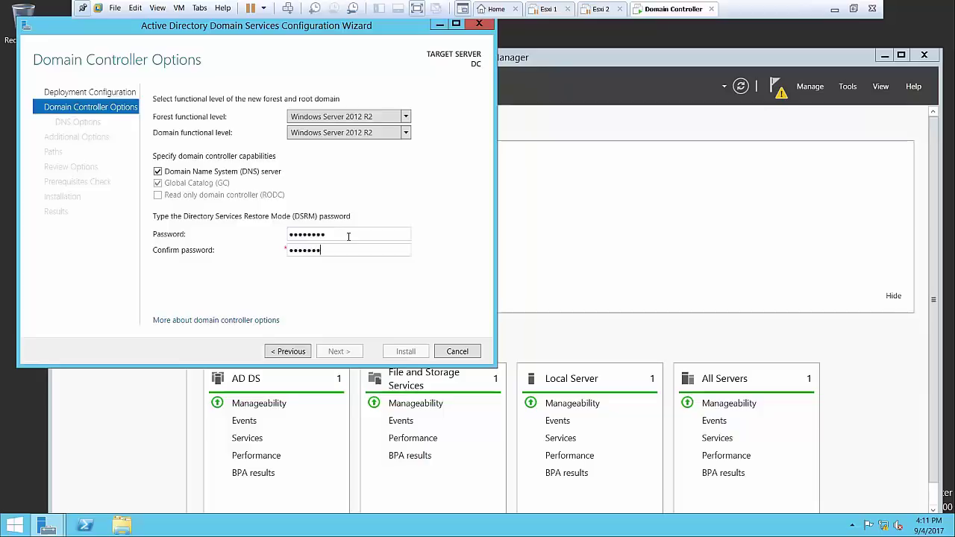
{"action": "left_click", "coordinate": [339, 351]}
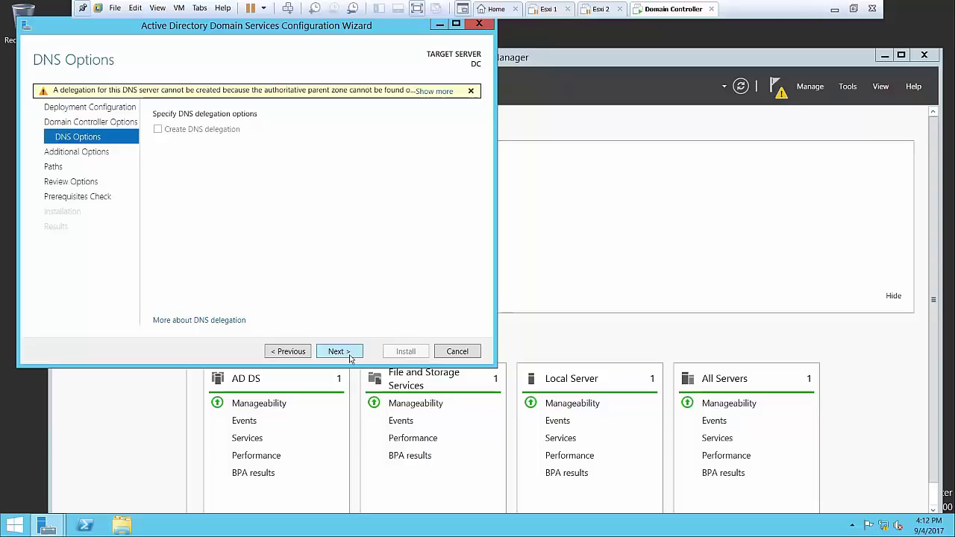
Accept default DNS options, NetBIOS name and folder paths, then run the prerequisites check
{"action": "left_click", "coordinate": [350, 358]}
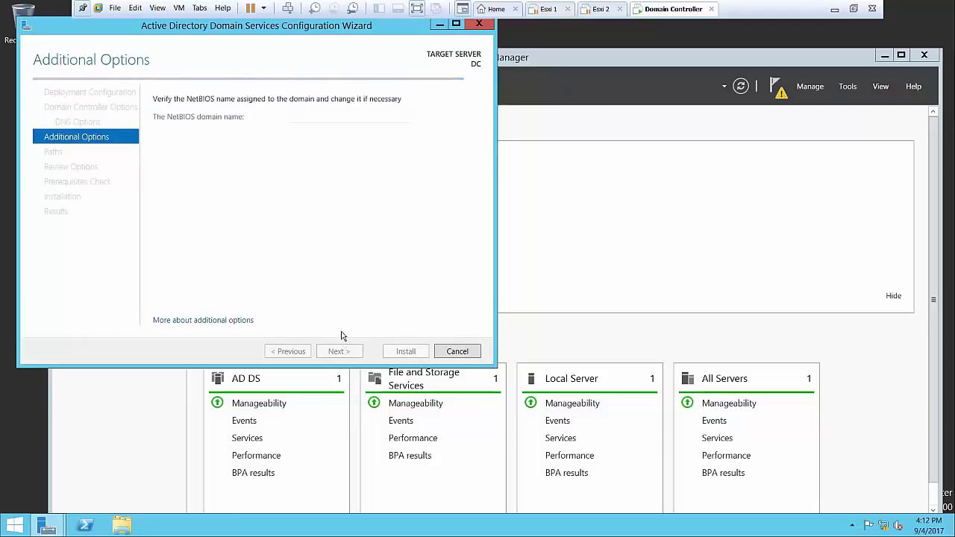
{"action": "left_click", "coordinate": [339, 351]}
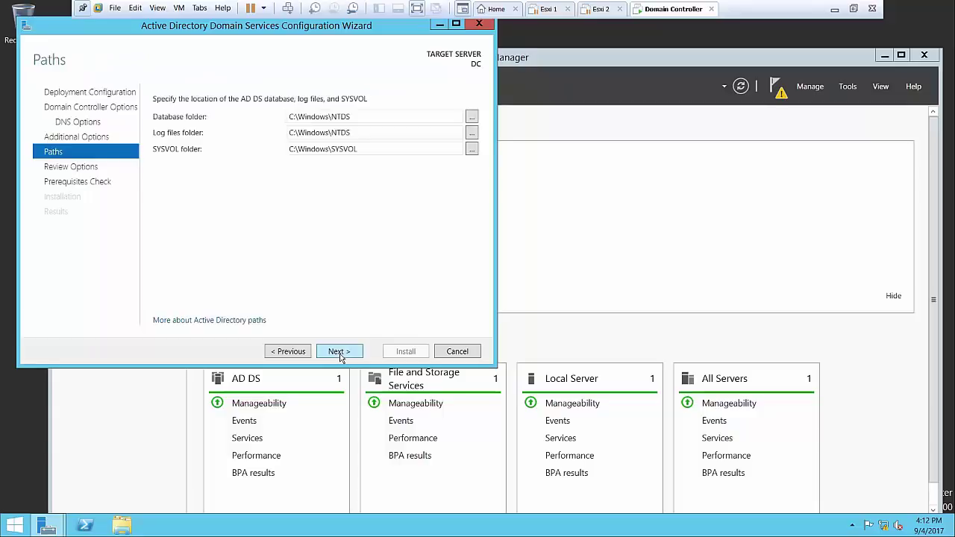
{"action": "left_click", "coordinate": [339, 351]}
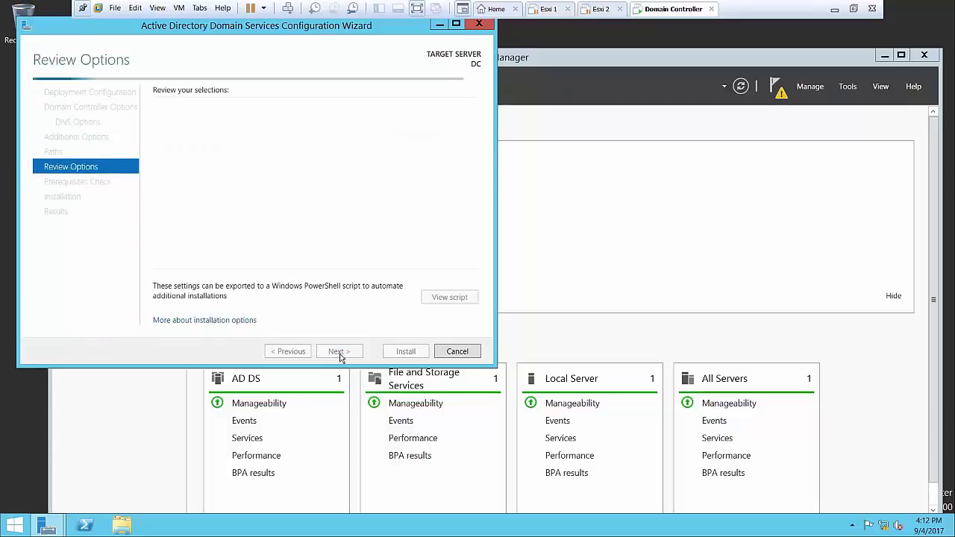
{"action": "left_click", "coordinate": [339, 352]}
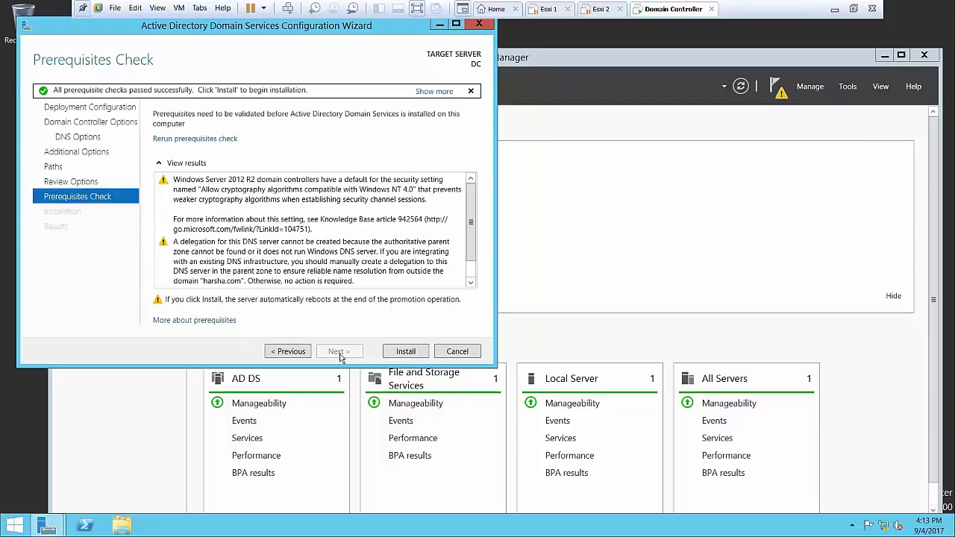
Promote the server to a domain controller for harsha.com, then dismiss the sign-out notice and wizard
{"action": "left_click", "coordinate": [407, 354]}
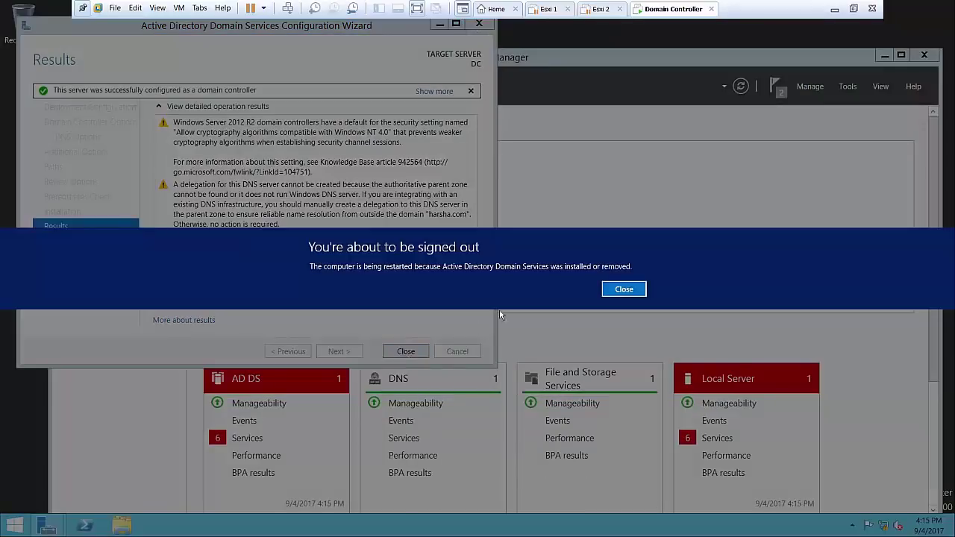
{"action": "left_click", "coordinate": [624, 289]}
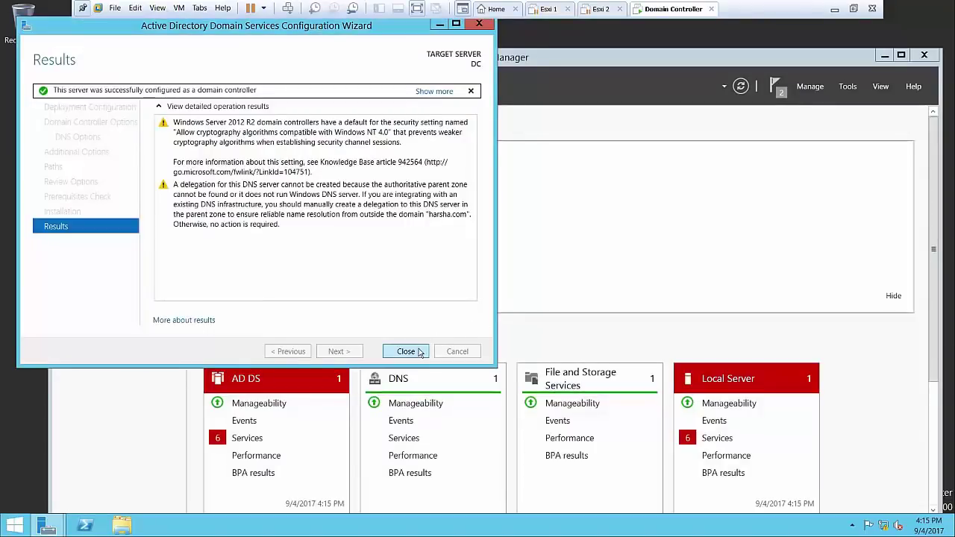
{"action": "left_click", "coordinate": [403, 349]}
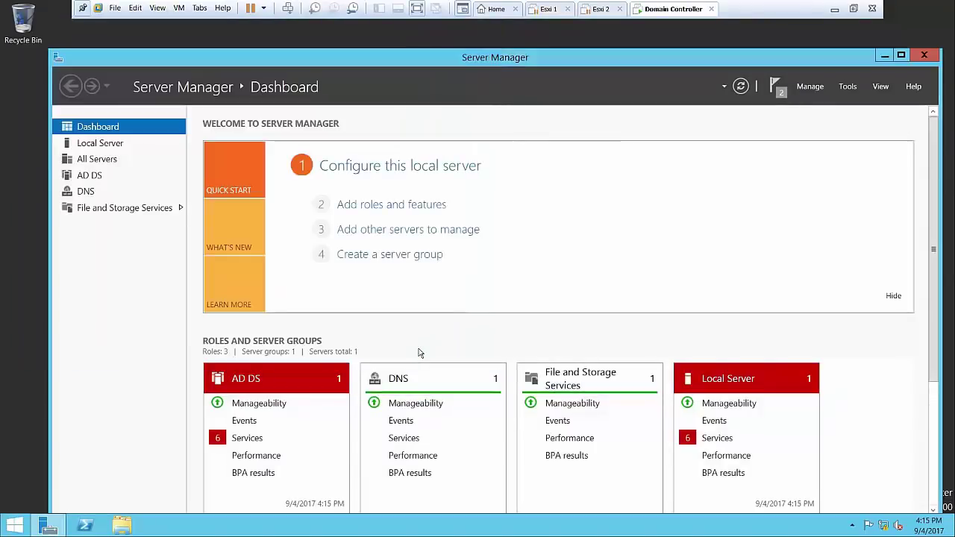
Minimize Server Manager and refresh the guest desktop twice
{"action": "left_click", "coordinate": [883, 58]}
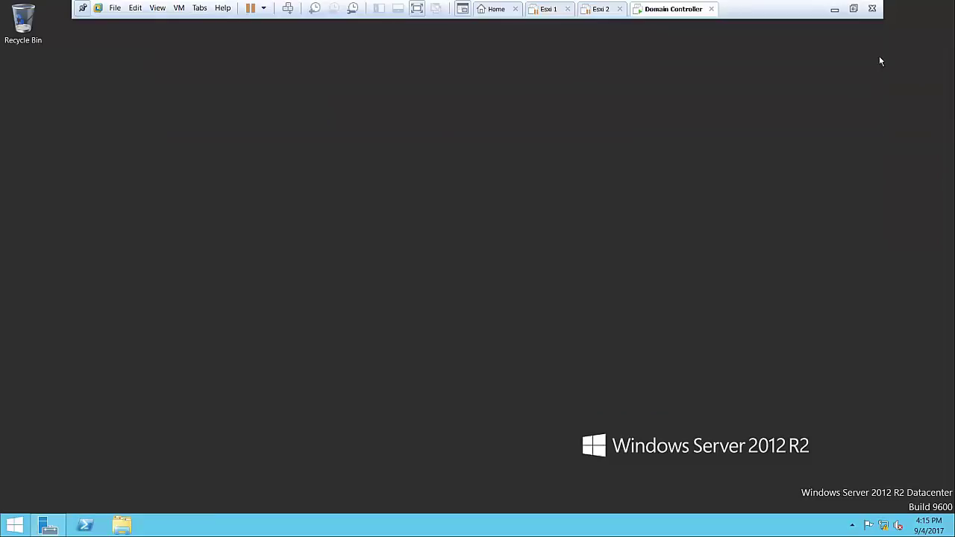
{"action": "right_click", "coordinate": [403, 160]}
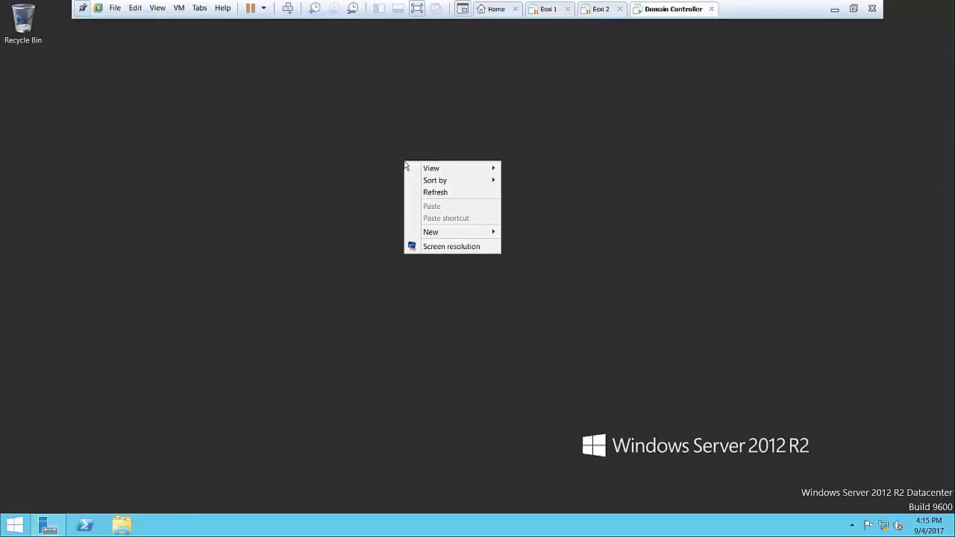
{"action": "left_click", "coordinate": [451, 195]}
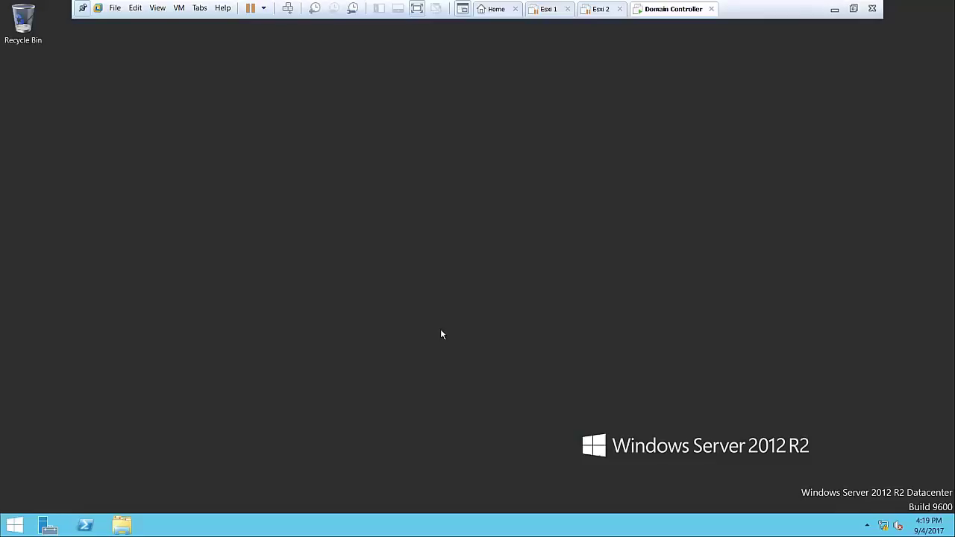
{"action": "right_click", "coordinate": [439, 331]}
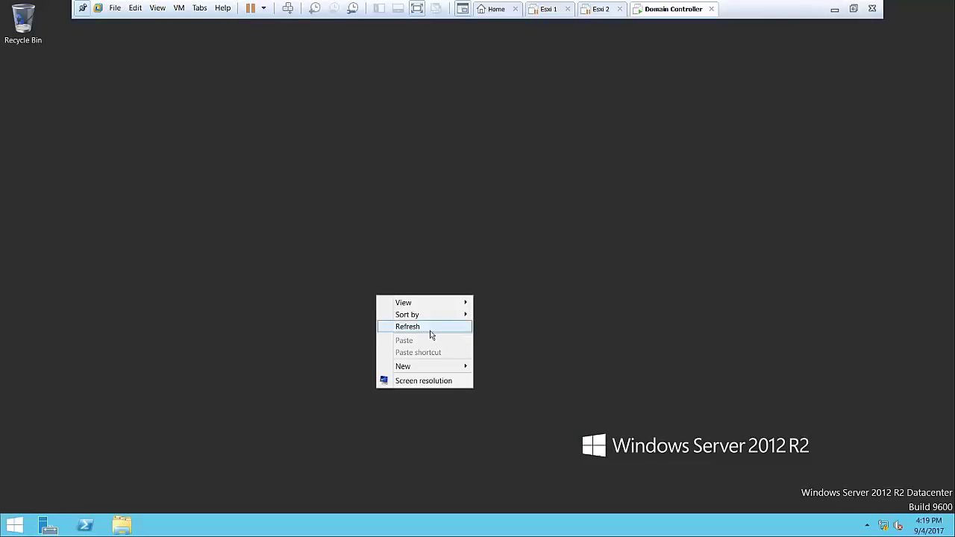
{"action": "left_click", "coordinate": [428, 332]}
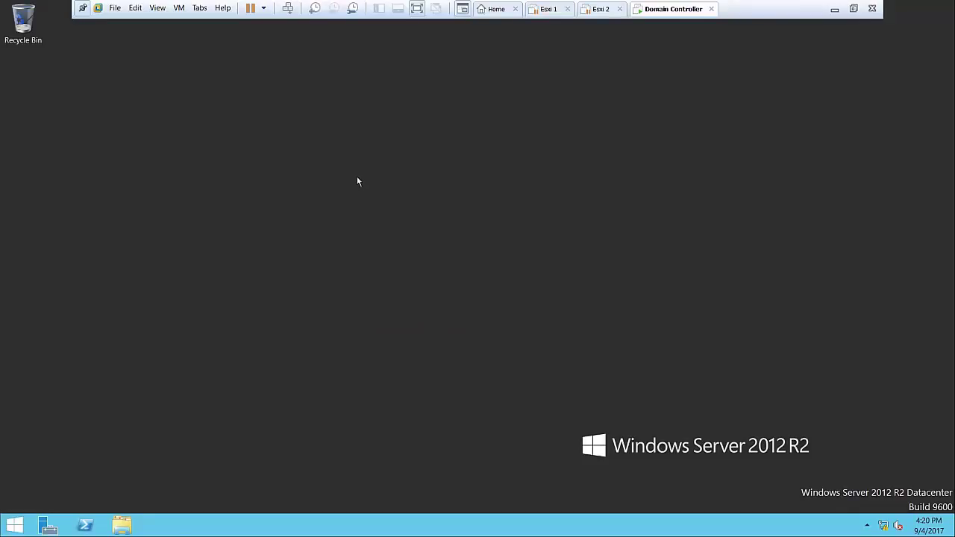
{"action": "key", "text": "super+r"}
{"action": "key", "text": "Escape"}
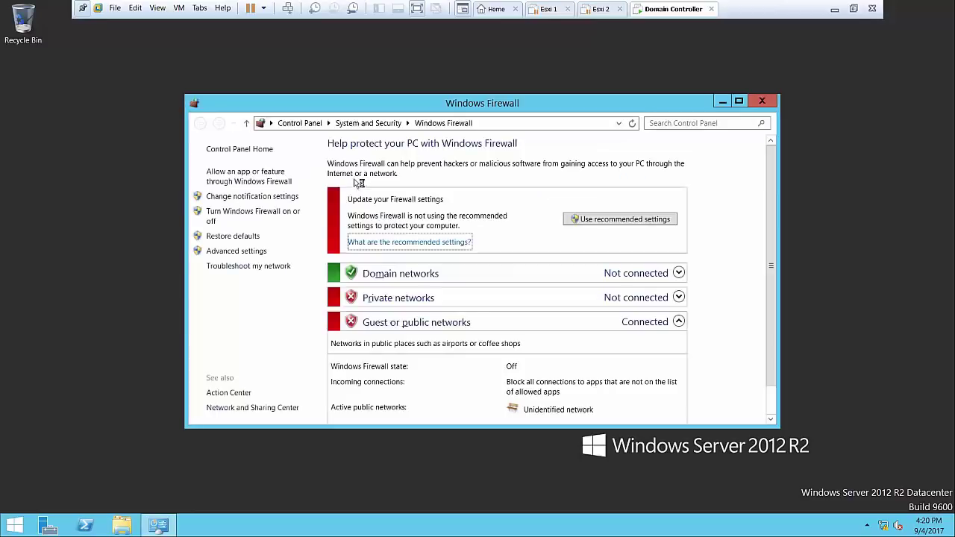
Turn off Windows Firewall for domain networks and close the firewall window
{"action": "left_click", "coordinate": [269, 216]}
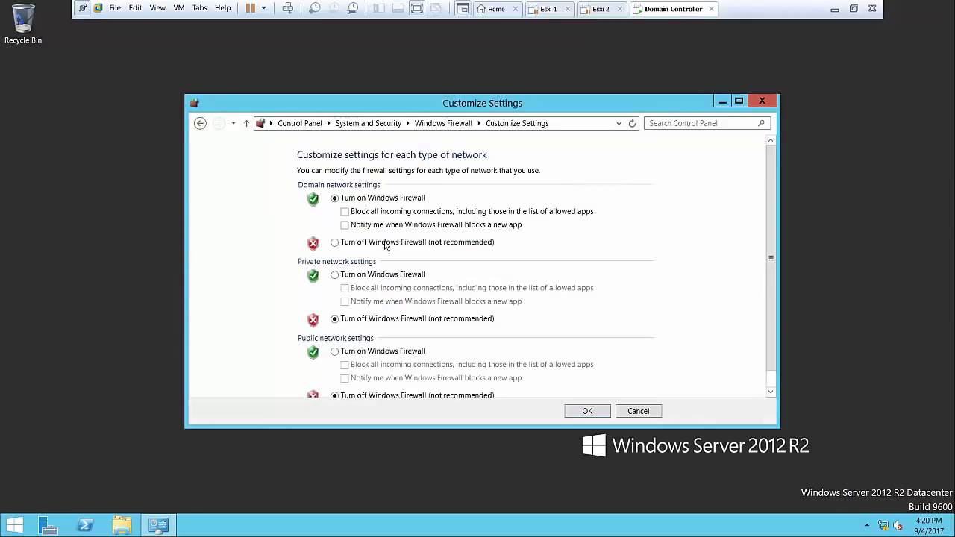
{"action": "left_click", "coordinate": [387, 243]}
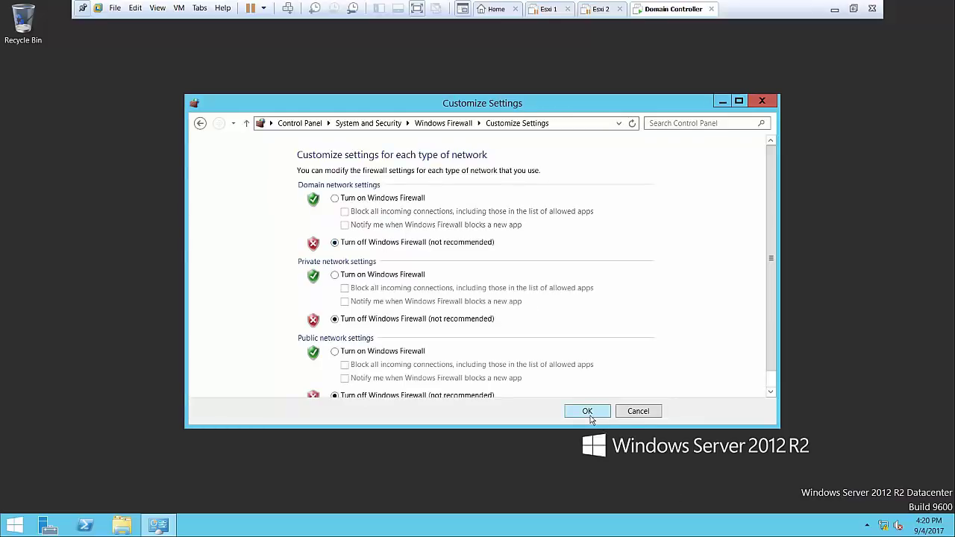
{"action": "left_click", "coordinate": [587, 412]}
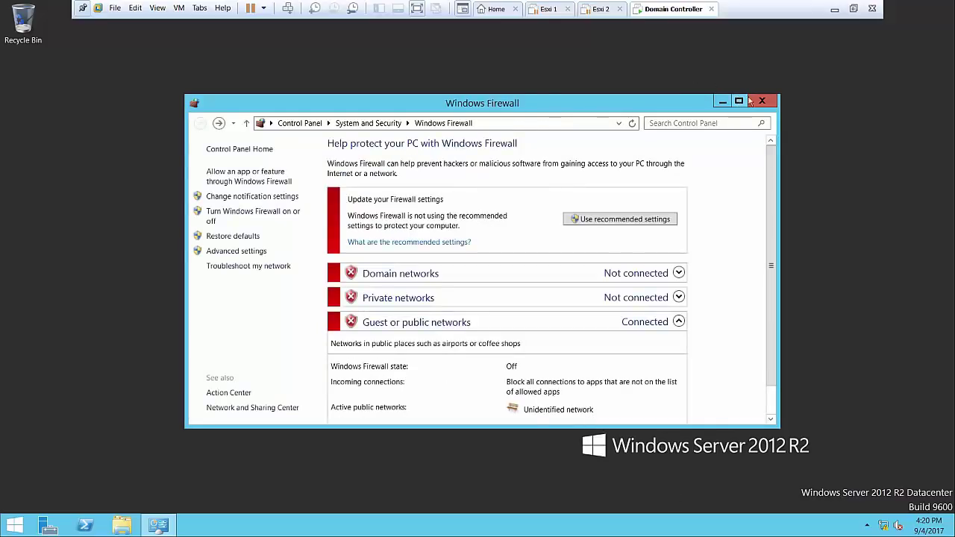
{"action": "left_click", "coordinate": [762, 100]}
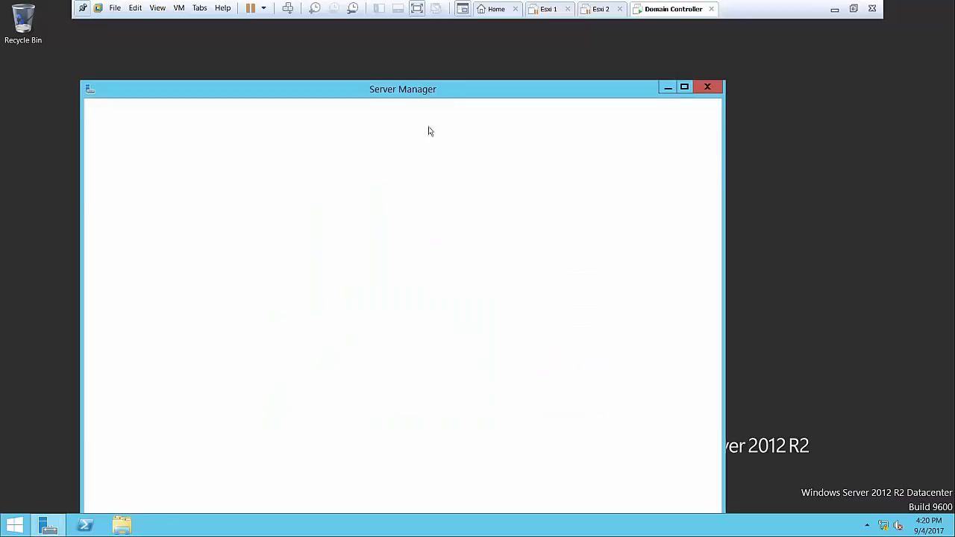
Maximize Server Manager, go to File and Storage Services > iSCSI, and launch the iSCSI Target Server role wizard
{"action": "left_click", "coordinate": [683, 92]}
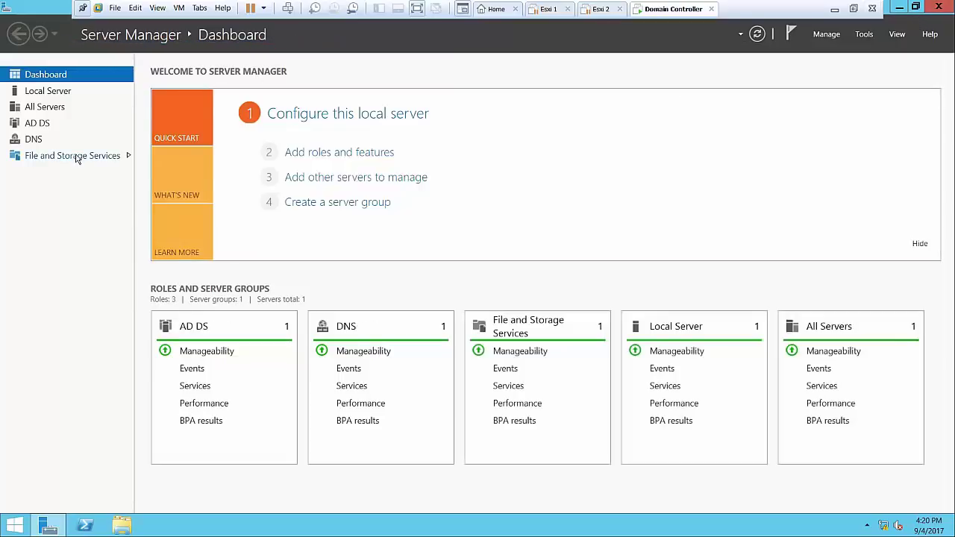
{"action": "left_click", "coordinate": [78, 158]}
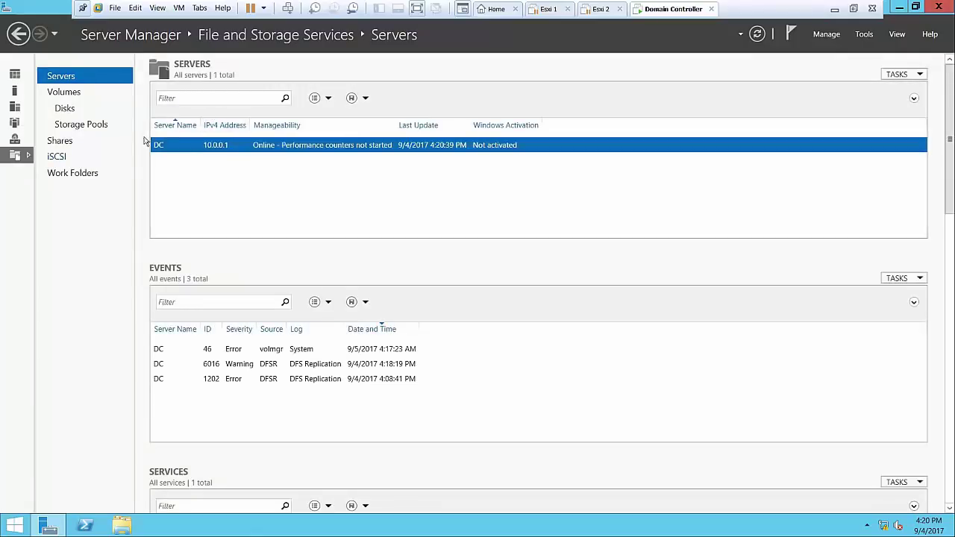
{"action": "left_click", "coordinate": [59, 154]}
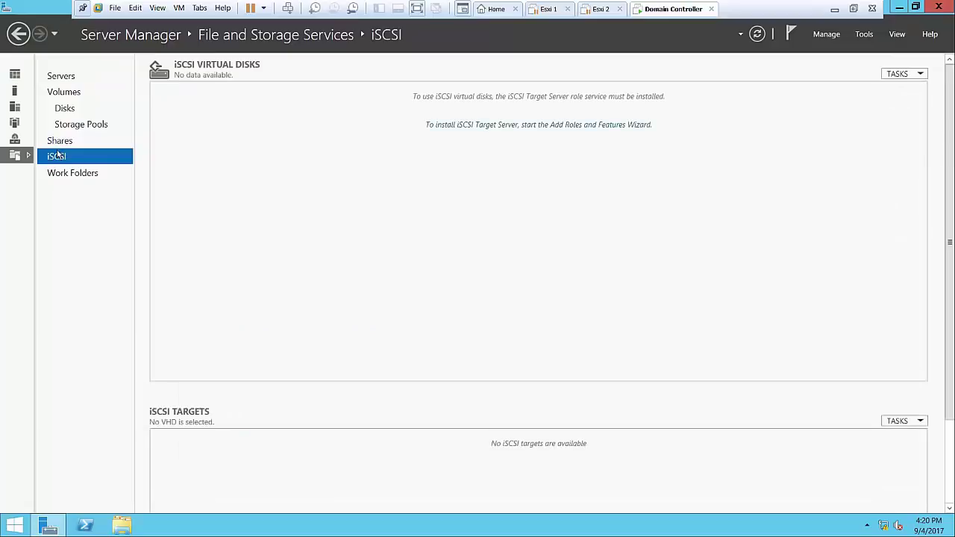
{"action": "left_click", "coordinate": [499, 127]}
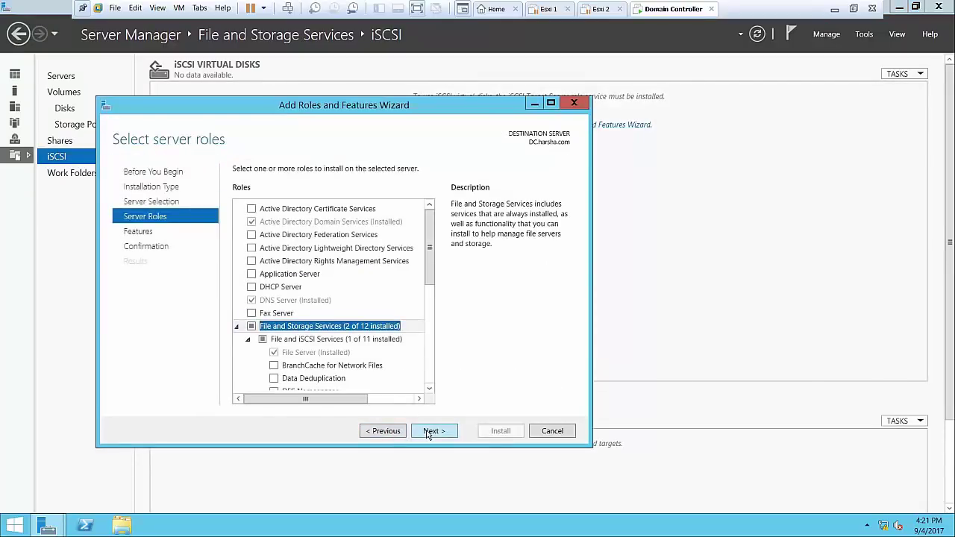
Install the iSCSI Target Server role on DC, close the wizard, and refresh the iSCSI disk list
{"action": "left_click", "coordinate": [430, 432]}
{"action": "left_click", "coordinate": [430, 433]}
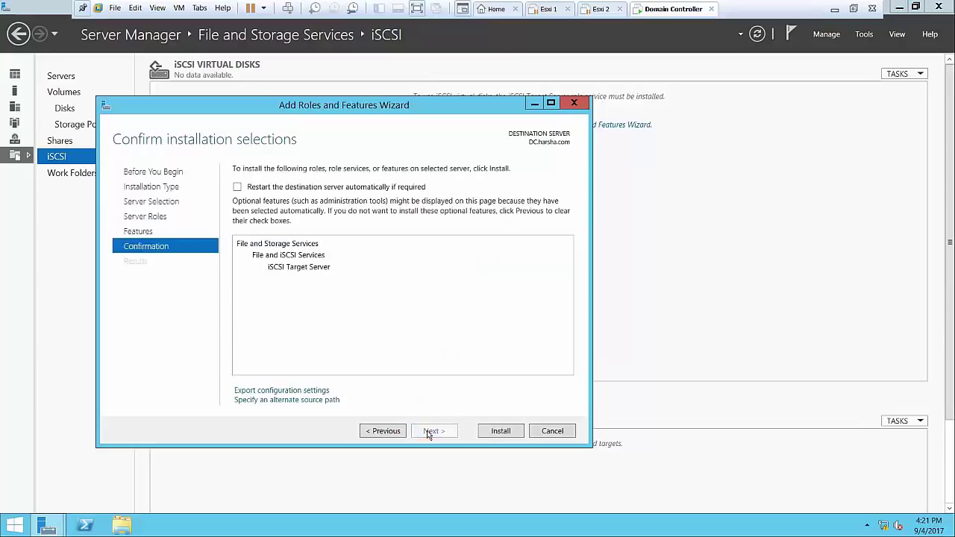
{"action": "left_click", "coordinate": [494, 433]}
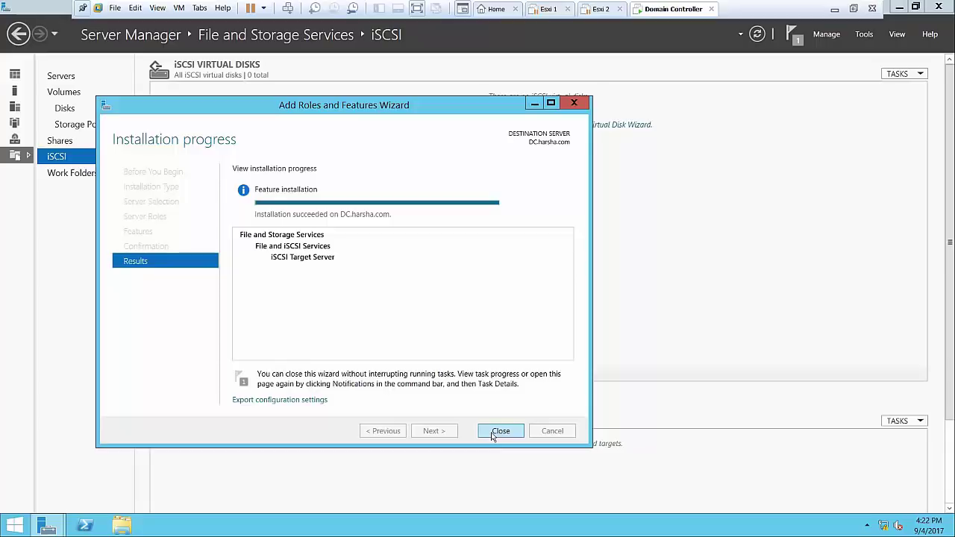
{"action": "left_click", "coordinate": [500, 431]}
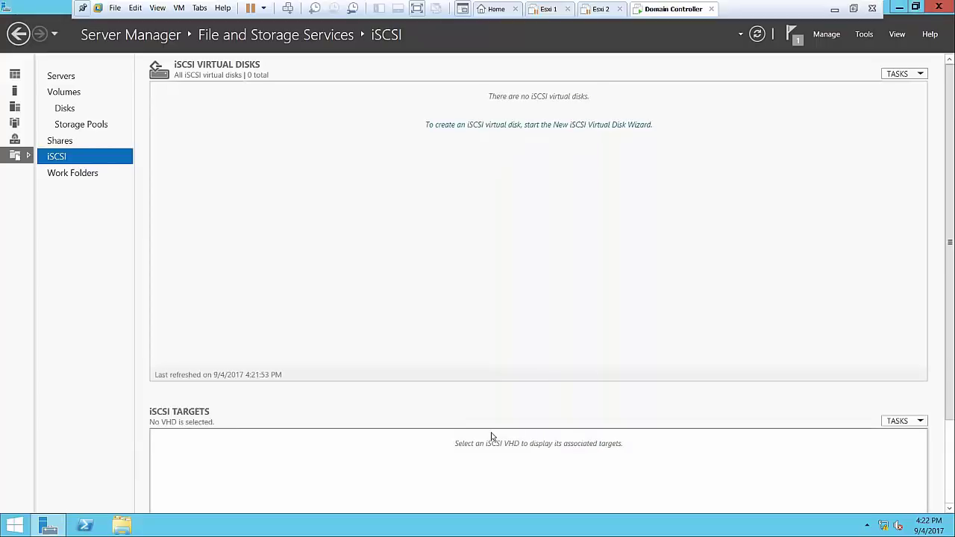
{"action": "left_click", "coordinate": [755, 36]}
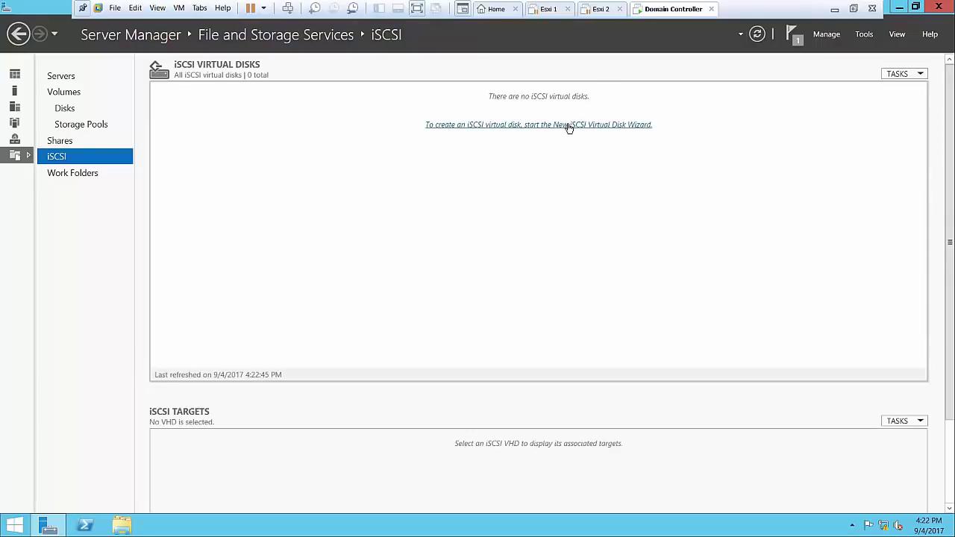
Start a new iSCSI virtual disk named vd01 on volume C: with a 20 GB size
{"action": "left_click", "coordinate": [569, 125]}
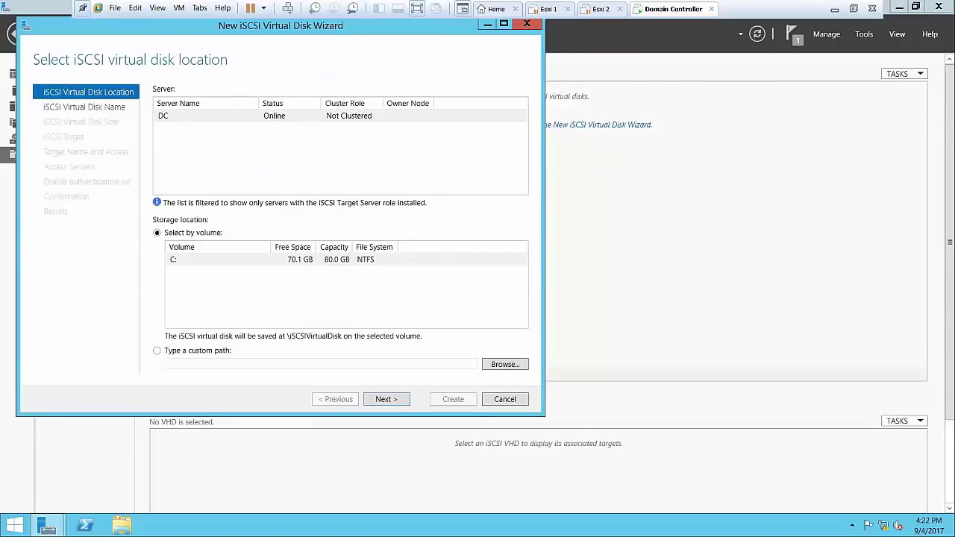
{"action": "left_click", "coordinate": [398, 400]}
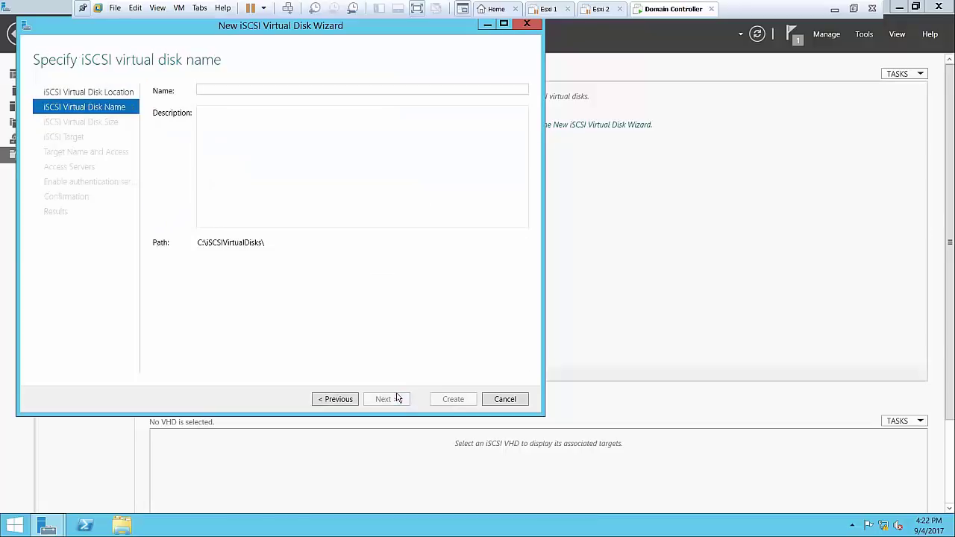
{"action": "type", "text": "vd"}
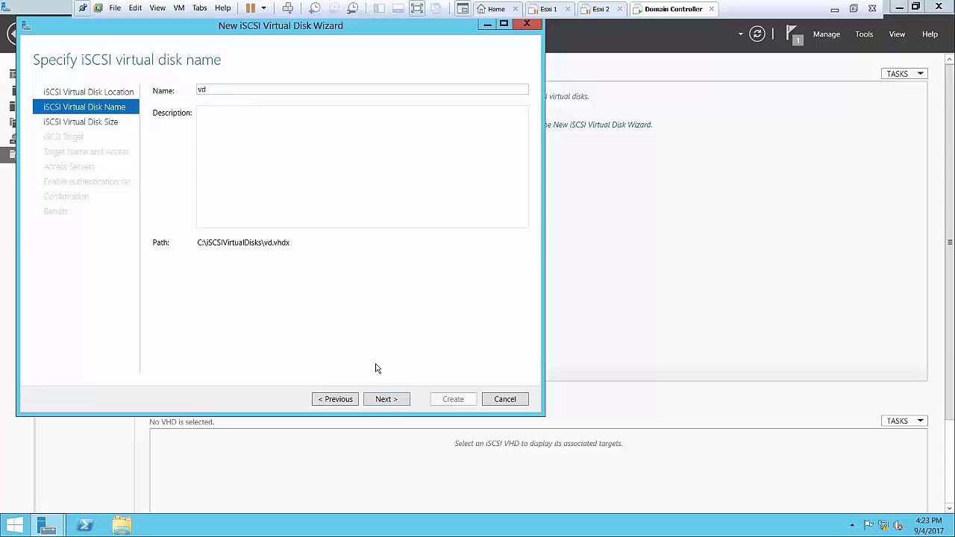
{"action": "type", "text": "01"}
{"action": "left_click", "coordinate": [380, 399]}
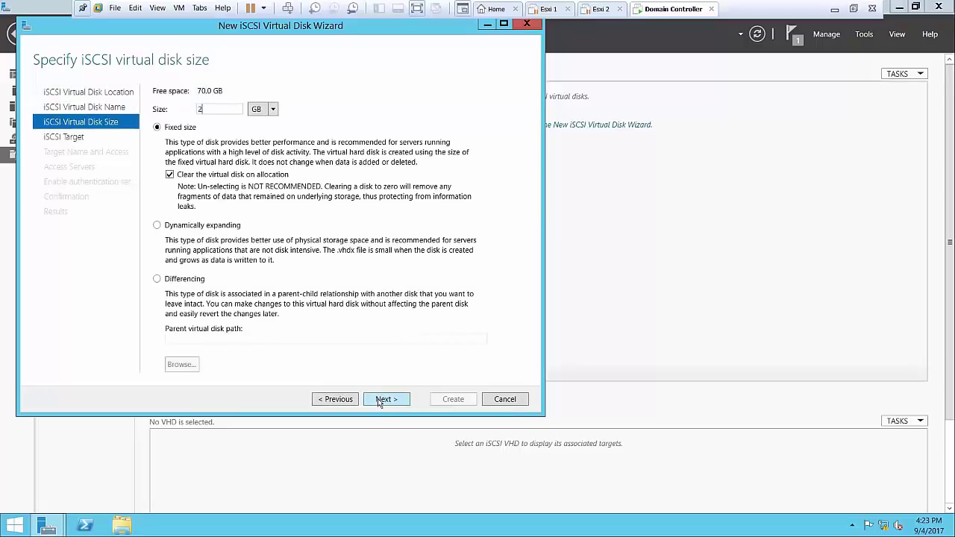
{"action": "type", "text": "20"}
{"action": "left_click", "coordinate": [379, 401]}
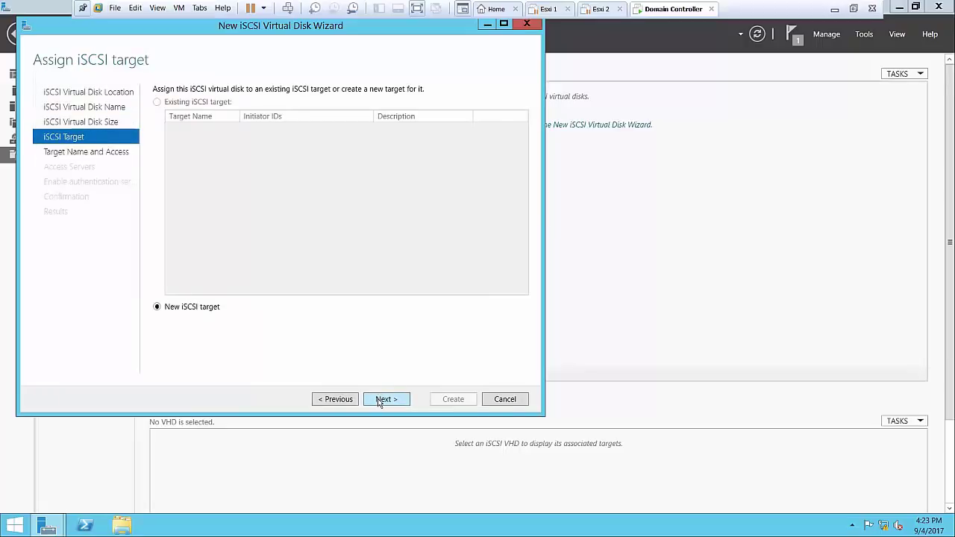
Create a new iSCSI target named for-esxi1-and-2 and proceed to the access servers step
{"action": "left_click", "coordinate": [378, 400]}
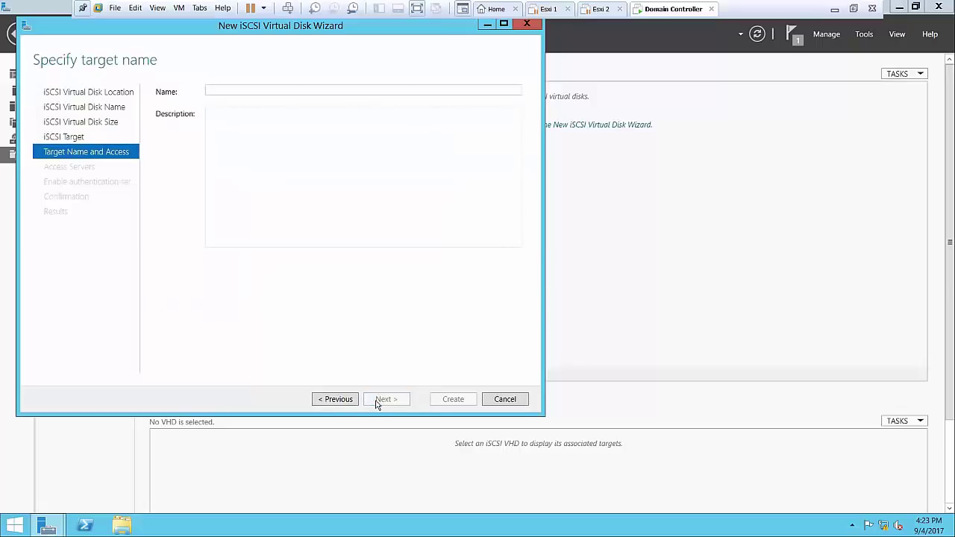
{"action": "type", "text": "fol"}
{"action": "type", "text": " esx"}
{"action": "type", "text": "i"}
{"action": "type", "text": "1 ab"}
{"action": "key", "text": "BackSpace"}
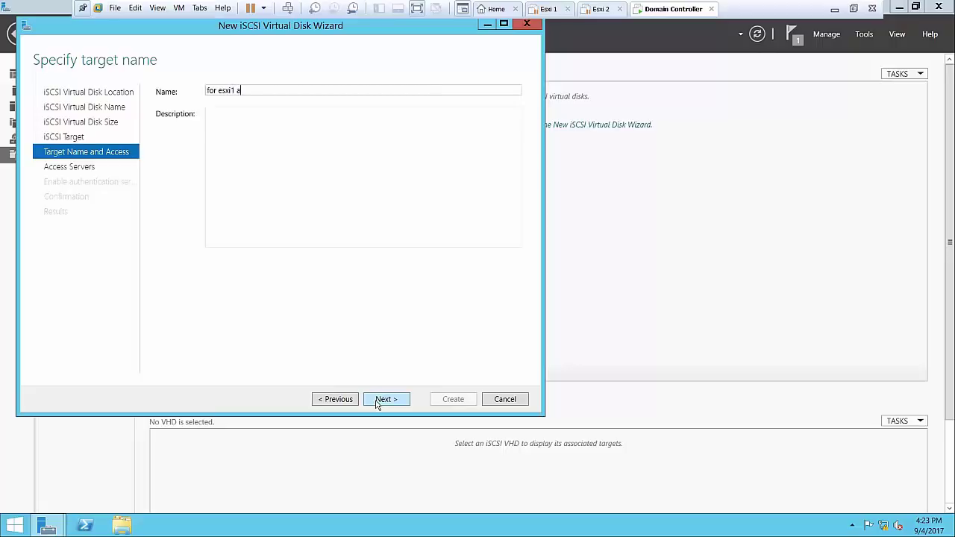
{"action": "type", "text": "nd 2"}
{"action": "left_click", "coordinate": [377, 401]}
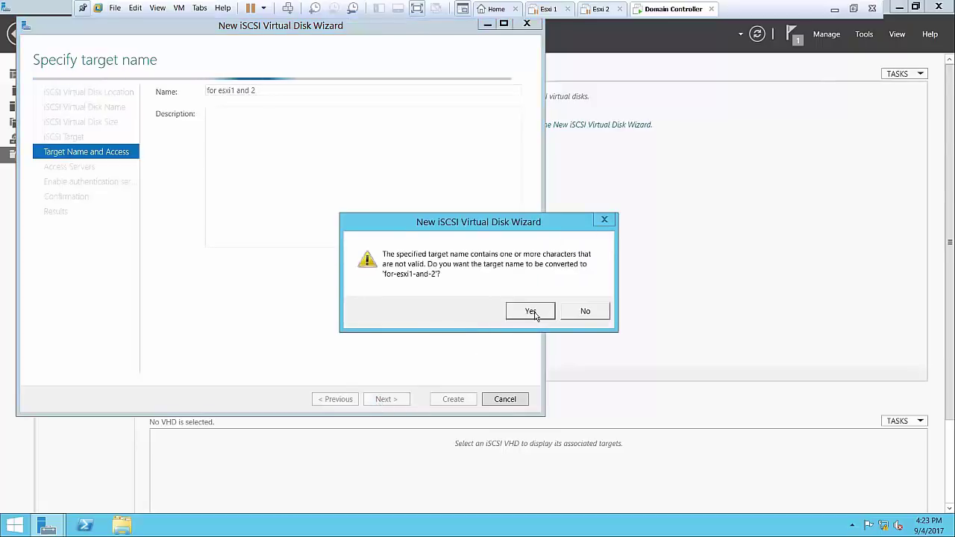
{"action": "left_click", "coordinate": [532, 311]}
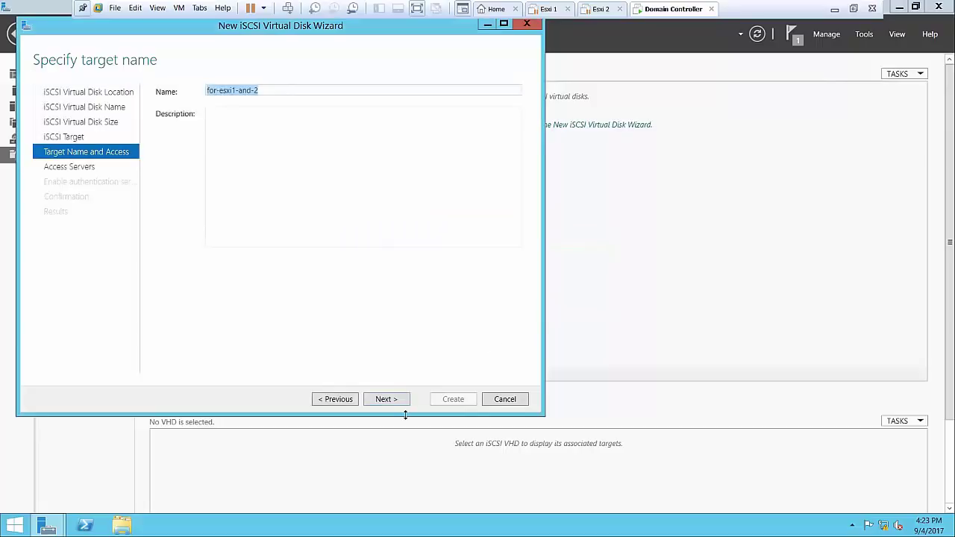
{"action": "left_click", "coordinate": [384, 401]}
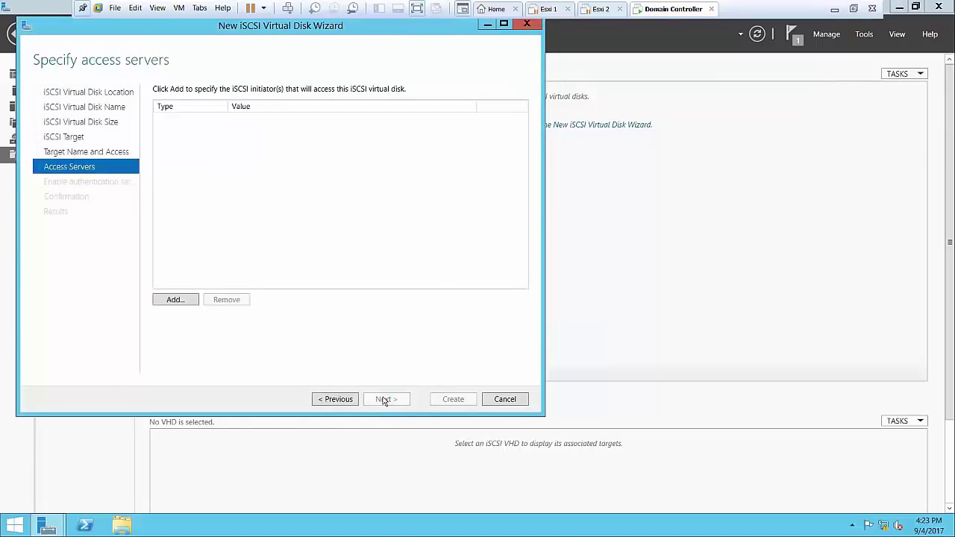
Add initiator 10.0.0.3 by IP address as an allowed access server
{"action": "left_click", "coordinate": [177, 299]}
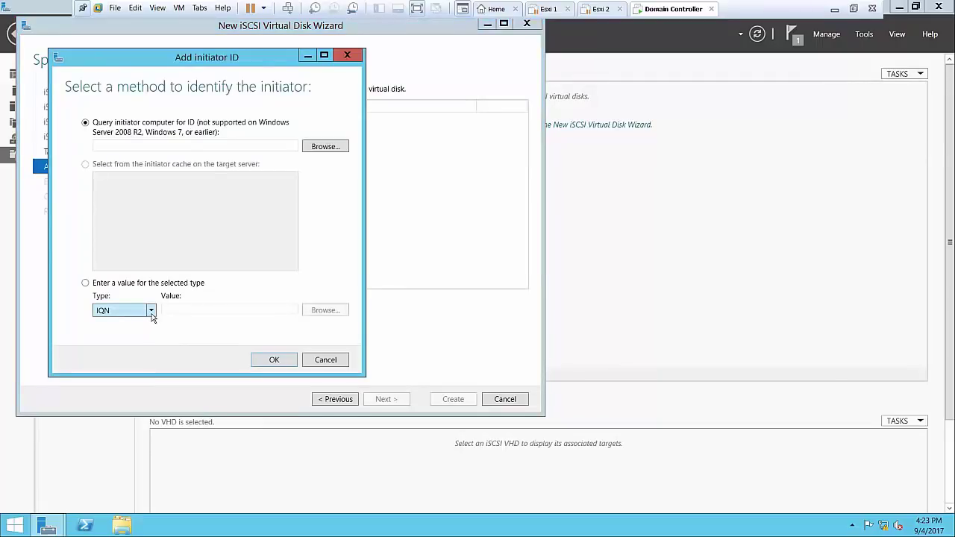
{"action": "left_click", "coordinate": [151, 316]}
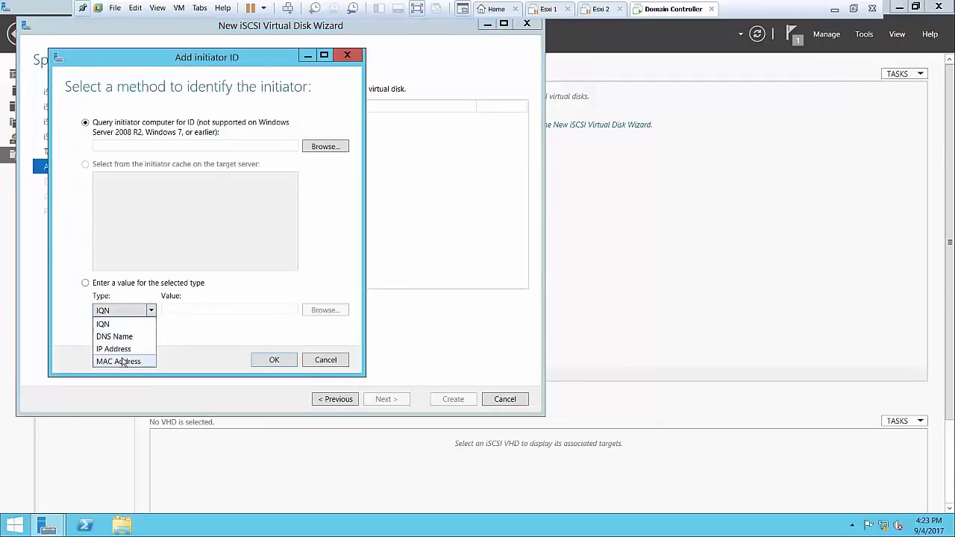
{"action": "left_click", "coordinate": [128, 349]}
{"action": "left_click", "coordinate": [188, 309]}
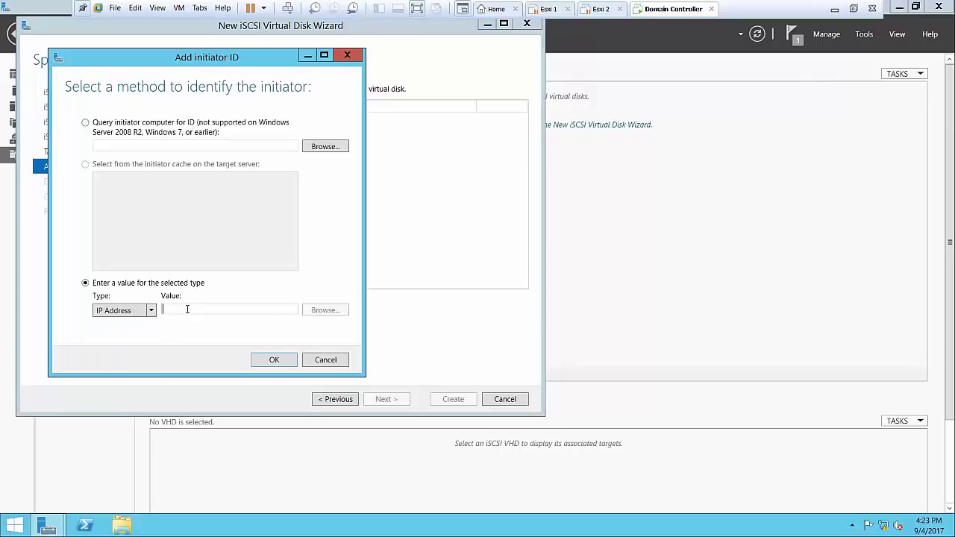
{"action": "type", "text": "10"}
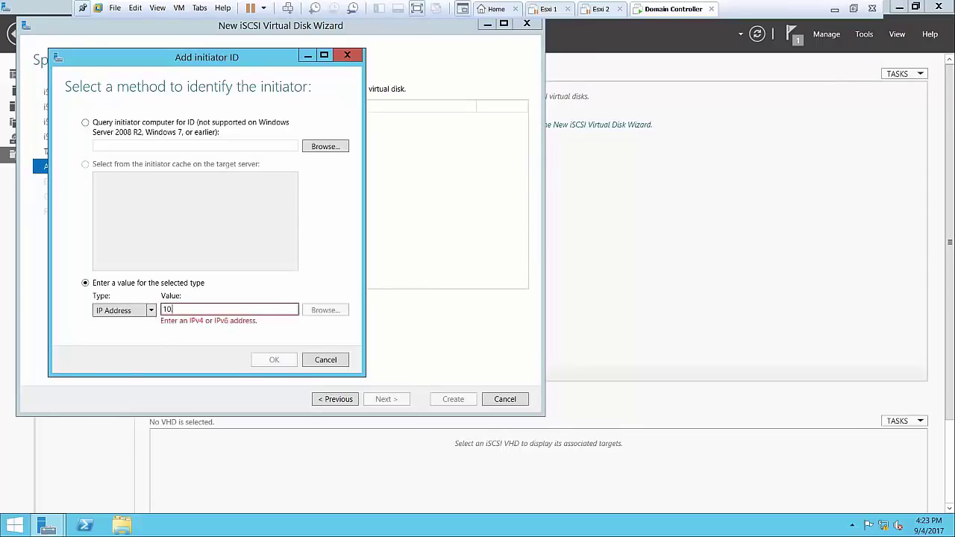
{"action": "type", "text": ".0.0.3"}
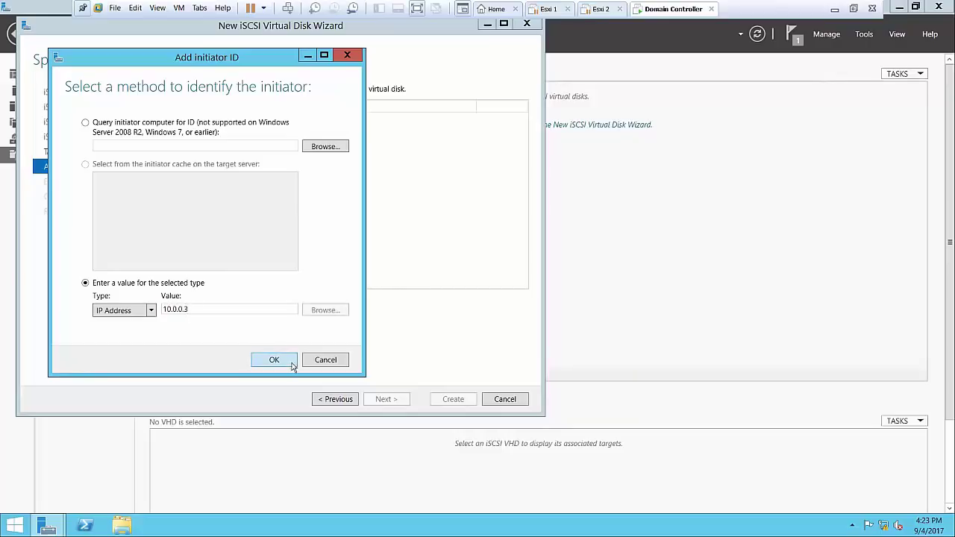
{"action": "left_click", "coordinate": [288, 362]}
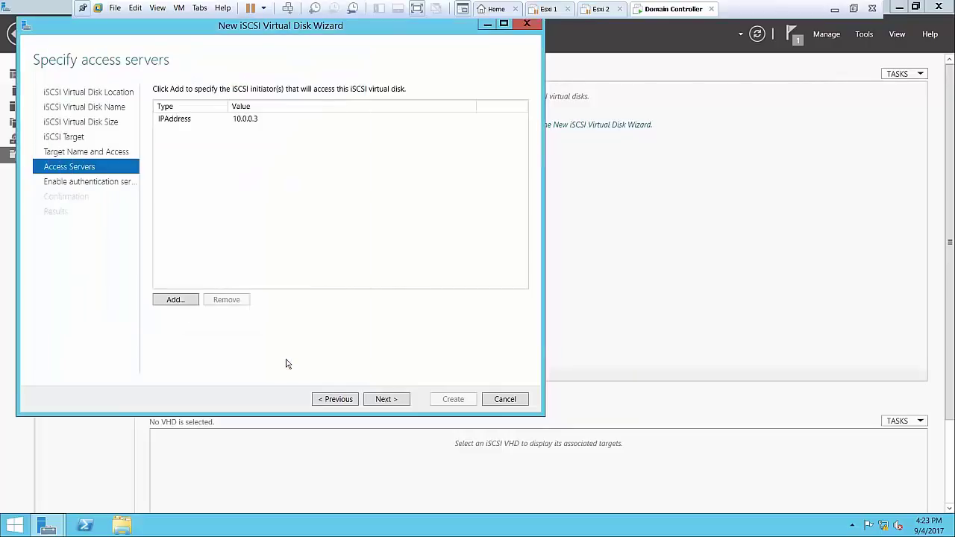
Add initiator 10.0.0.4 by IP address, then skip CHAP authentication to reach confirmation
{"action": "left_click", "coordinate": [161, 301]}
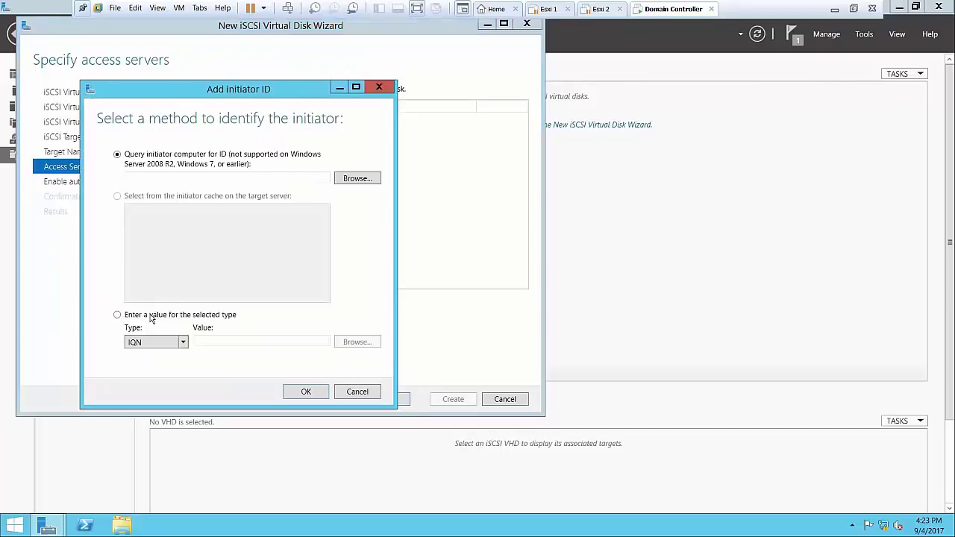
{"action": "left_click", "coordinate": [153, 343]}
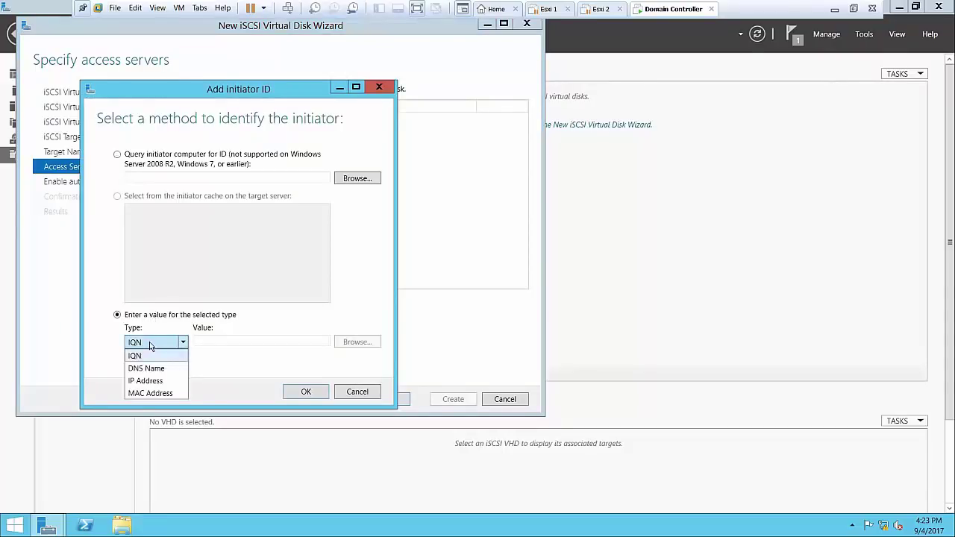
{"action": "left_click", "coordinate": [139, 381]}
{"action": "left_click", "coordinate": [226, 341]}
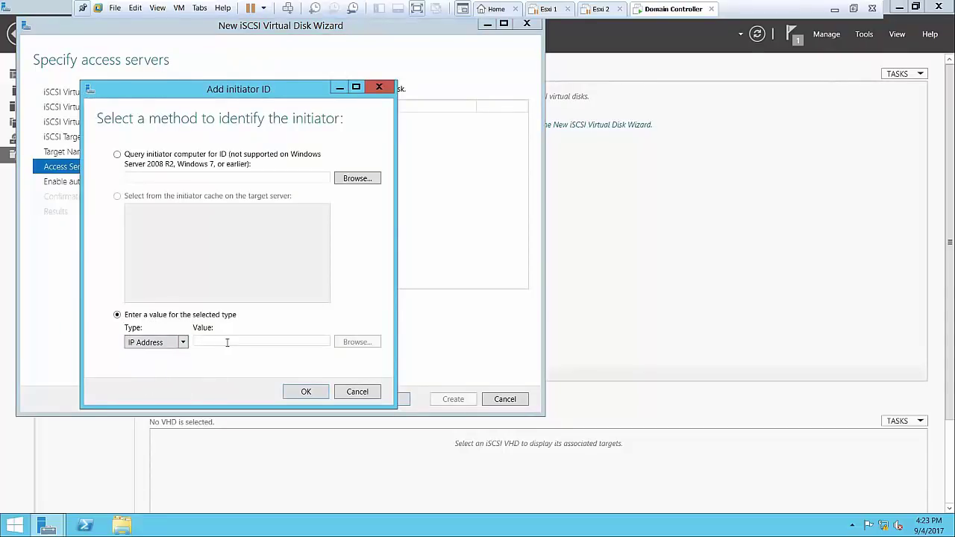
{"action": "type", "text": "10.0.0."}
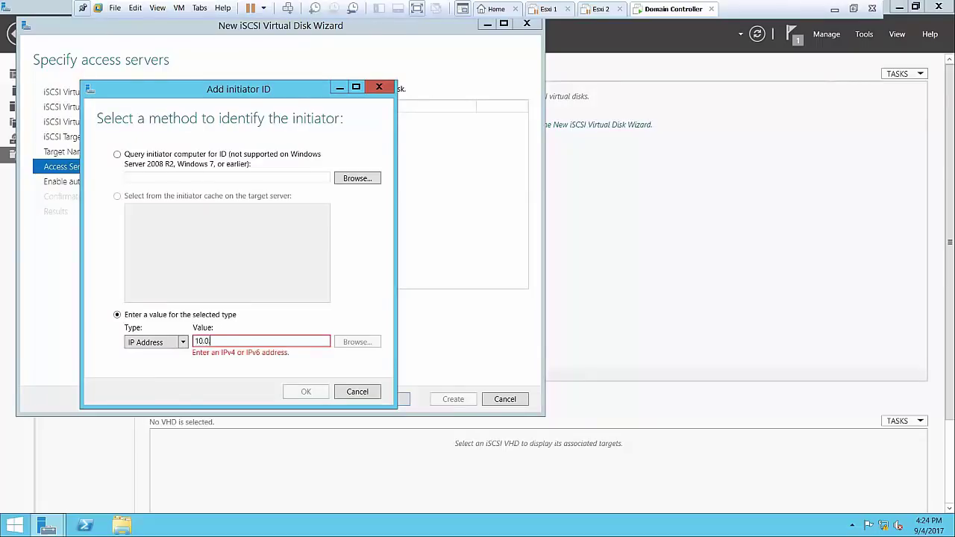
{"action": "type", "text": "1"}
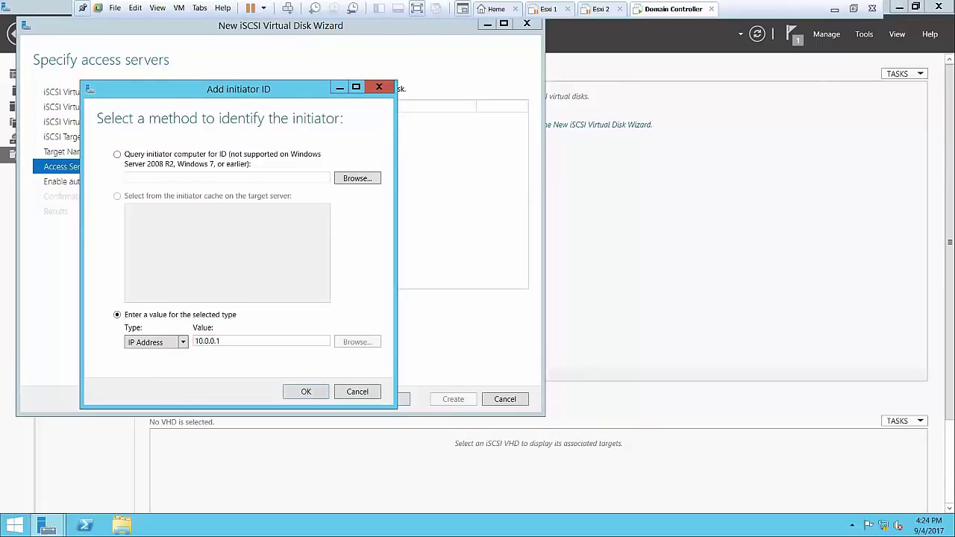
{"action": "key", "text": "BackSpace"}
{"action": "type", "text": "1"}
{"action": "key", "text": "BackSpace"}
{"action": "type", "text": "4"}
{"action": "left_click", "coordinate": [320, 395]}
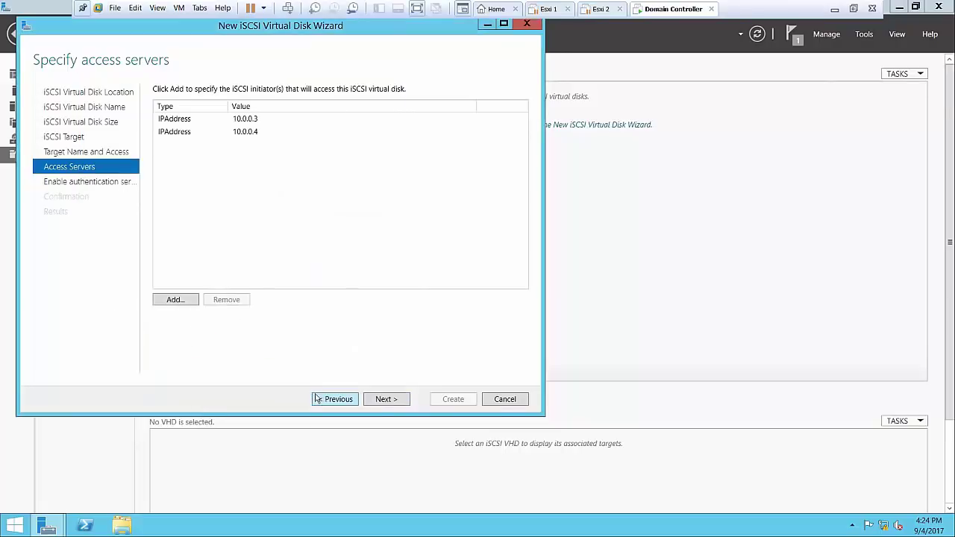
{"action": "left_click", "coordinate": [382, 400]}
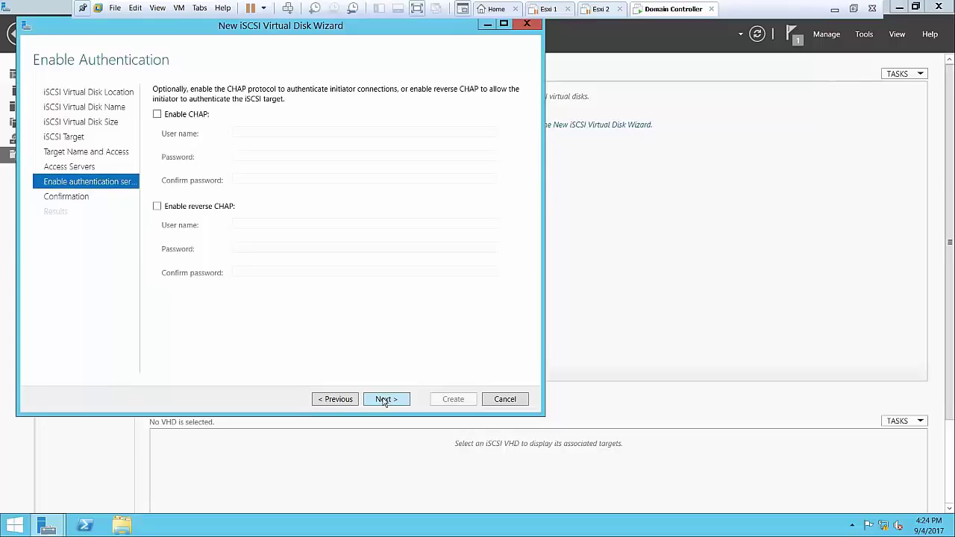
{"action": "left_click", "coordinate": [384, 400]}
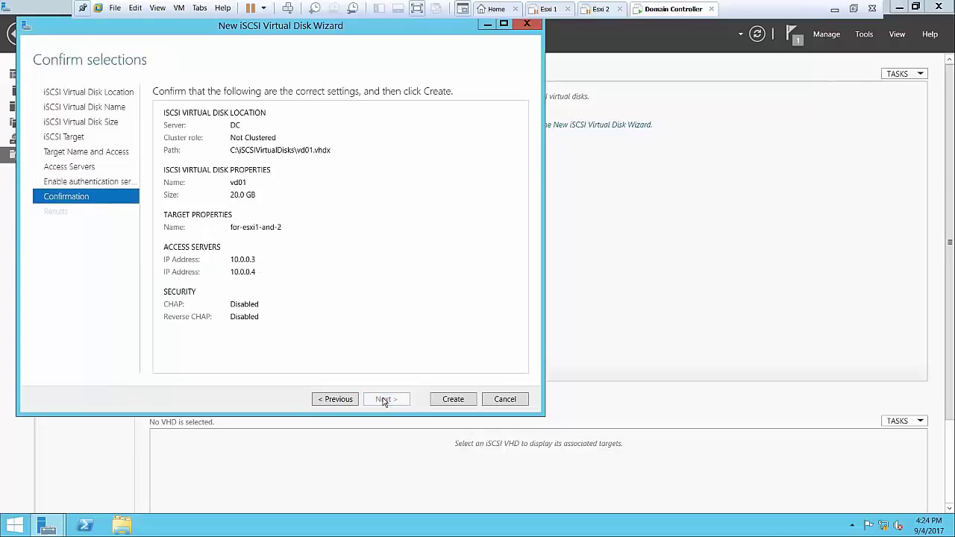
Create the 20 GB disk vd01.vhdx with target for-esxi1-and-2 and close the wizard once it succeeds
{"action": "left_click", "coordinate": [469, 402]}
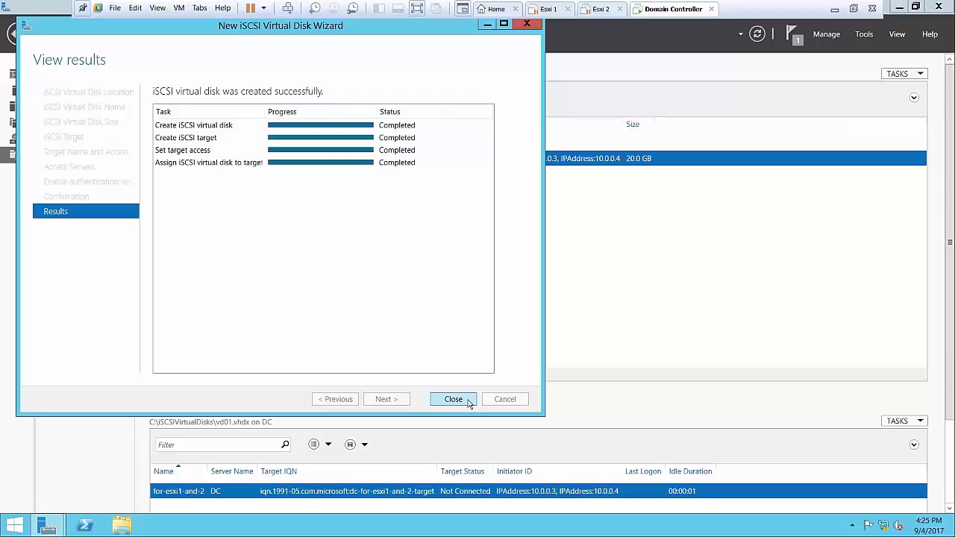
{"action": "left_click", "coordinate": [468, 402]}
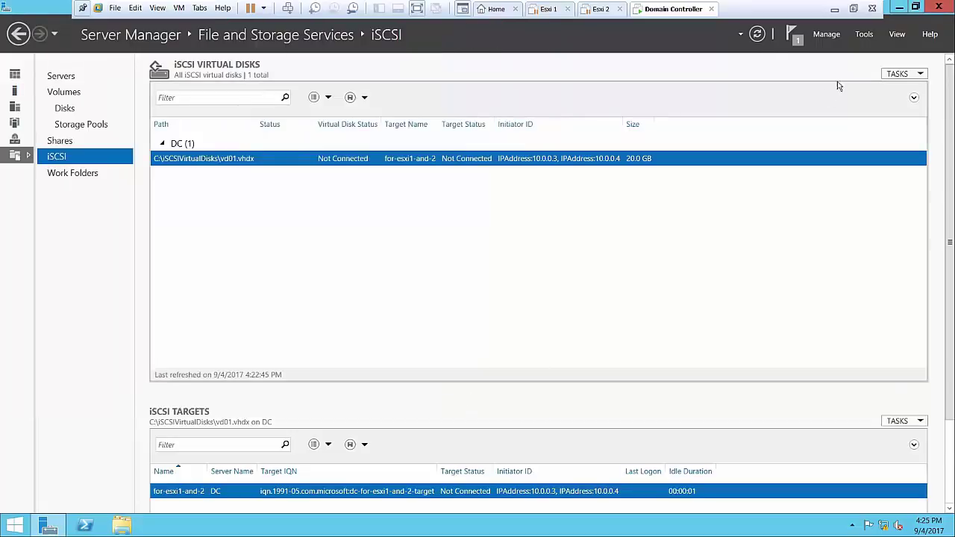
Create vd02, a 20 GB iSCSI disk on C:, assigned to the existing for-esxi1-and-2 target
{"action": "left_click", "coordinate": [757, 33]}
{"action": "left_click", "coordinate": [899, 74]}
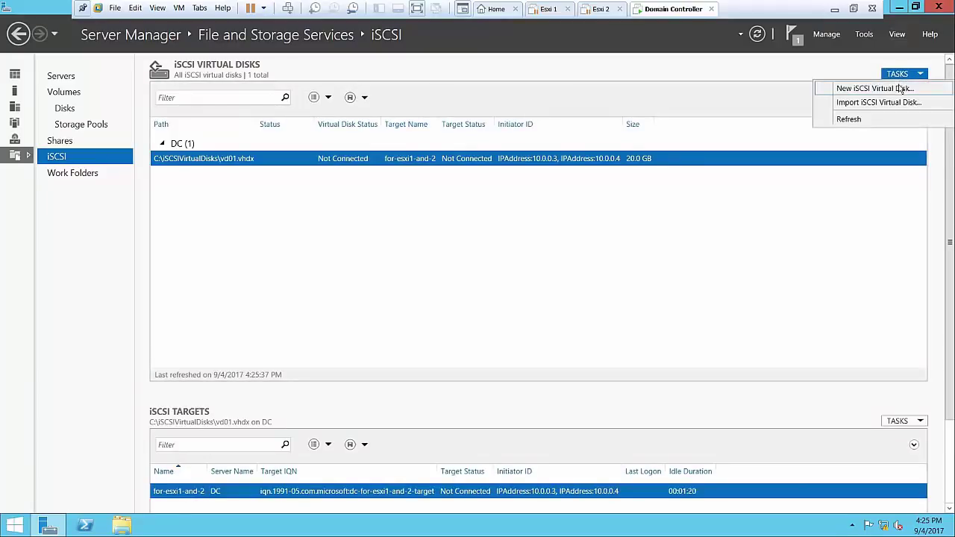
{"action": "left_click", "coordinate": [873, 88]}
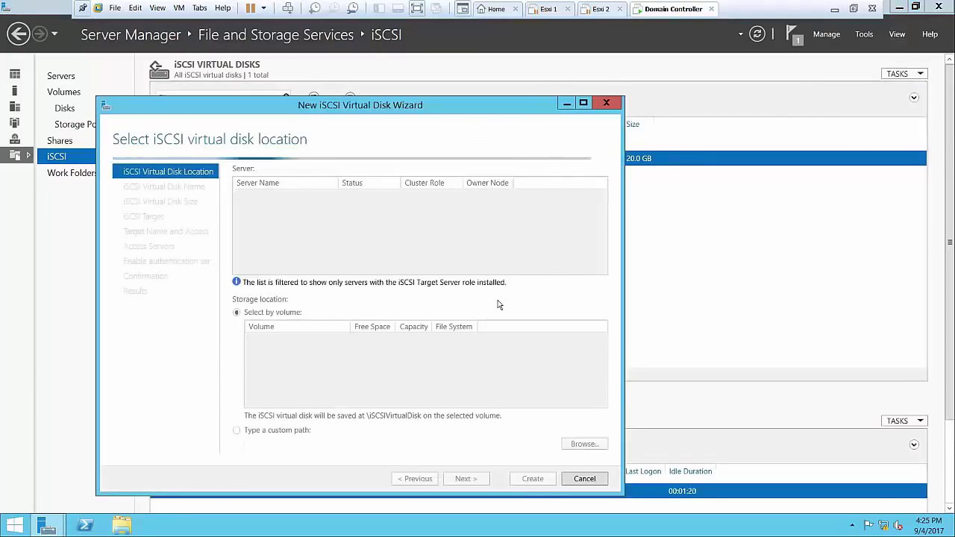
{"action": "left_click", "coordinate": [460, 480]}
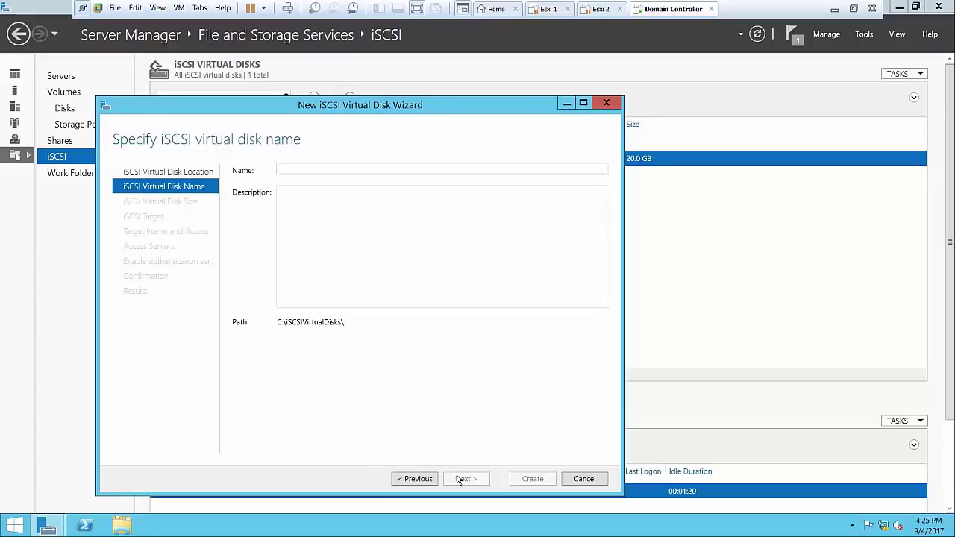
{"action": "type", "text": "vd02"}
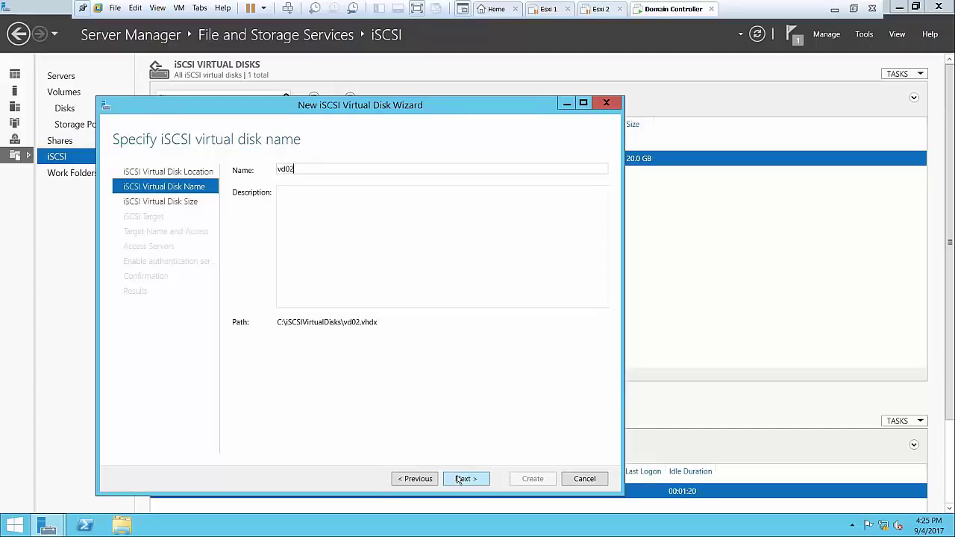
{"action": "left_click", "coordinate": [460, 480]}
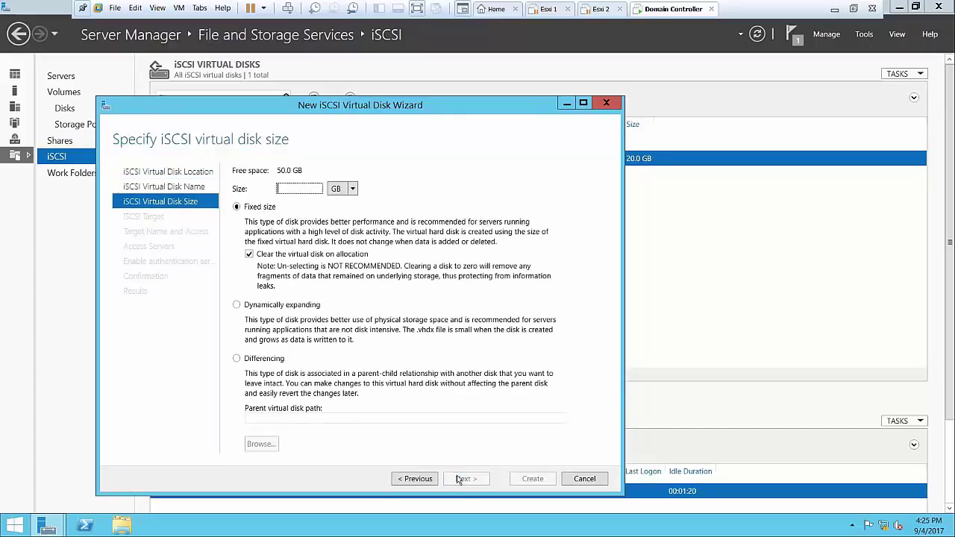
{"action": "type", "text": "20"}
{"action": "left_click", "coordinate": [459, 480]}
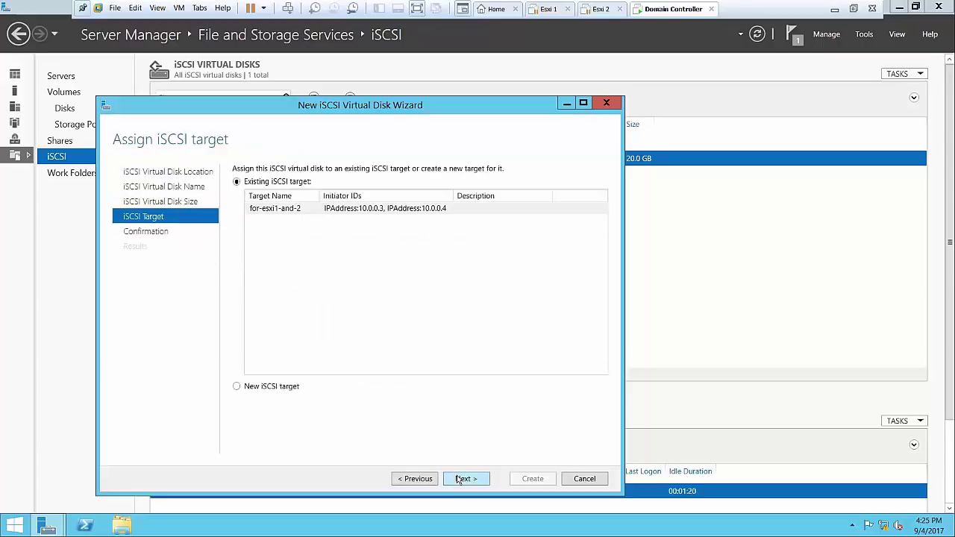
{"action": "left_click", "coordinate": [459, 479]}
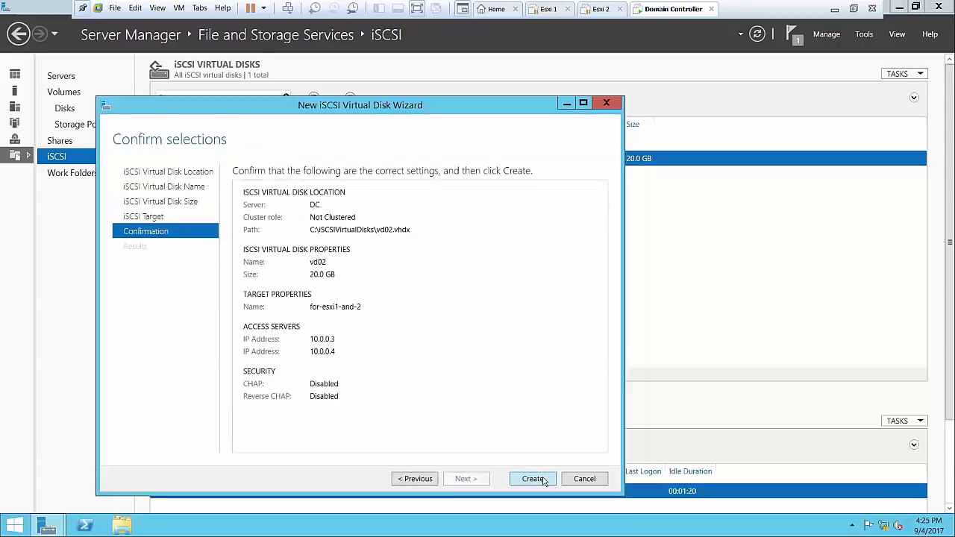
{"action": "left_click", "coordinate": [542, 480]}
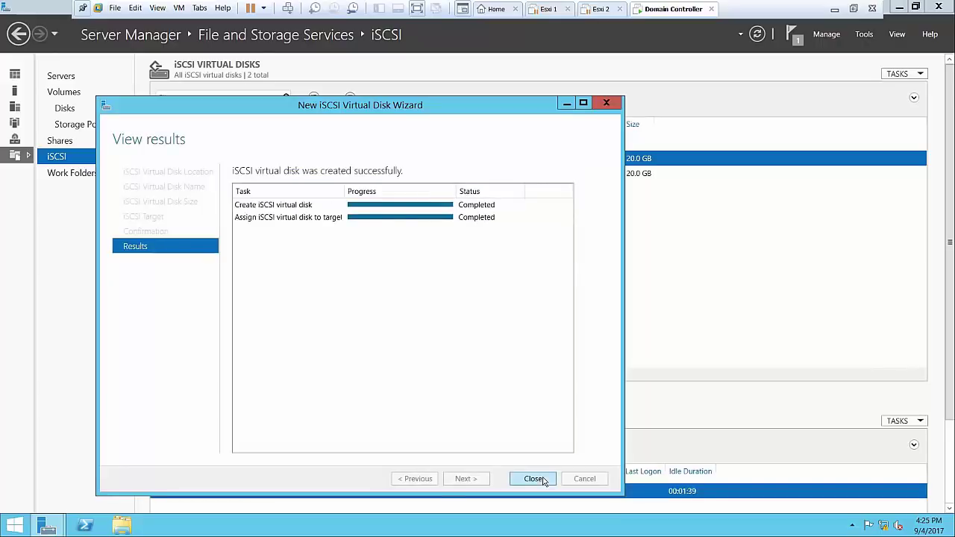
{"action": "left_click", "coordinate": [535, 480]}
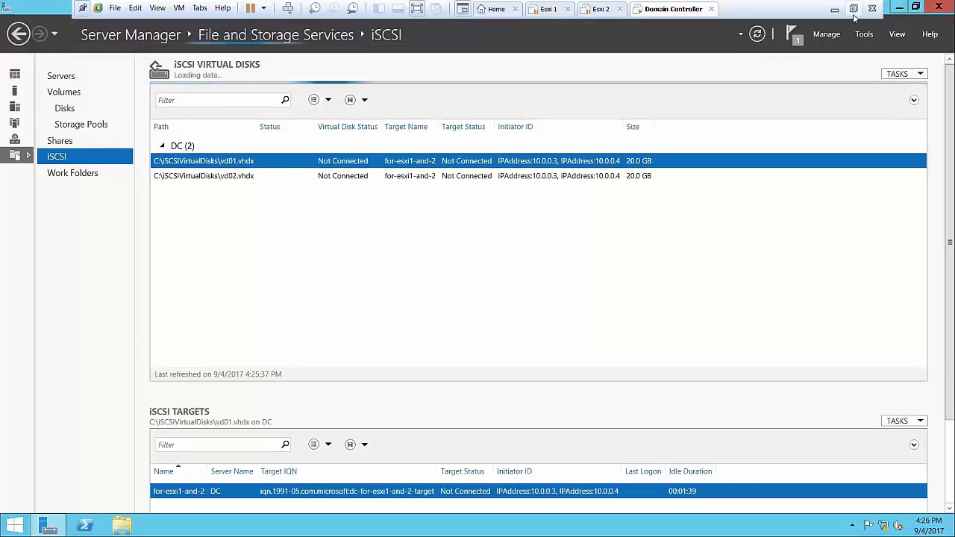
Inspect the Domain Controller VM's bridged network adapter settings, cancel without changes, and return to Home
{"action": "left_click", "coordinate": [902, 11]}
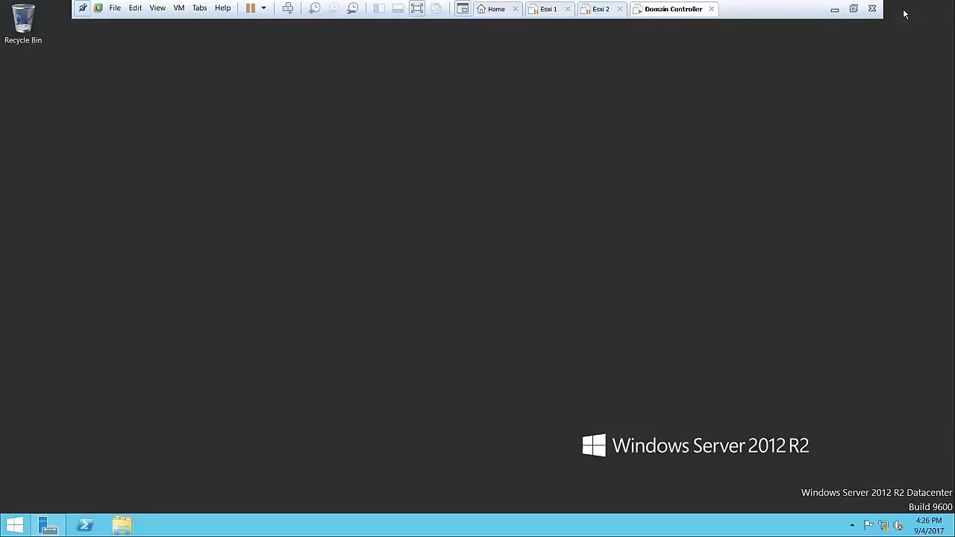
{"action": "left_click", "coordinate": [501, 7]}
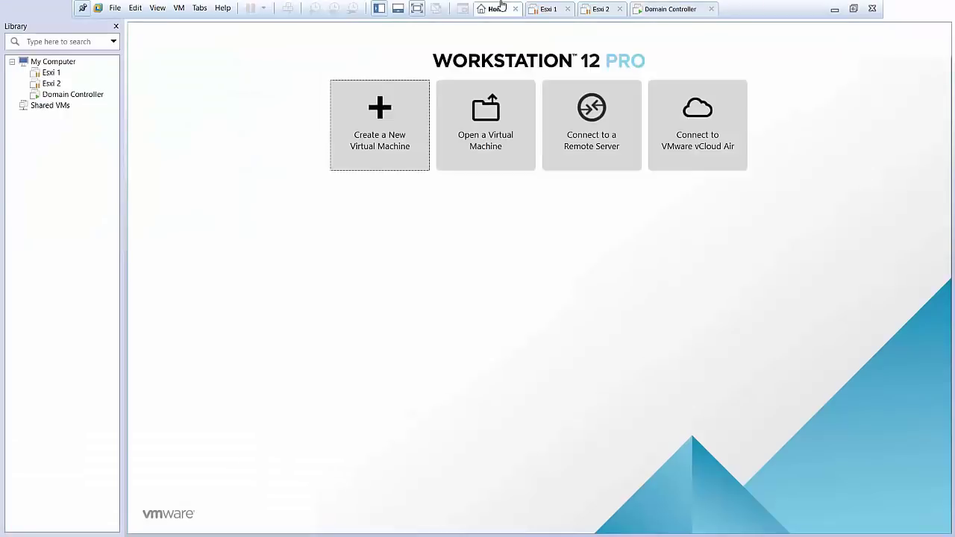
{"action": "left_click", "coordinate": [697, 8]}
{"action": "right_click", "coordinate": [694, 7]}
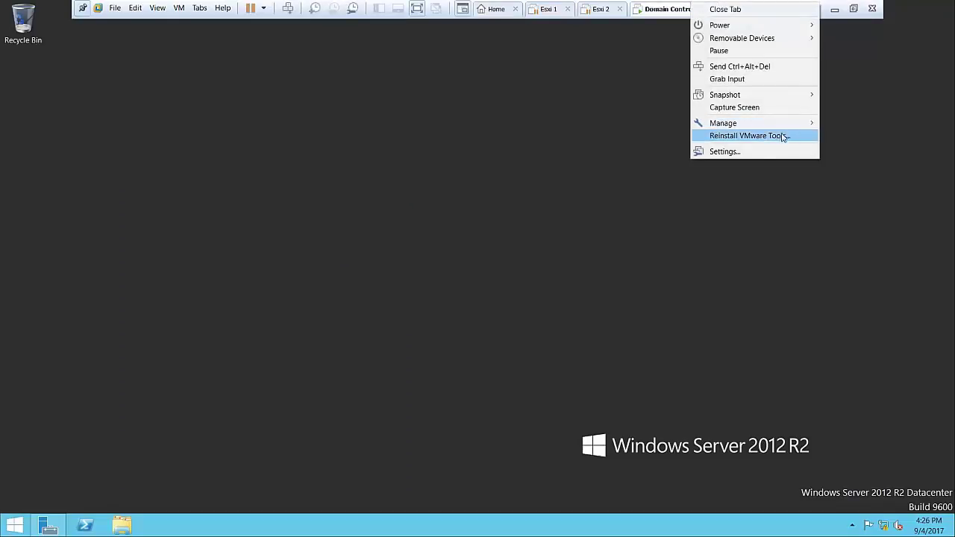
{"action": "left_click", "coordinate": [760, 149]}
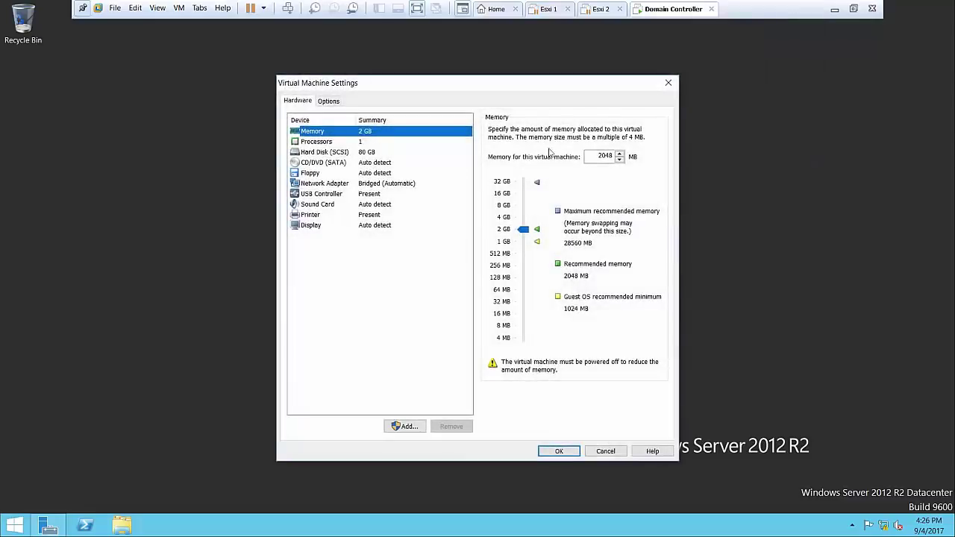
{"action": "left_click", "coordinate": [379, 184]}
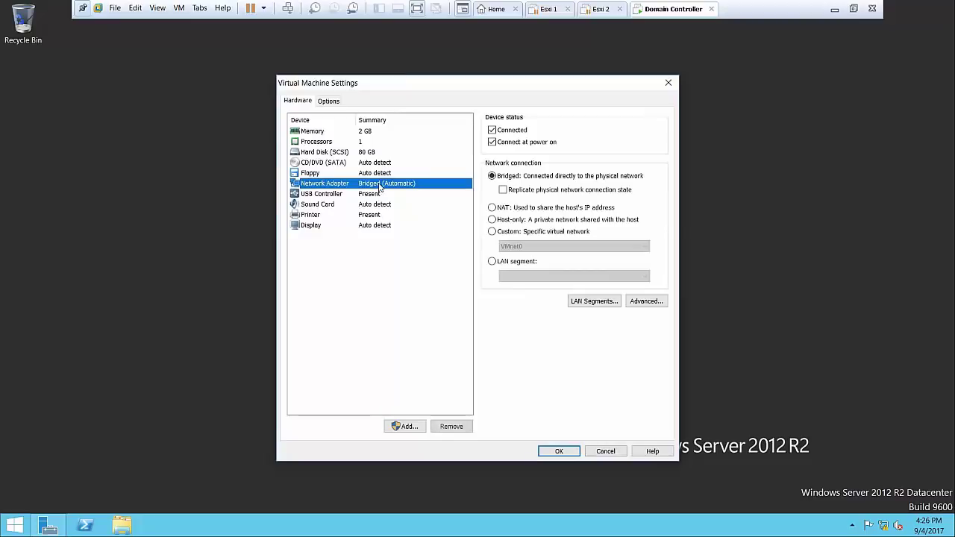
{"action": "left_click", "coordinate": [606, 451]}
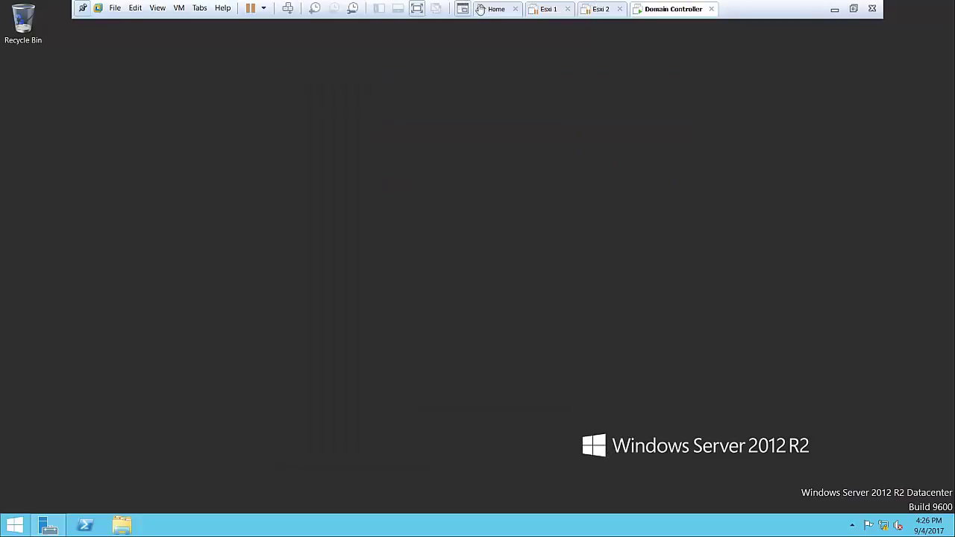
{"action": "left_click", "coordinate": [481, 9]}
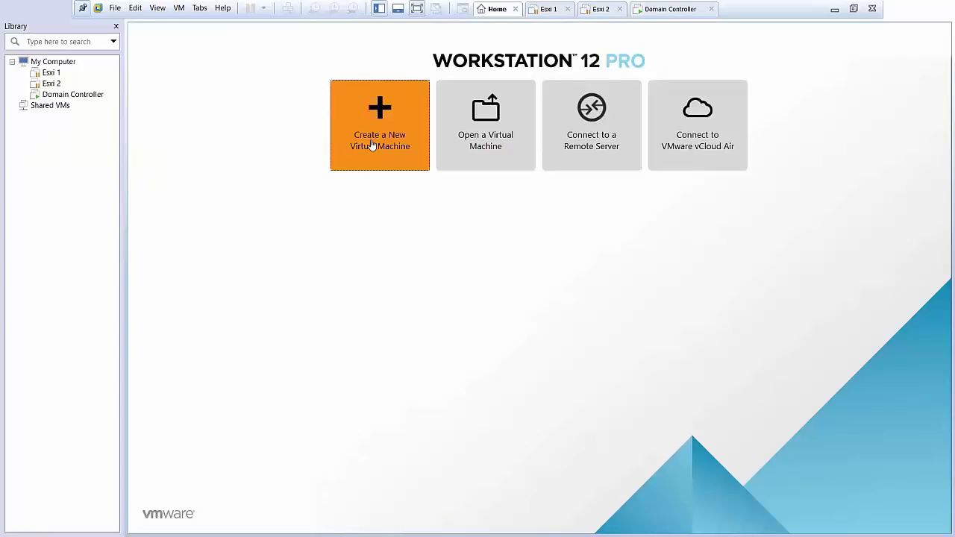
Start a typical new VM using the detected Windows Server 2012 R2 image
{"action": "left_click", "coordinate": [372, 145]}
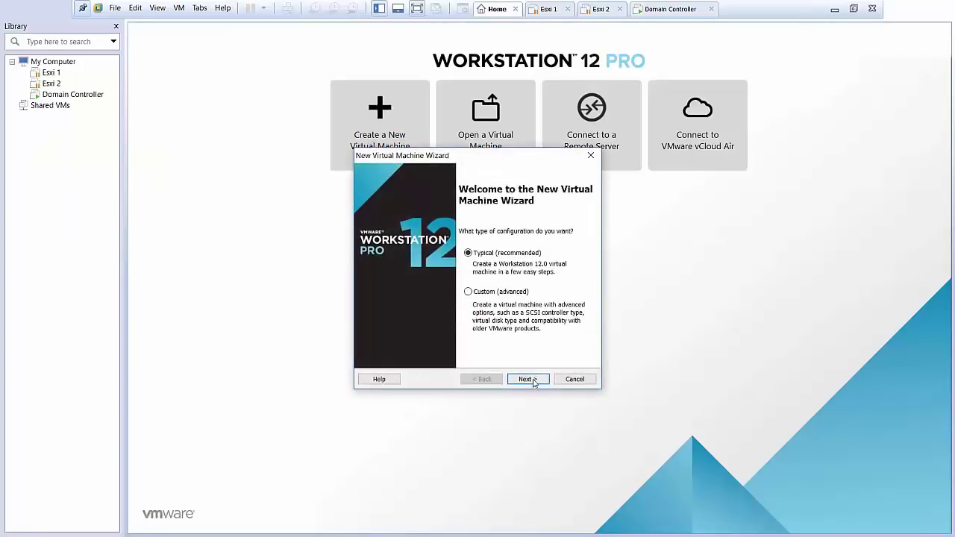
{"action": "left_click", "coordinate": [532, 380]}
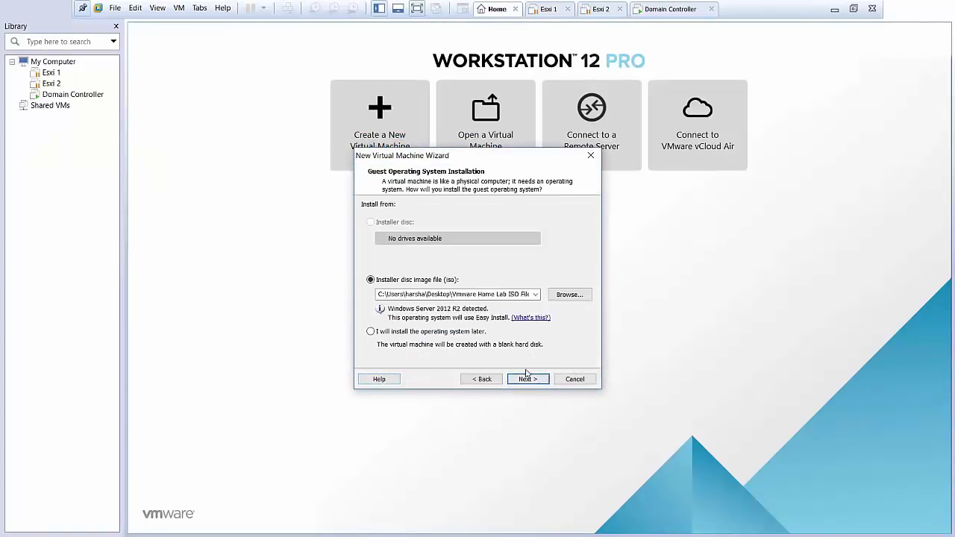
{"action": "left_click", "coordinate": [514, 379]}
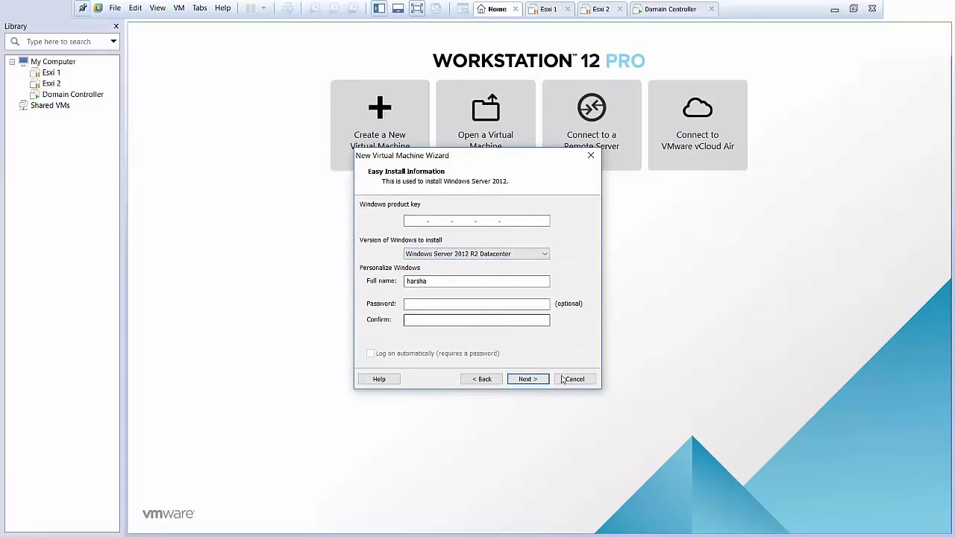
{"action": "left_click", "coordinate": [539, 380]}
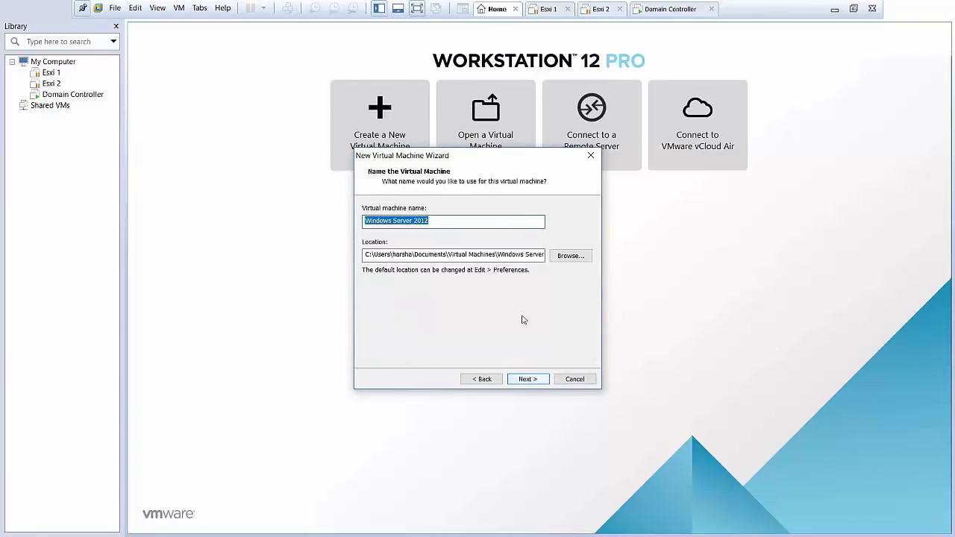
Name the VM vcenter and set its location to E:\Vcenter
{"action": "left_click", "coordinate": [559, 258]}
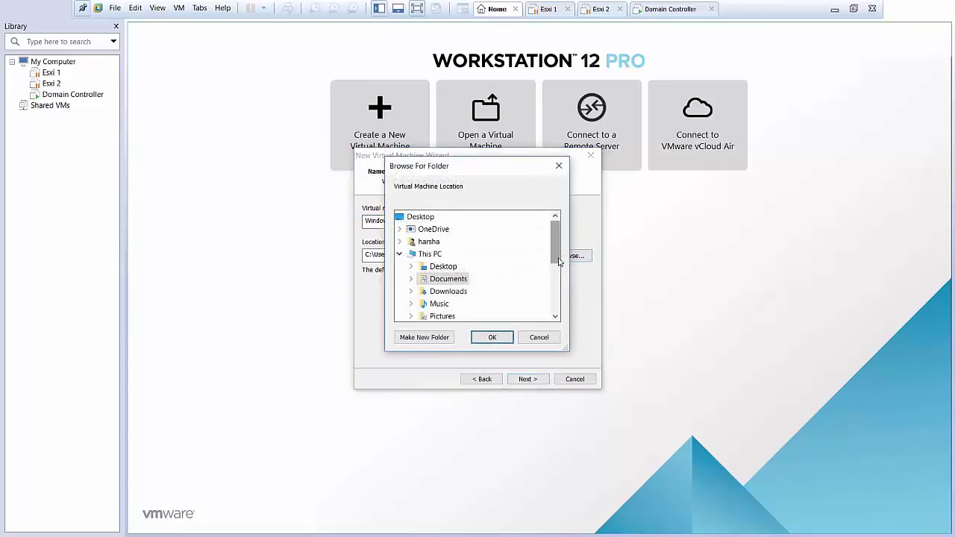
{"action": "left_click", "coordinate": [530, 339]}
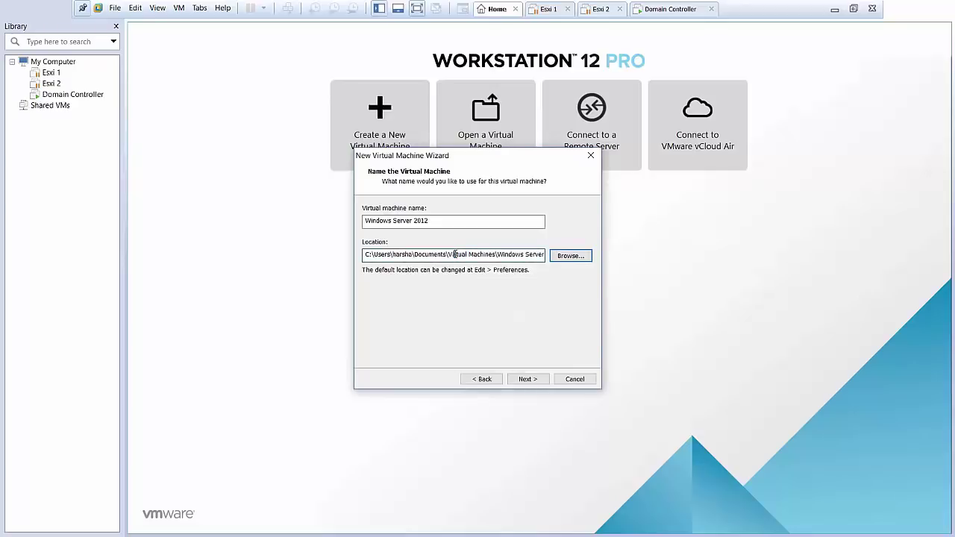
{"action": "triple_click", "coordinate": [455, 254]}
{"action": "type", "text": "E:\\Esxi 1"}
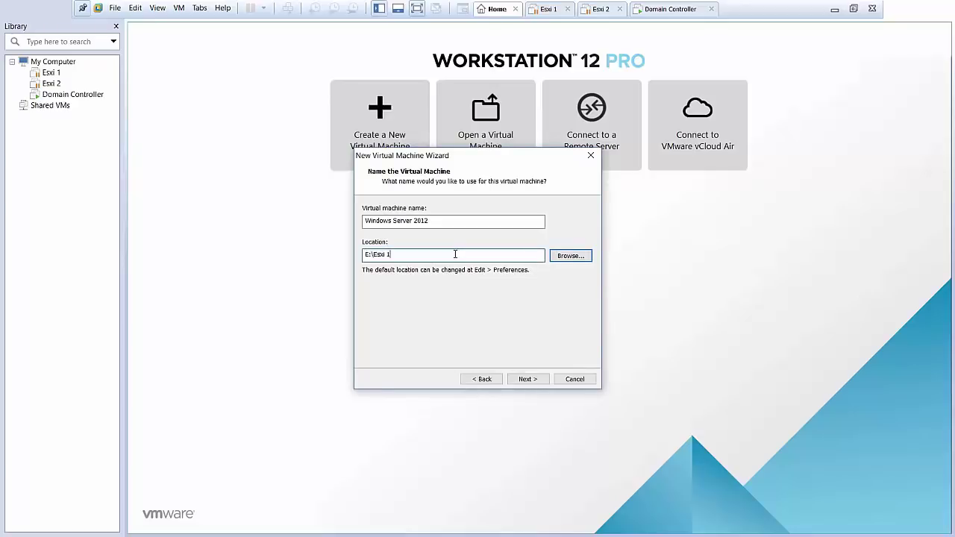
{"action": "key", "text": "BackSpace"}
{"action": "key", "text": "BackSpace"}
{"action": "key", "text": "BackSpace"}
{"action": "key", "text": "BackSpace"}
{"action": "key", "text": "BackSpace"}
{"action": "key", "text": "BackSpace"}
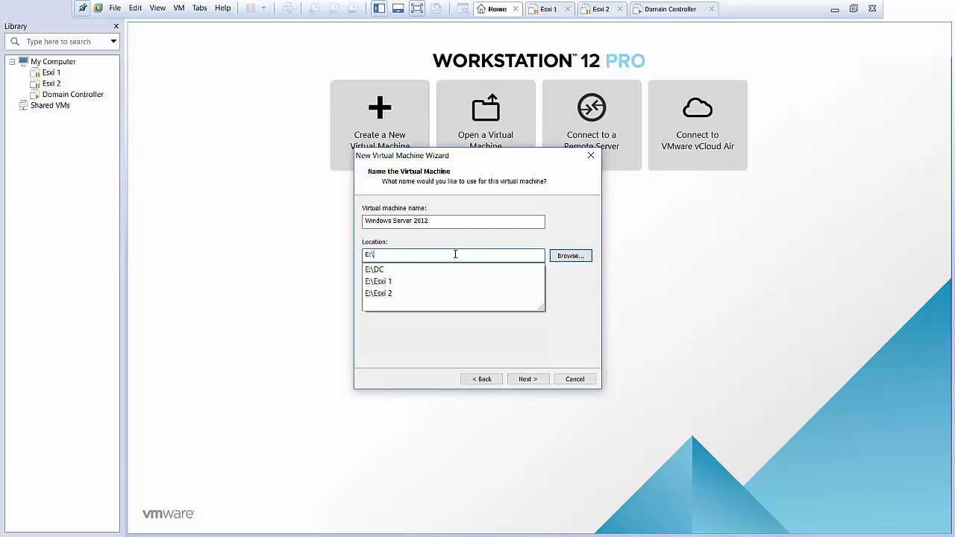
{"action": "type", "text": "Vcenter"}
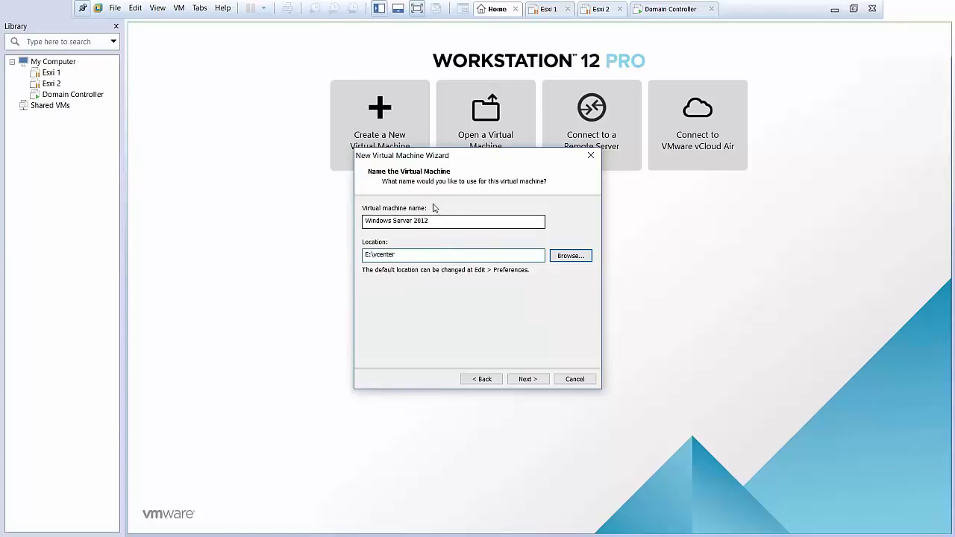
{"action": "left_click_drag", "start_coordinate": [433, 222], "coordinate": [178, 174]}
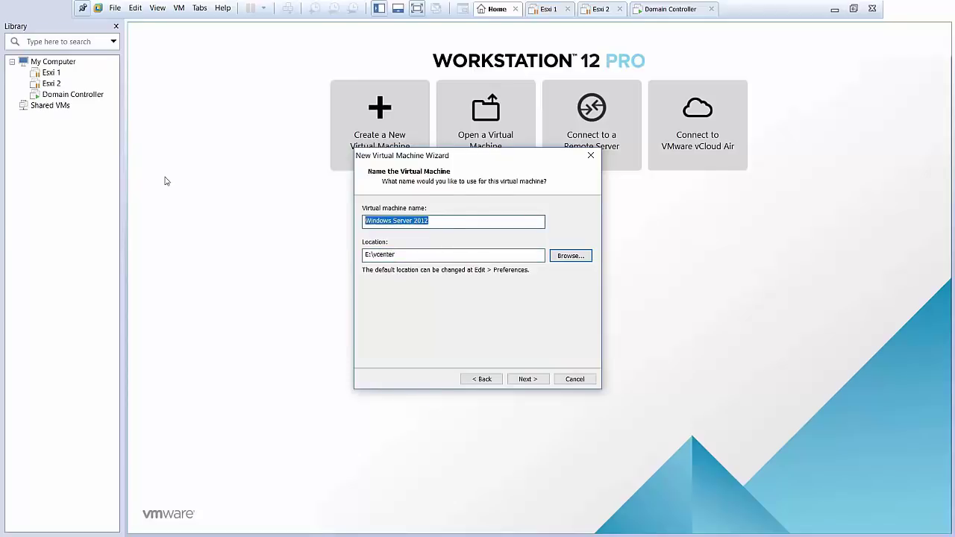
{"action": "type", "text": "vc"}
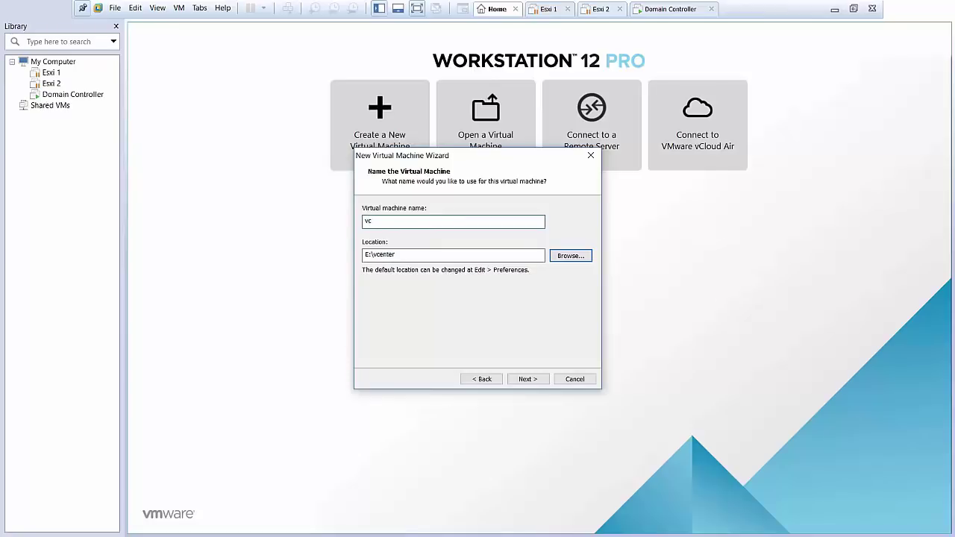
{"action": "type", "text": "enter"}
{"action": "left_click", "coordinate": [537, 380]}
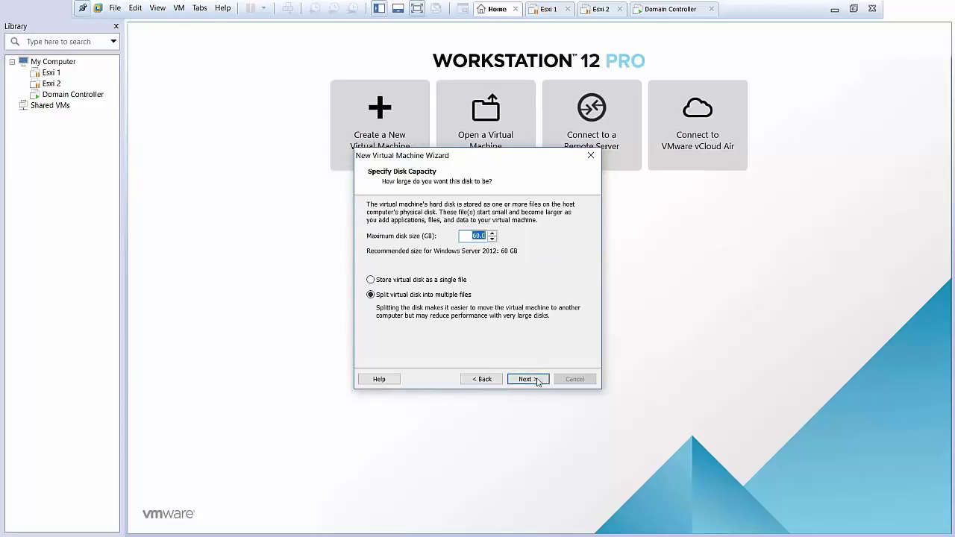
Store the 60 GB disk as a single file; set bridged networking, 2 processors, 8192 MB memory
{"action": "left_click", "coordinate": [436, 279]}
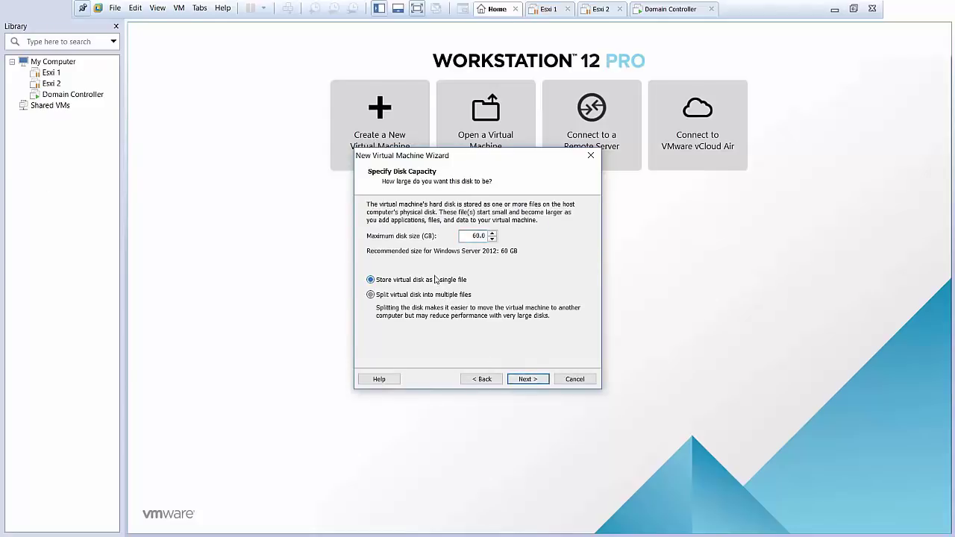
{"action": "left_click", "coordinate": [528, 379]}
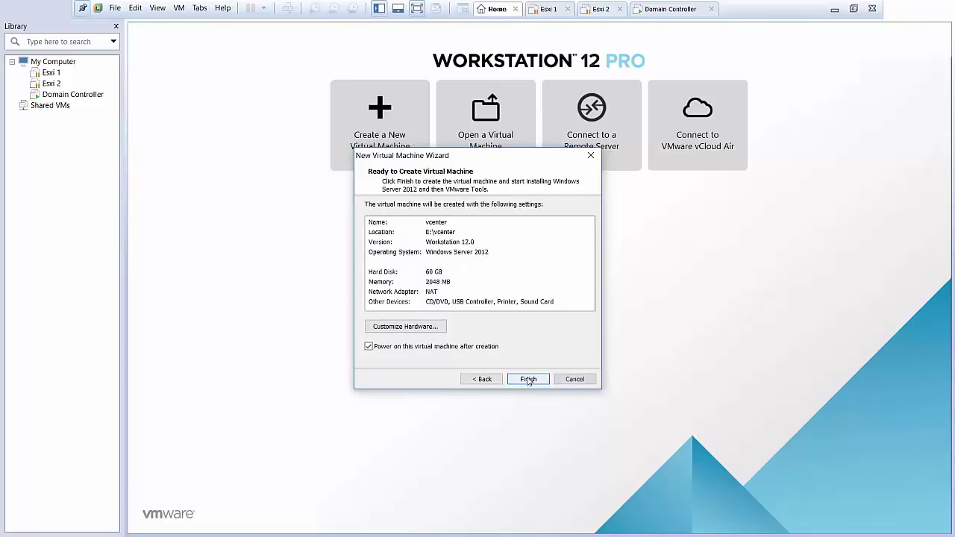
{"action": "left_click", "coordinate": [421, 329]}
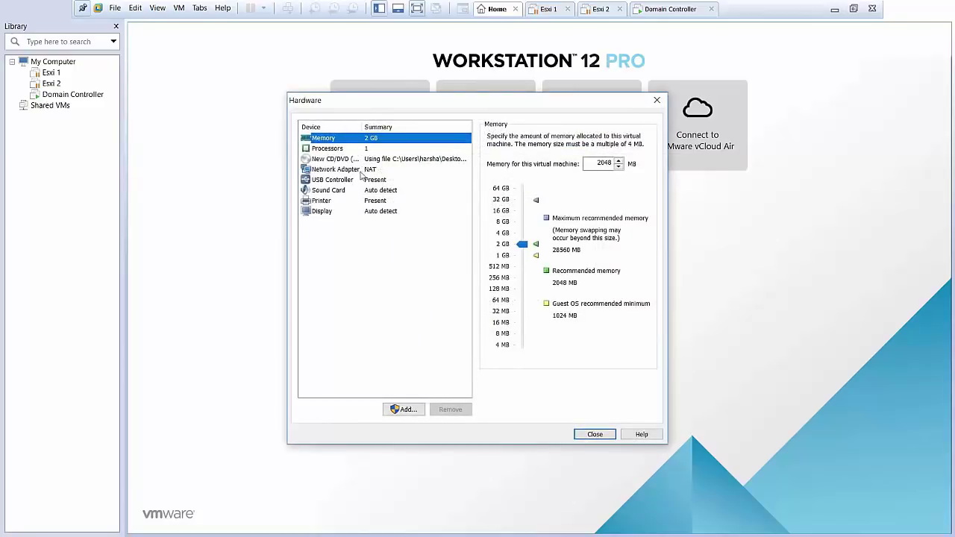
{"action": "left_click", "coordinate": [362, 171]}
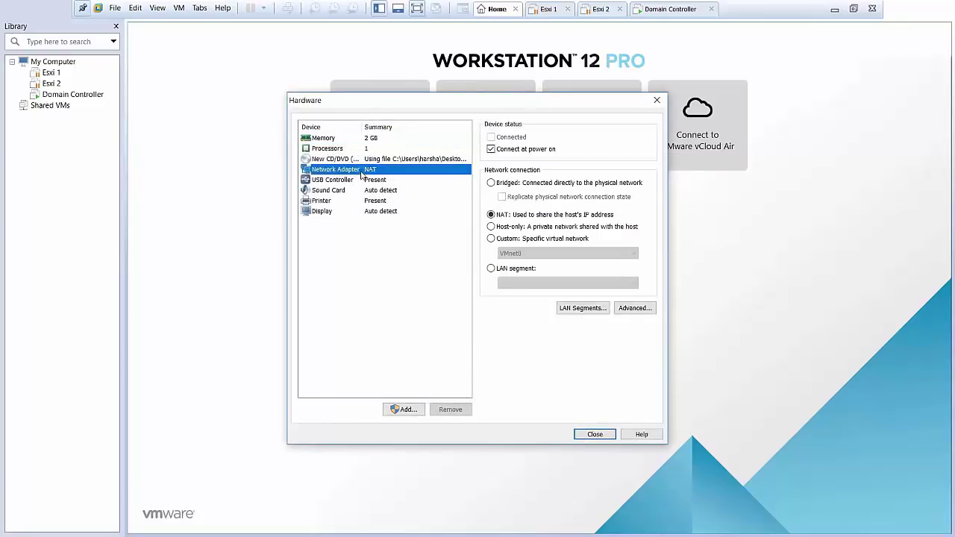
{"action": "left_click", "coordinate": [492, 184]}
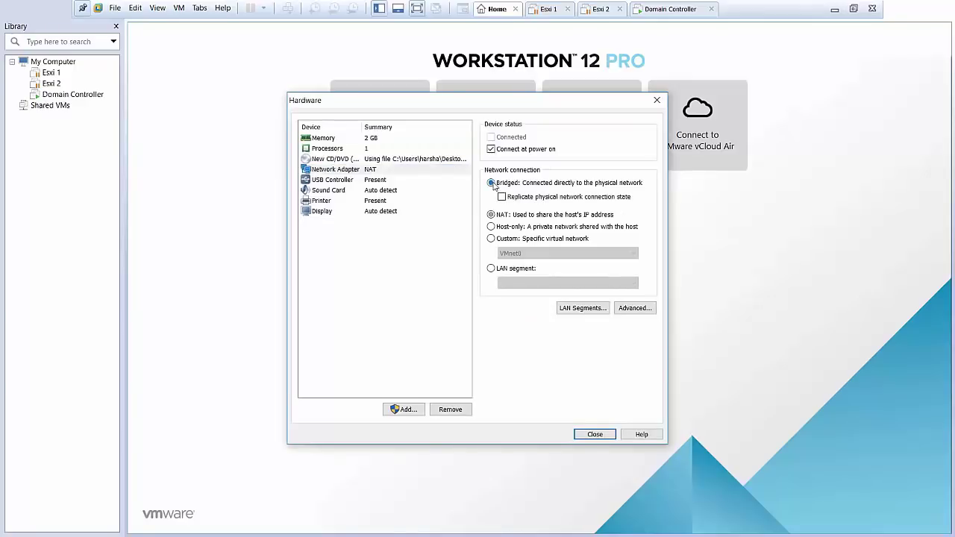
{"action": "left_click", "coordinate": [387, 149]}
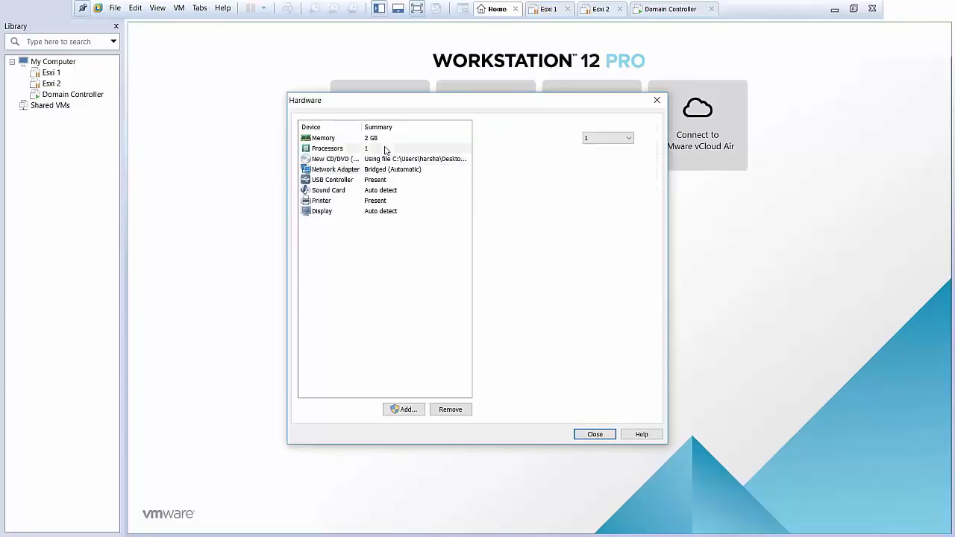
{"action": "left_click", "coordinate": [599, 139]}
{"action": "left_click", "coordinate": [591, 158]}
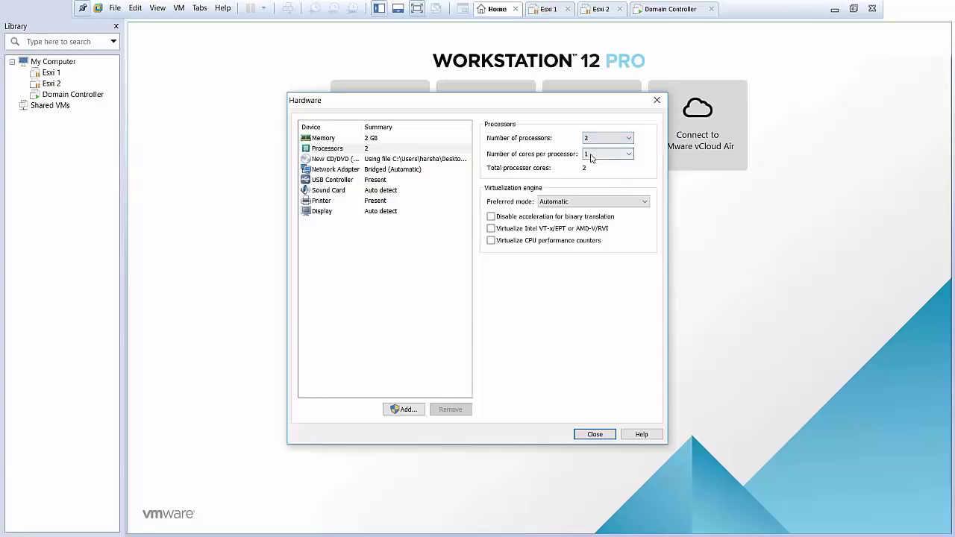
{"action": "left_click", "coordinate": [380, 138]}
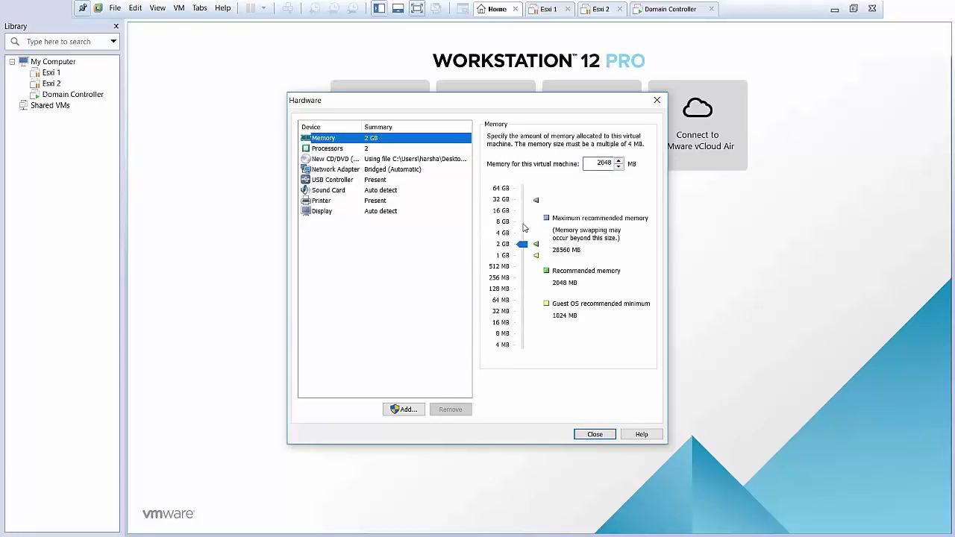
{"action": "left_click", "coordinate": [523, 224]}
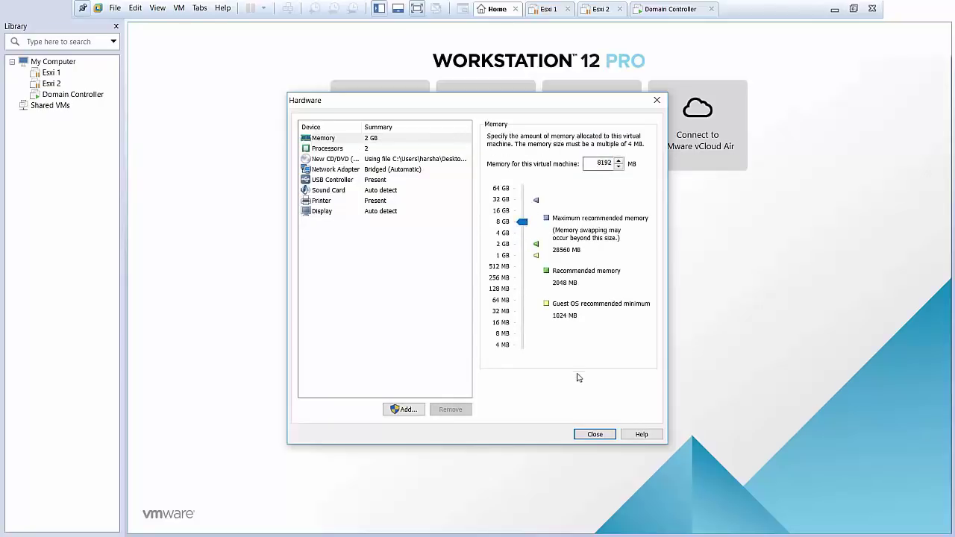
{"action": "left_click", "coordinate": [589, 435]}
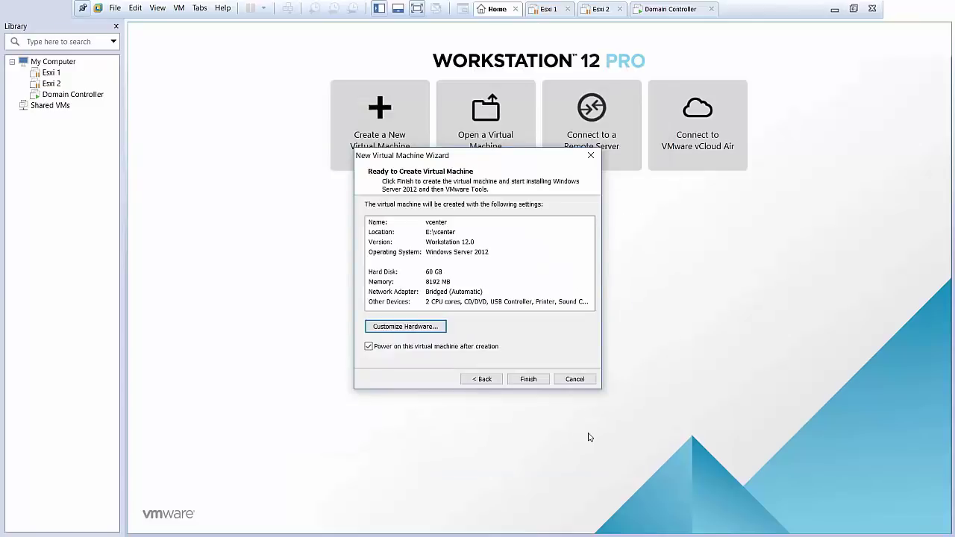
Finish creating the vcenter VM, then sign out of its new Windows Server 2012 R2 session
{"action": "left_click", "coordinate": [528, 380]}
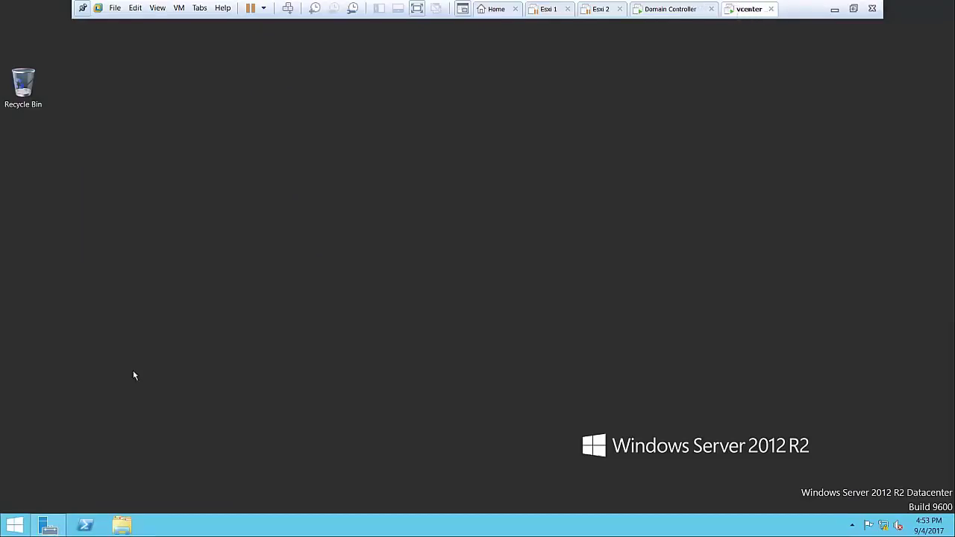
{"action": "left_click", "coordinate": [3, 523]}
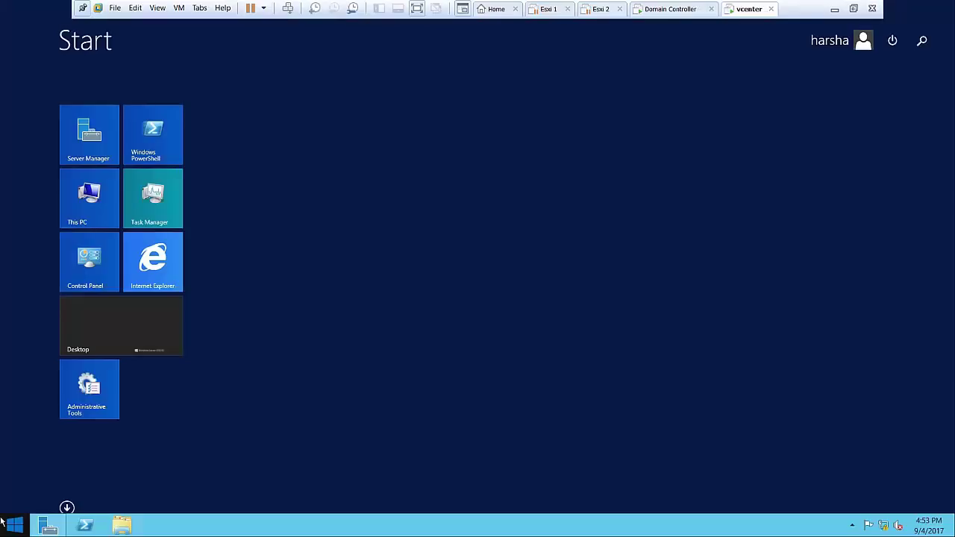
{"action": "key", "text": "super+x"}
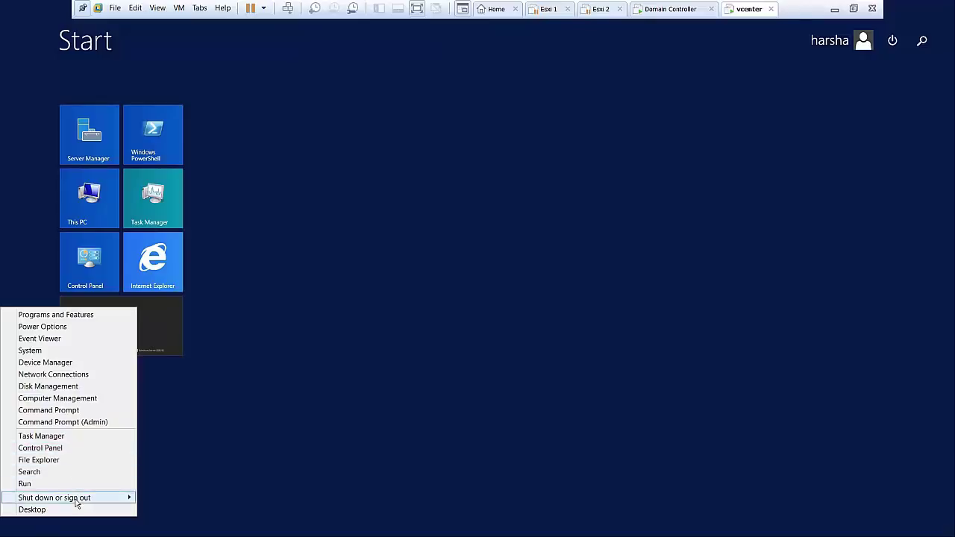
{"action": "mouse_move", "coordinate": [87, 499]}
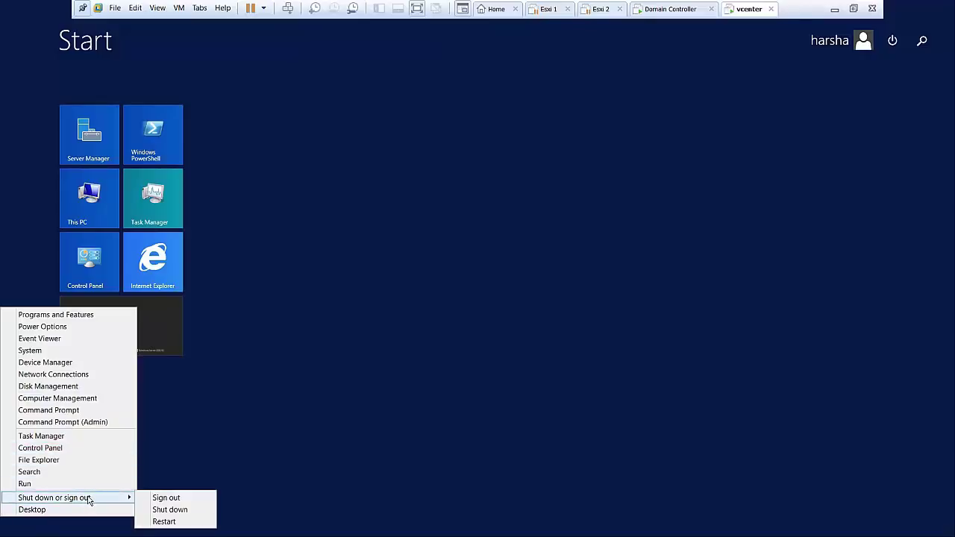
{"action": "left_click", "coordinate": [191, 502]}
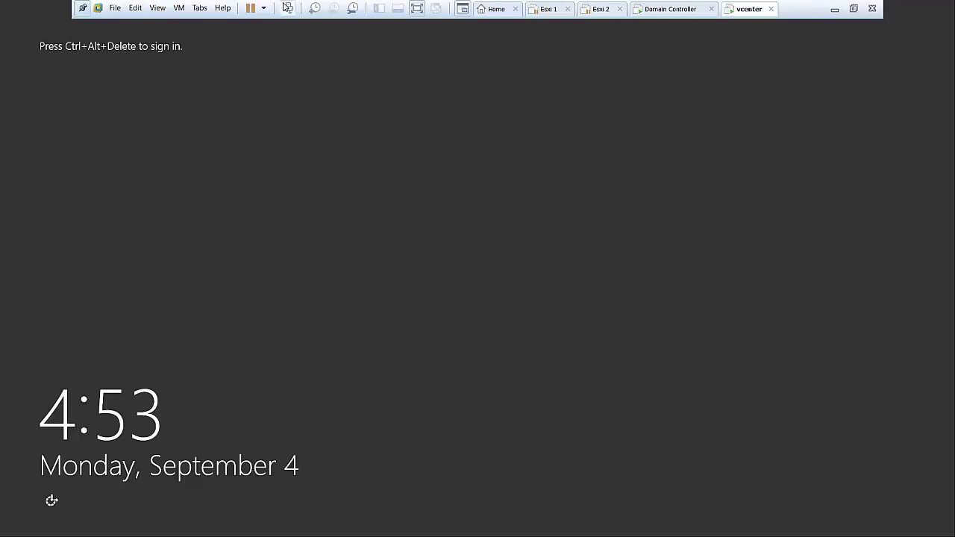
Sign in as Administrator and enter and confirm the required new password
{"action": "left_click", "coordinate": [287, 8]}
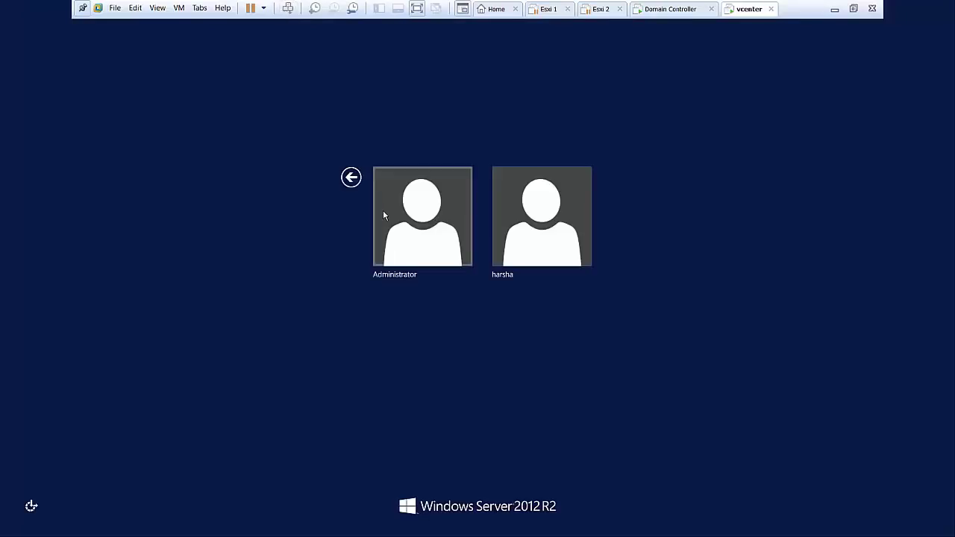
{"action": "left_click", "coordinate": [416, 229]}
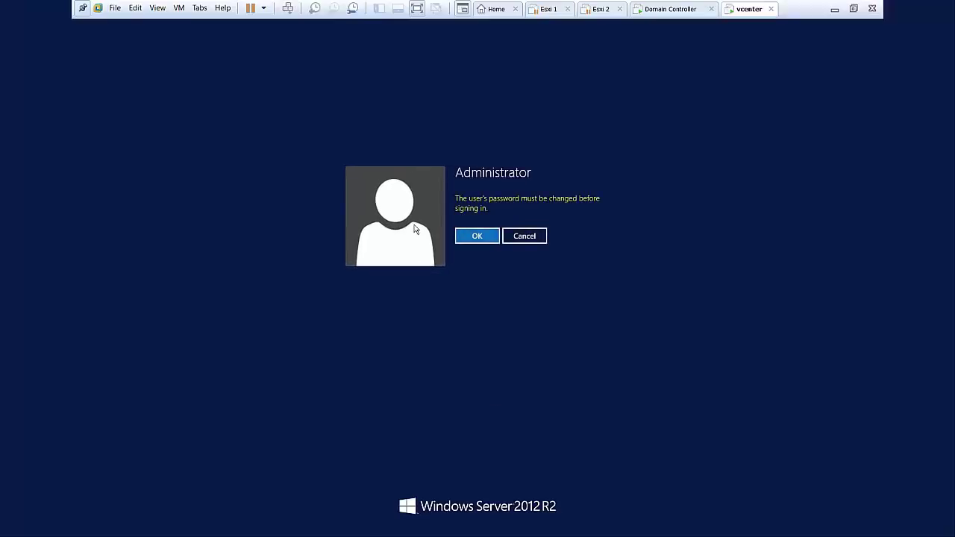
{"action": "left_click", "coordinate": [476, 236]}
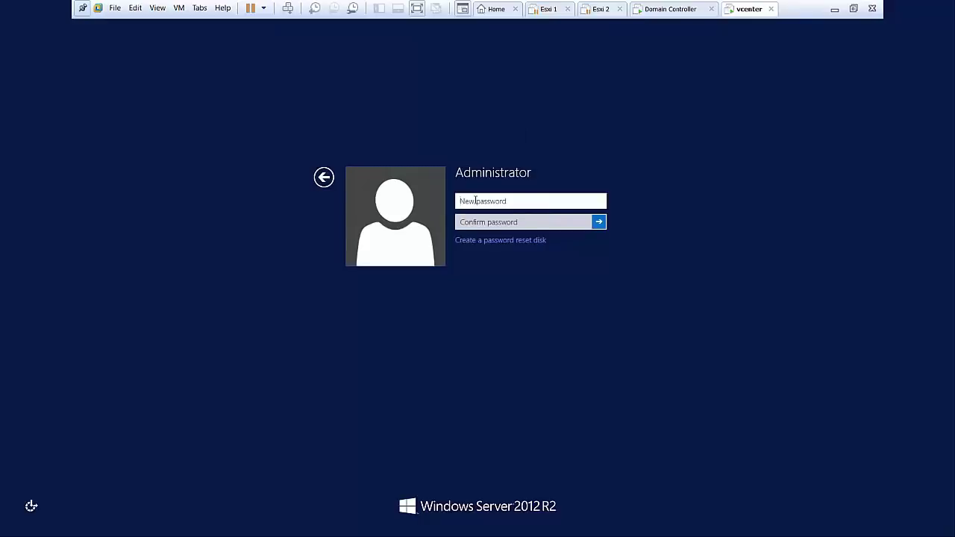
{"action": "type", "text": "P•••••••"}
{"action": "key", "text": "Tab"}
{"action": "type", "text": "•"}
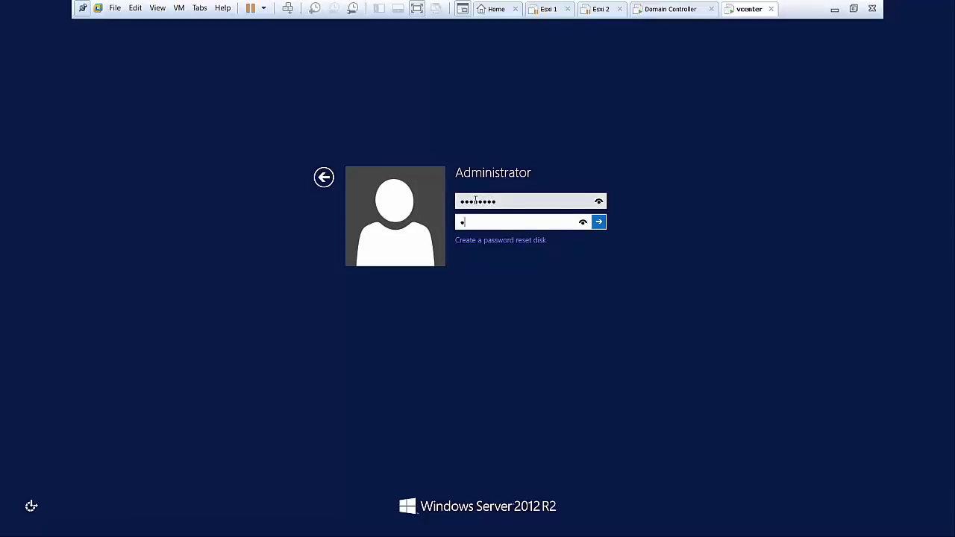
{"action": "type", "text": "•••••••"}
{"action": "key", "text": "Return"}
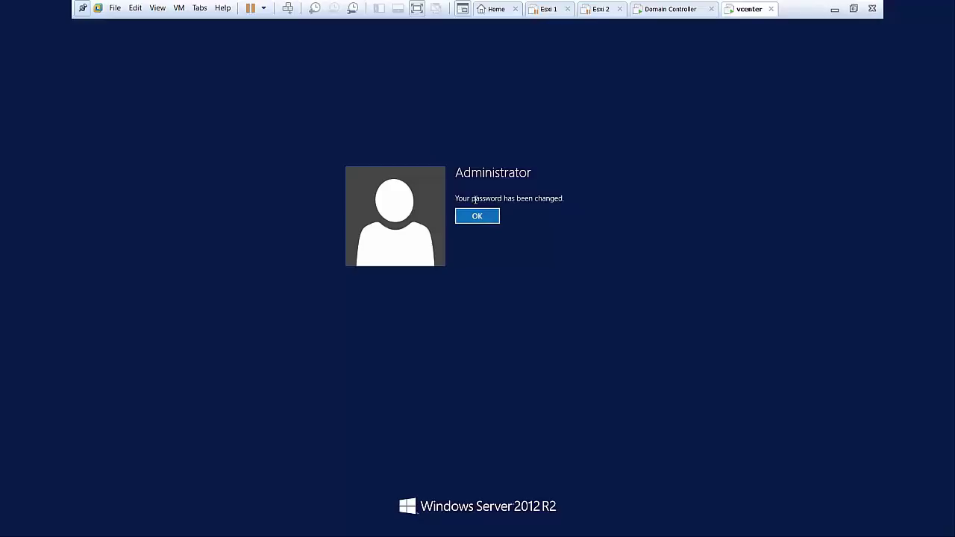
{"action": "key", "text": "Return"}
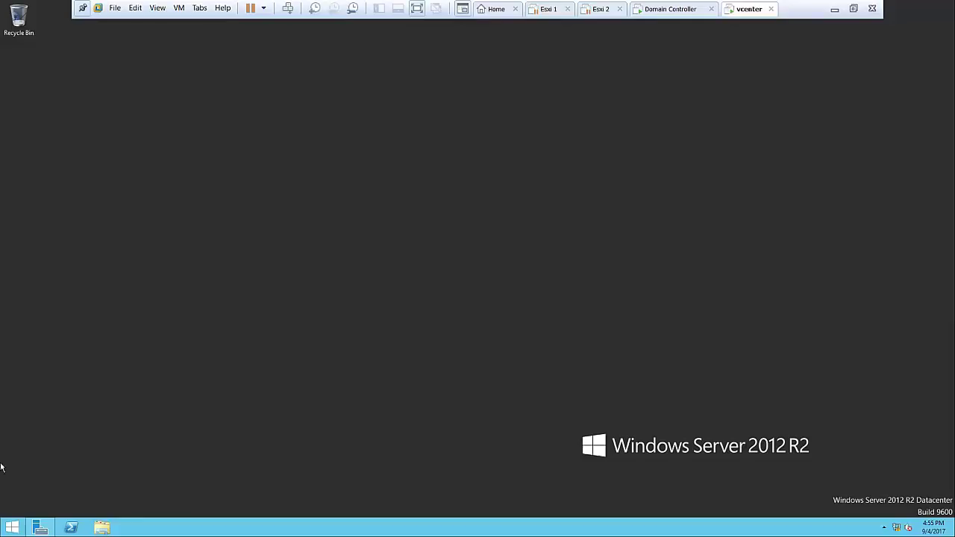
Rename the computer to Vcenter and set it to join the harsha.com domain
{"action": "left_click", "coordinate": [11, 528]}
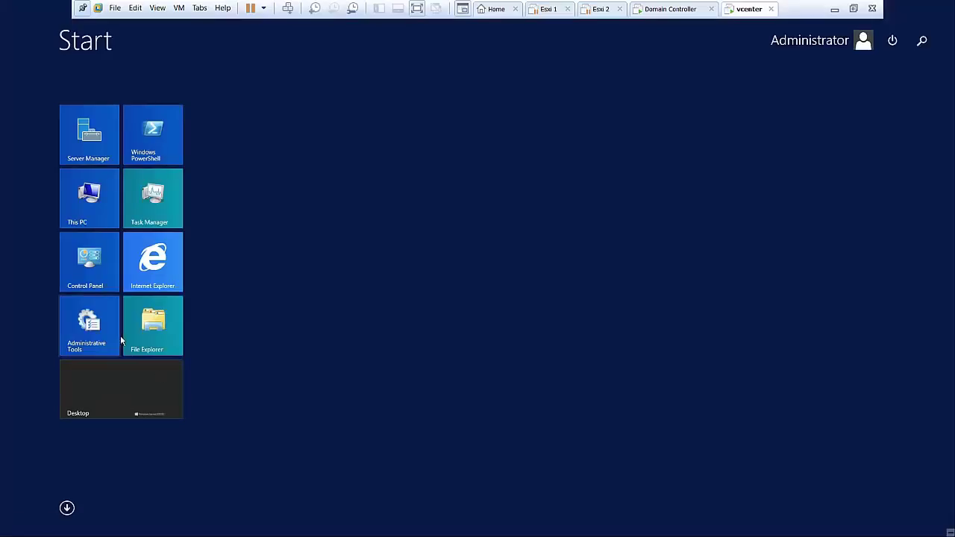
{"action": "right_click", "coordinate": [98, 193]}
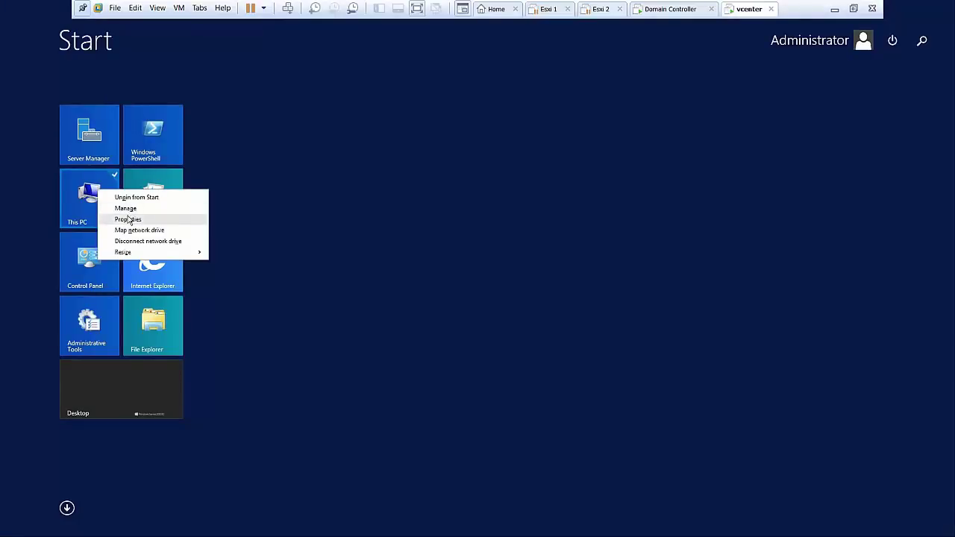
{"action": "left_click", "coordinate": [127, 219]}
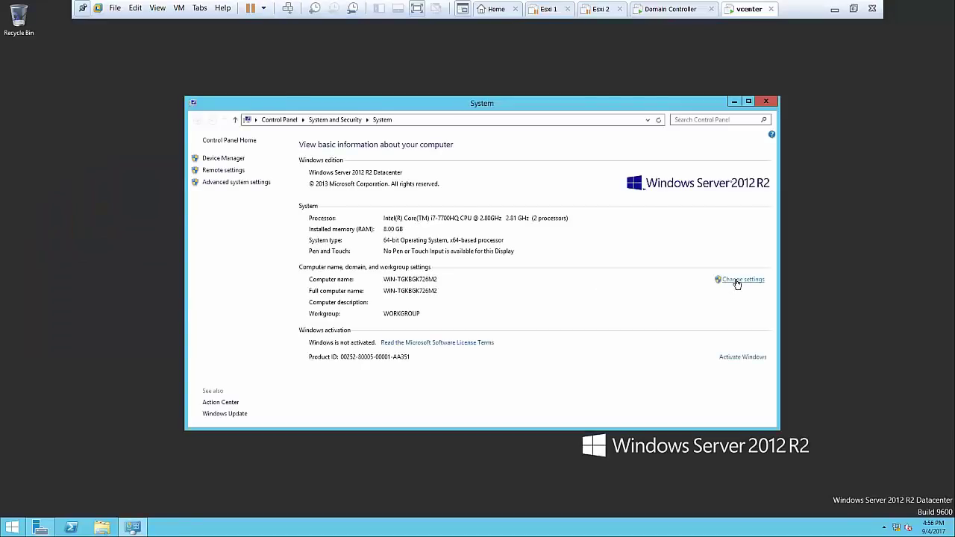
{"action": "left_click", "coordinate": [738, 280]}
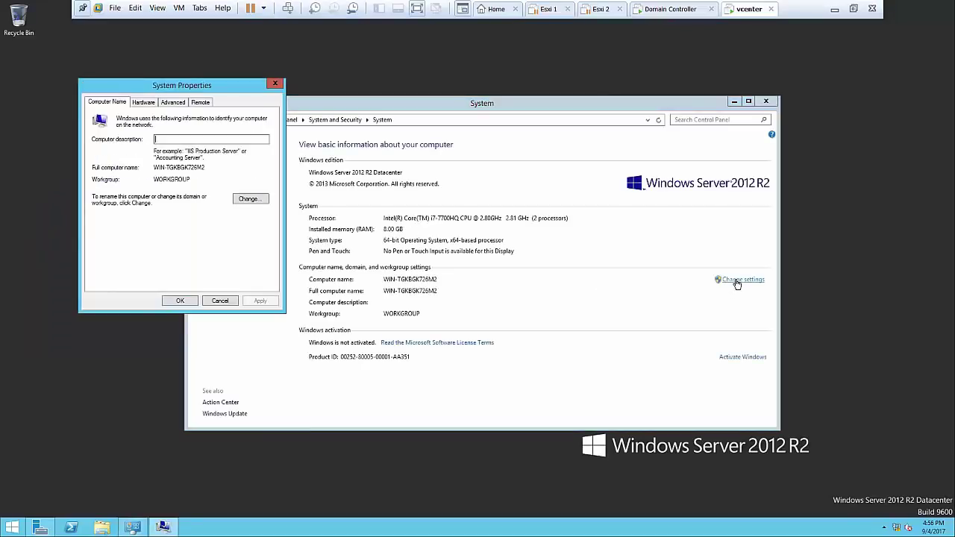
{"action": "left_click", "coordinate": [249, 200]}
{"action": "key", "text": "BackSpace"}
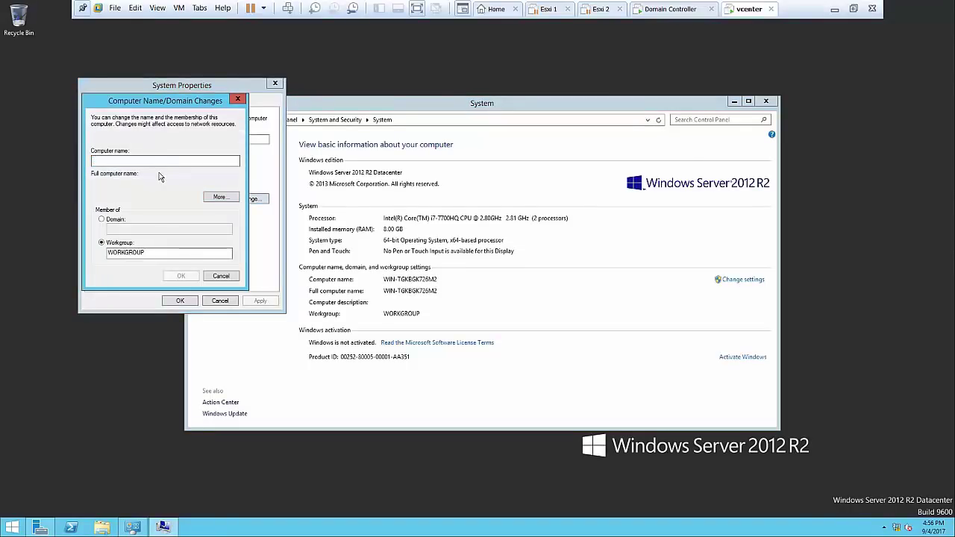
{"action": "type", "text": "Vcenter"}
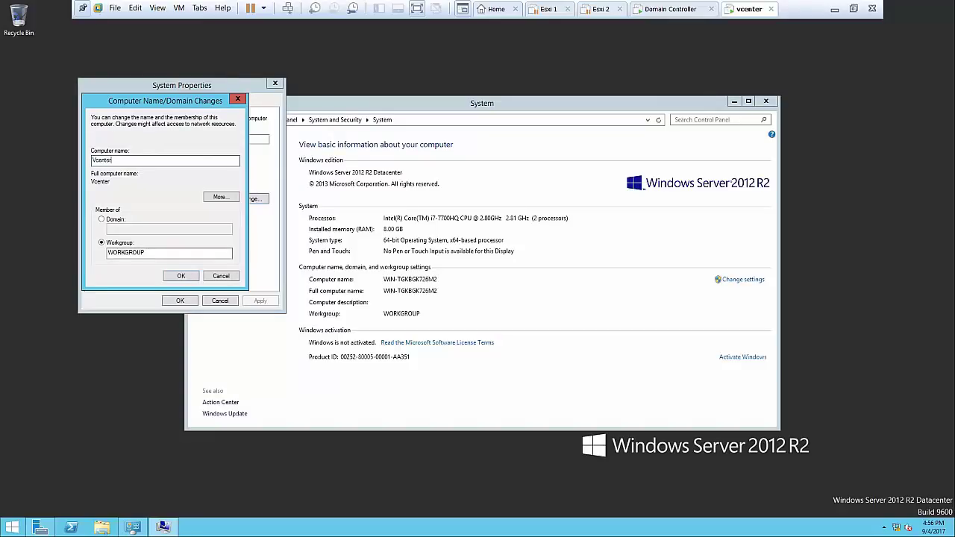
{"action": "key", "text": "Tab"}
{"action": "key", "text": "Tab"}
{"action": "left_click", "coordinate": [102, 219]}
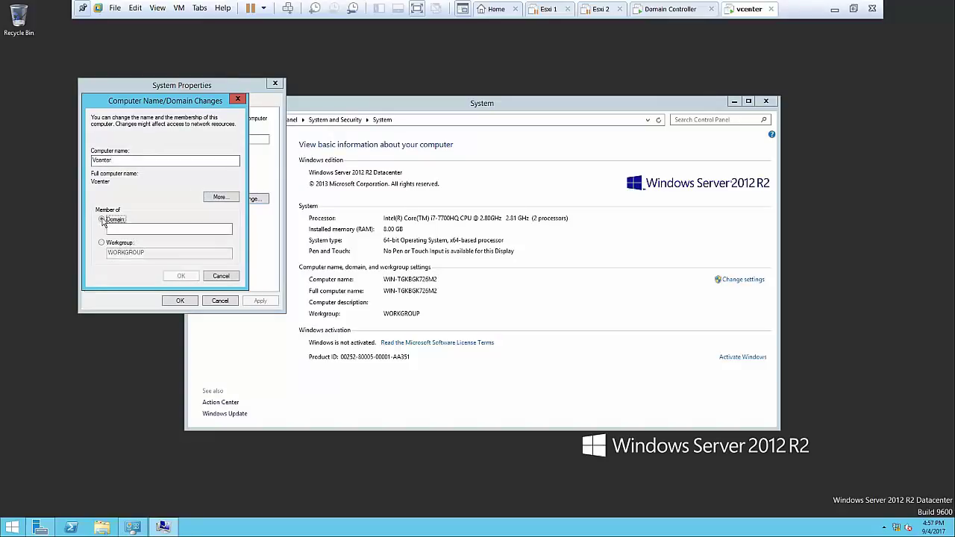
{"action": "left_click", "coordinate": [121, 229]}
{"action": "type", "text": "hars"}
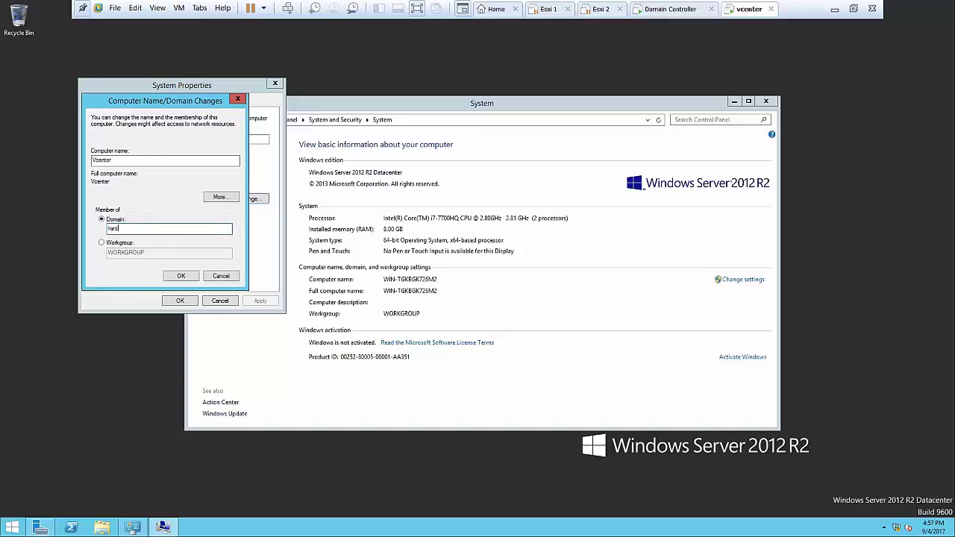
{"action": "type", "text": "ha.com"}
{"action": "left_click", "coordinate": [180, 276]}
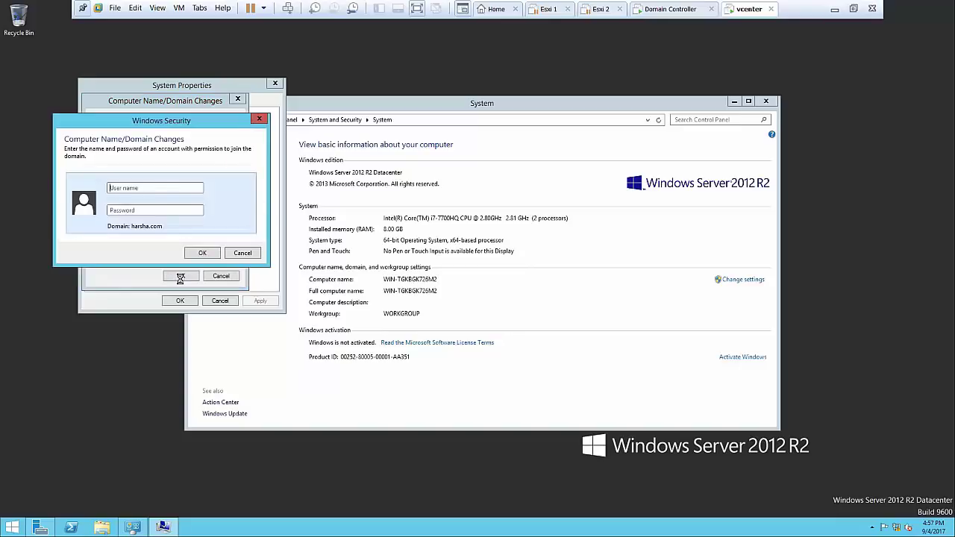
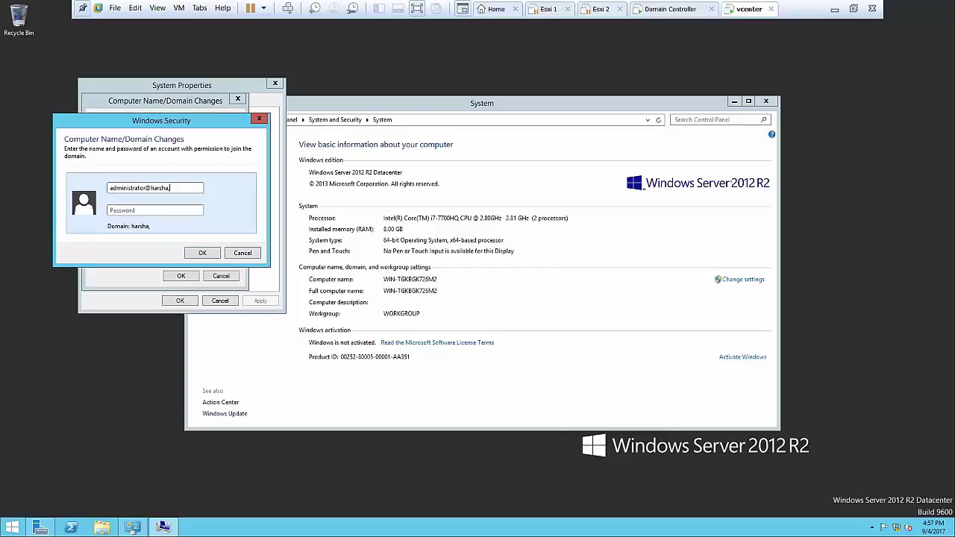
Supply the domain administrator credentials, acknowledge the welcome, and choose Restart Later
{"action": "key", "text": "Tab"}
{"action": "type", "text": "••••••••"}
{"action": "left_click", "coordinate": [200, 253]}
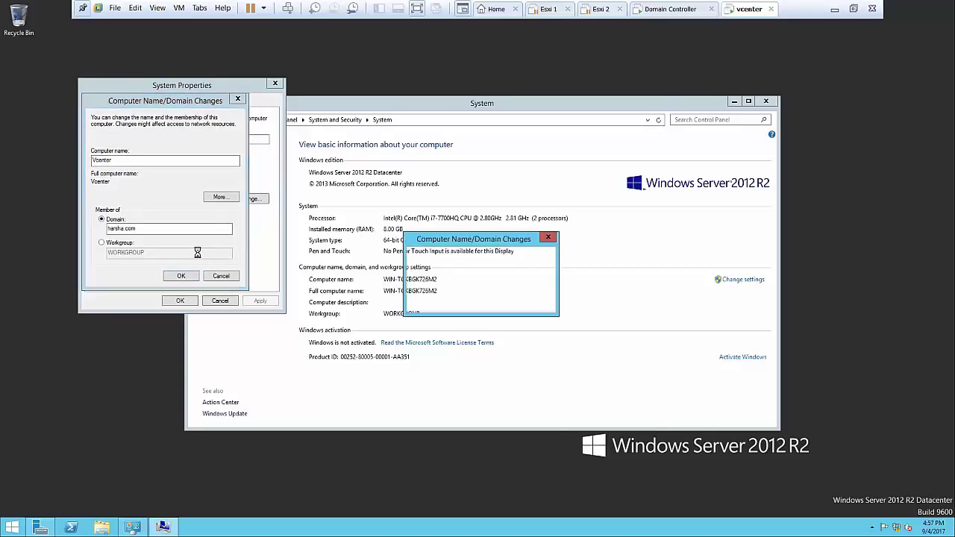
{"action": "left_click", "coordinate": [530, 302]}
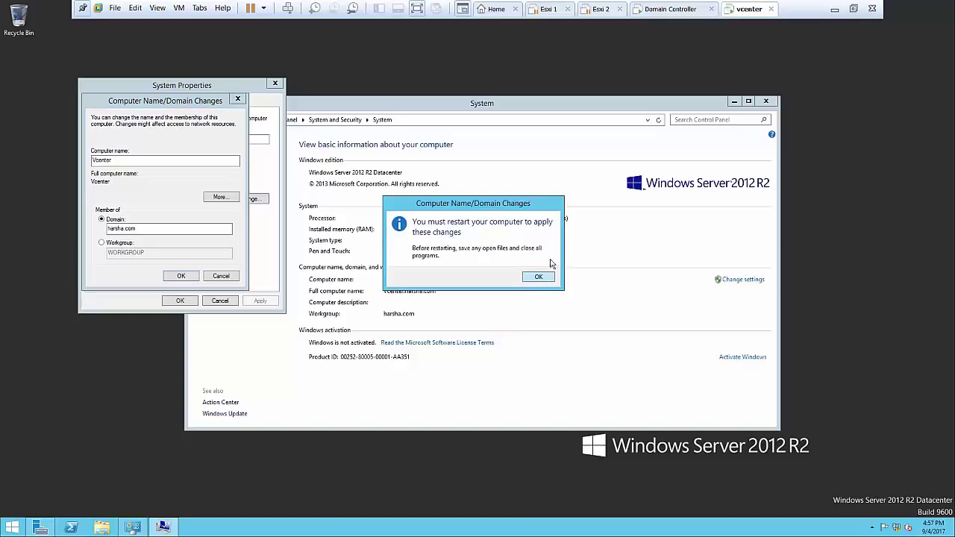
{"action": "left_click", "coordinate": [539, 278]}
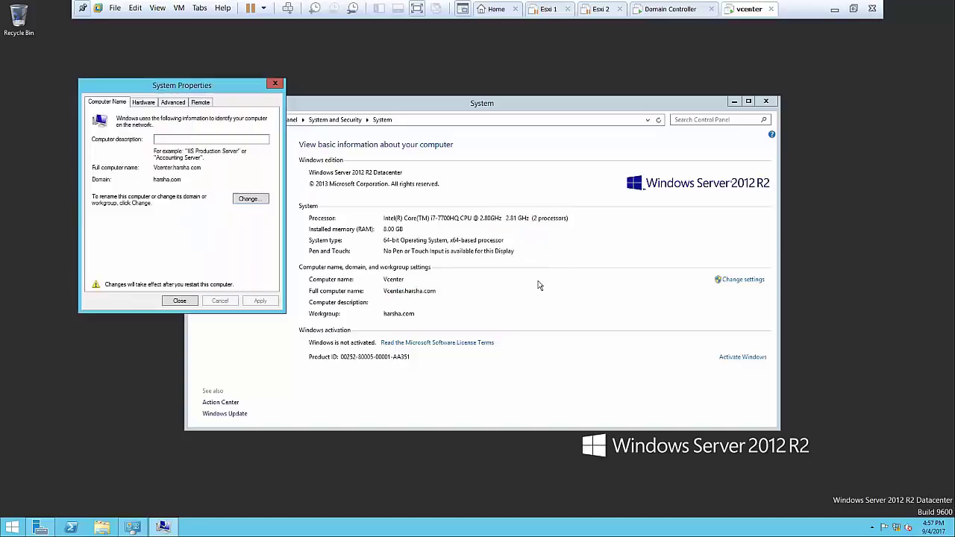
{"action": "left_click", "coordinate": [180, 301]}
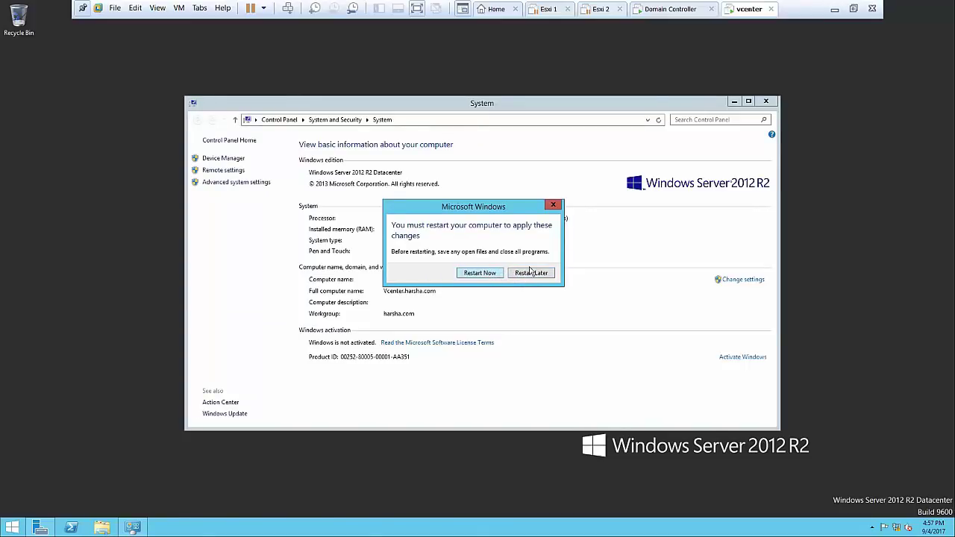
{"action": "left_click", "coordinate": [532, 273]}
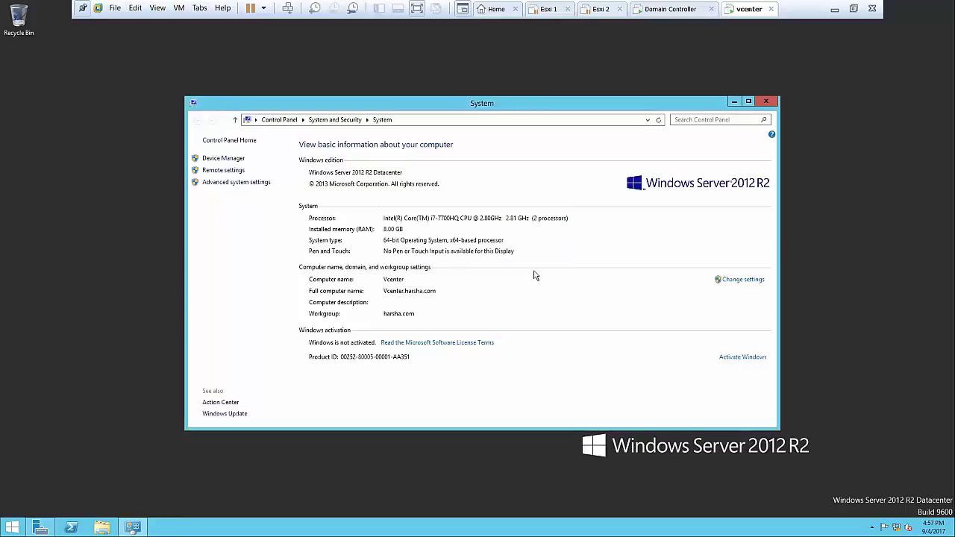
{"action": "left_click", "coordinate": [764, 101]}
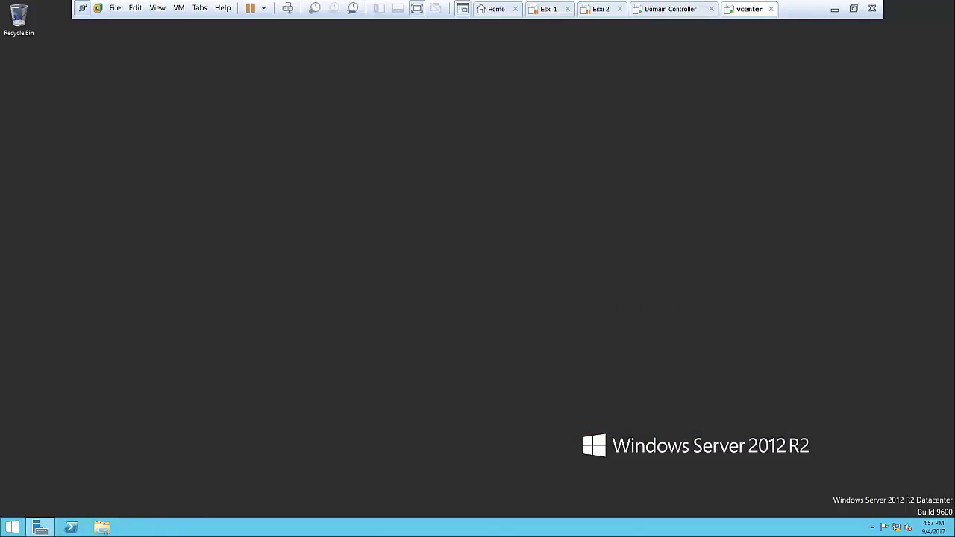
Point the vcenter VM's CD/DVD drive at the Windows Server 2012 R2 ISO in Vmware Home Lab ISO Files
{"action": "right_click", "coordinate": [752, 6]}
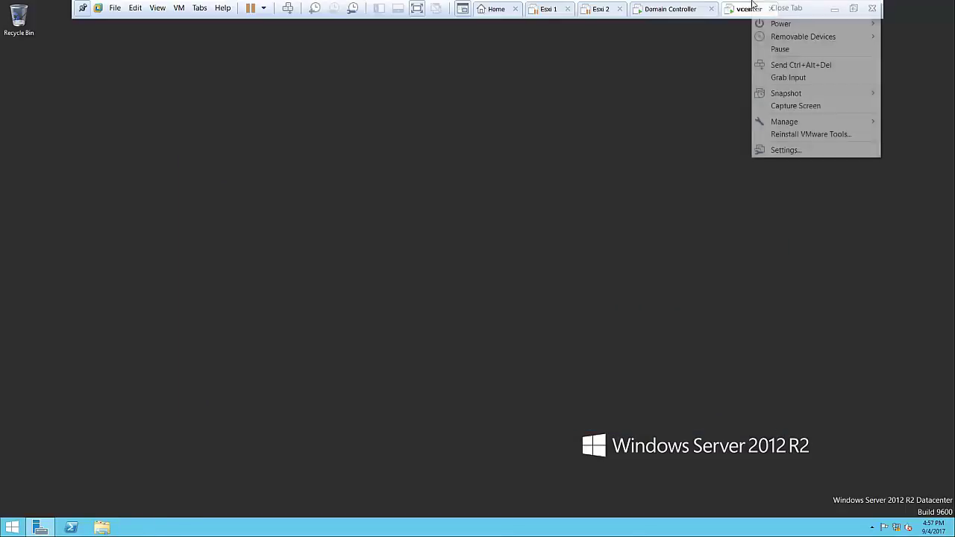
{"action": "left_click", "coordinate": [783, 150]}
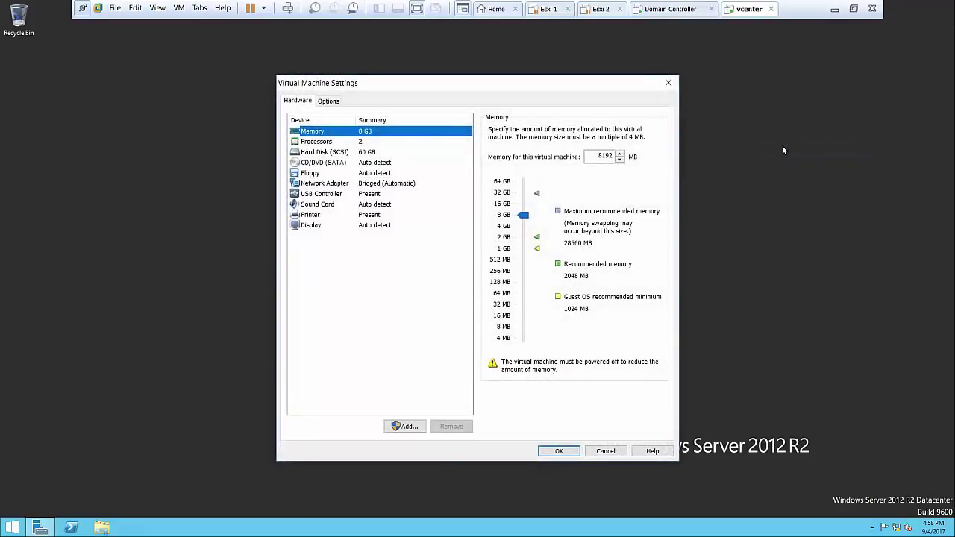
{"action": "left_click", "coordinate": [407, 185]}
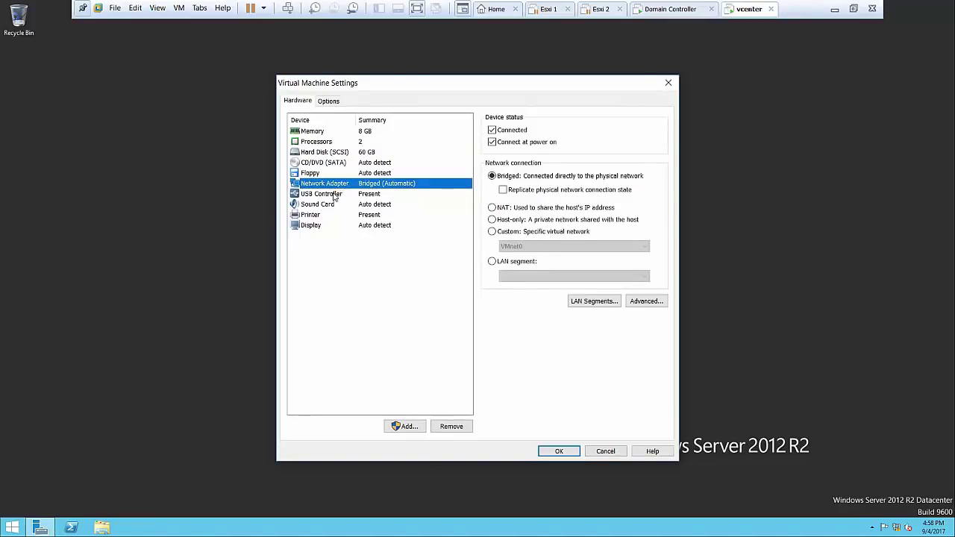
{"action": "left_click", "coordinate": [345, 162]}
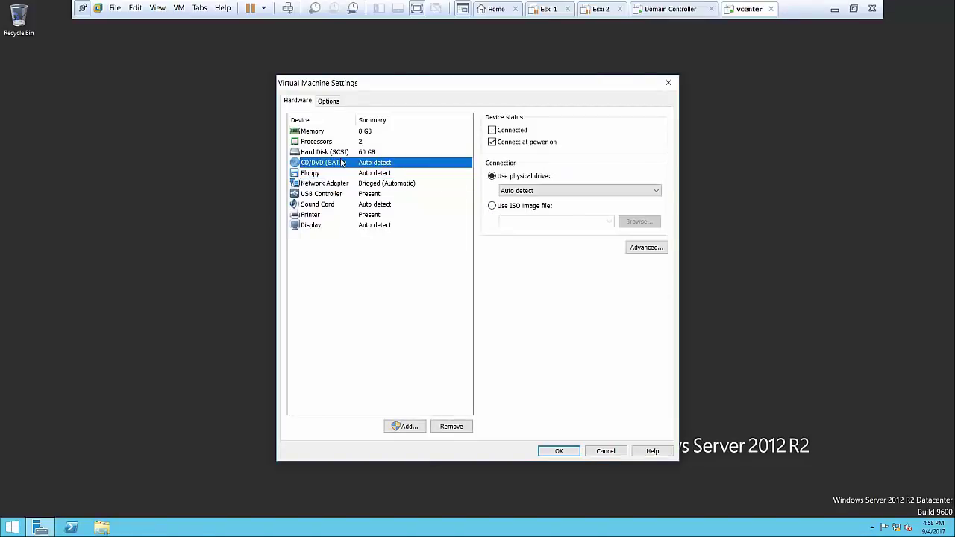
{"action": "left_click", "coordinate": [500, 131]}
{"action": "left_click", "coordinate": [499, 131]}
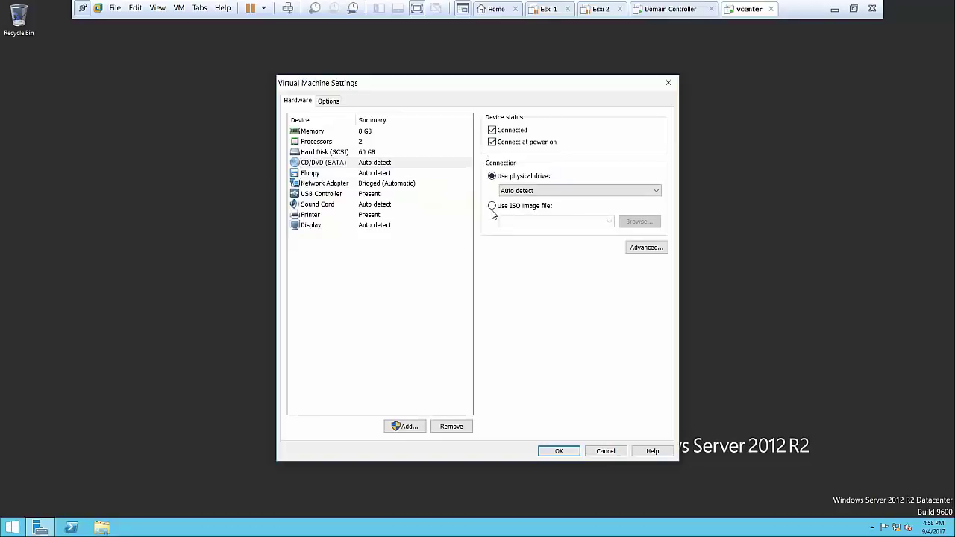
{"action": "left_click", "coordinate": [492, 206]}
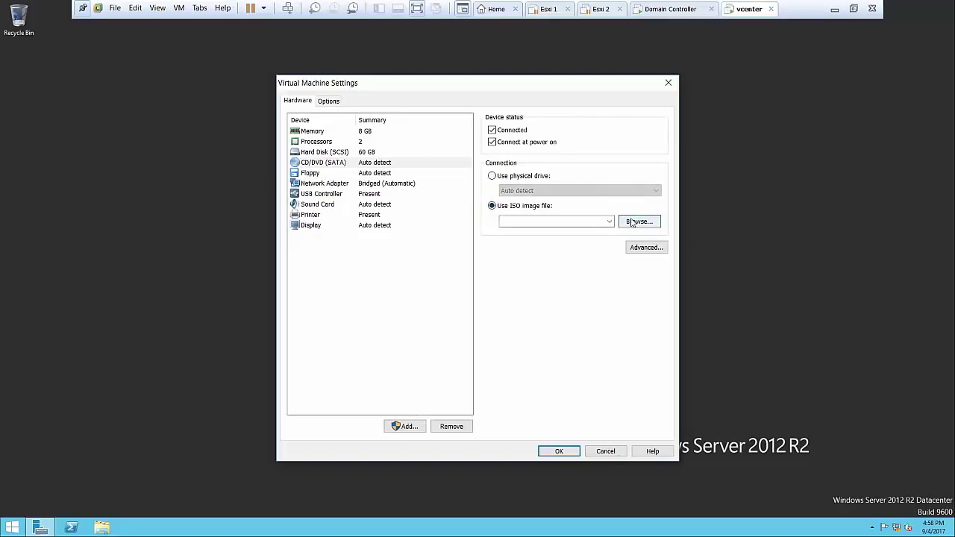
{"action": "left_click", "coordinate": [639, 221]}
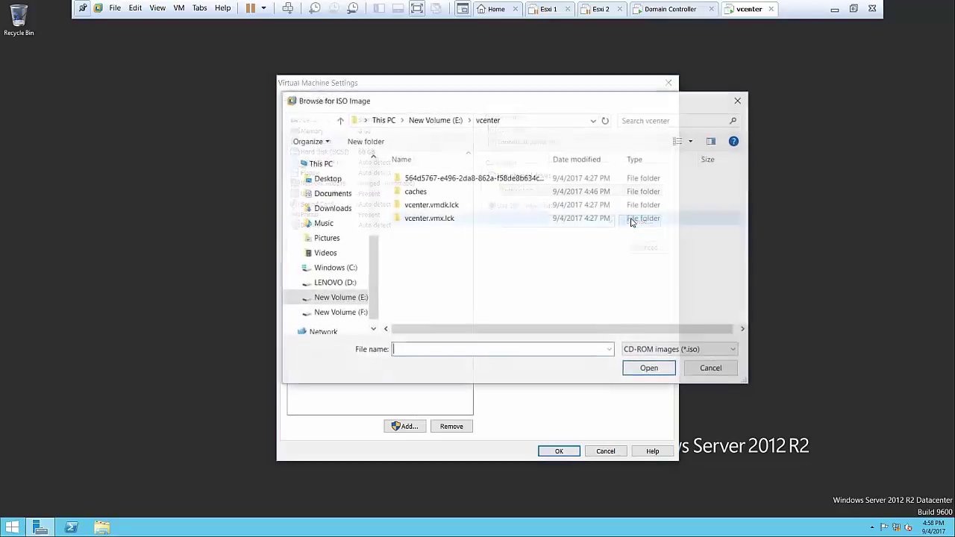
{"action": "left_click", "coordinate": [336, 181]}
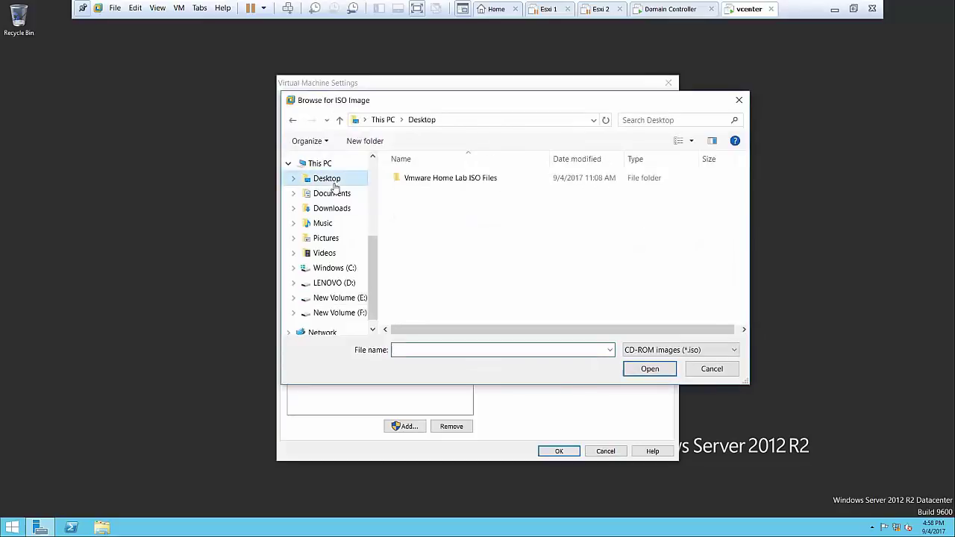
{"action": "double_click", "coordinate": [412, 182]}
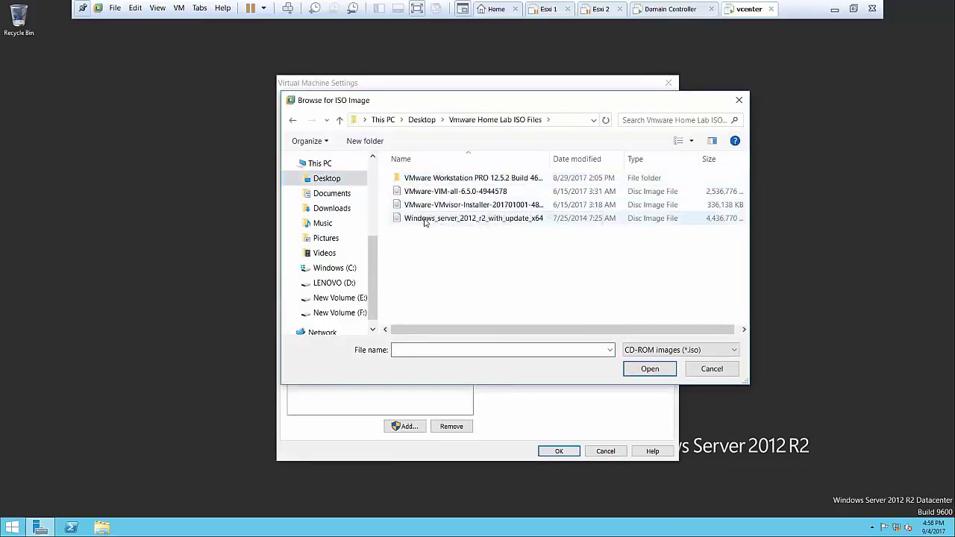
{"action": "double_click", "coordinate": [424, 220]}
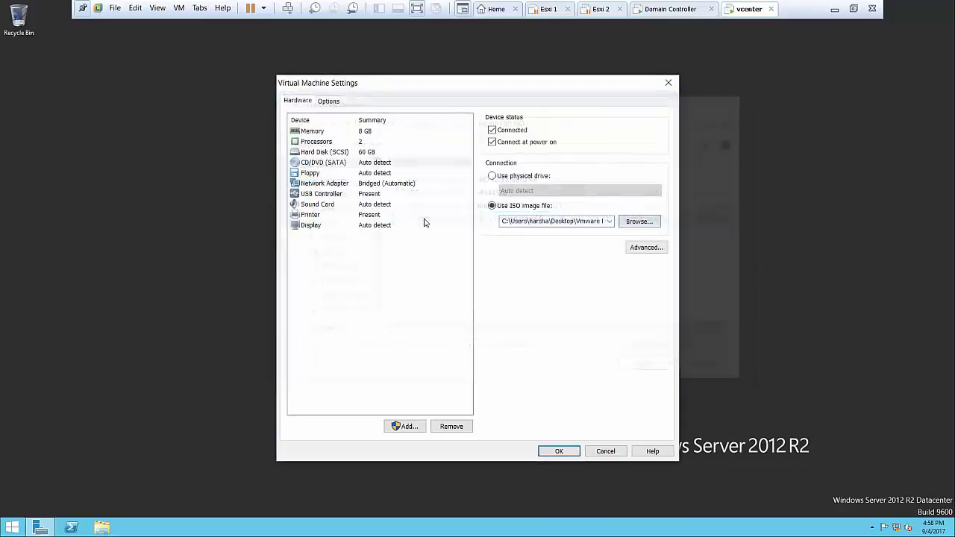
{"action": "left_click", "coordinate": [548, 453]}
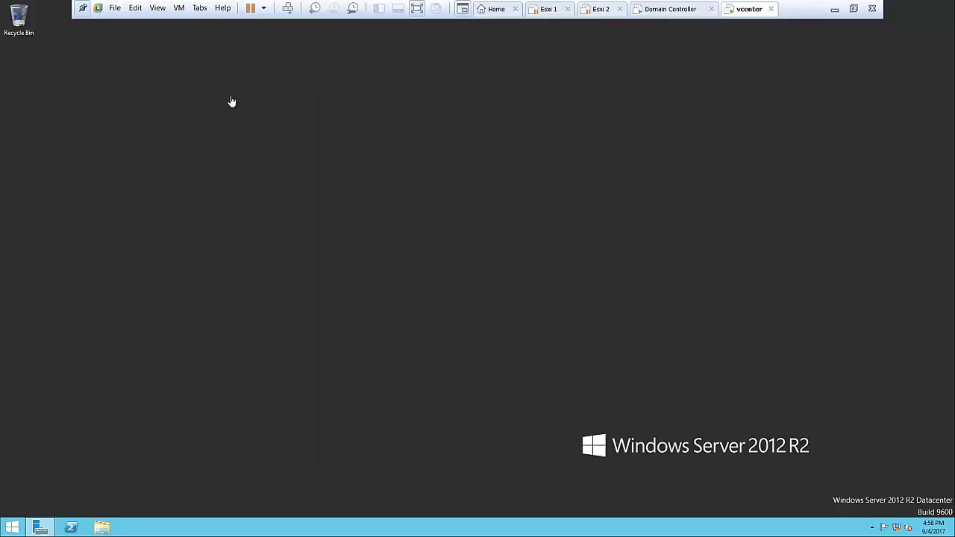
Refresh the guest desktop and open the mounted DVD drive D: to view its files
{"action": "right_click", "coordinate": [248, 126]}
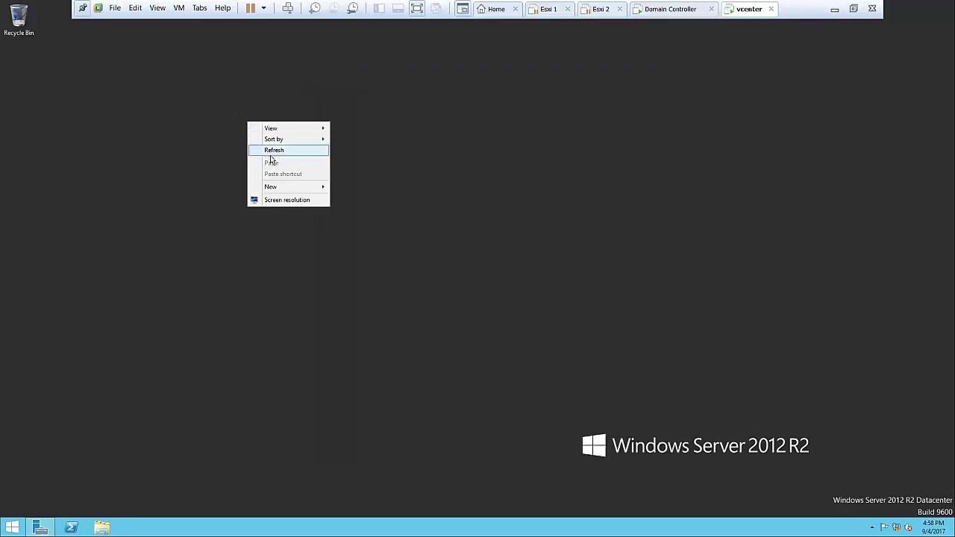
{"action": "left_click", "coordinate": [271, 153]}
{"action": "left_click", "coordinate": [9, 530]}
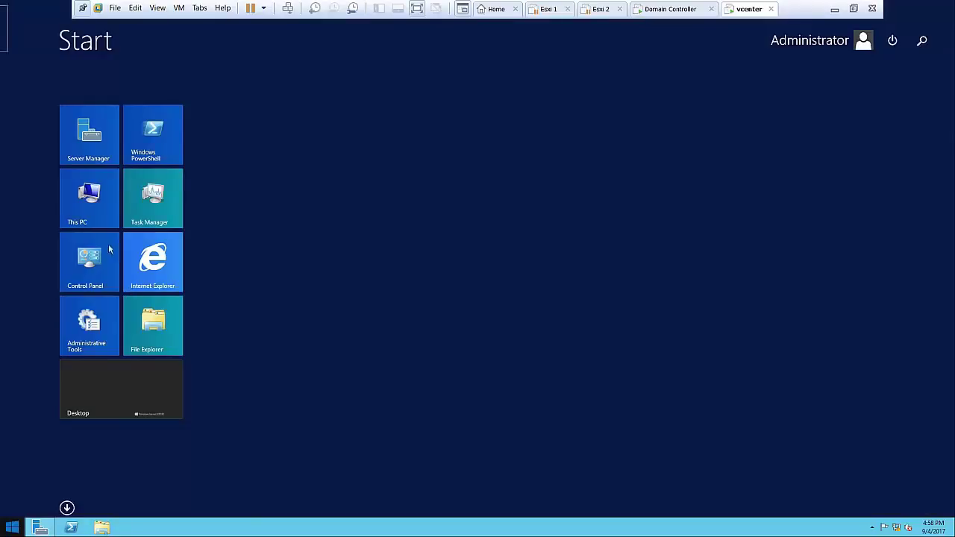
{"action": "left_click", "coordinate": [101, 199]}
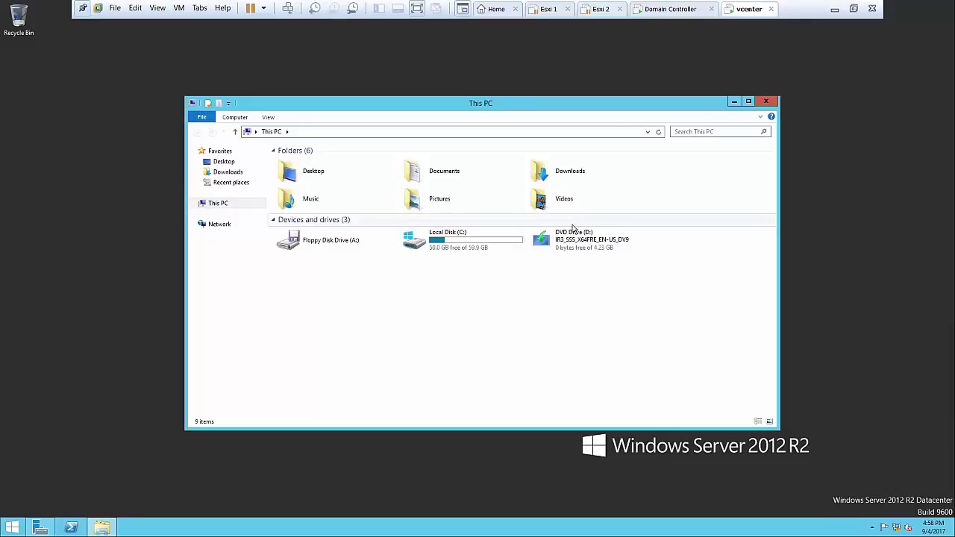
{"action": "right_click", "coordinate": [568, 237]}
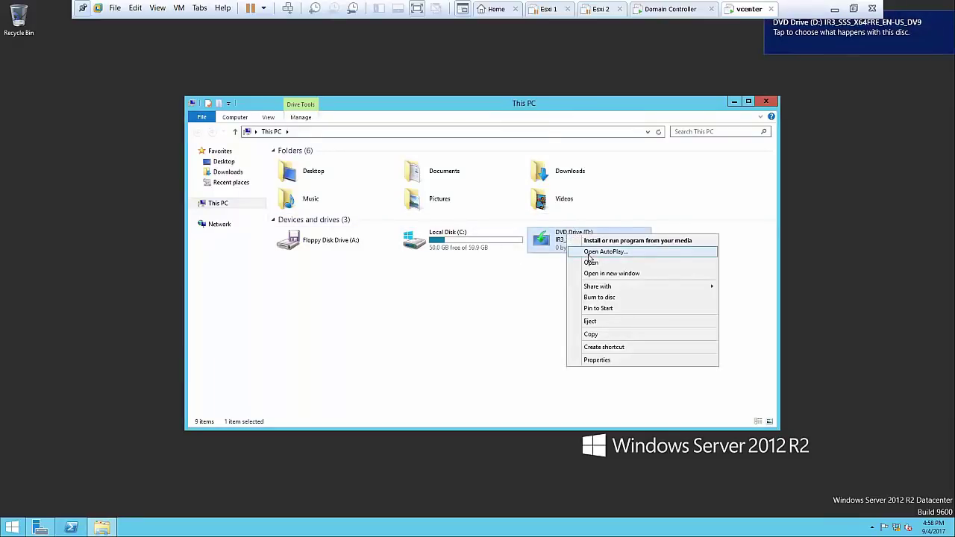
{"action": "left_click", "coordinate": [589, 256]}
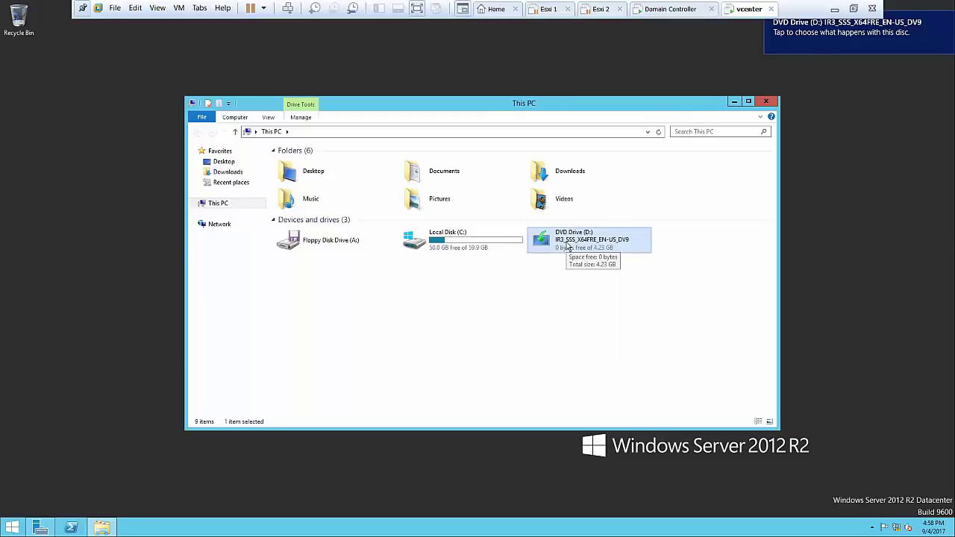
{"action": "right_click", "coordinate": [567, 246]}
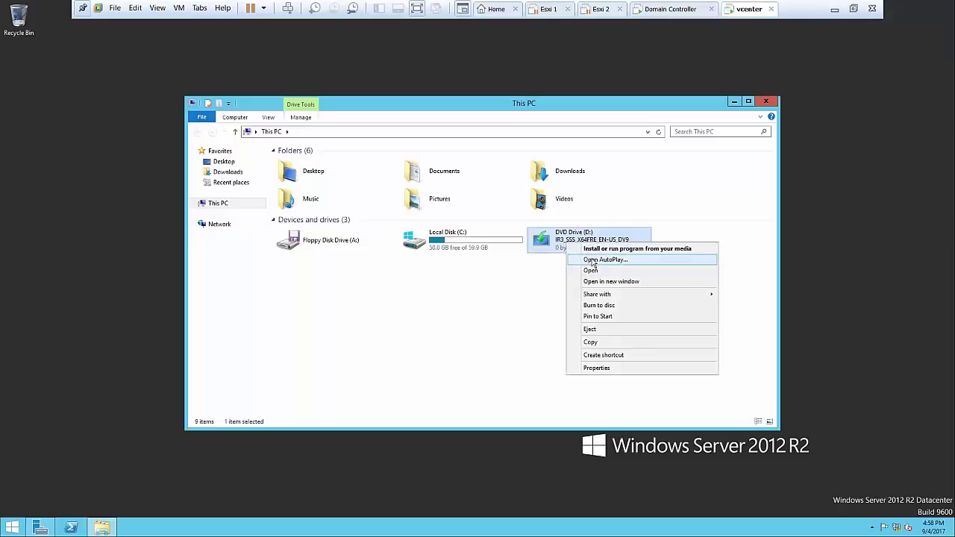
{"action": "left_click", "coordinate": [604, 260]}
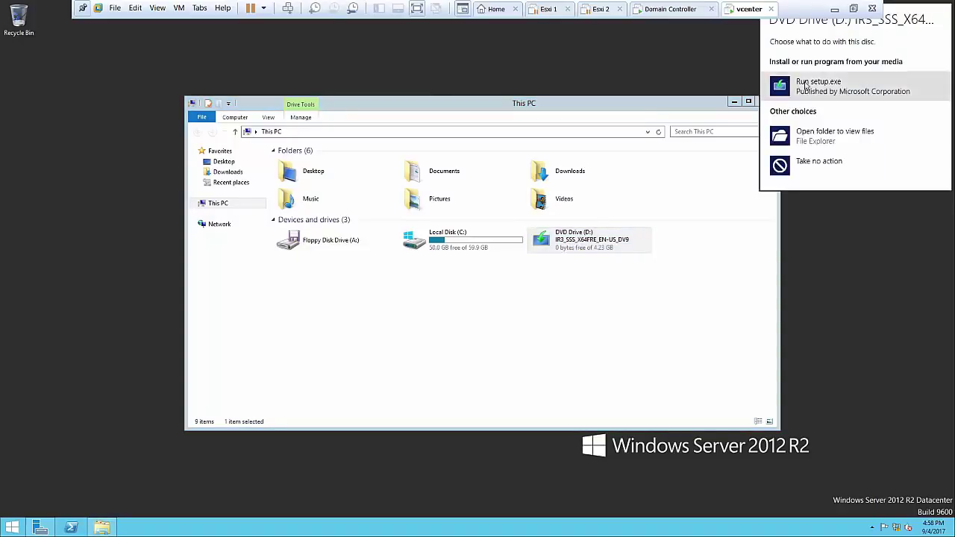
{"action": "left_click", "coordinate": [816, 133]}
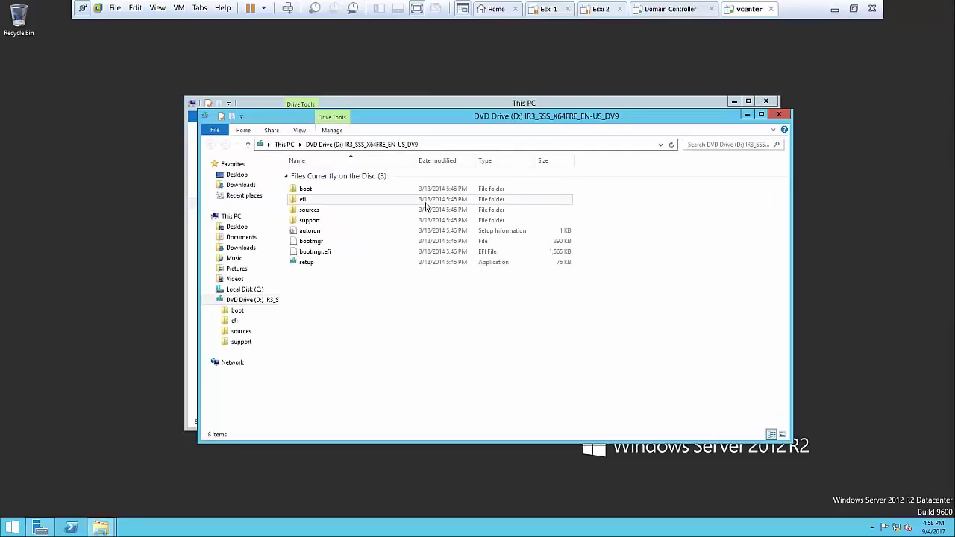
Copy the D:\sources\sxs path, close the Explorer windows, and bring up Server Manager
{"action": "double_click", "coordinate": [368, 211]}
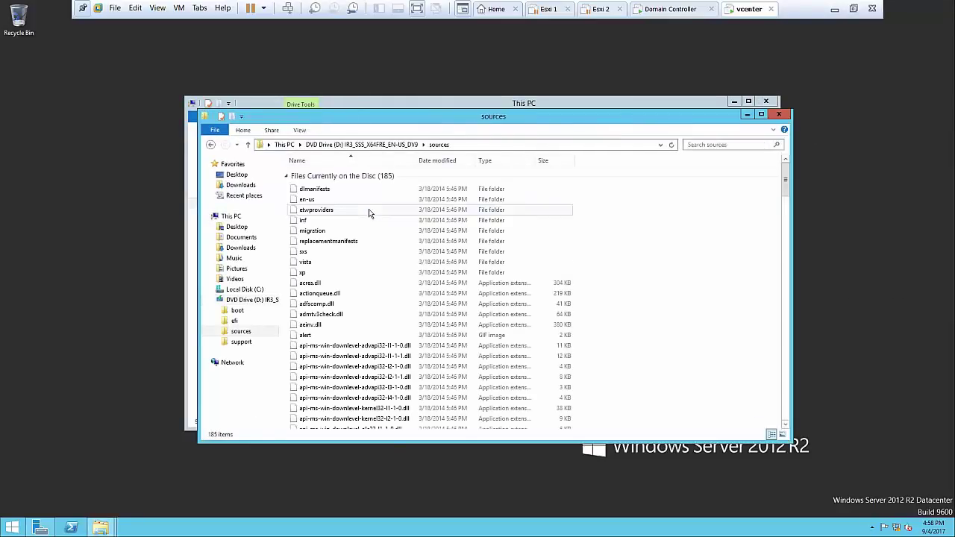
{"action": "left_click", "coordinate": [312, 254]}
{"action": "double_click", "coordinate": [312, 254]}
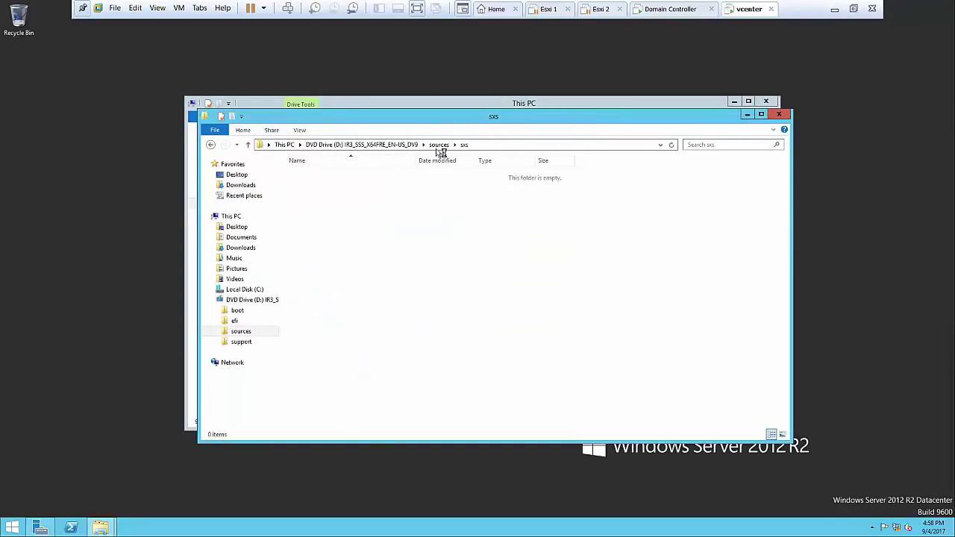
{"action": "left_click", "coordinate": [490, 145]}
{"action": "key", "text": "ctrl+c"}
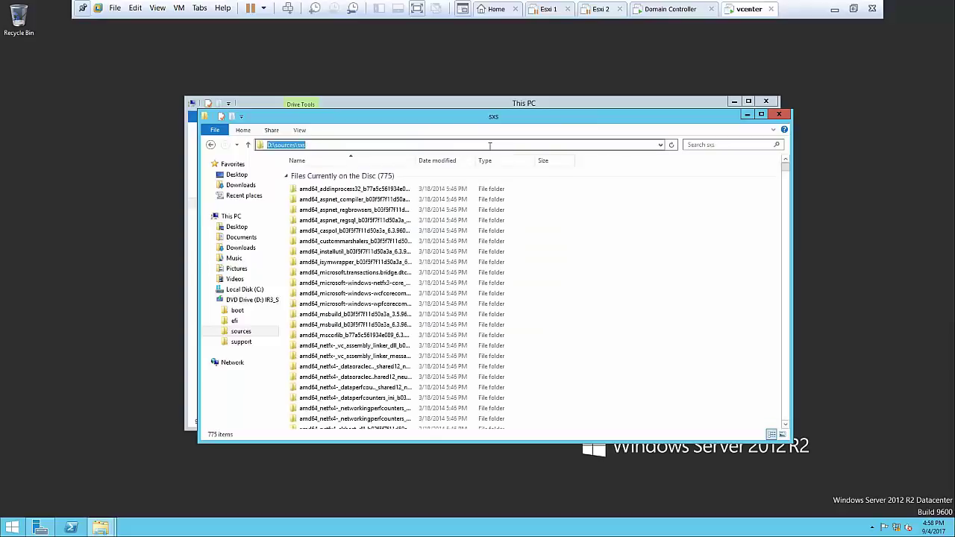
{"action": "key", "text": "BackSpace"}
{"action": "left_click", "coordinate": [778, 115]}
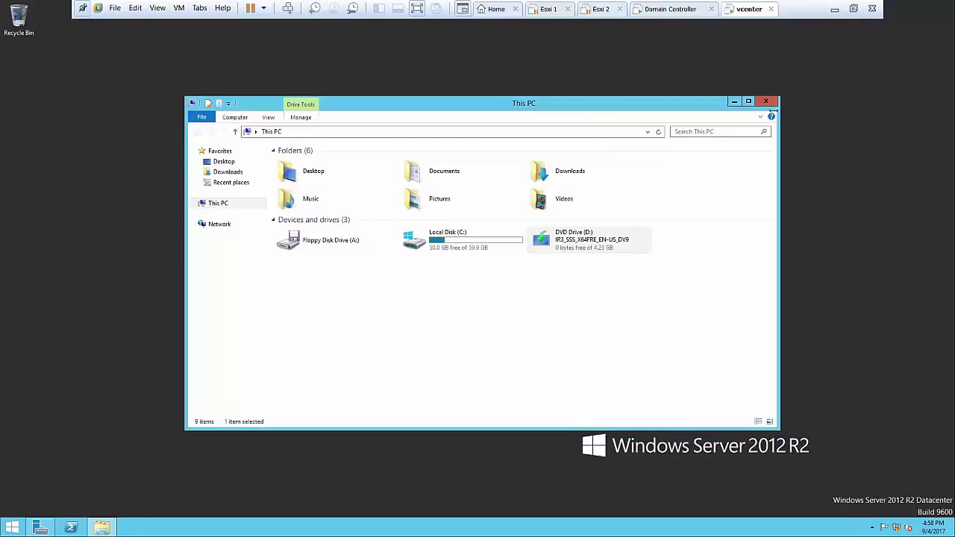
{"action": "left_click", "coordinate": [767, 102]}
{"action": "left_click", "coordinate": [39, 528]}
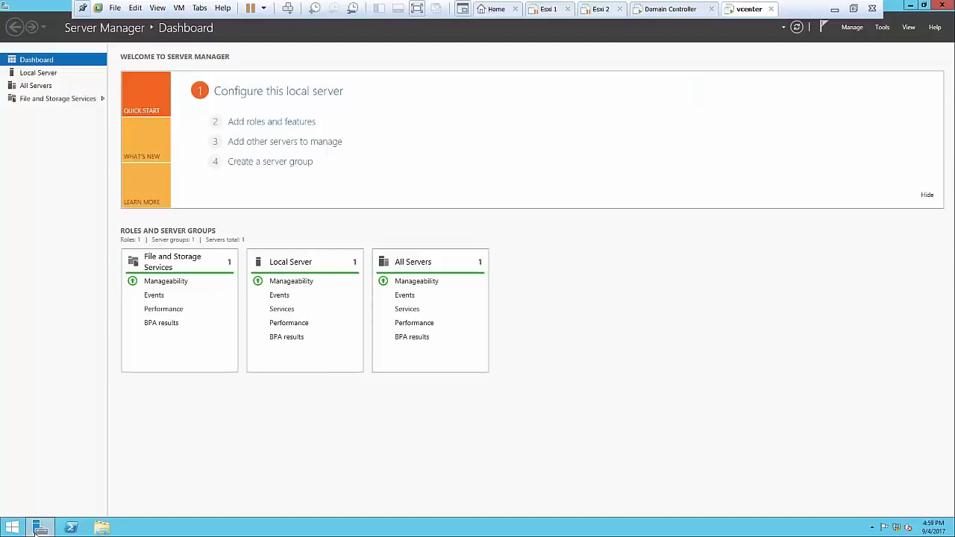
Run Add Roles and Features on the local server and select .NET Framework 3.5 Features
{"action": "left_click", "coordinate": [853, 27]}
{"action": "left_click", "coordinate": [859, 46]}
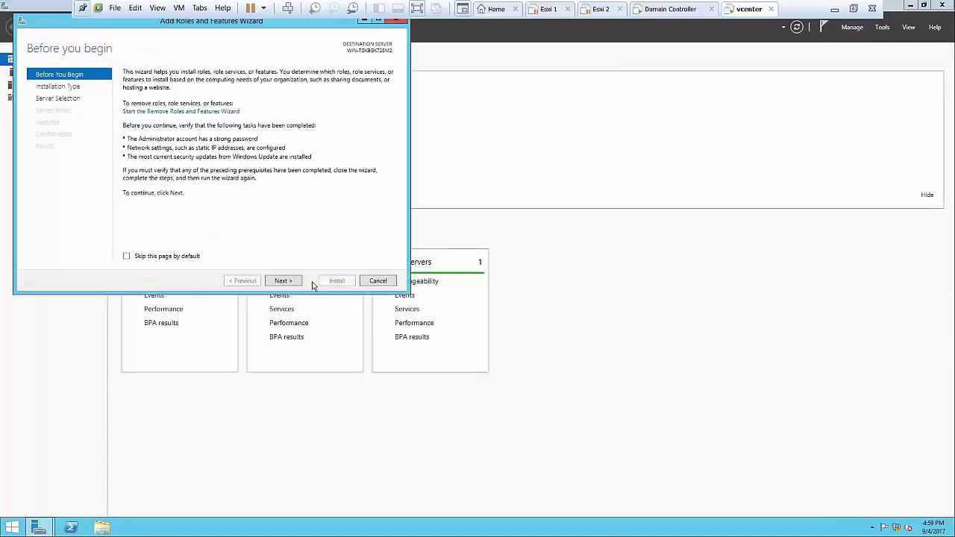
{"action": "left_click", "coordinate": [290, 282]}
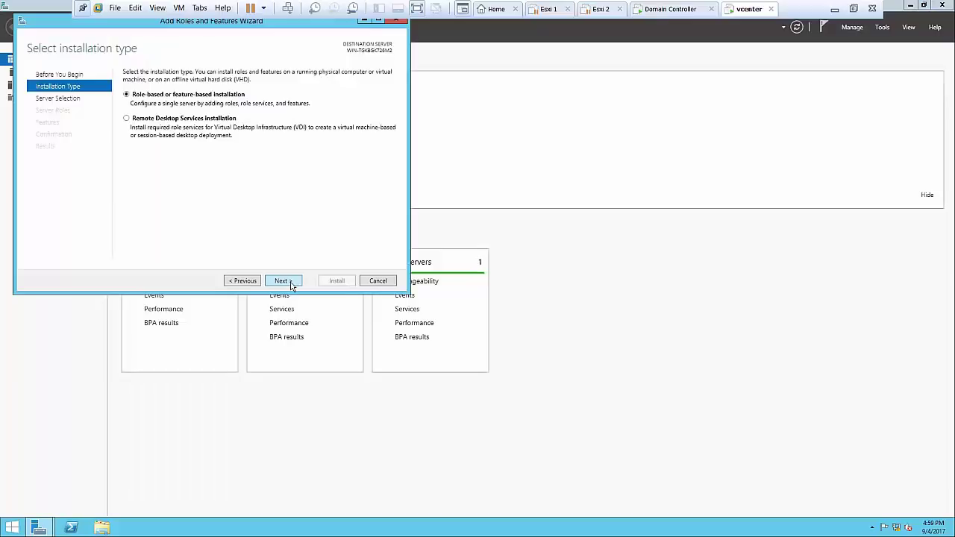
{"action": "left_click", "coordinate": [289, 282]}
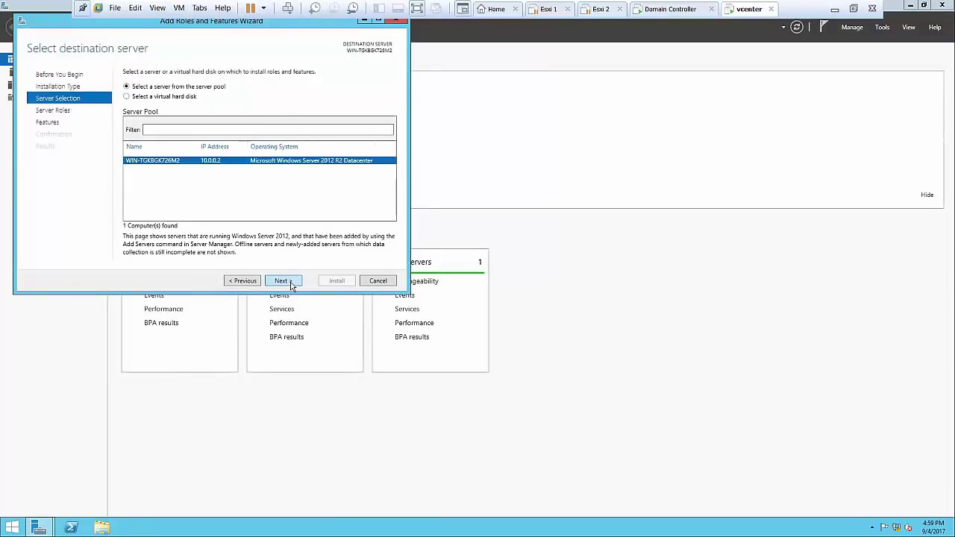
{"action": "left_click", "coordinate": [290, 282]}
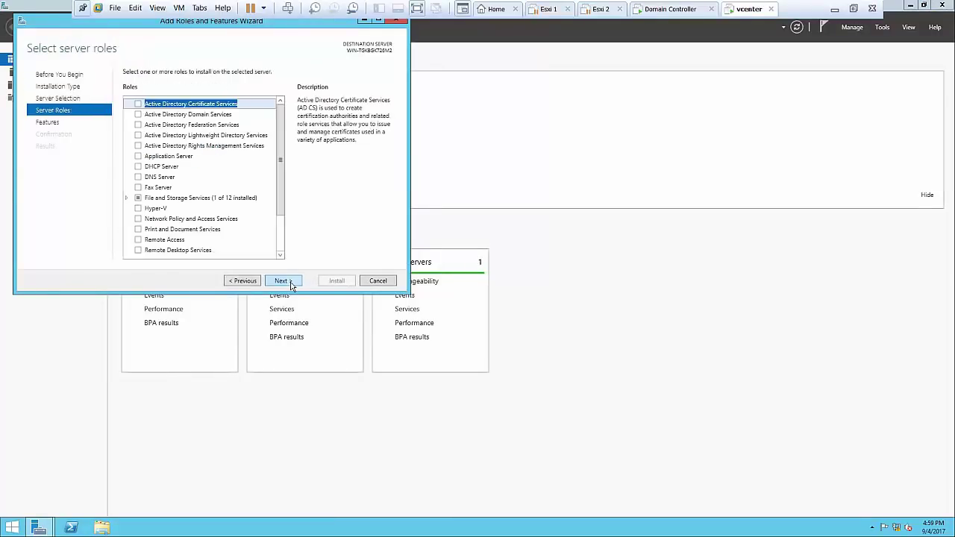
{"action": "left_click", "coordinate": [290, 282]}
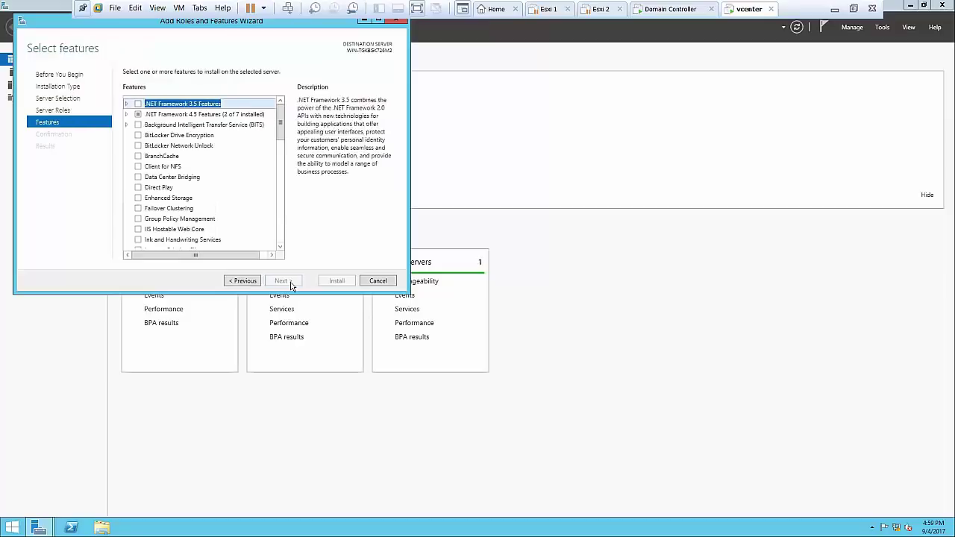
{"action": "left_click", "coordinate": [139, 104]}
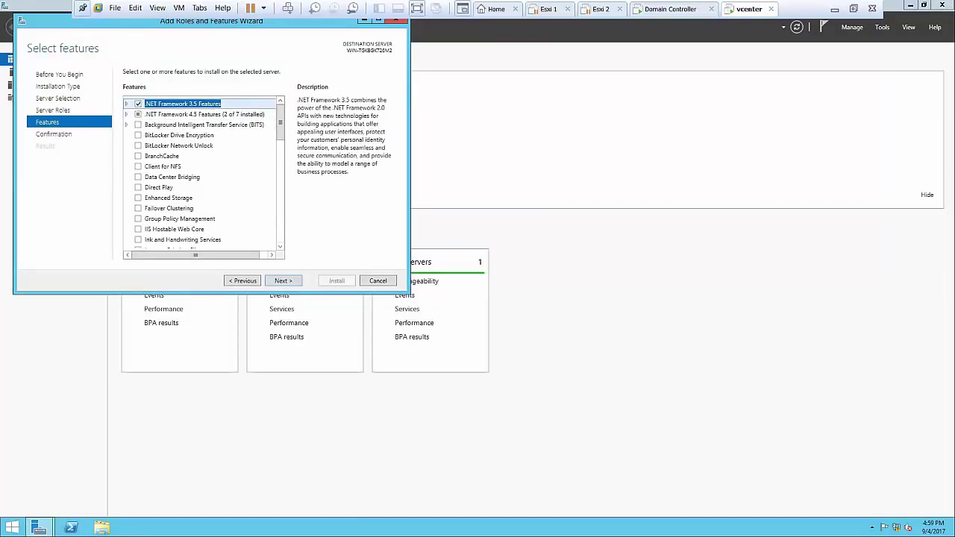
{"action": "left_click", "coordinate": [287, 282]}
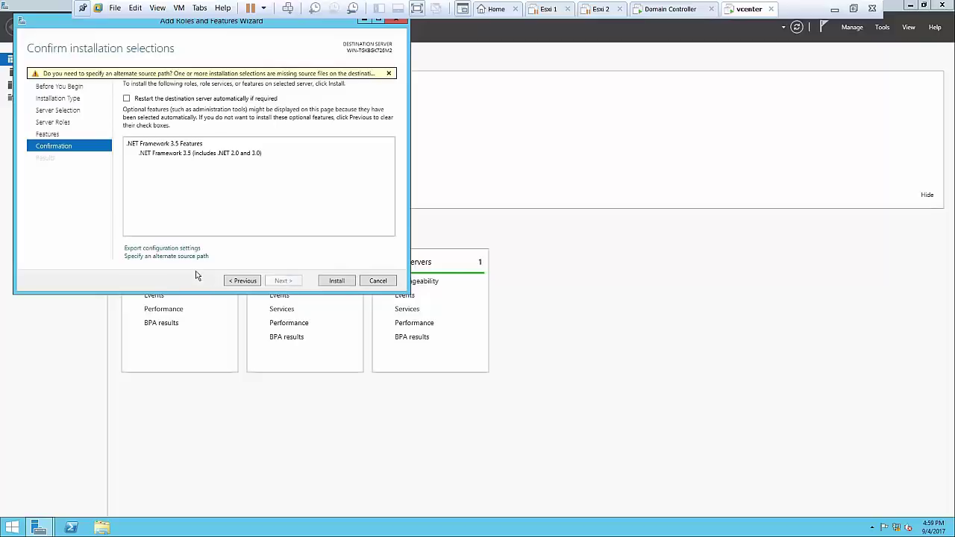
Use D:\sources\sxs as the alternate source, install, then close the wizard and Server Manager
{"action": "left_click", "coordinate": [183, 257]}
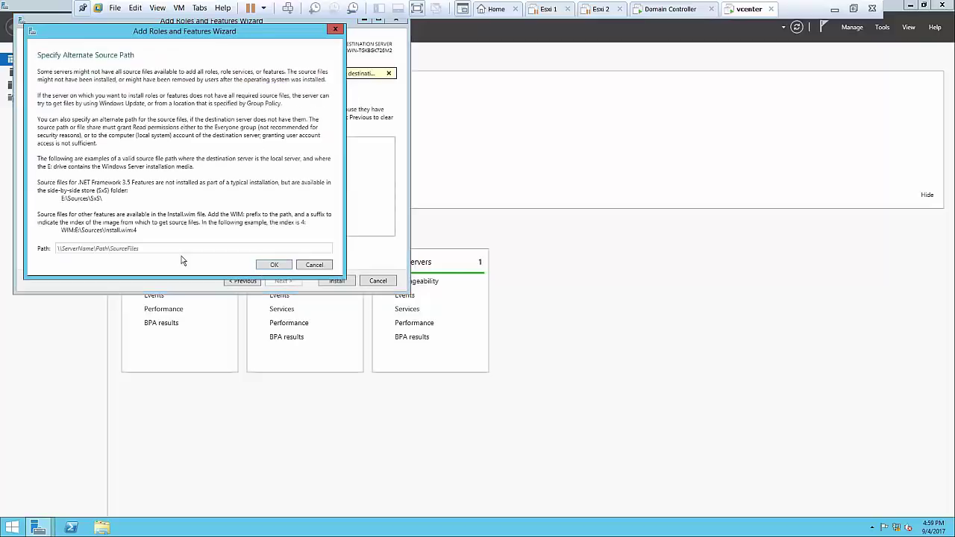
{"action": "left_click", "coordinate": [240, 250]}
{"action": "key", "text": "ctrl+v"}
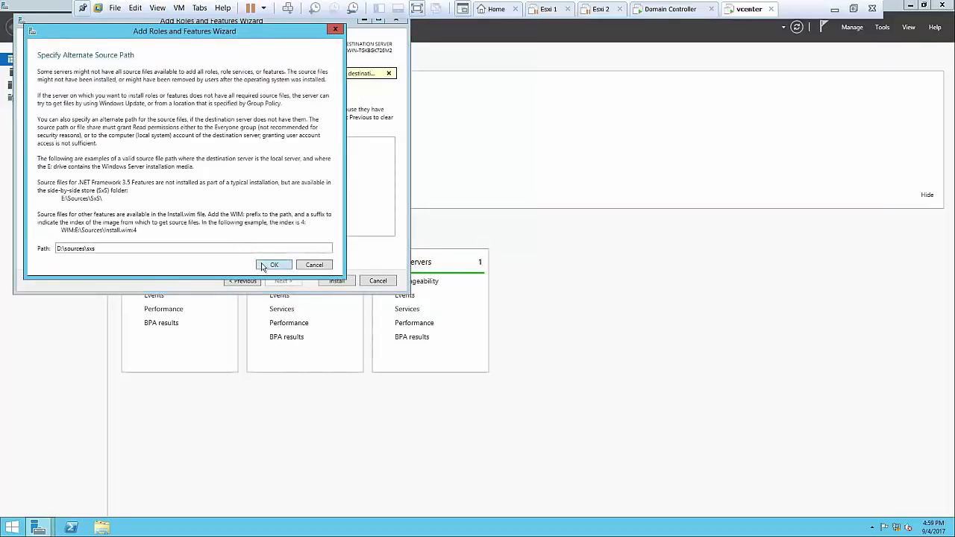
{"action": "left_click", "coordinate": [274, 265]}
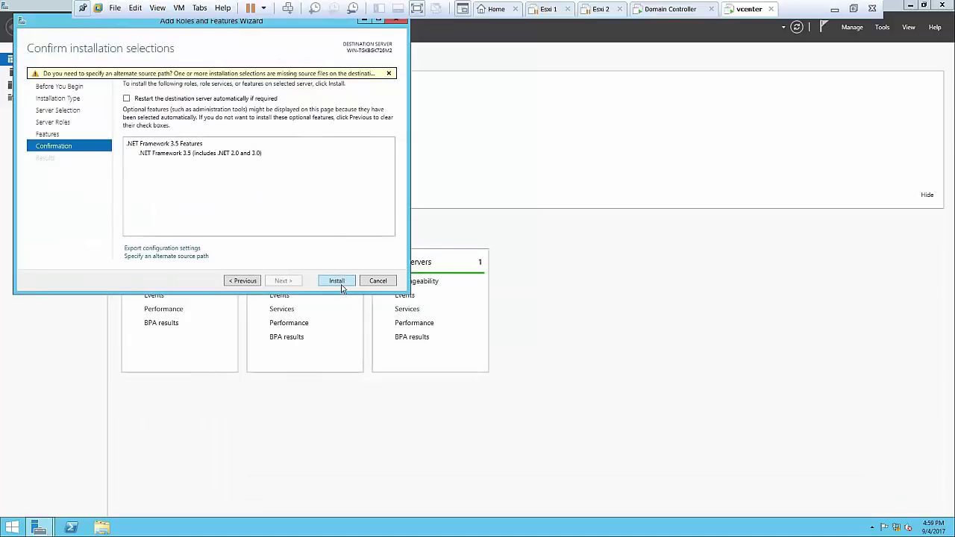
{"action": "left_click", "coordinate": [337, 282]}
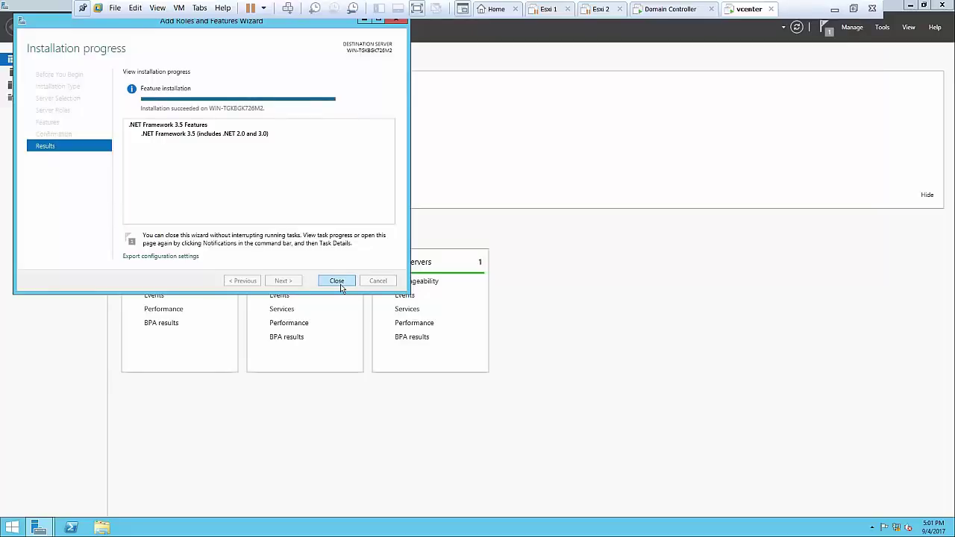
{"action": "left_click", "coordinate": [338, 282]}
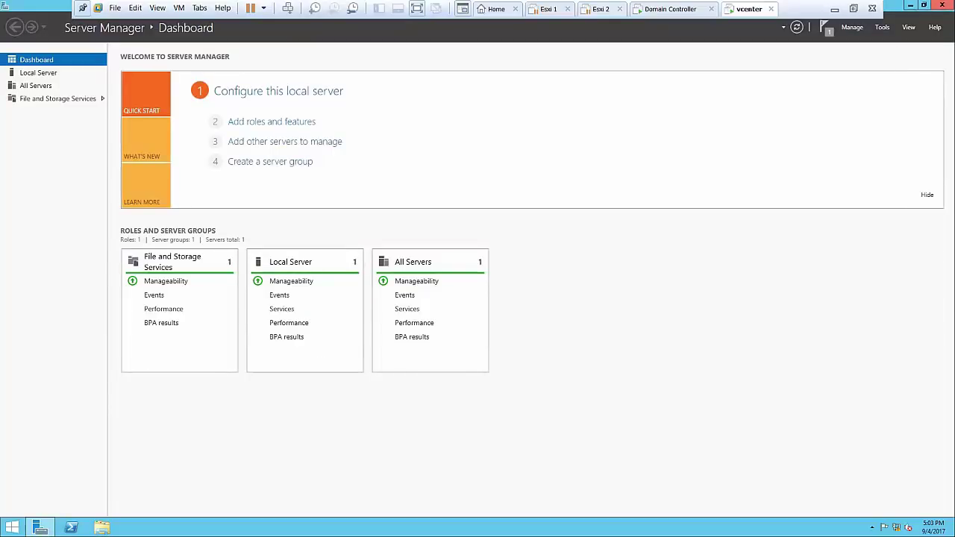
{"action": "left_click", "coordinate": [944, 4]}
Restart the vcenter server from the quick system menu
{"action": "right_click", "coordinate": [12, 527]}
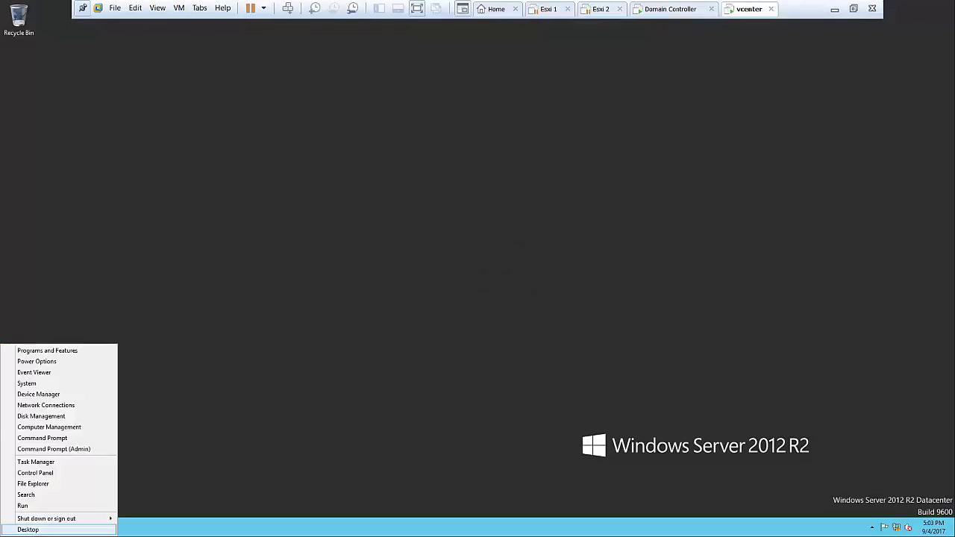
{"action": "mouse_move", "coordinate": [90, 517]}
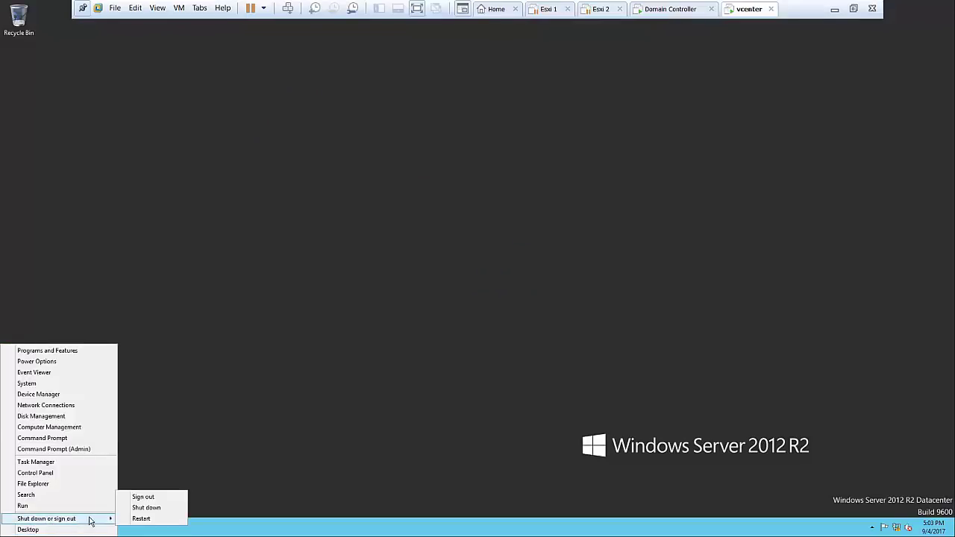
{"action": "left_click", "coordinate": [130, 520]}
{"action": "left_click", "coordinate": [156, 519]}
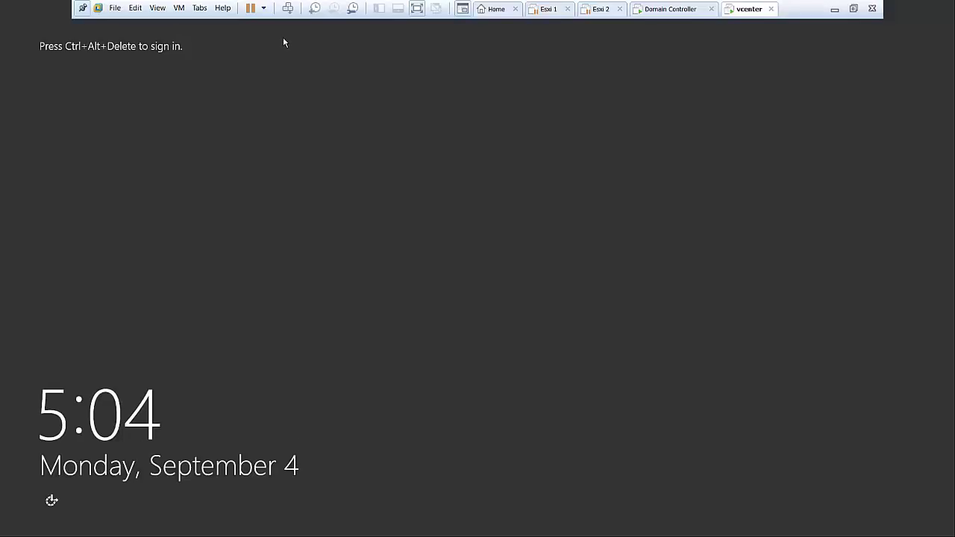
Sign in as Other user with the domain administrator account and password
{"action": "left_click", "coordinate": [287, 9]}
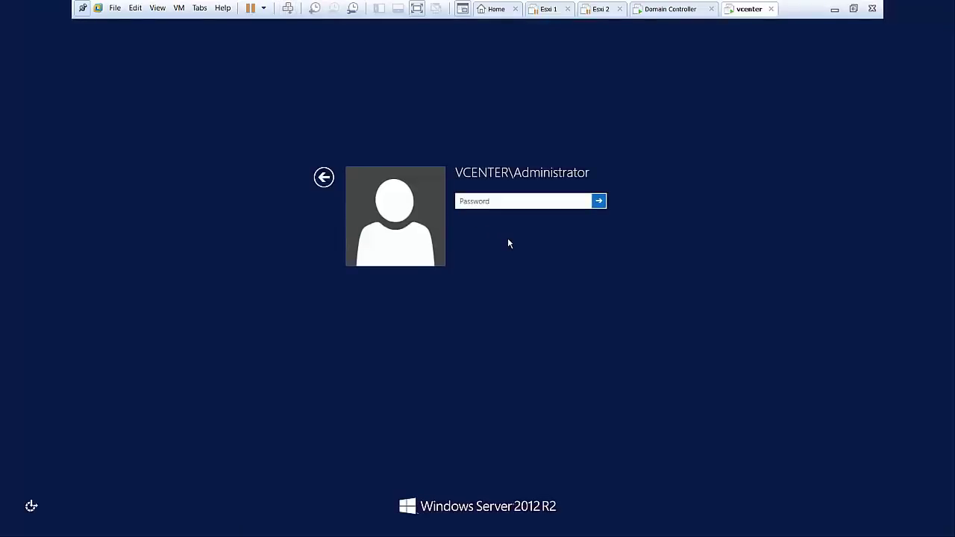
{"action": "left_click", "coordinate": [321, 177]}
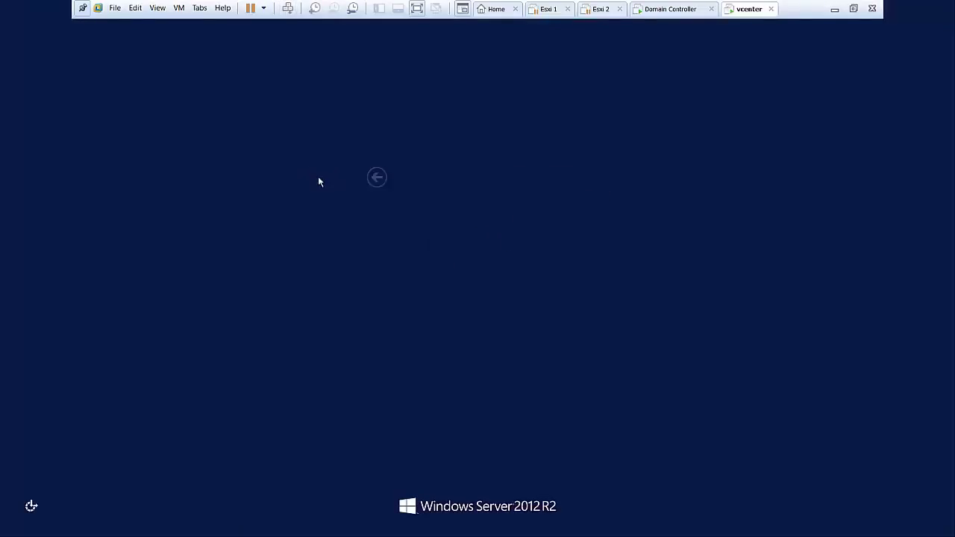
{"action": "left_click", "coordinate": [565, 215]}
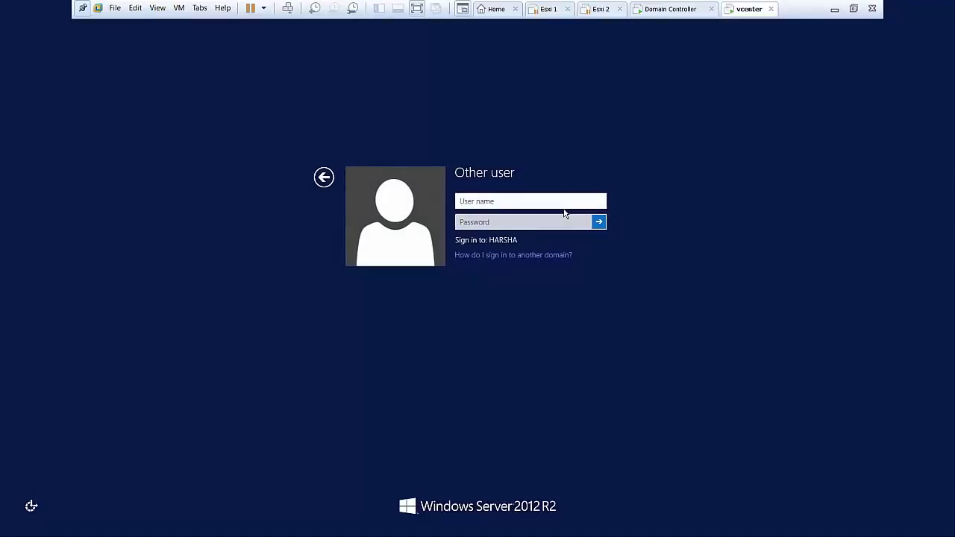
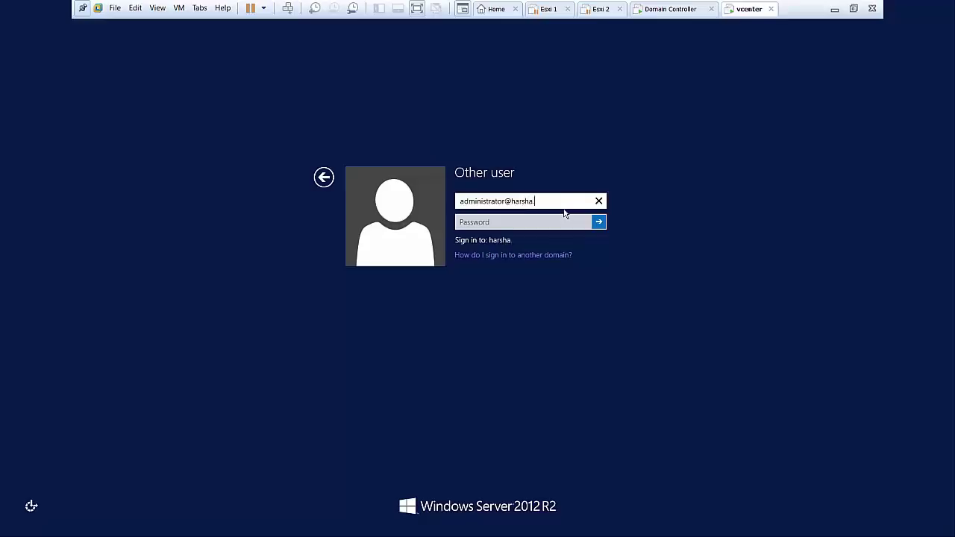
{"action": "key", "text": "Tab"}
{"action": "type", "text": "••"}
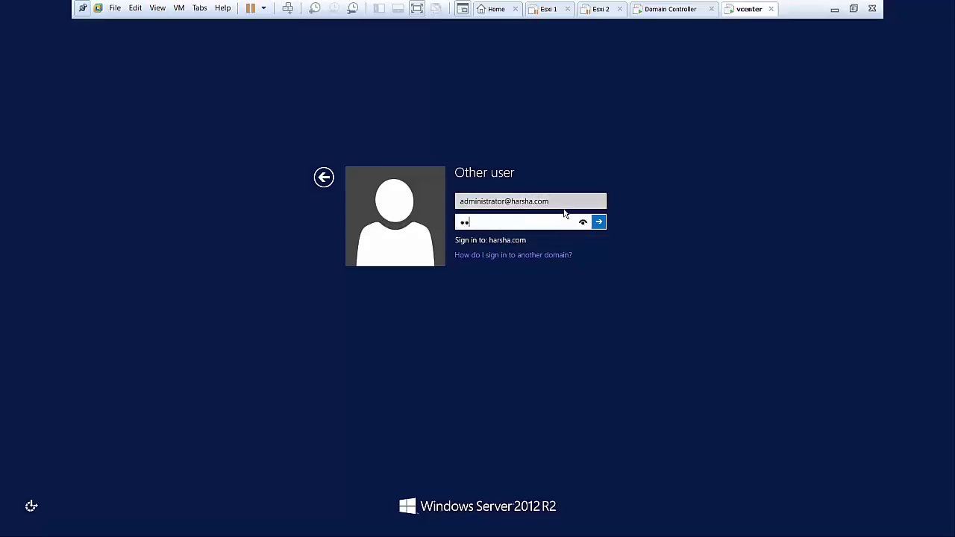
{"action": "type", "text": "•••••"}
{"action": "key", "text": "Return"}
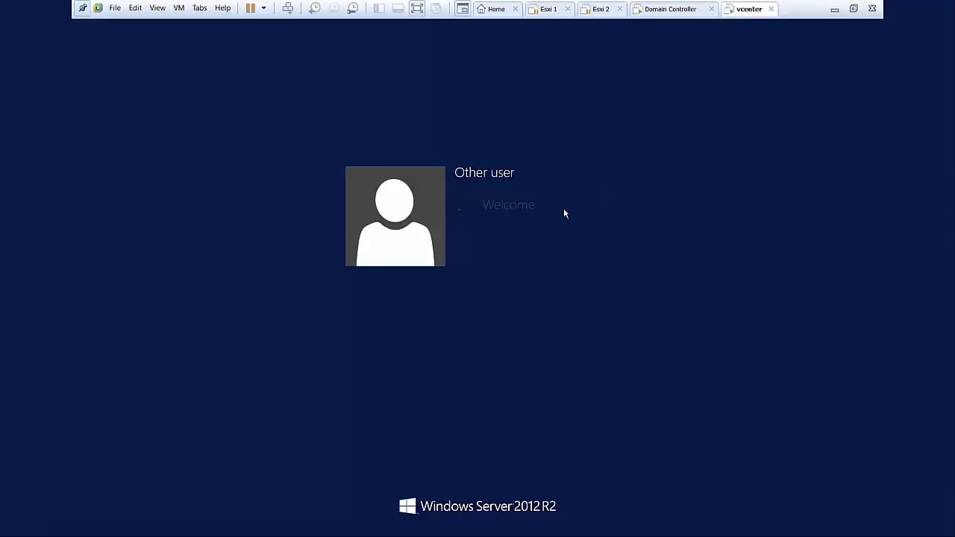
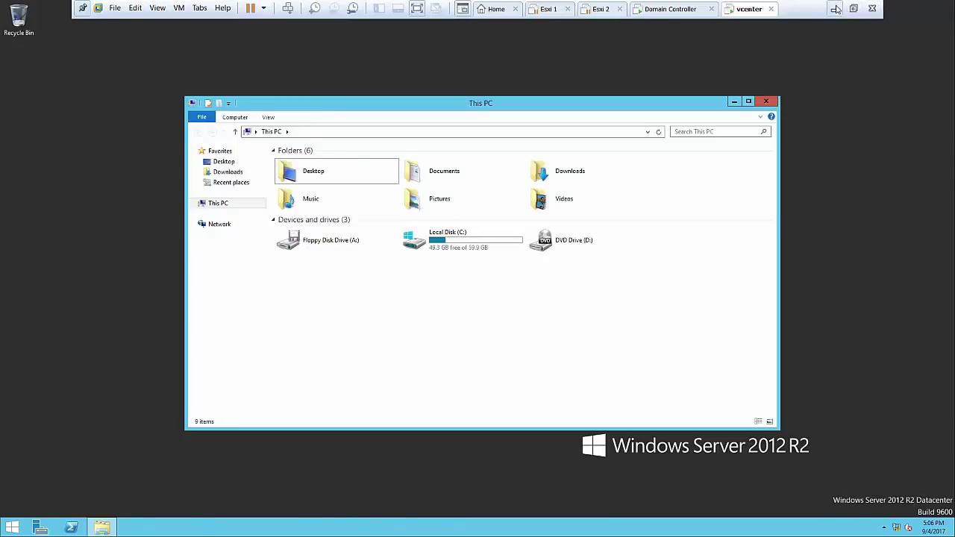
On the host, copy ChromeStandaloneSetup64, the three flashplayer17 installers and VMware-VIM-all-6.5.0-4944578 ISO
{"action": "left_click", "coordinate": [835, 9]}
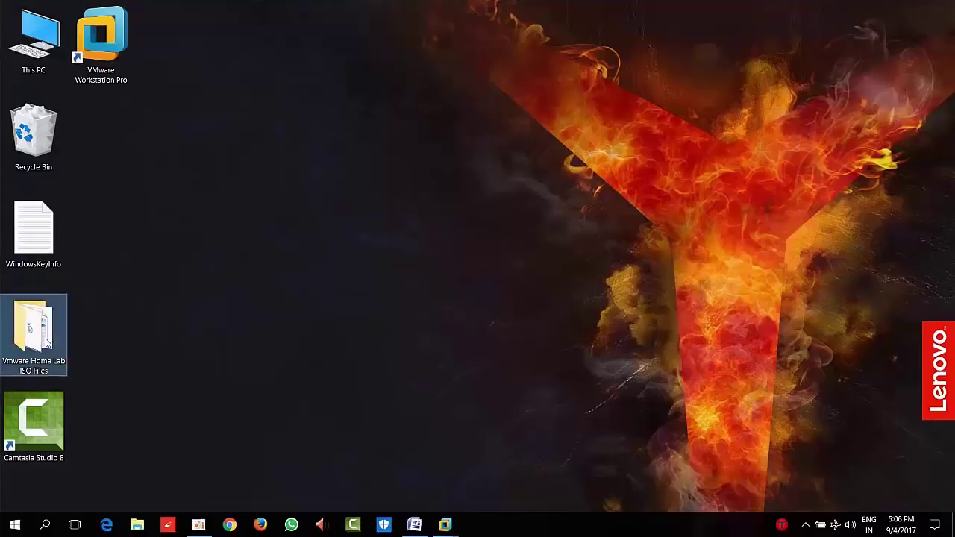
{"action": "double_click", "coordinate": [33, 328]}
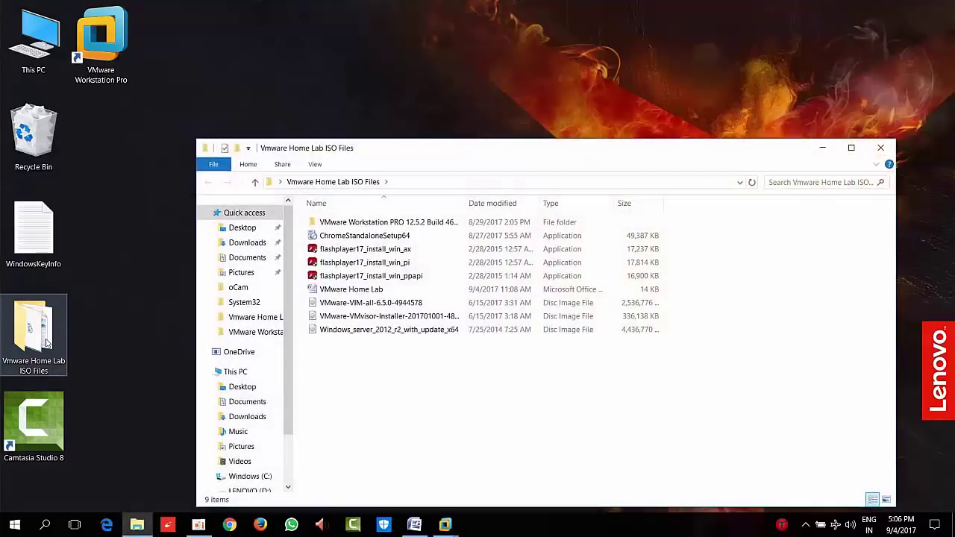
{"action": "left_click", "coordinate": [435, 237]}
{"action": "left_click", "coordinate": [409, 249], "text": "ctrl"}
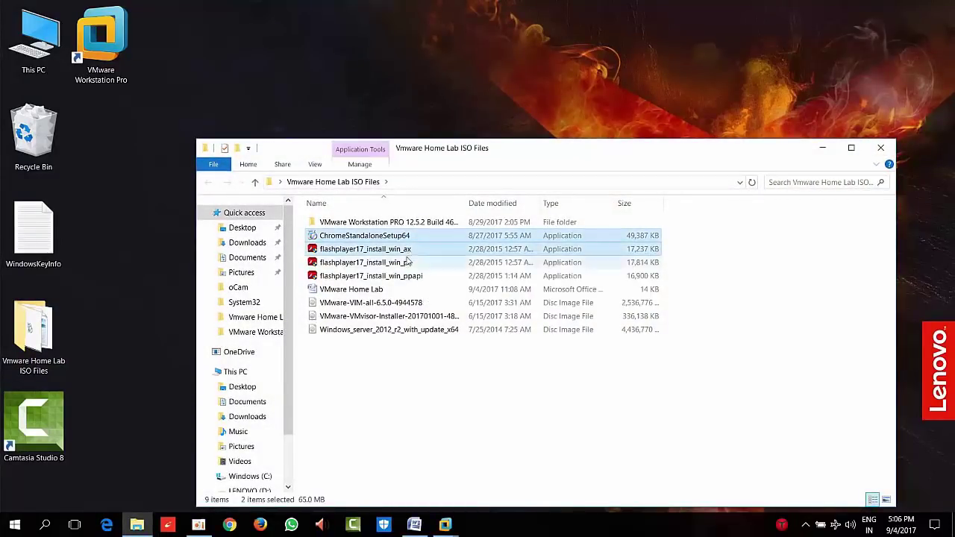
{"action": "left_click", "coordinate": [409, 262], "text": "ctrl"}
{"action": "left_click", "coordinate": [397, 276], "text": "ctrl"}
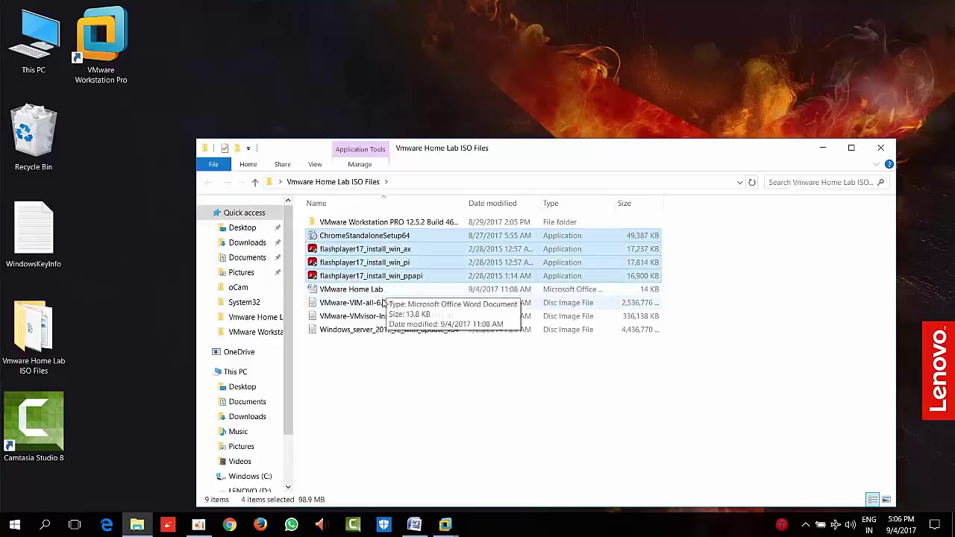
{"action": "left_click", "coordinate": [378, 304], "text": "ctrl"}
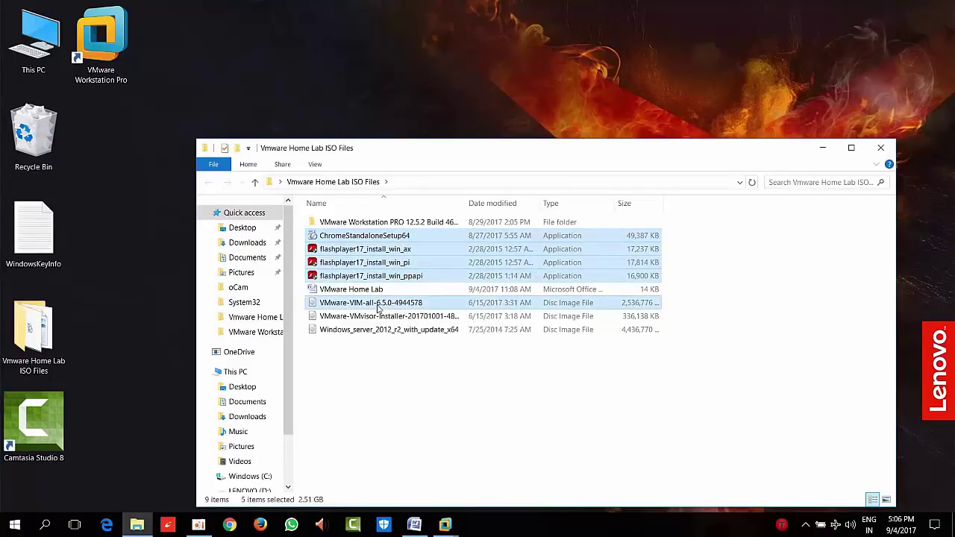
{"action": "right_click", "coordinate": [378, 306]}
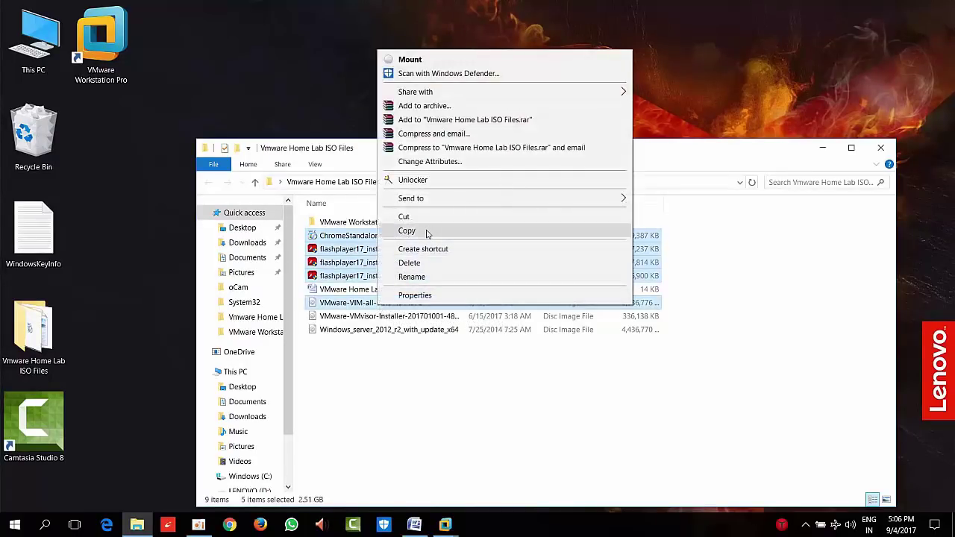
{"action": "left_click", "coordinate": [406, 232]}
Switch to the vcenter VM and minimize This PC and Server Manager
{"action": "mouse_move", "coordinate": [447, 526]}
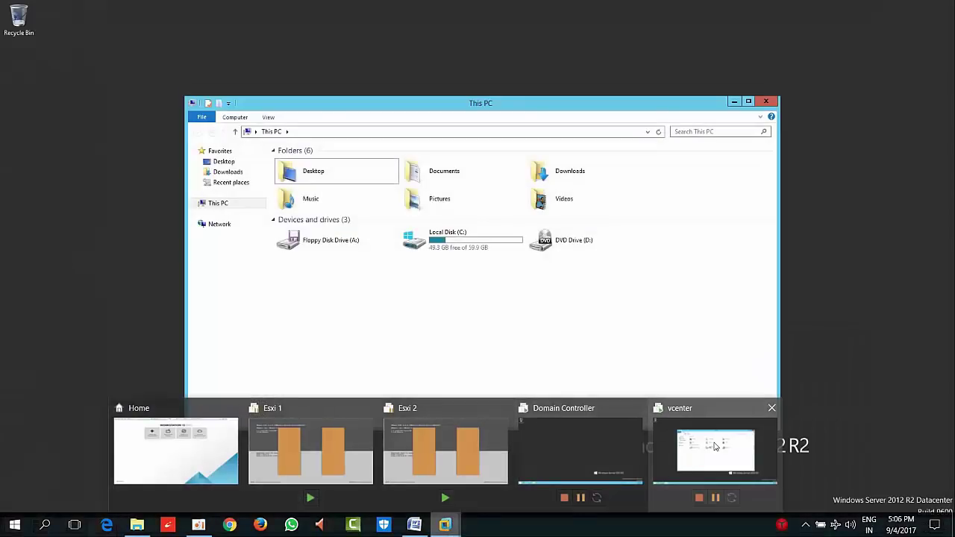
{"action": "left_click", "coordinate": [715, 446]}
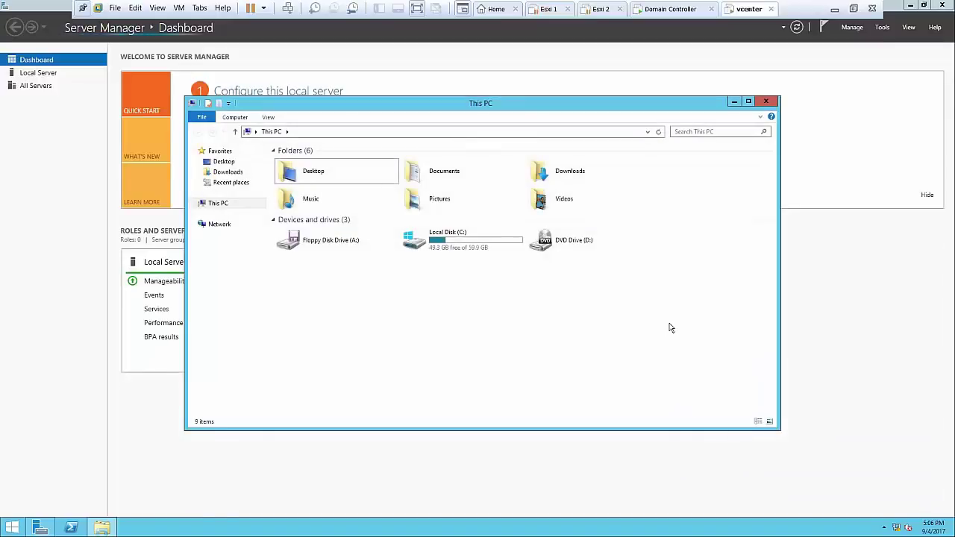
{"action": "left_click", "coordinate": [735, 102]}
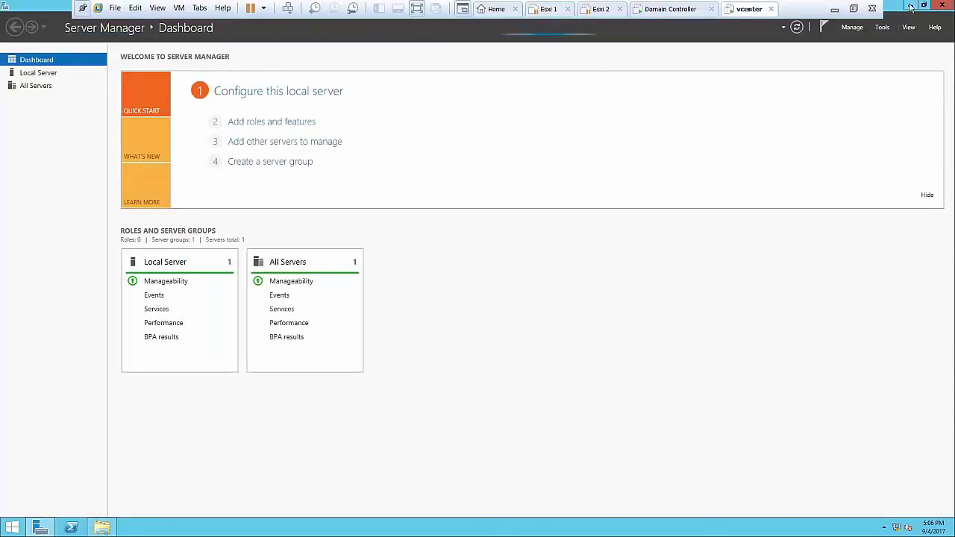
{"action": "left_click", "coordinate": [910, 6]}
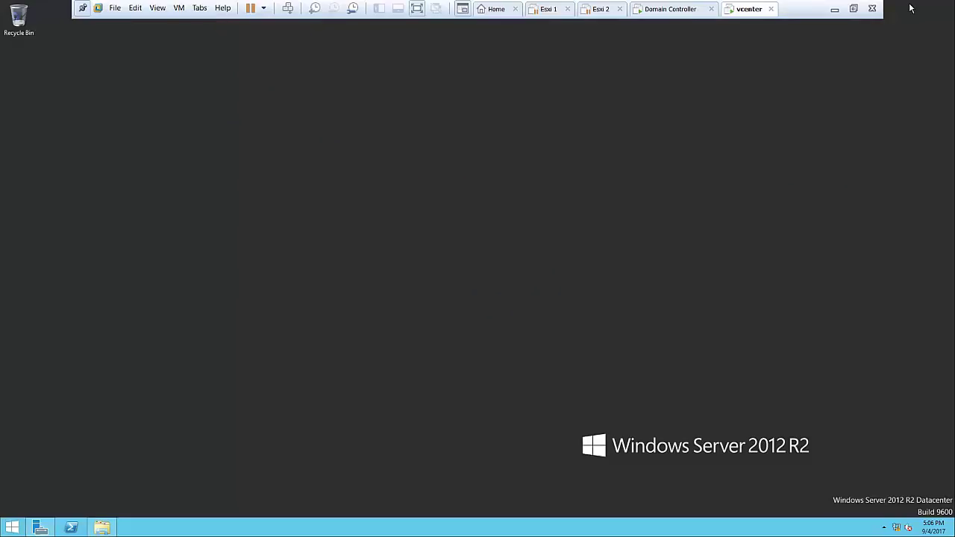
Paste the five files onto the VM desktop, refresh it, and select the VMware-VIM ISO
{"action": "right_click", "coordinate": [213, 172]}
{"action": "left_click", "coordinate": [225, 211]}
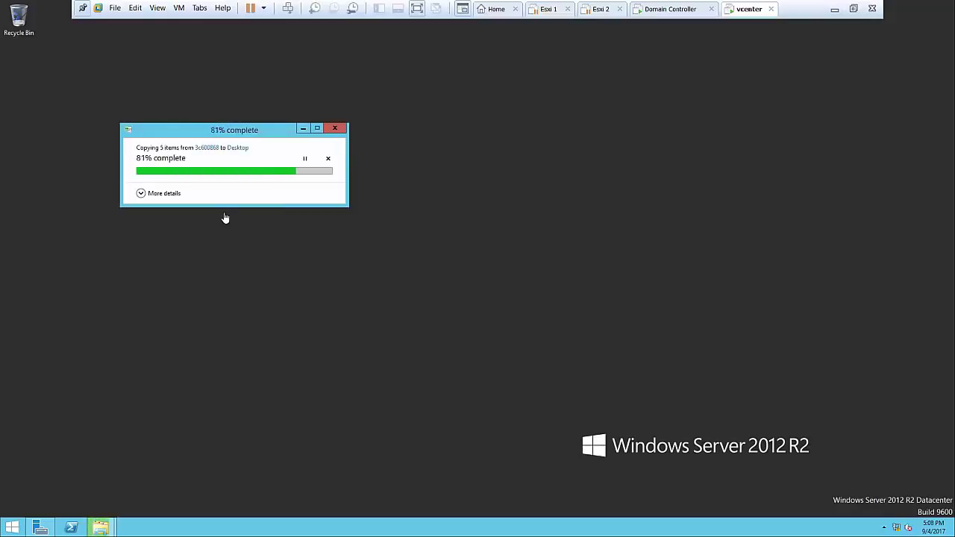
{"action": "right_click", "coordinate": [284, 153]}
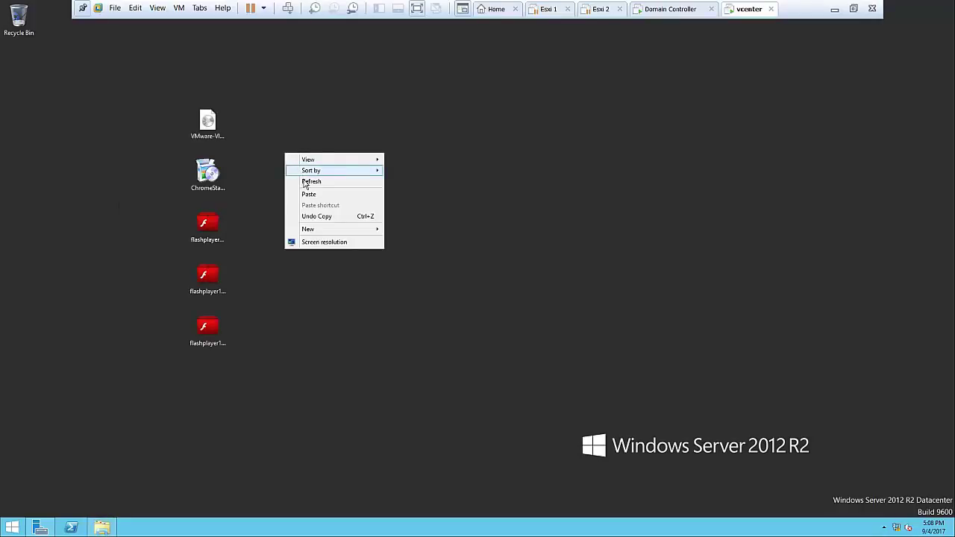
{"action": "left_click", "coordinate": [305, 182]}
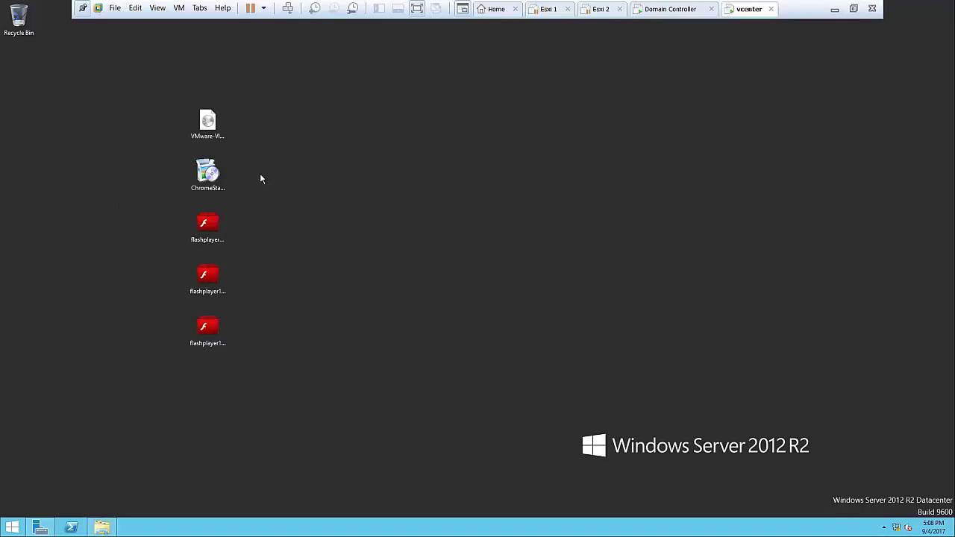
{"action": "left_click", "coordinate": [210, 126]}
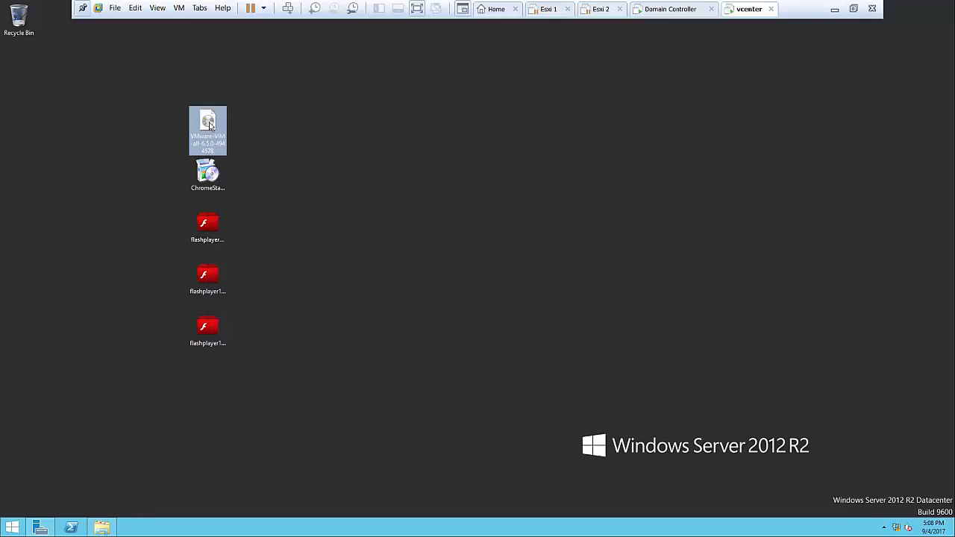
Mount the VMware-VIM disc image as a drive
{"action": "double_click", "coordinate": [210, 123]}
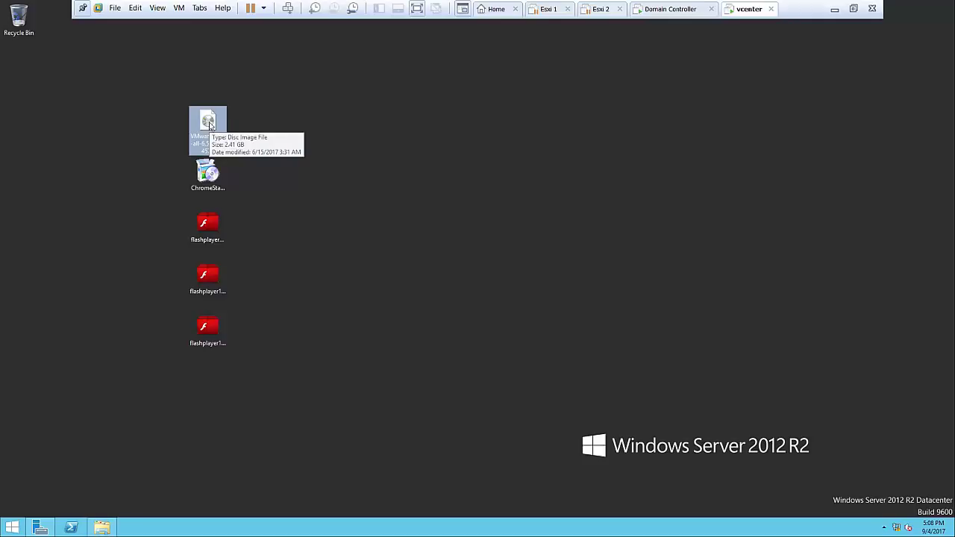
{"action": "right_click", "coordinate": [210, 125]}
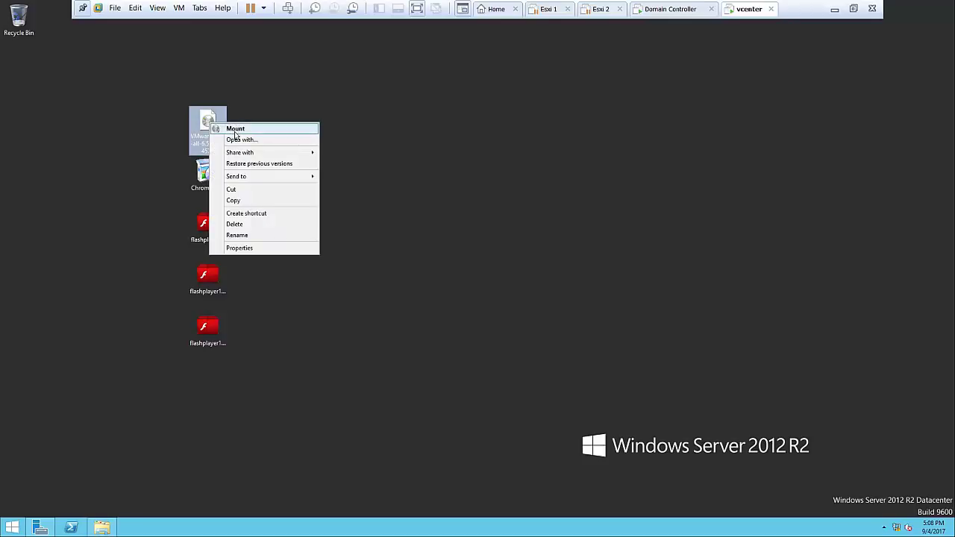
{"action": "left_click", "coordinate": [233, 130]}
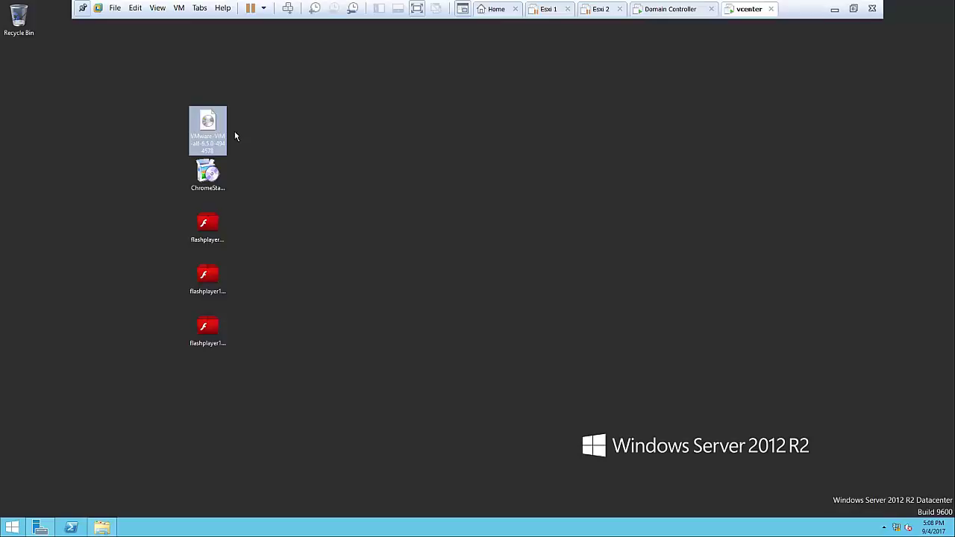
Run autorun from DVD Drive (E:) in This PC, then close the drive window
{"action": "left_click", "coordinate": [12, 528]}
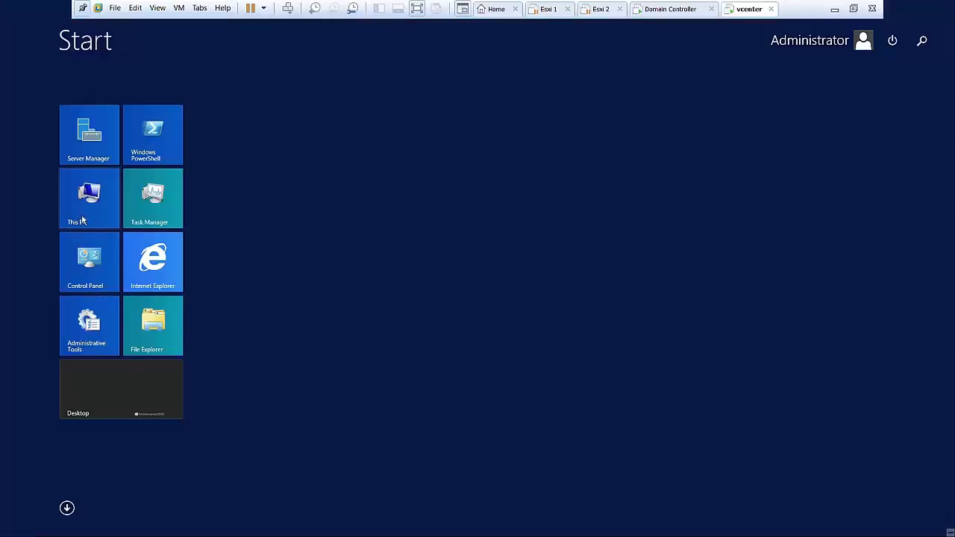
{"action": "left_click", "coordinate": [84, 220]}
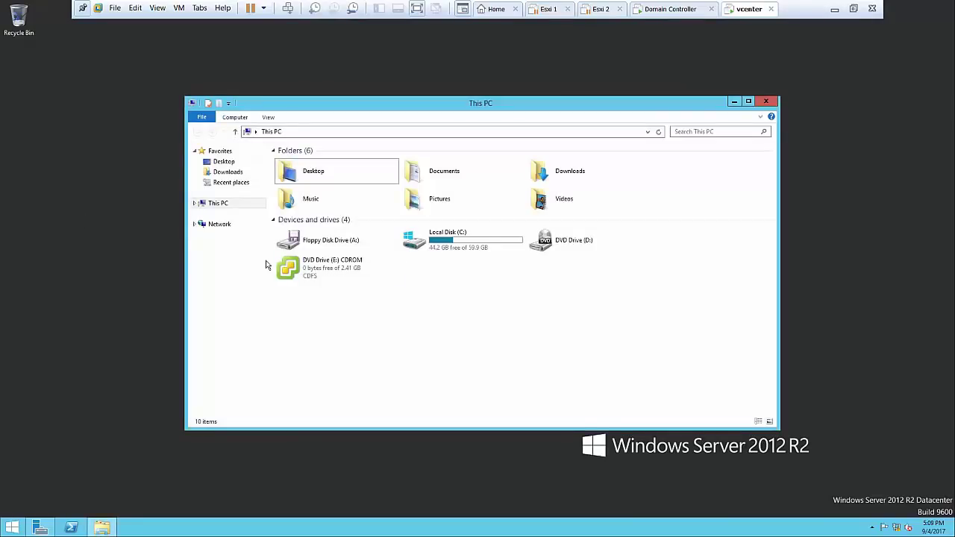
{"action": "double_click", "coordinate": [290, 270]}
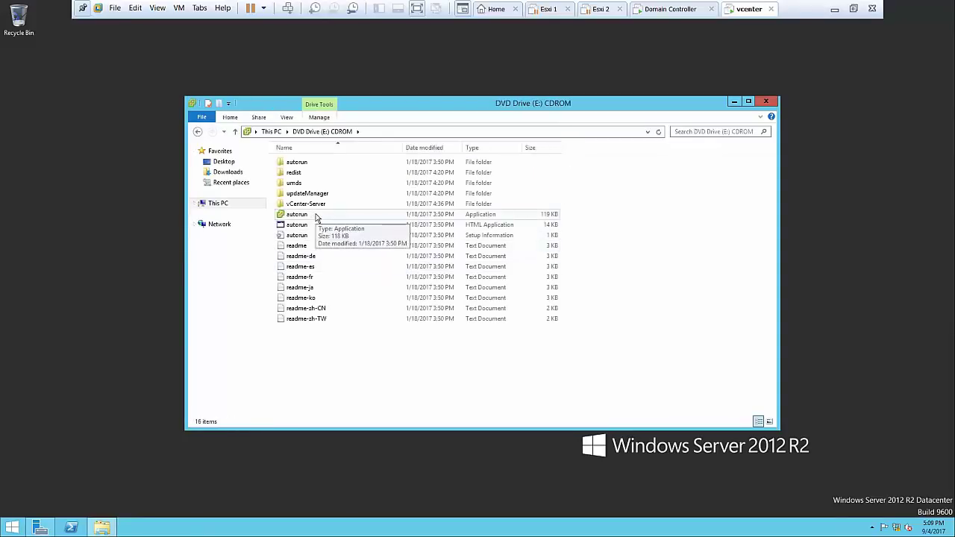
{"action": "right_click", "coordinate": [315, 216]}
{"action": "left_click", "coordinate": [306, 216]}
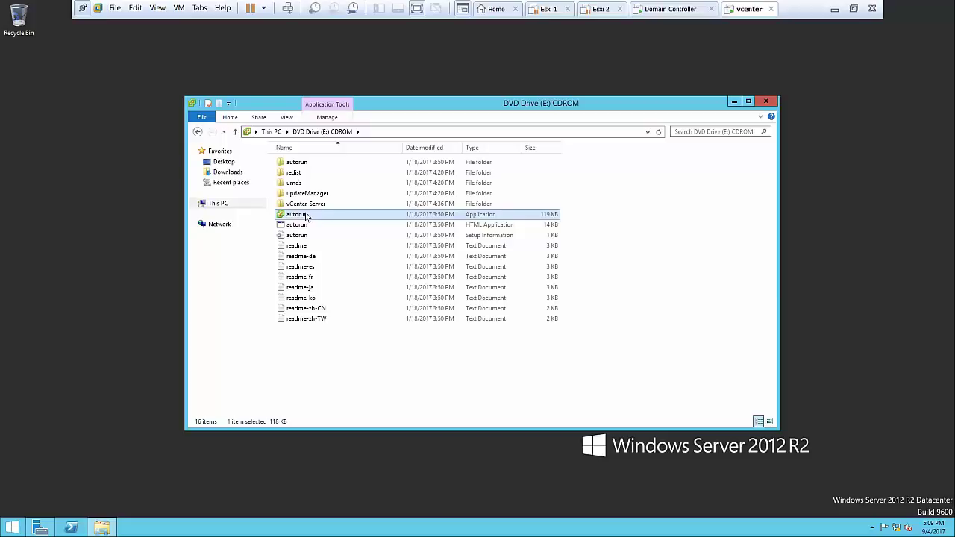
{"action": "right_click", "coordinate": [306, 216]}
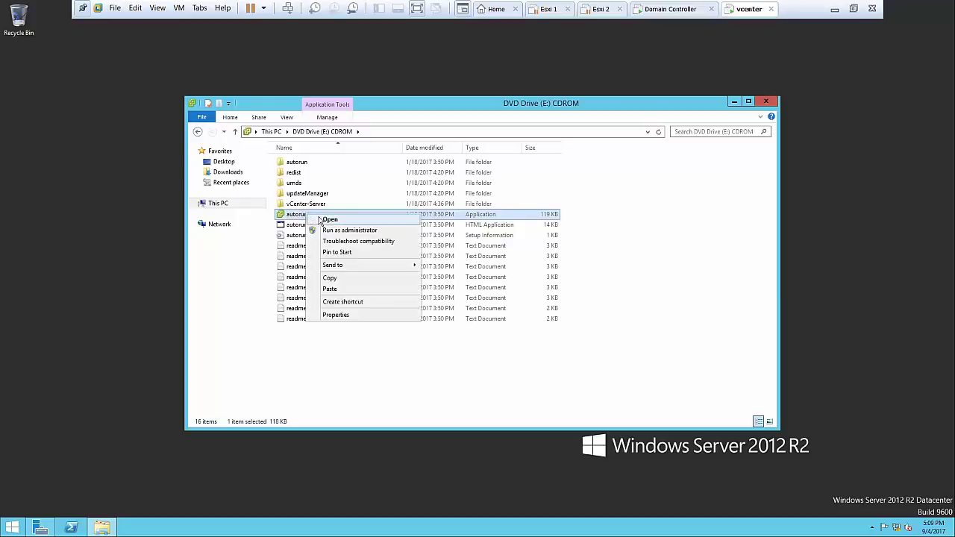
{"action": "left_click", "coordinate": [334, 231]}
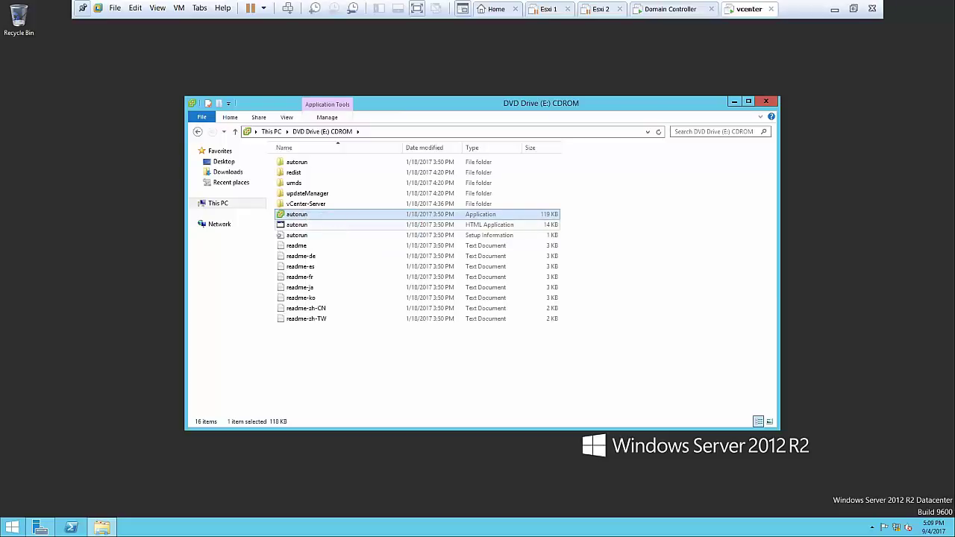
{"action": "left_click", "coordinate": [766, 102]}
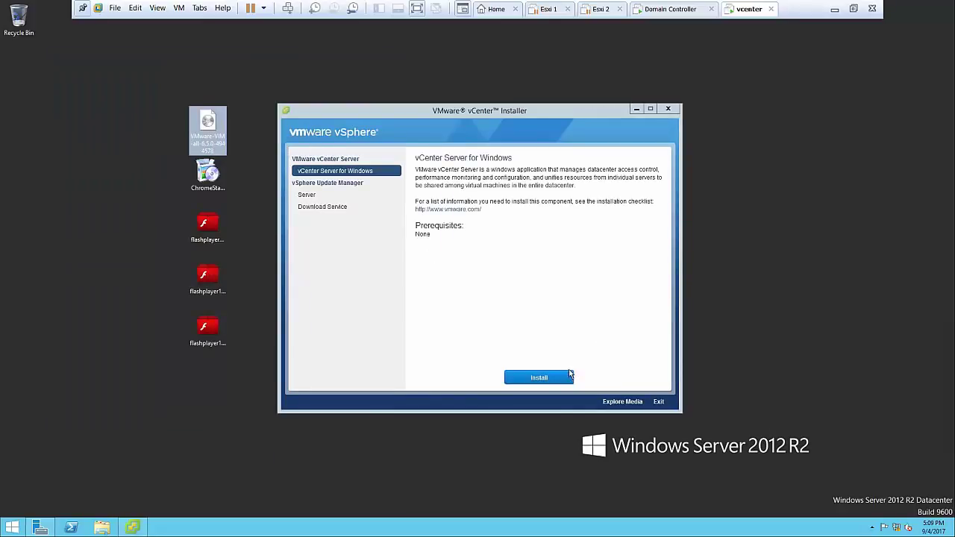
Start the vCenter Server for Windows install, then turn off Windows Firewall via firewall.cpl
{"action": "left_click", "coordinate": [550, 378]}
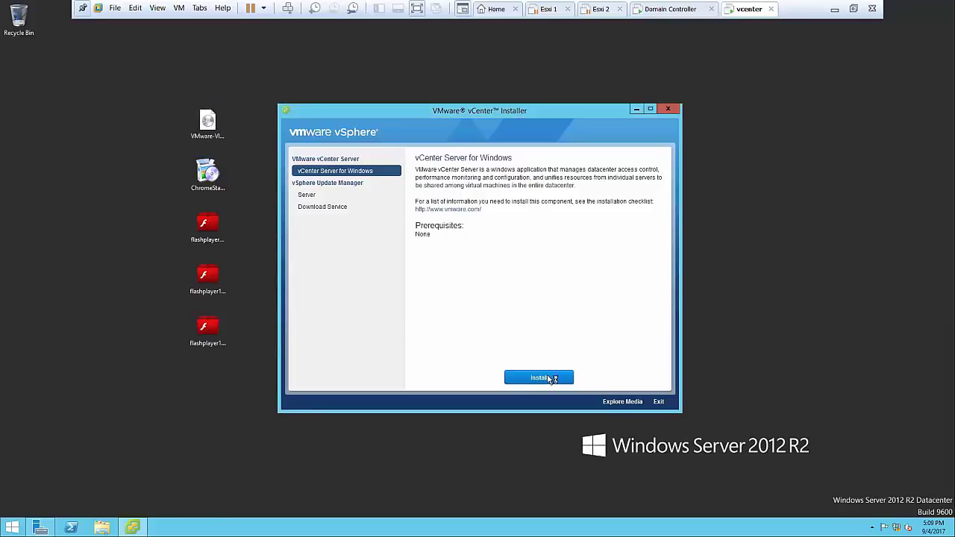
{"action": "key", "text": "super+r"}
{"action": "type", "text": "f"}
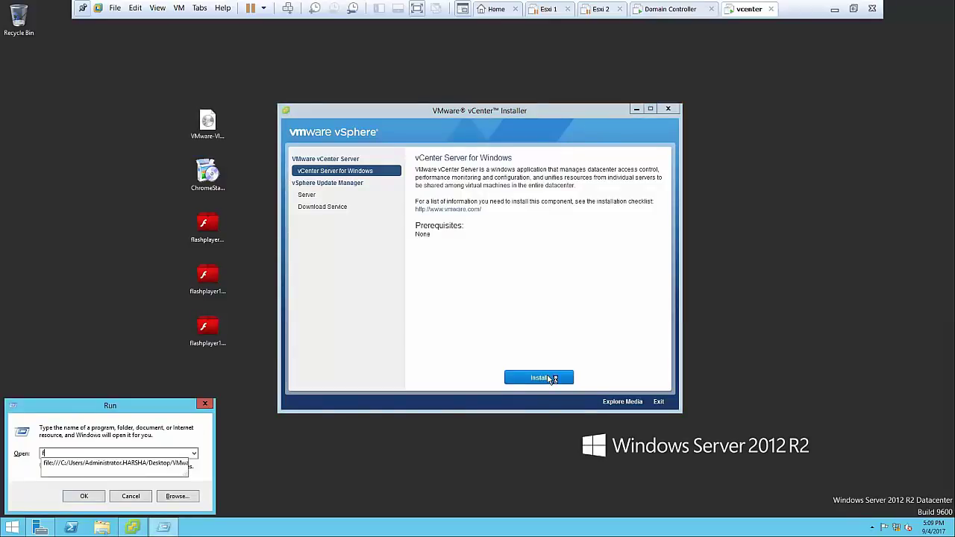
{"action": "type", "text": "irew"}
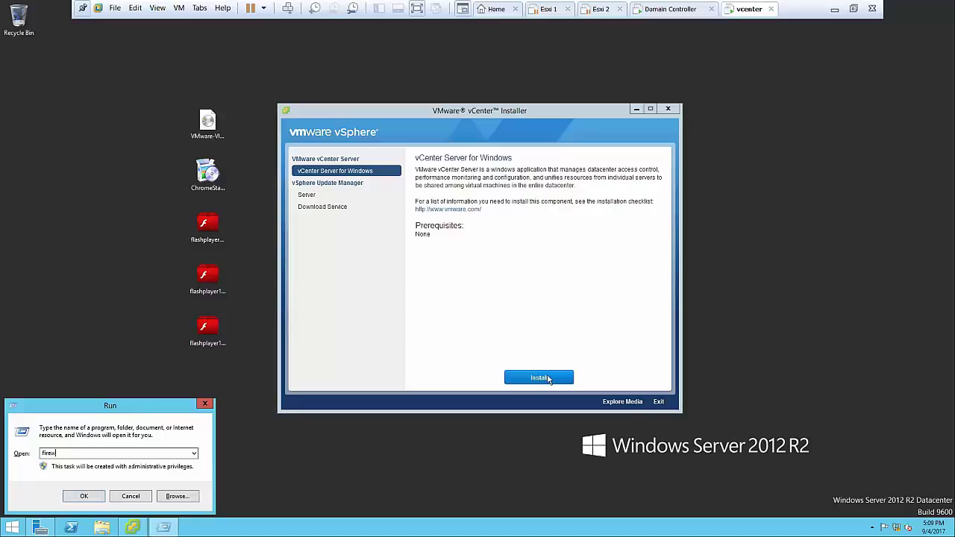
{"action": "type", "text": "all.cpl"}
{"action": "key", "text": "Return"}
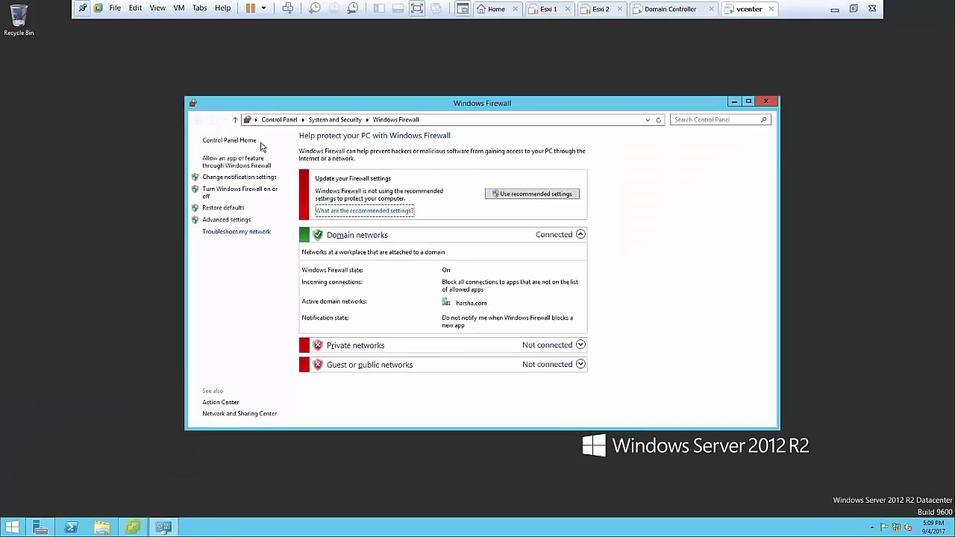
{"action": "left_click", "coordinate": [245, 190]}
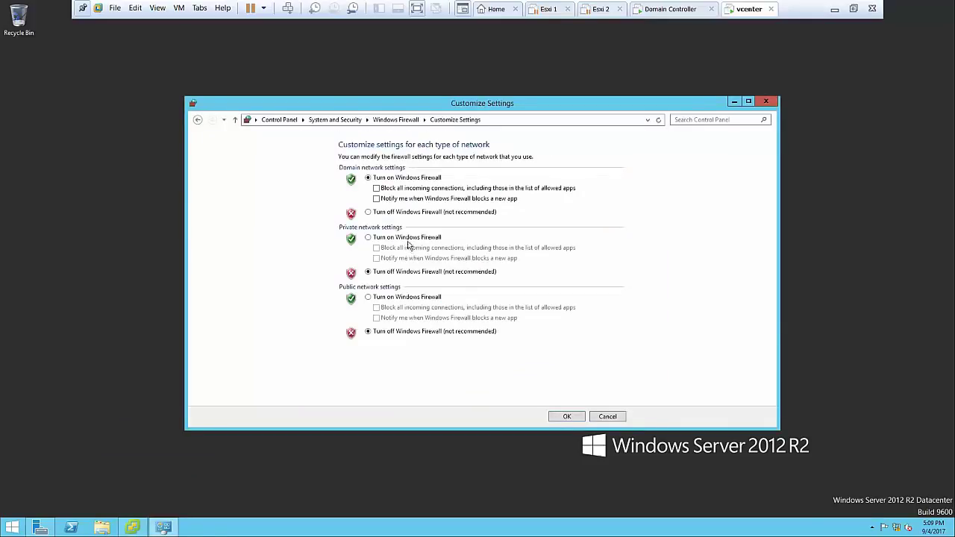
{"action": "left_click", "coordinate": [407, 215]}
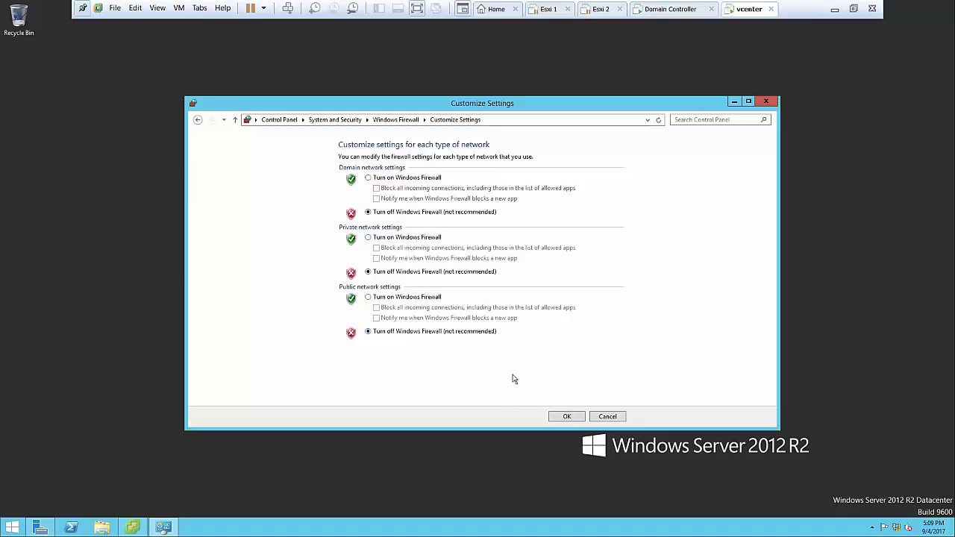
{"action": "left_click", "coordinate": [564, 417]}
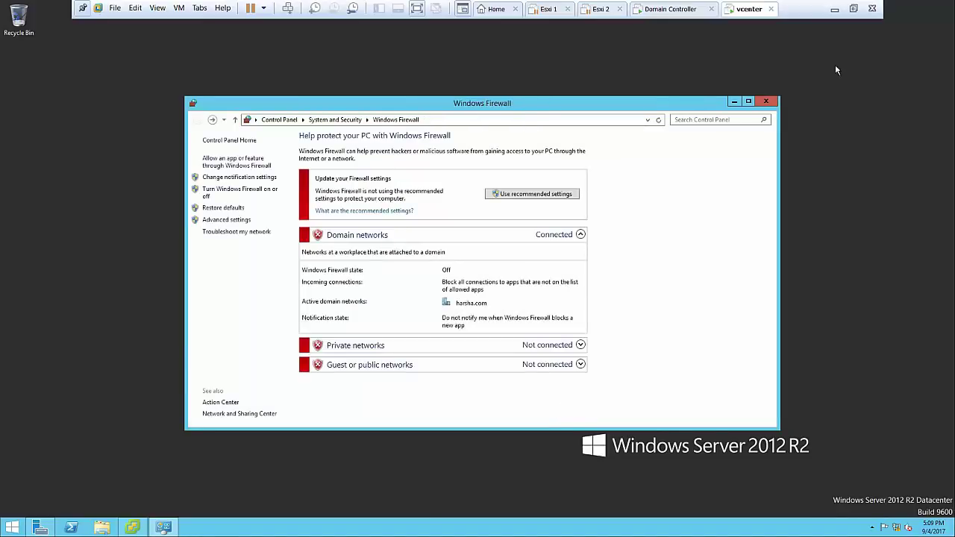
Close the firewall window and refresh the desktop
{"action": "left_click", "coordinate": [766, 101]}
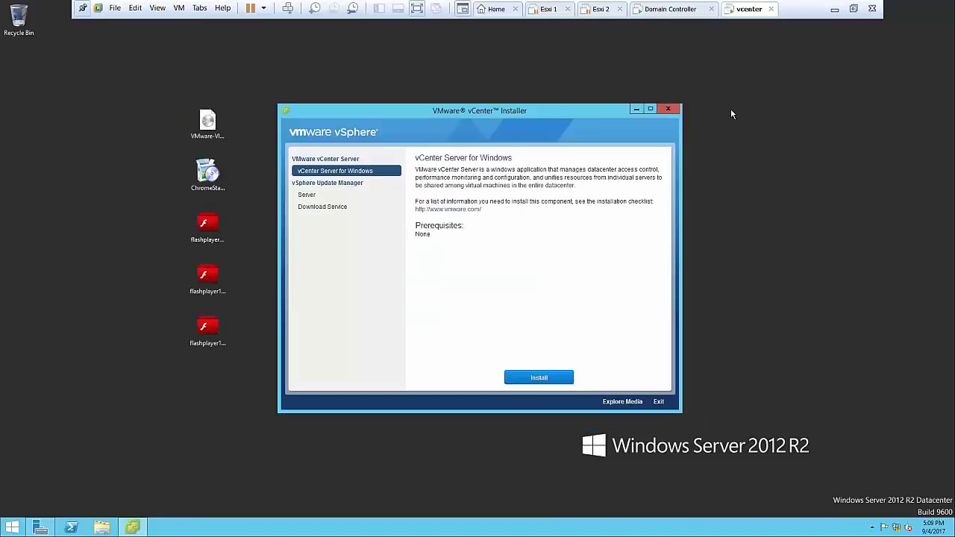
{"action": "right_click", "coordinate": [730, 110]}
{"action": "left_click", "coordinate": [748, 140]}
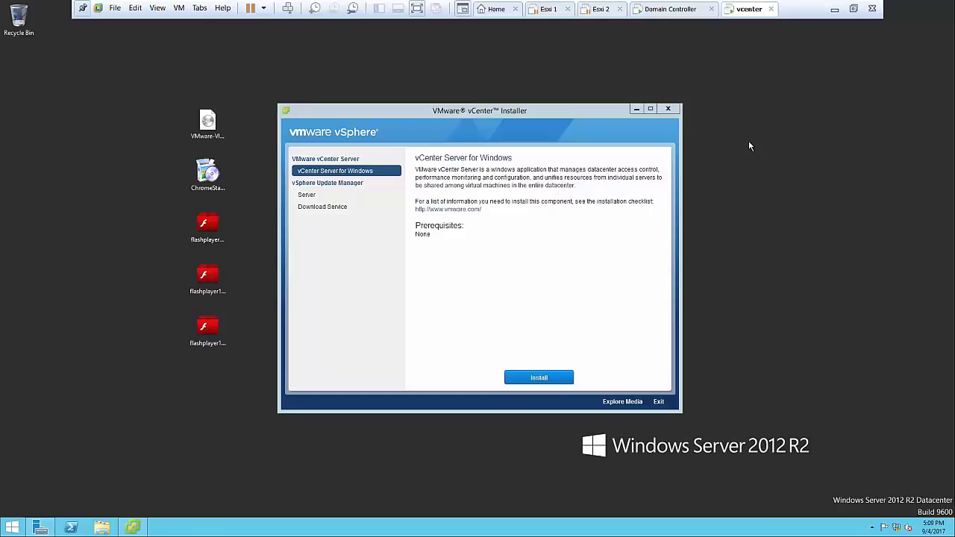
Start installing vCenter Server for Windows, minimize the launcher, and refresh the desktop
{"action": "left_click", "coordinate": [554, 381]}
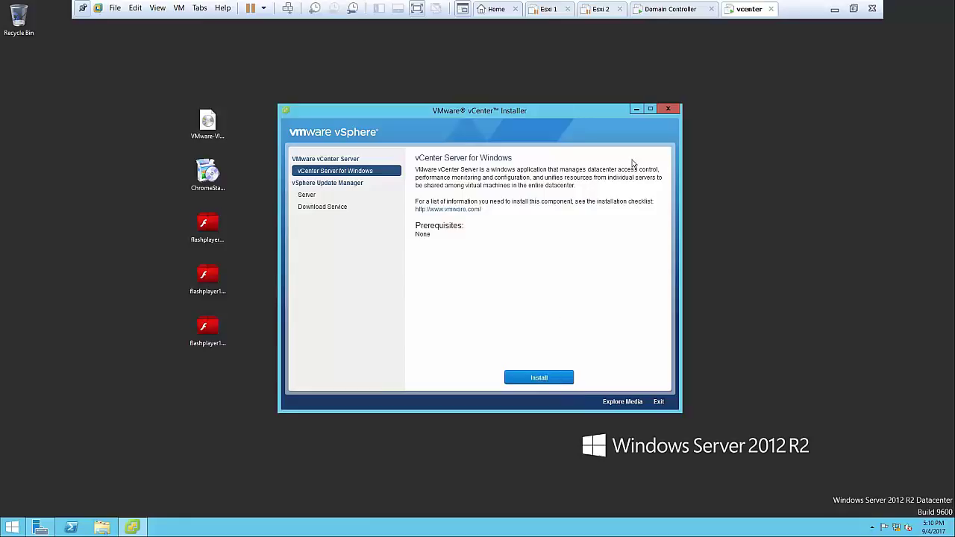
{"action": "left_click", "coordinate": [637, 110]}
{"action": "right_click", "coordinate": [635, 108]}
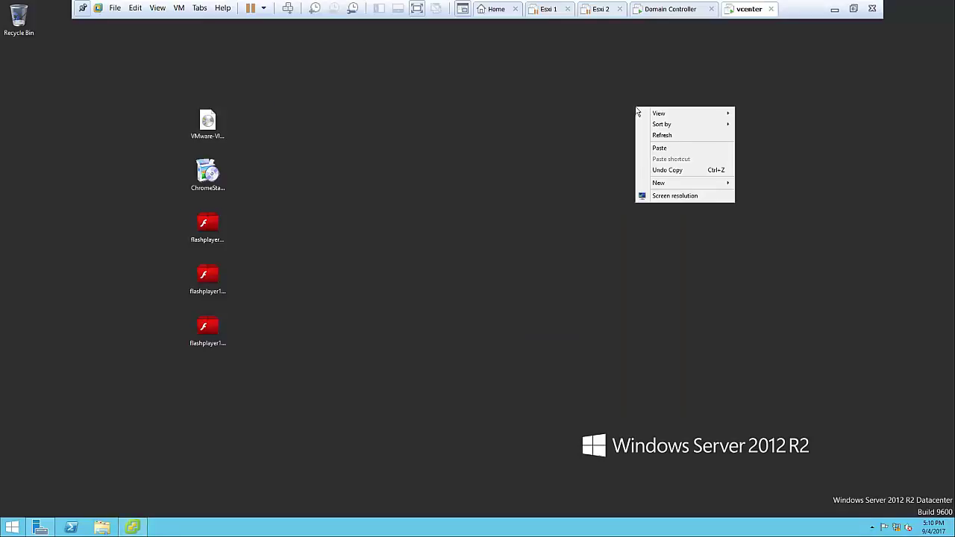
{"action": "left_click", "coordinate": [657, 140]}
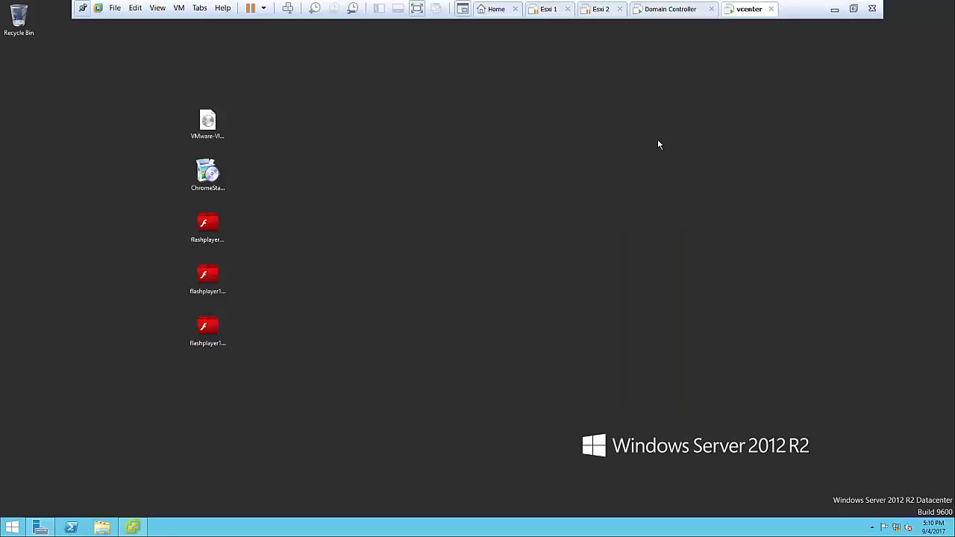
{"action": "right_click", "coordinate": [403, 182]}
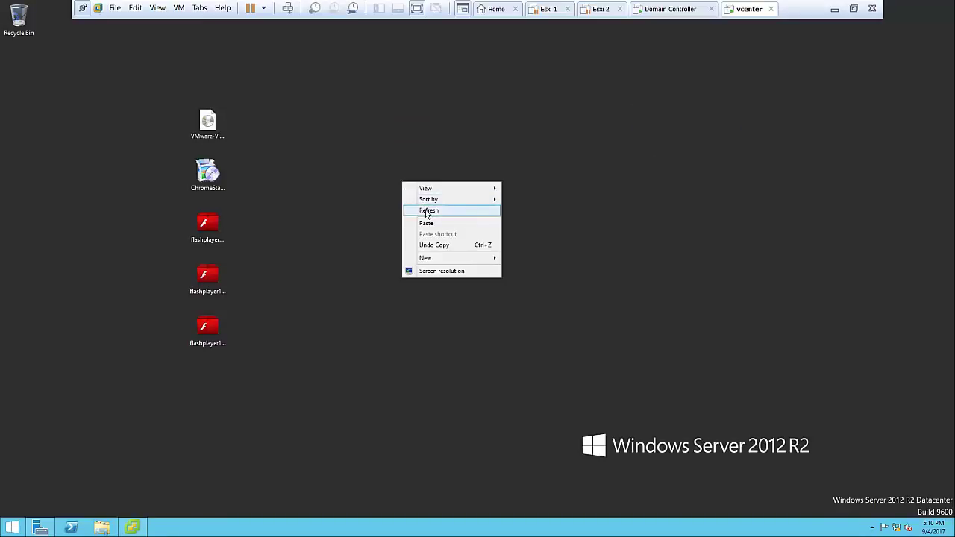
{"action": "left_click", "coordinate": [428, 212]}
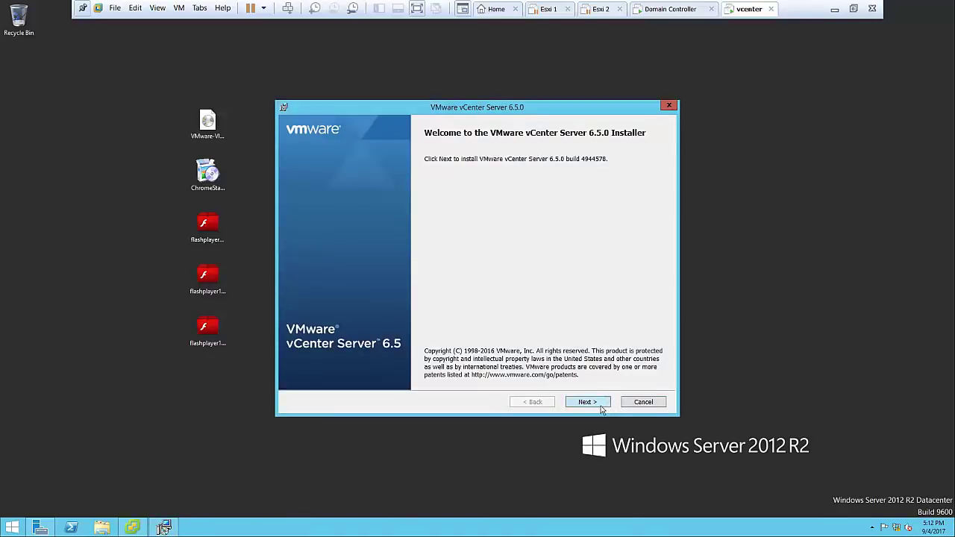
Accept the licence, keep Embedded Deployment, and continue past the system network name page
{"action": "left_click", "coordinate": [602, 407]}
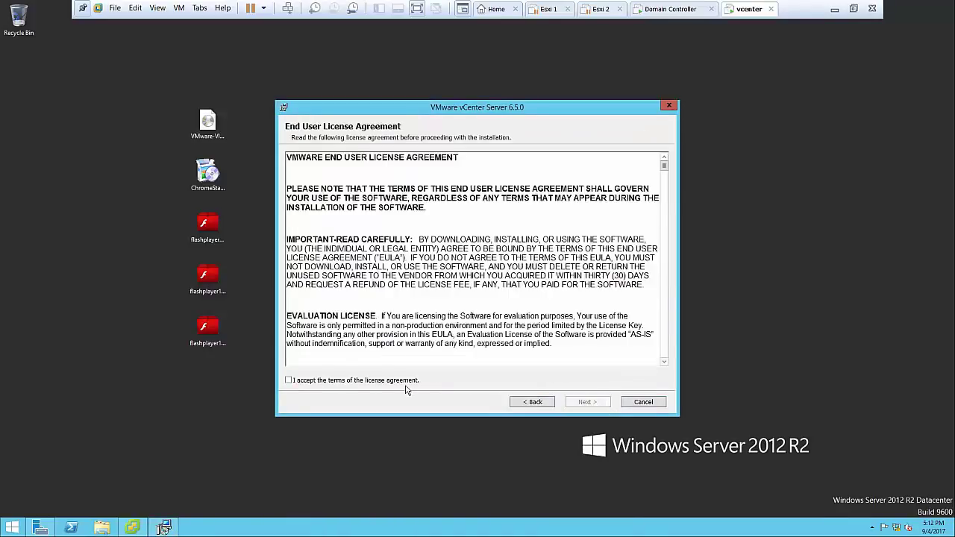
{"action": "left_click", "coordinate": [388, 381]}
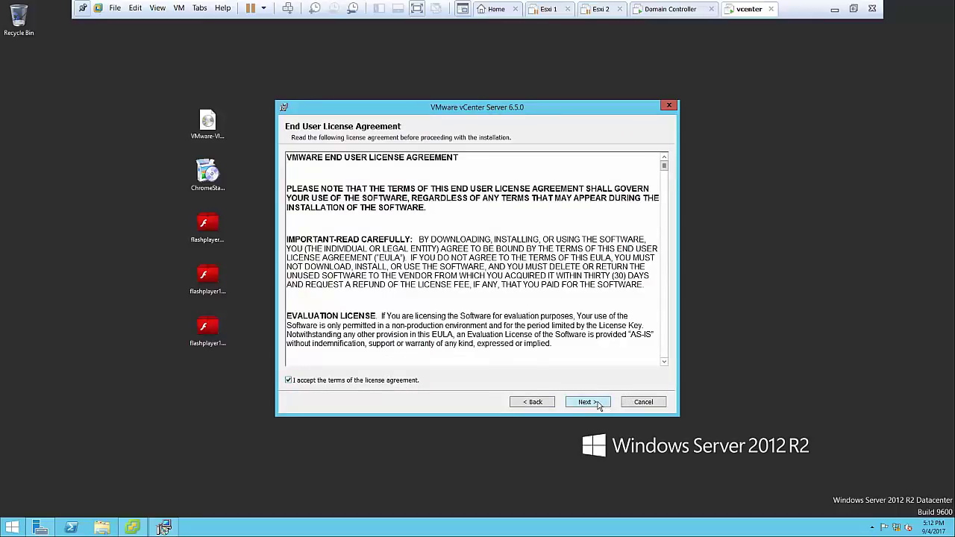
{"action": "left_click", "coordinate": [586, 403]}
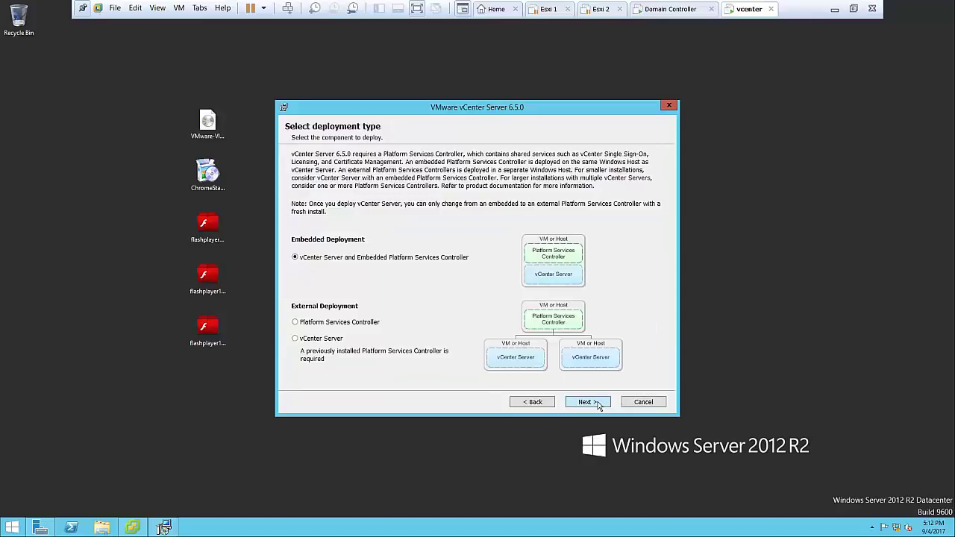
{"action": "left_click", "coordinate": [587, 402]}
{"action": "left_click", "coordinate": [587, 402]}
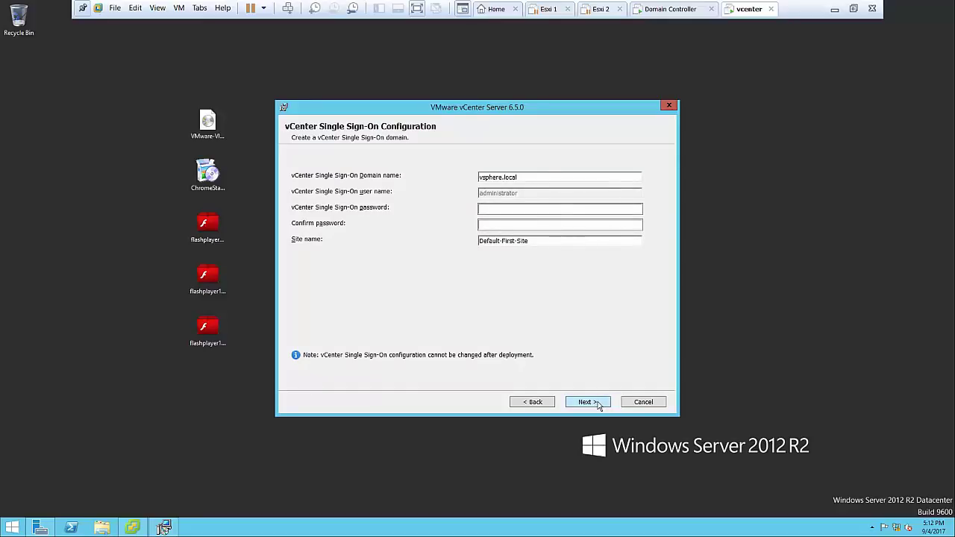
Enter and confirm the Single Sign-On password and set the site name to India
{"action": "left_click", "coordinate": [513, 212]}
{"action": "type", "text": "VMwa"}
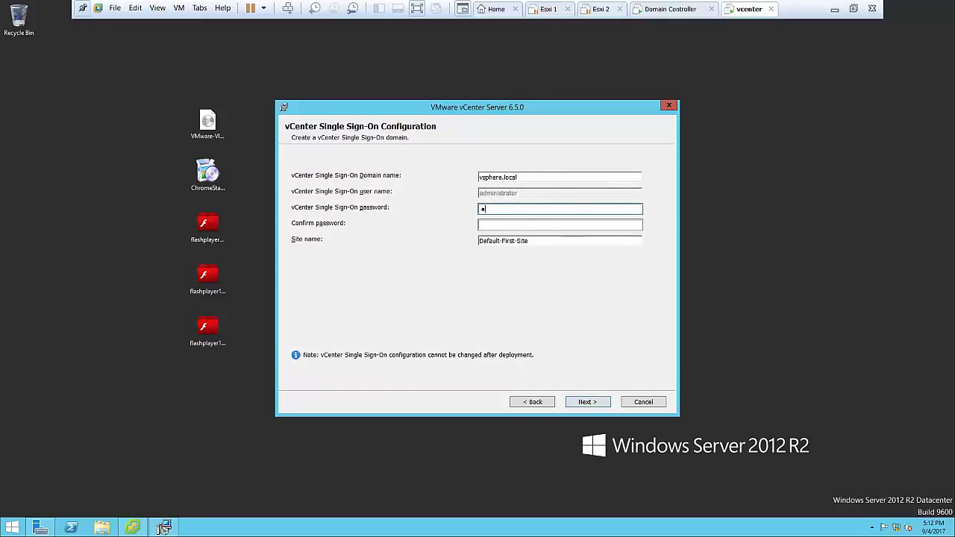
{"action": "type", "text": "re1!"}
{"action": "key", "text": "Tab"}
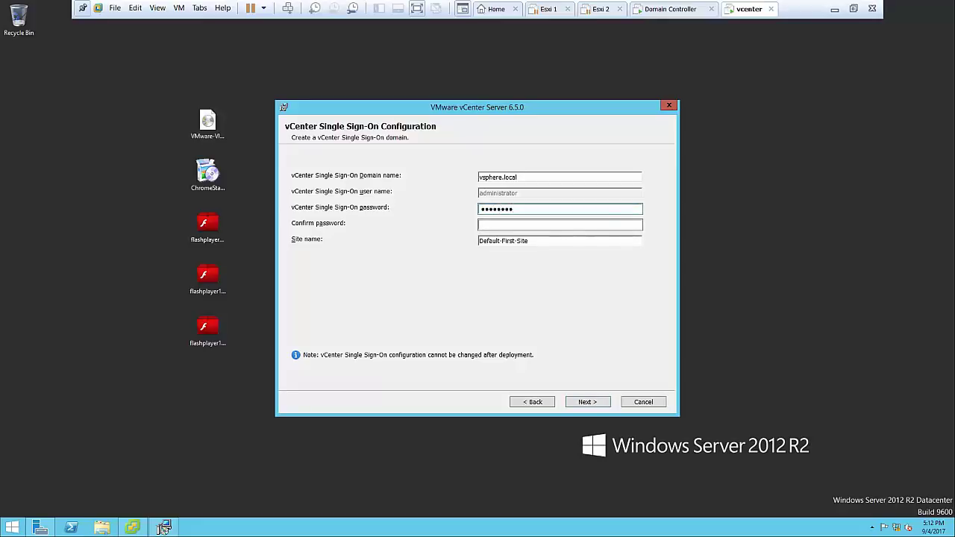
{"action": "type", "text": "VMware1!"}
{"action": "left_click", "coordinate": [559, 240]}
{"action": "double_click", "coordinate": [559, 240]}
{"action": "key", "text": "BackSpace"}
{"action": "key", "text": "BackSpace"}
{"action": "key", "text": "BackSpace"}
{"action": "key", "text": "BackSpace"}
{"action": "key", "text": "BackSpace"}
{"action": "key", "text": "BackSpace"}
{"action": "key", "text": "BackSpace"}
{"action": "key", "text": "BackSpace"}
{"action": "key", "text": "BackSpace"}
{"action": "key", "text": "BackSpace"}
{"action": "key", "text": "BackSpace"}
{"action": "key", "text": "BackSpace"}
{"action": "key", "text": "BackSpace"}
{"action": "key", "text": "BackSpace"}
{"action": "key", "text": "BackSpace"}
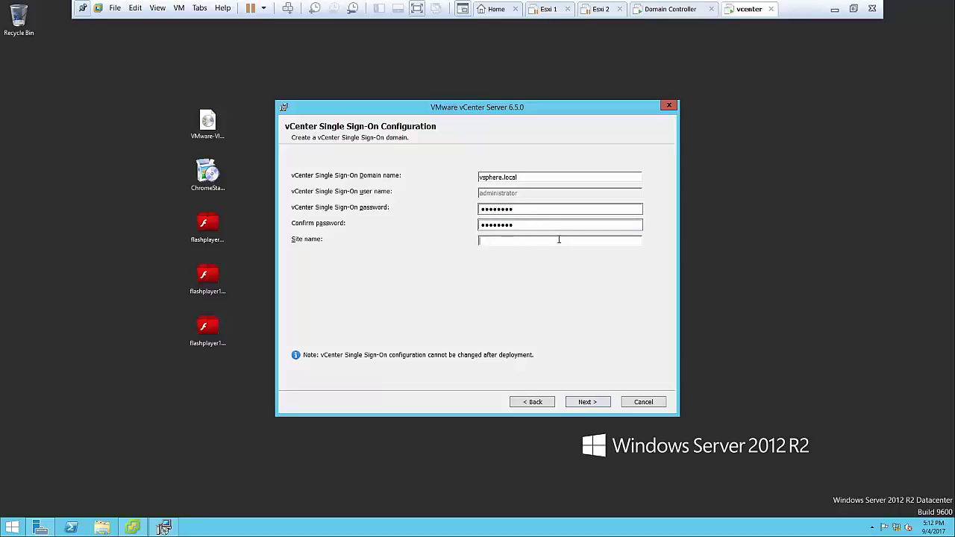
{"action": "type", "text": "India"}
Keep default service account, database, ports, folders and CEIP settings, then install
{"action": "left_click", "coordinate": [586, 403]}
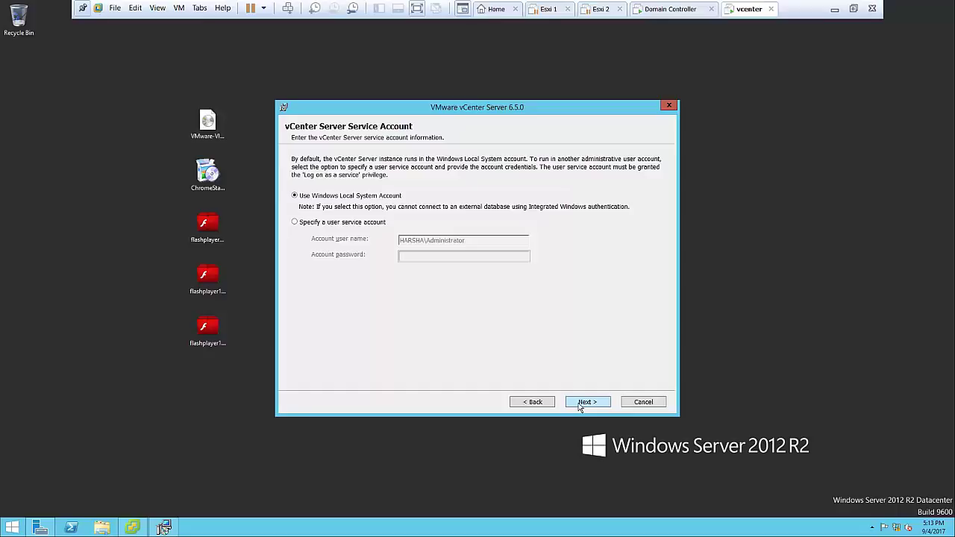
{"action": "left_click", "coordinate": [580, 405]}
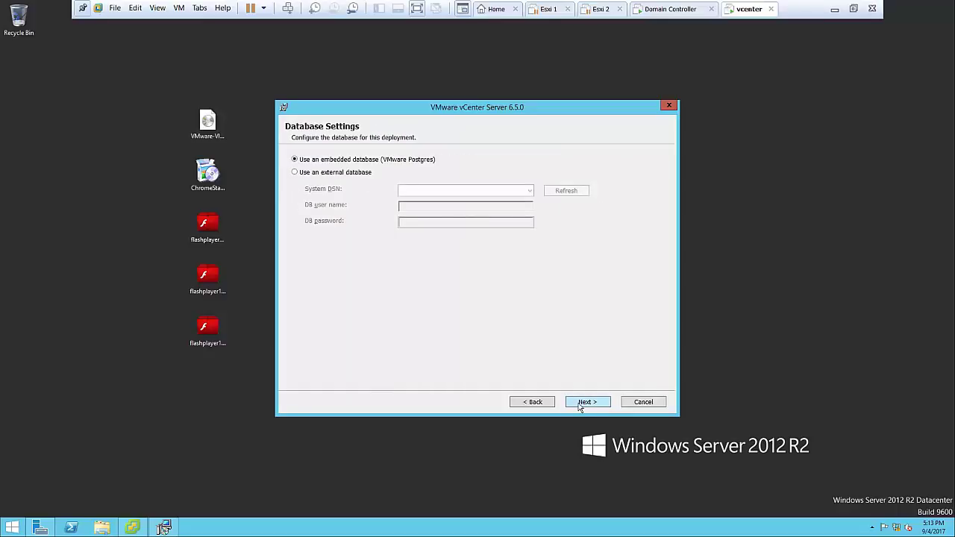
{"action": "left_click", "coordinate": [580, 404]}
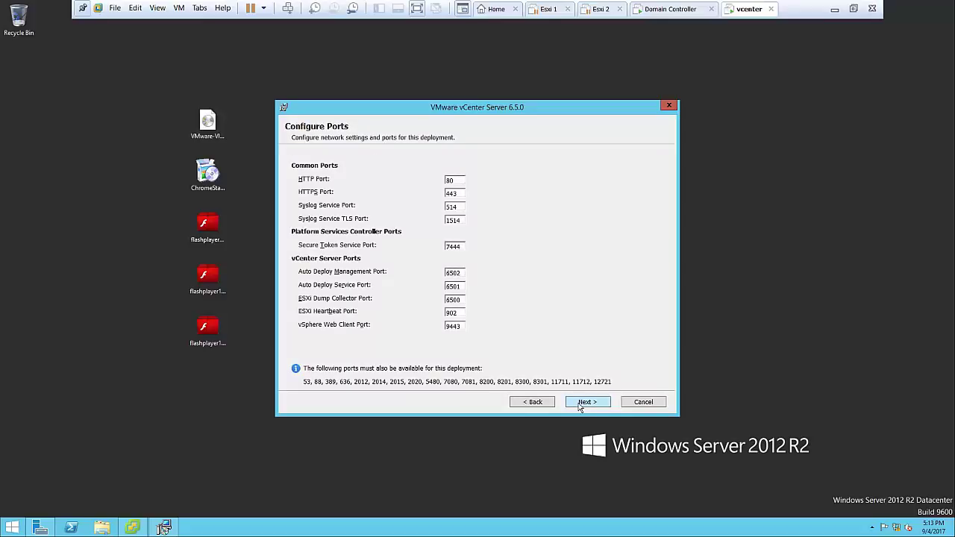
{"action": "left_click", "coordinate": [580, 404]}
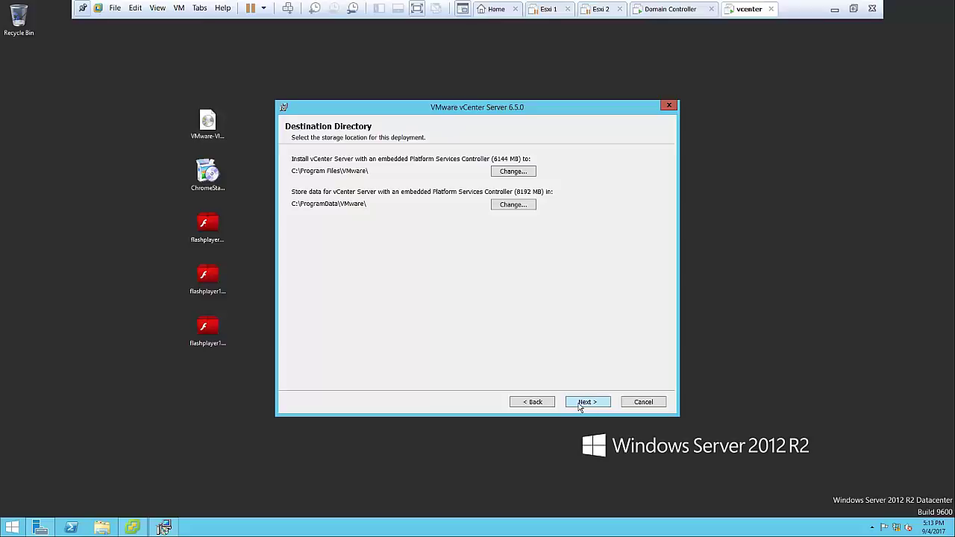
{"action": "left_click", "coordinate": [580, 404]}
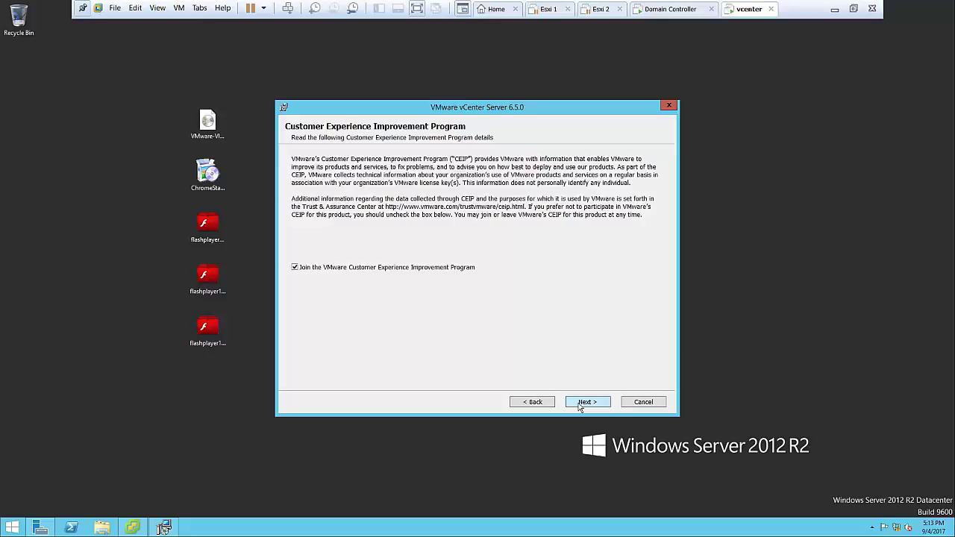
{"action": "left_click", "coordinate": [580, 403]}
{"action": "left_click", "coordinate": [580, 403]}
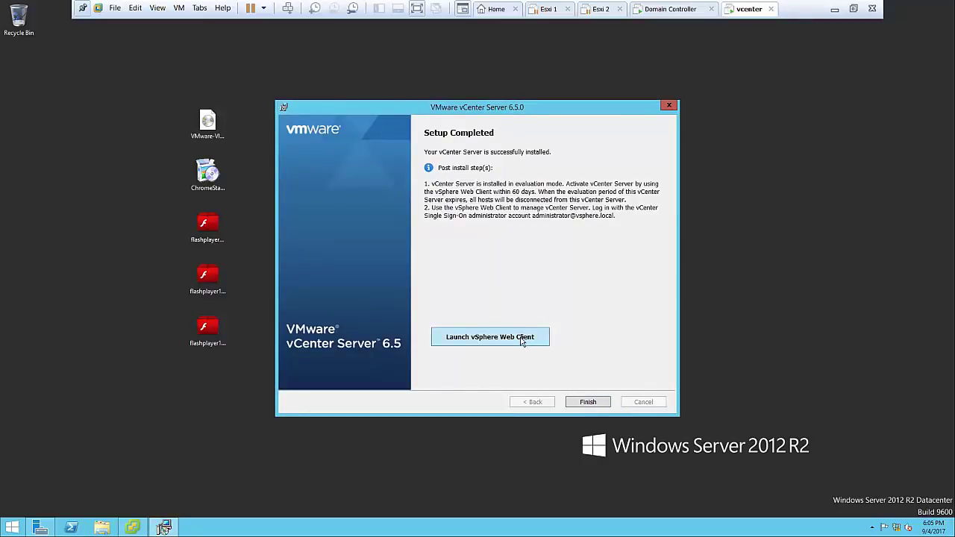
Launch the vSphere Web Client from the Setup Completed page
{"action": "left_click", "coordinate": [523, 341]}
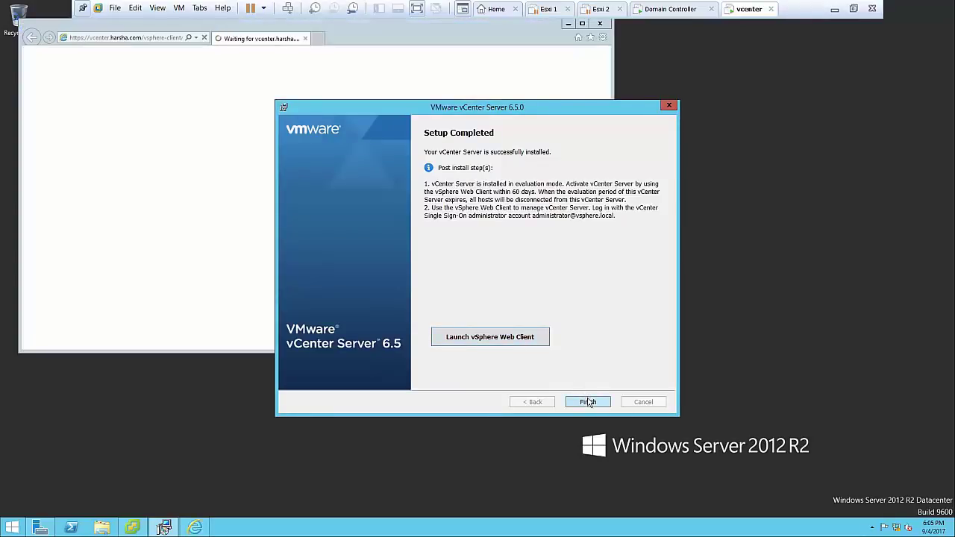
Finish the vCenter installer and choose 'Don't use recommended settings' for Internet Explorer 11
{"action": "left_click", "coordinate": [588, 401]}
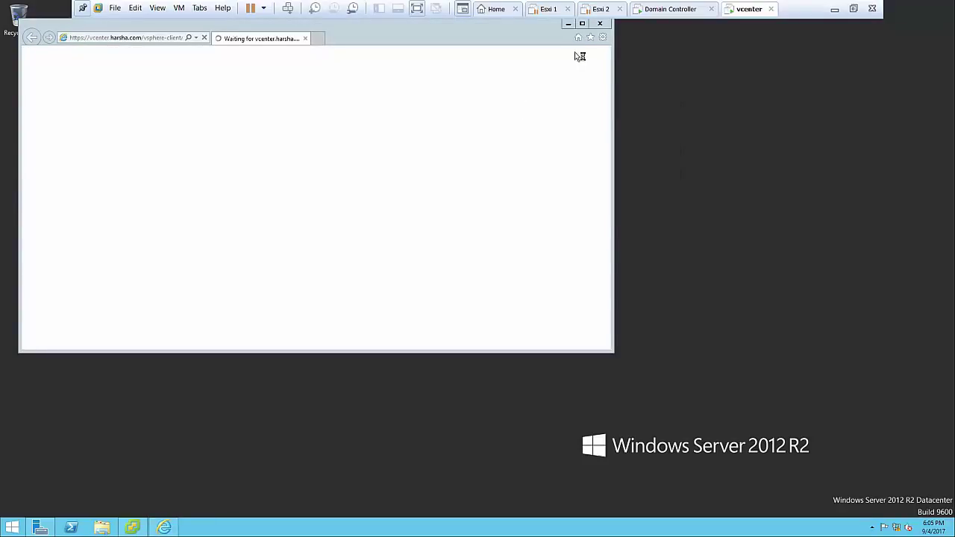
{"action": "left_click", "coordinate": [568, 25]}
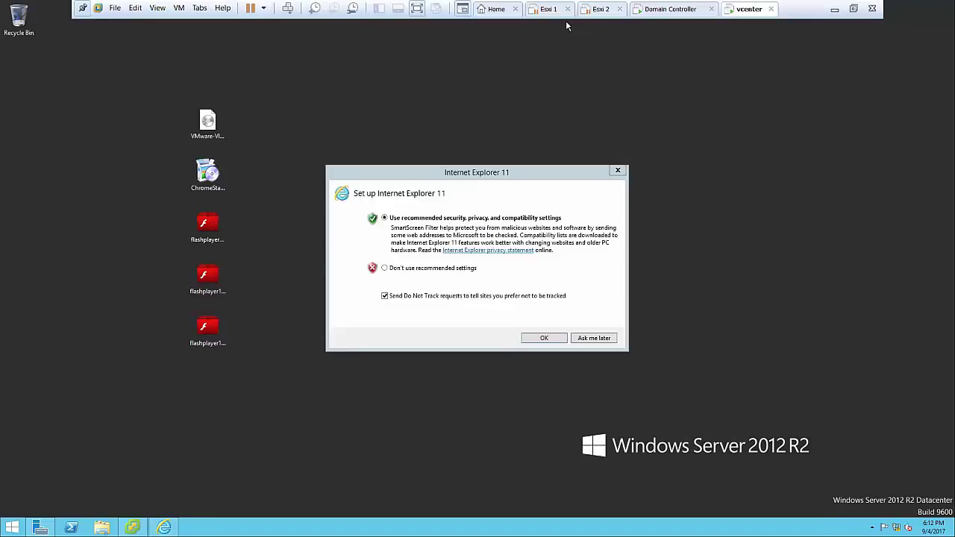
{"action": "left_click", "coordinate": [451, 276]}
{"action": "left_click", "coordinate": [452, 273]}
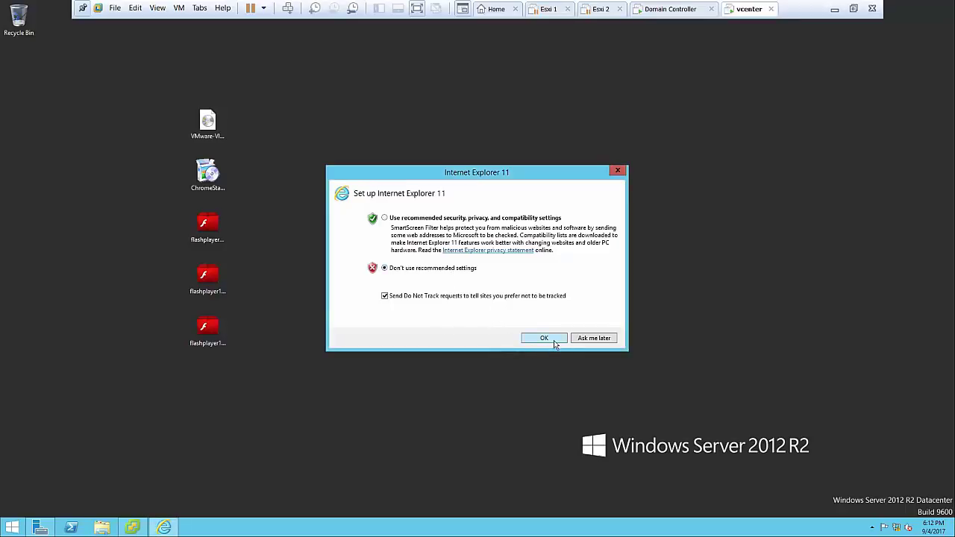
{"action": "left_click", "coordinate": [554, 341]}
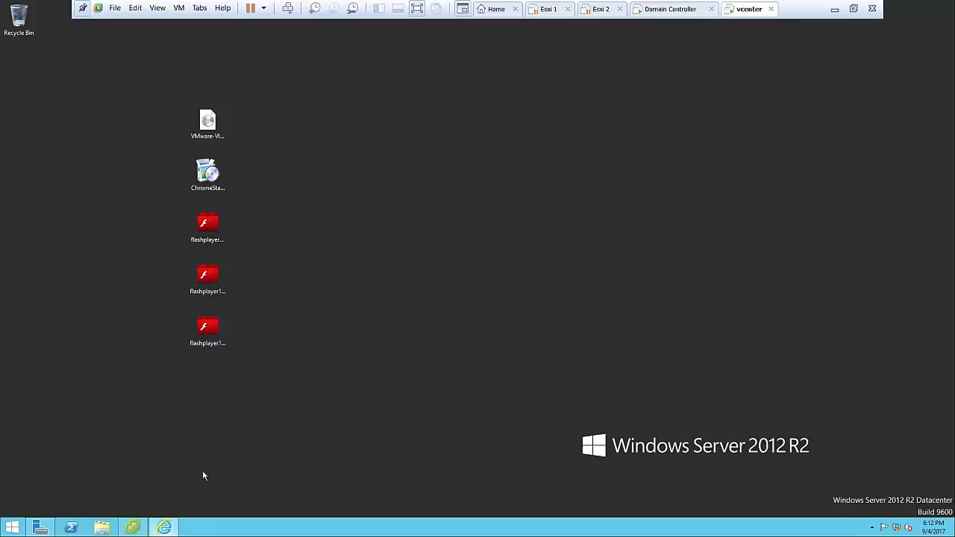
Refresh the vcenter VM's desktop
{"action": "right_click", "coordinate": [310, 285]}
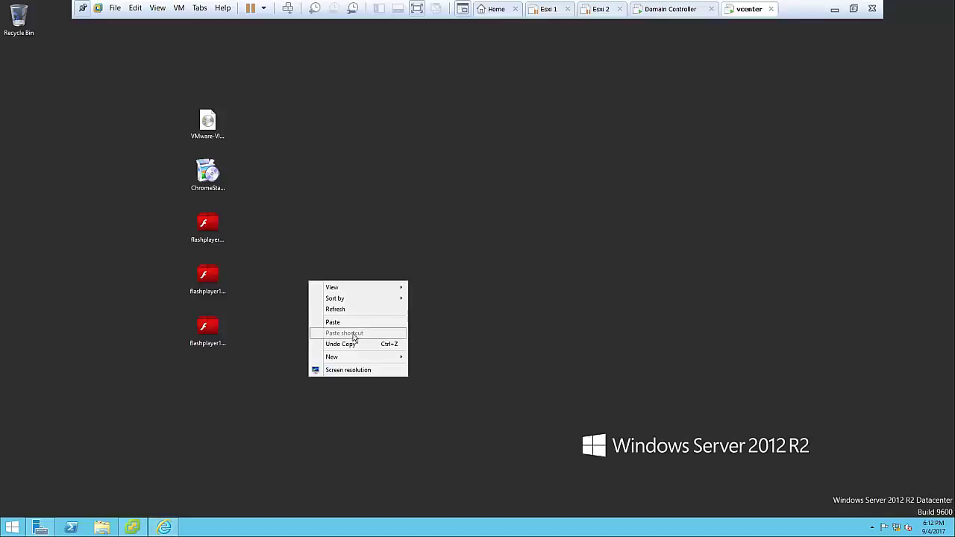
{"action": "left_click", "coordinate": [354, 310]}
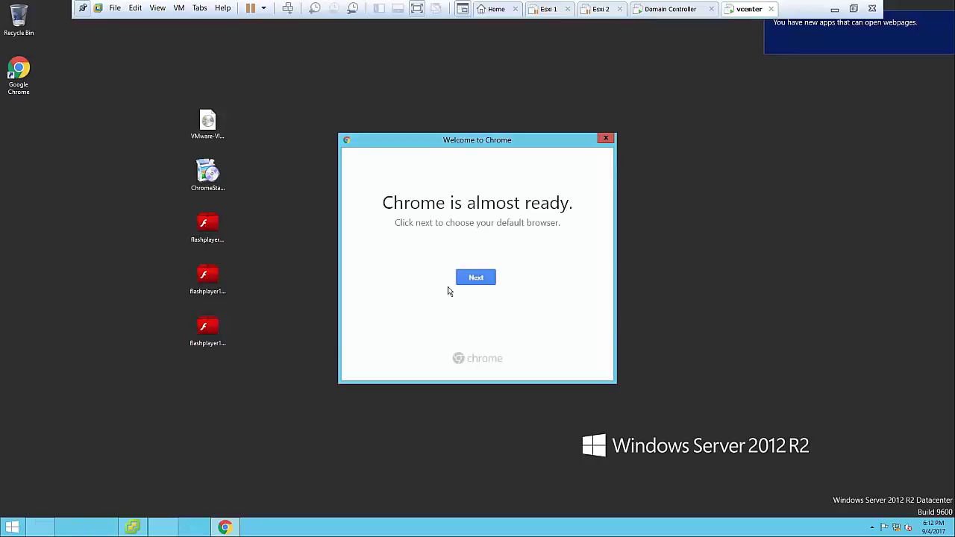
Make Google Chrome open web links and skip signing in to Chrome
{"action": "left_click", "coordinate": [477, 282]}
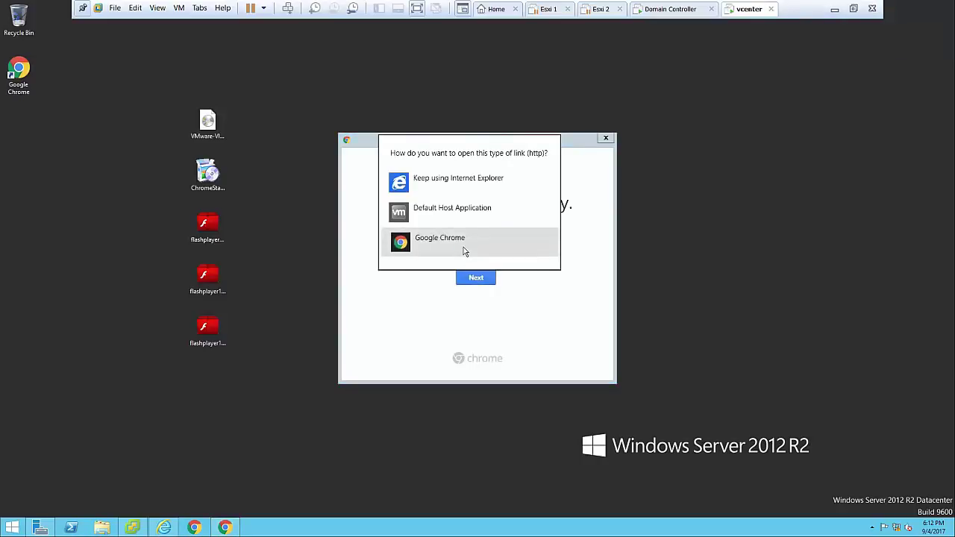
{"action": "left_click", "coordinate": [464, 254]}
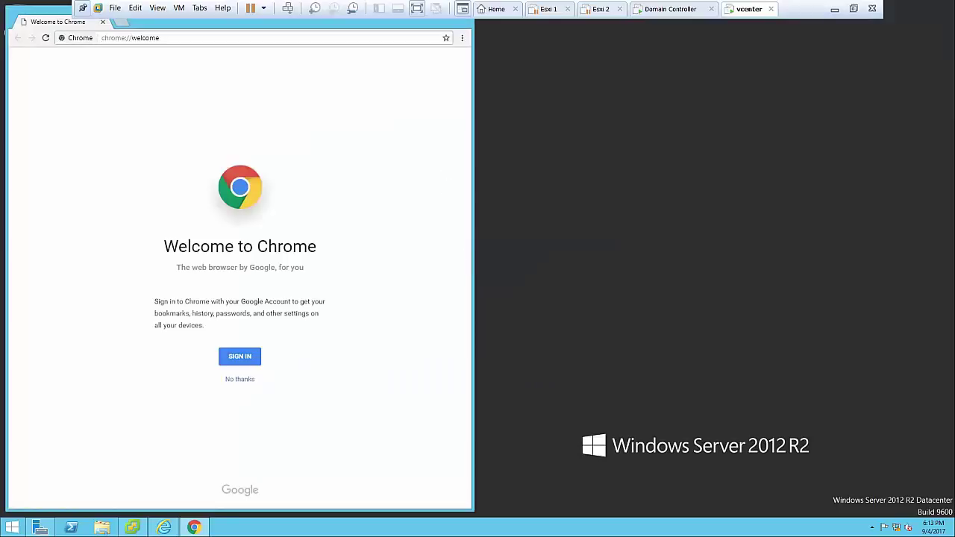
{"action": "double_click", "coordinate": [183, 27]}
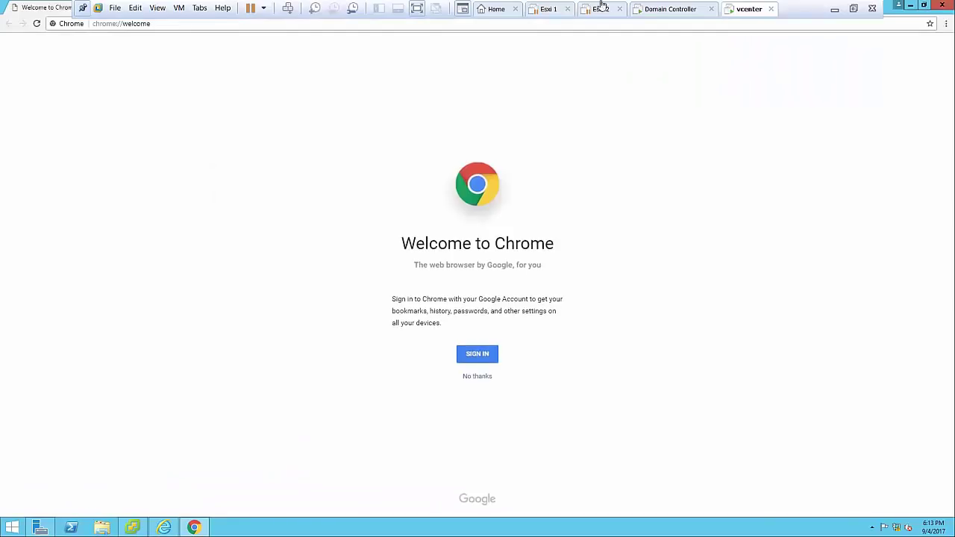
{"action": "left_click", "coordinate": [911, 6]}
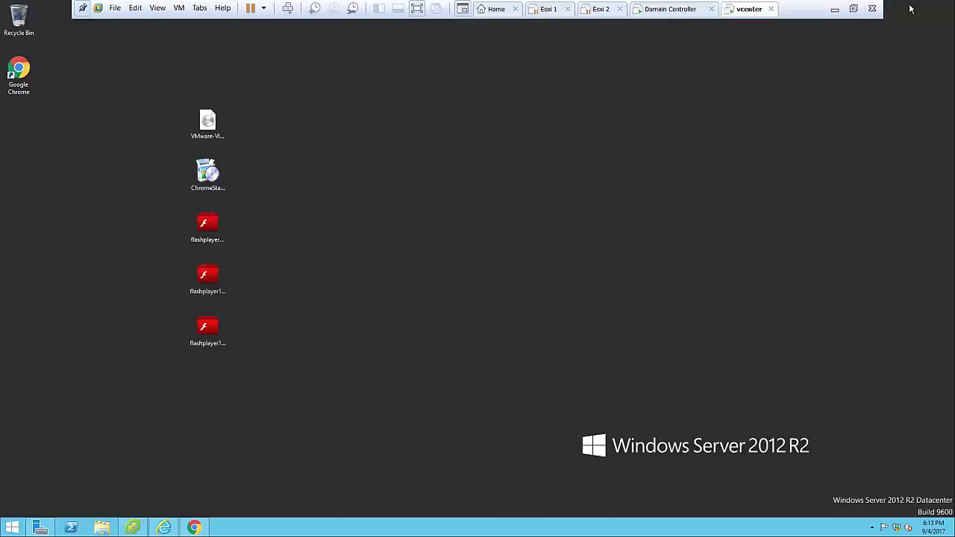
{"action": "left_click", "coordinate": [193, 528]}
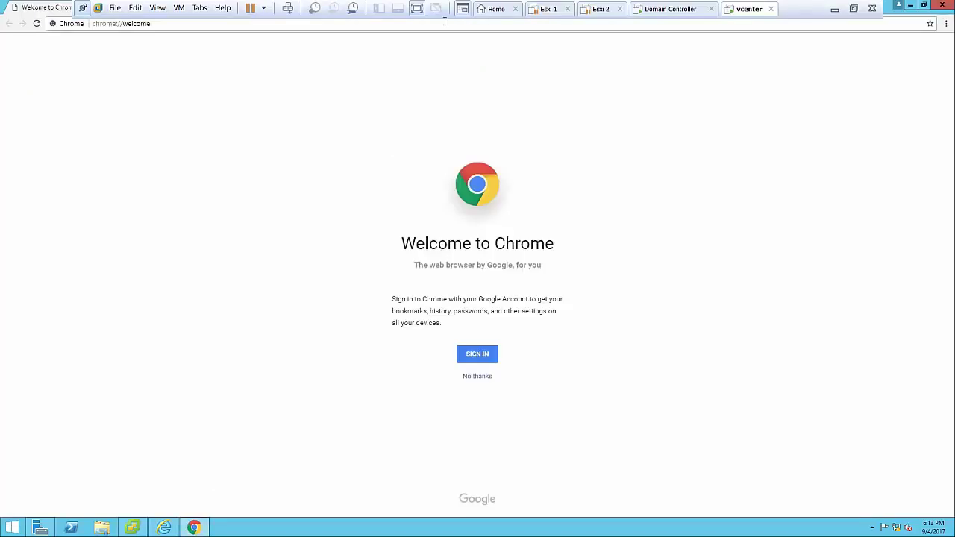
{"action": "left_click", "coordinate": [477, 377]}
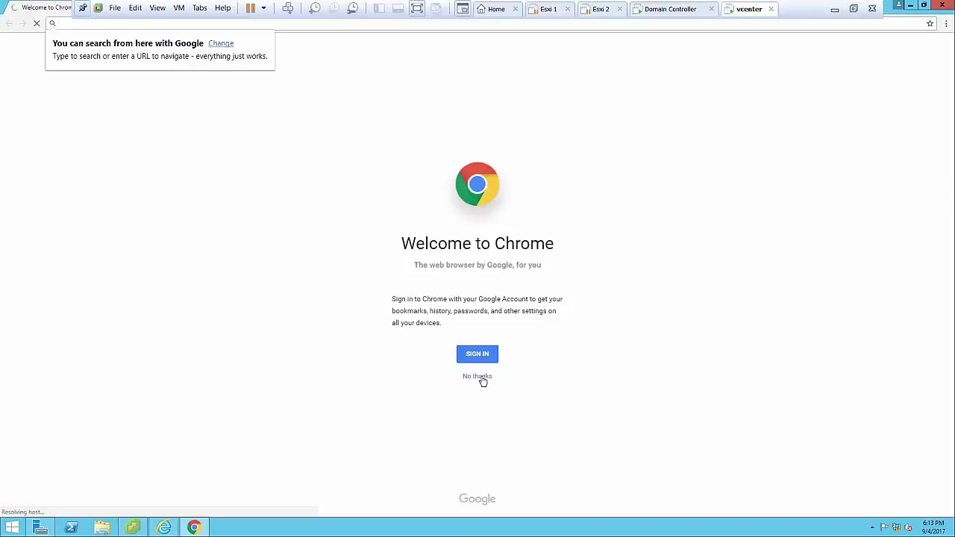
Minimize the Chrome welcome window, then restore it from the taskbar and close it
{"action": "left_click", "coordinate": [910, 6]}
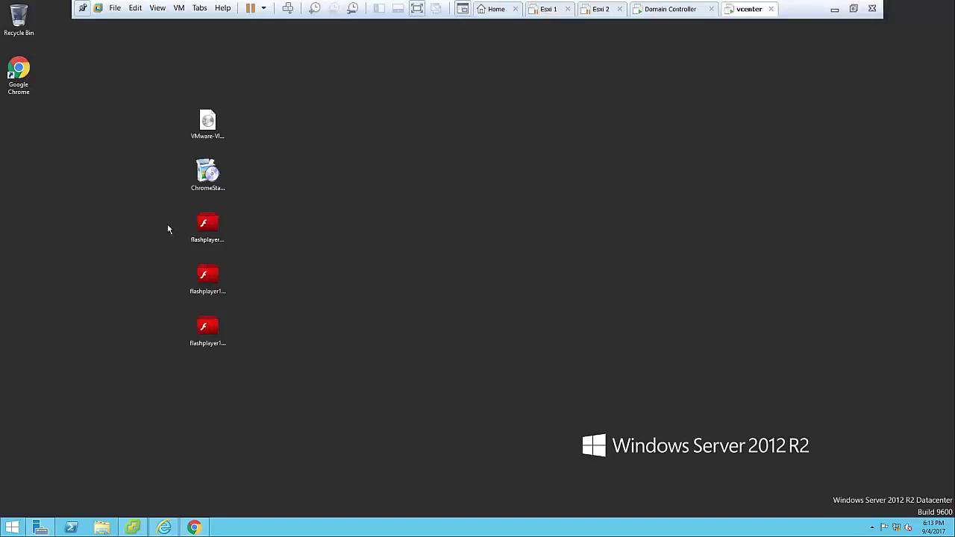
{"action": "right_click", "coordinate": [195, 528]}
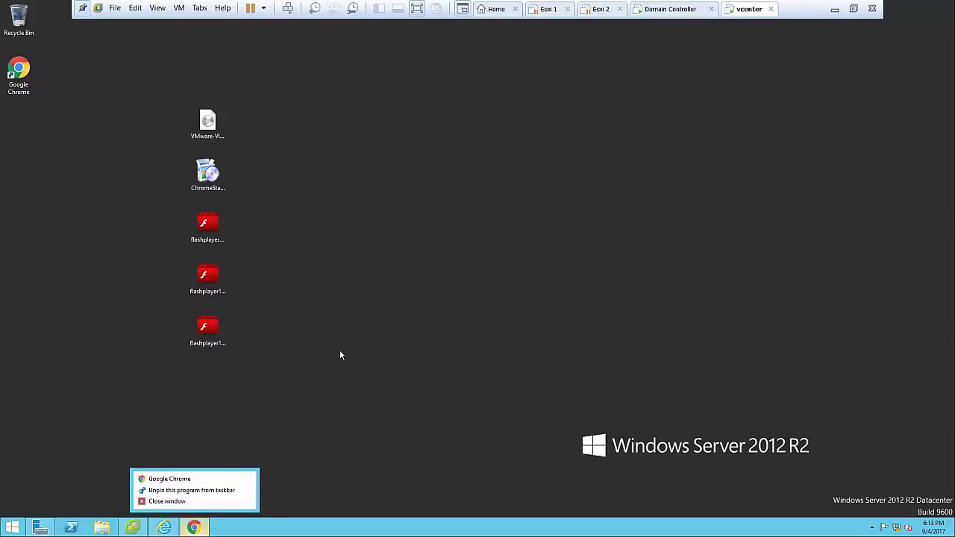
{"action": "left_click", "coordinate": [238, 469]}
{"action": "left_click", "coordinate": [196, 529]}
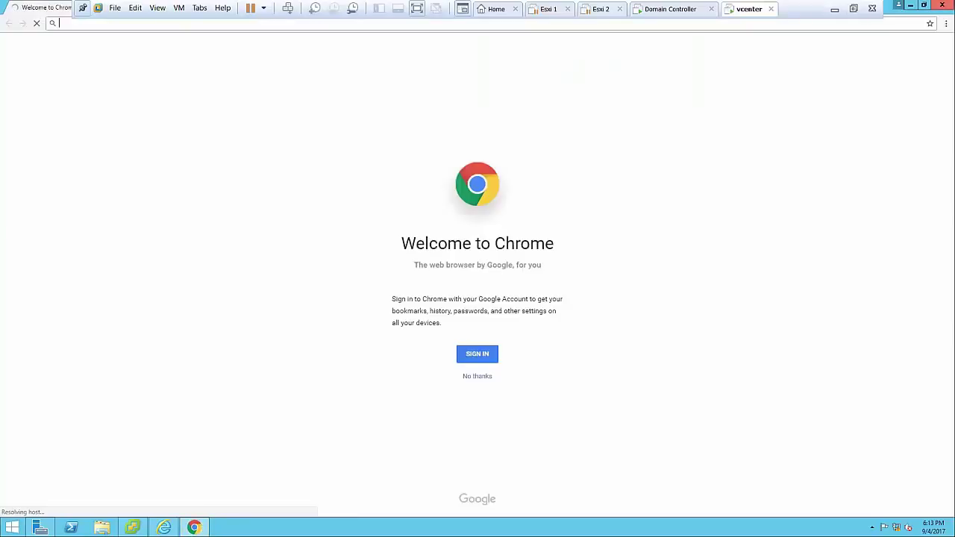
{"action": "left_click", "coordinate": [942, 5]}
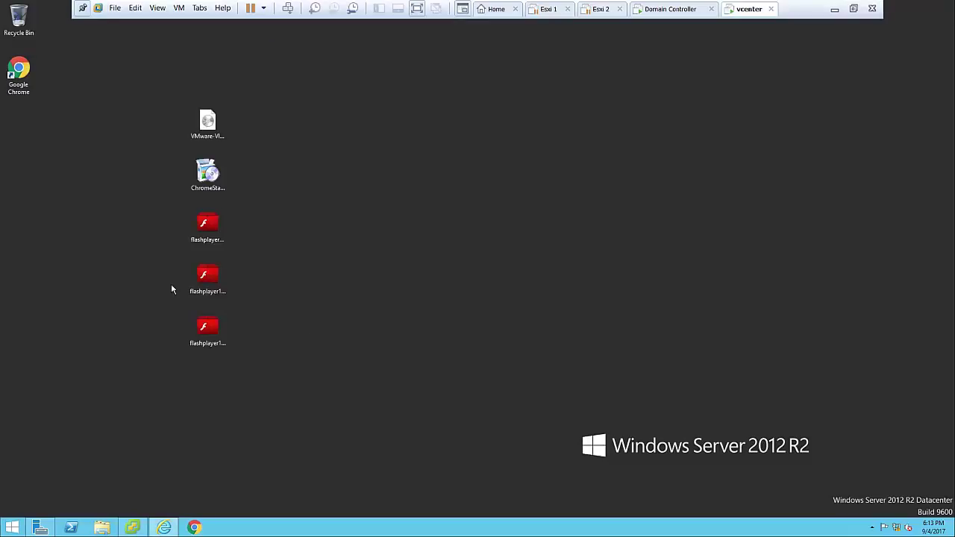
Try running the first Flash Player installers and dismiss the error messages they show
{"action": "left_click", "coordinate": [208, 232]}
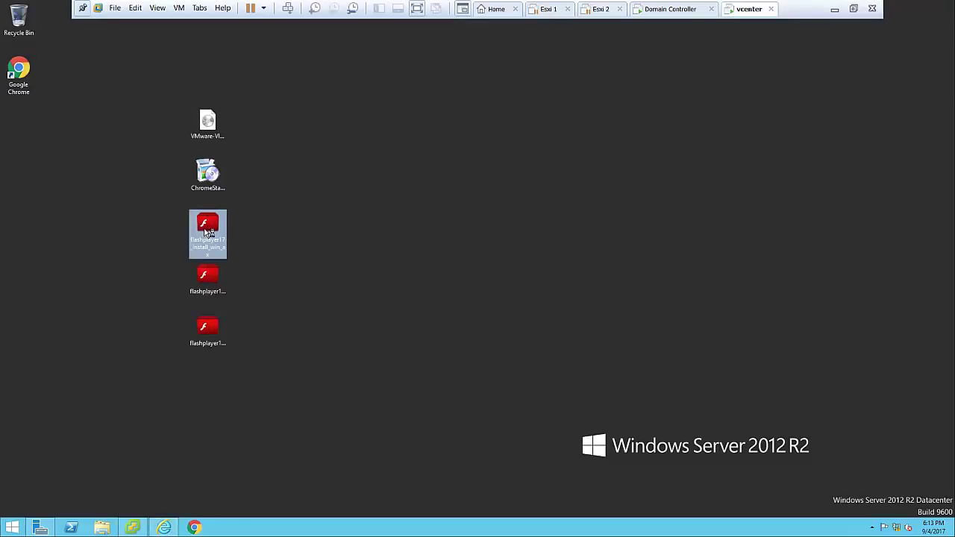
{"action": "double_click", "coordinate": [206, 232]}
{"action": "left_click", "coordinate": [188, 257]}
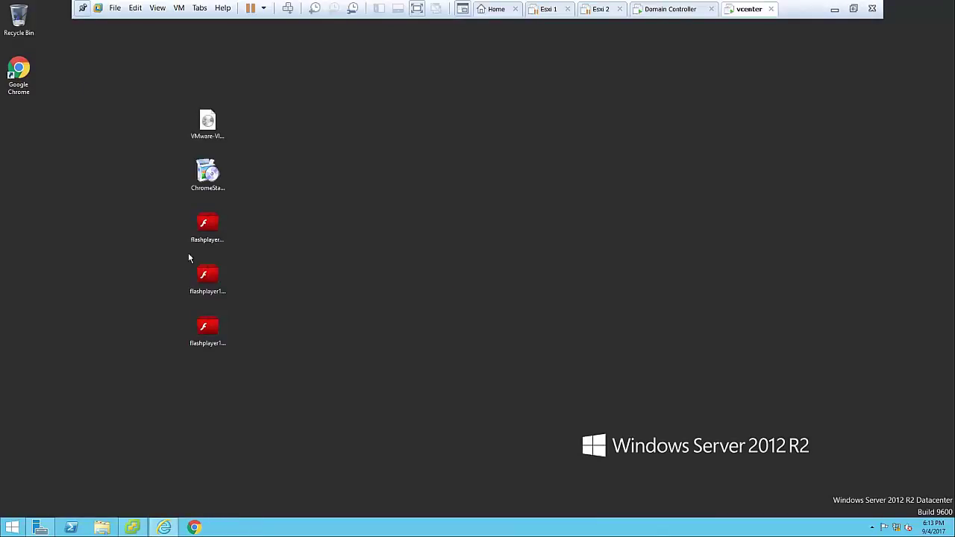
{"action": "double_click", "coordinate": [222, 217]}
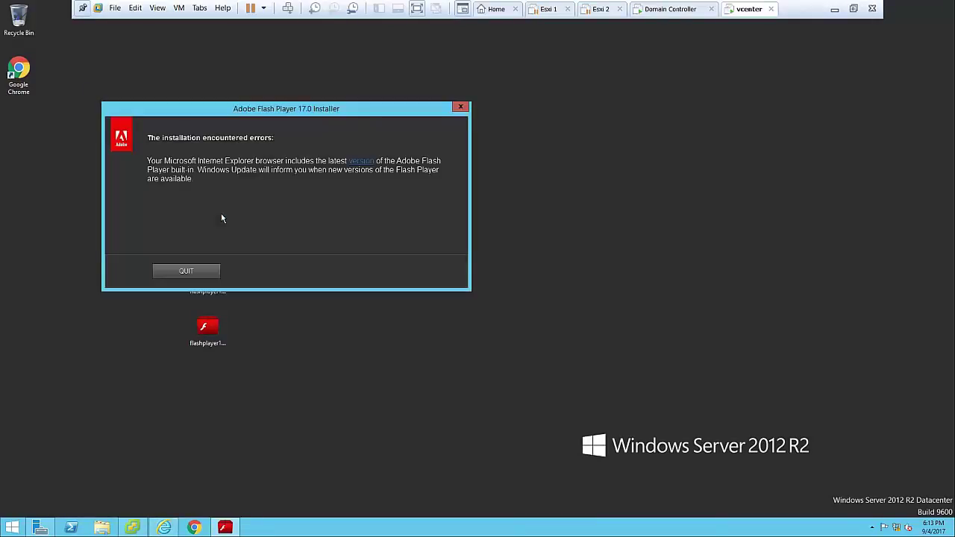
{"action": "left_click", "coordinate": [187, 272]}
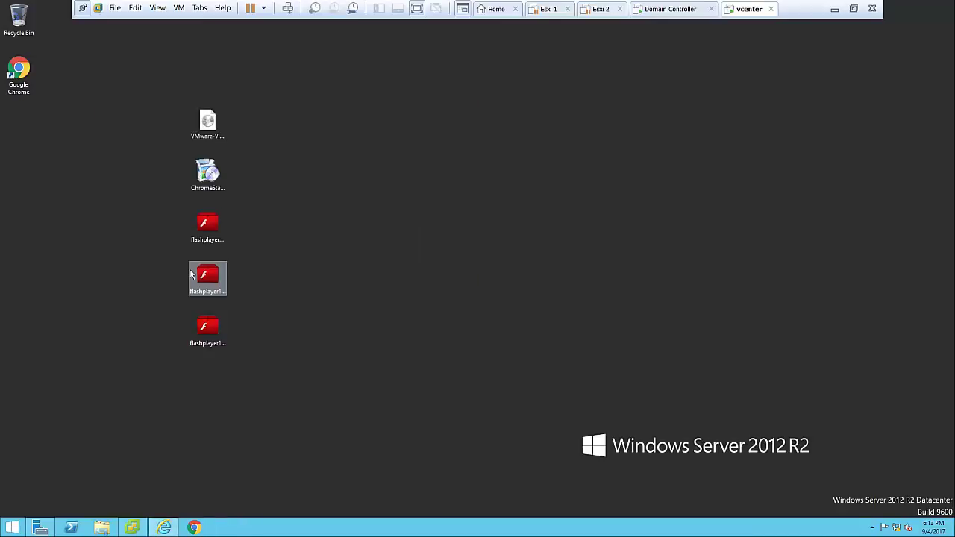
Install Flash Player 17.0 from a working installer after accepting its license terms
{"action": "left_click", "coordinate": [203, 237]}
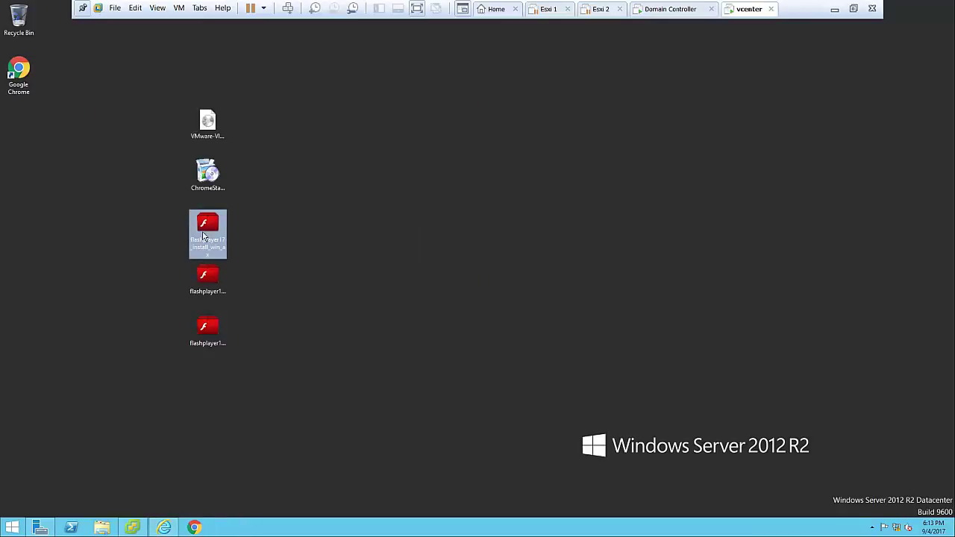
{"action": "double_click", "coordinate": [207, 282]}
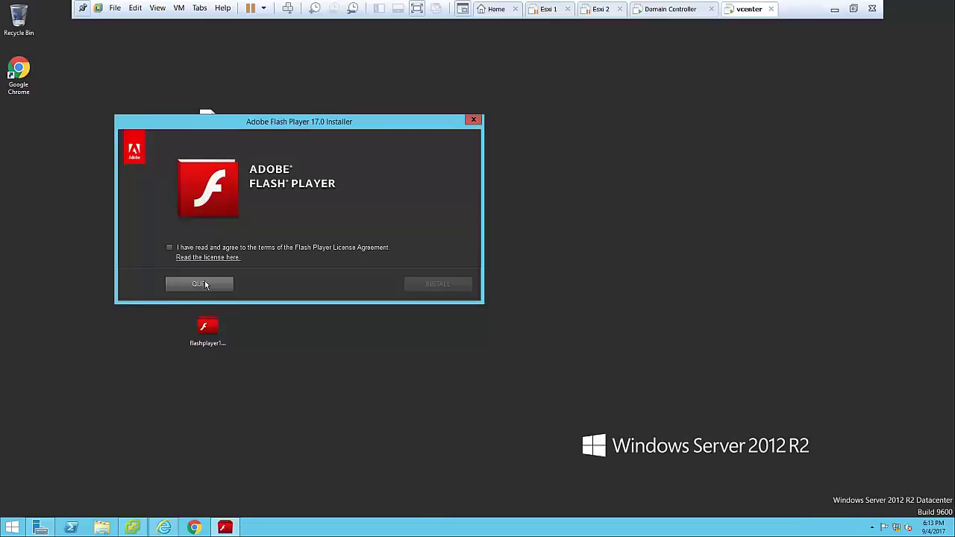
{"action": "left_click", "coordinate": [235, 250]}
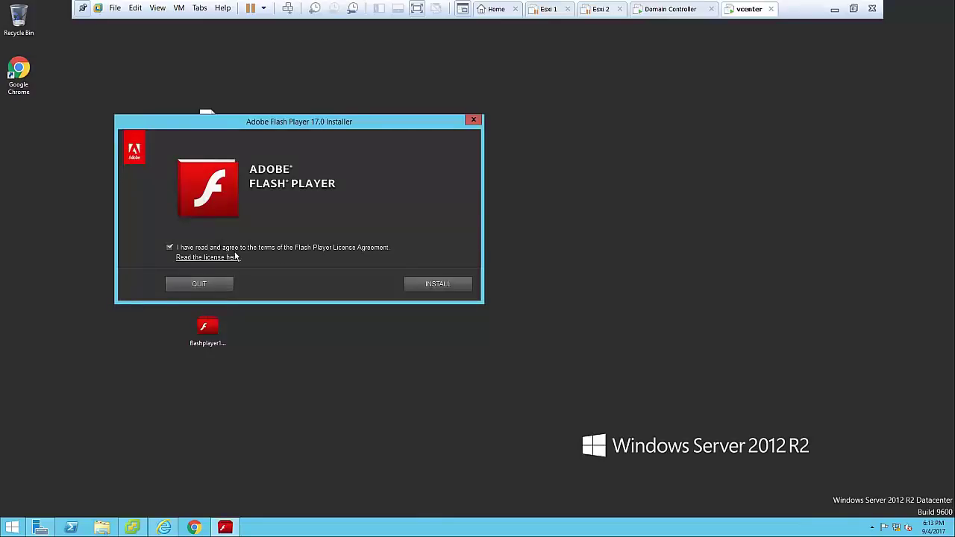
{"action": "left_click", "coordinate": [450, 282]}
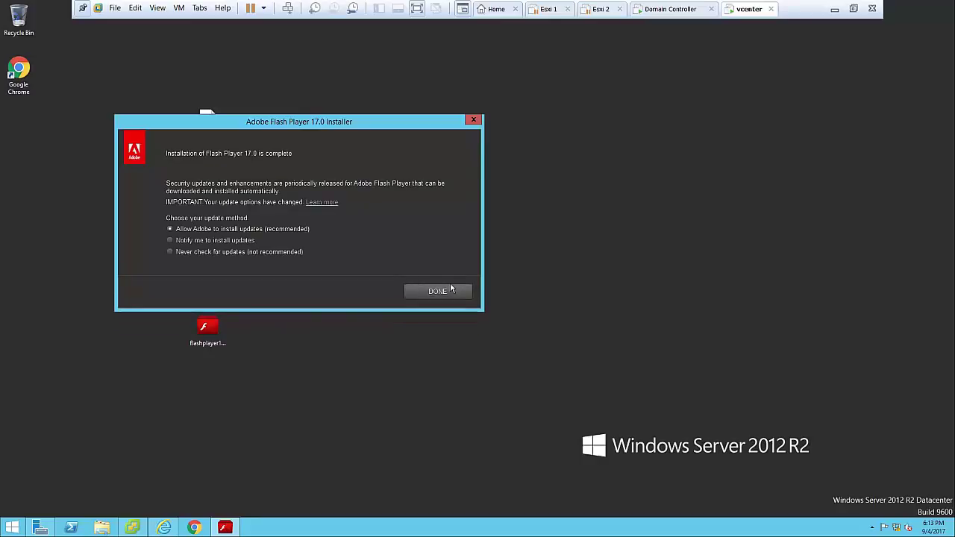
{"action": "left_click", "coordinate": [440, 291]}
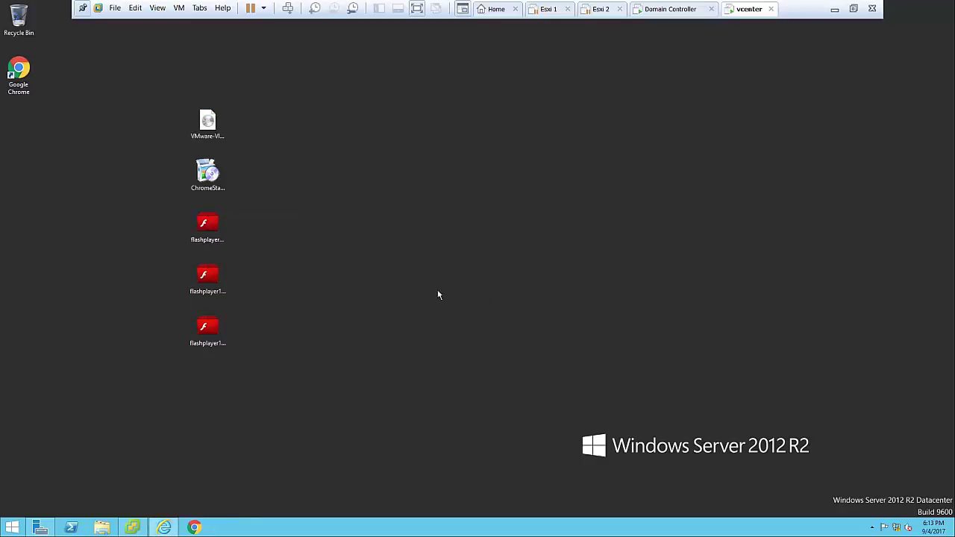
Install Flash Player from the third installer file, accepting the license, then close it
{"action": "double_click", "coordinate": [208, 329]}
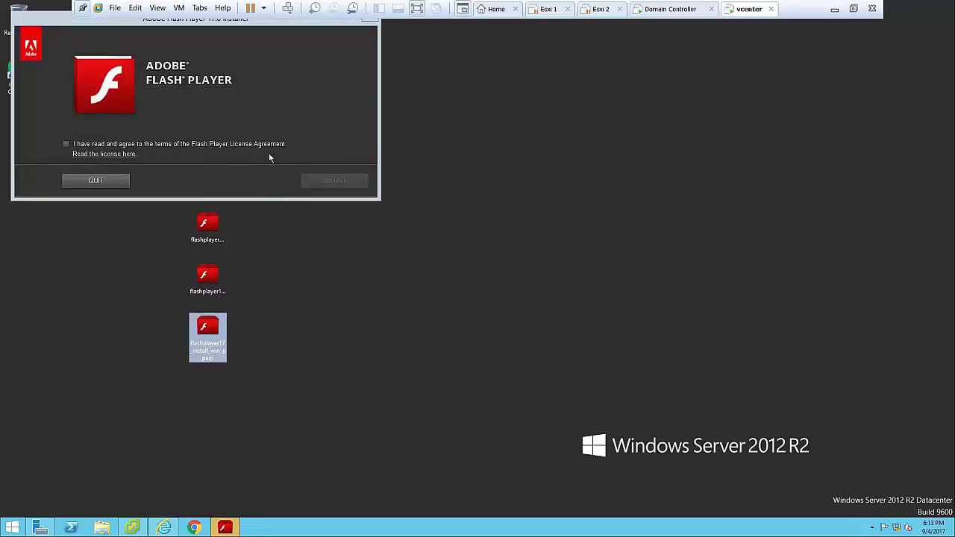
{"action": "left_click", "coordinate": [263, 145]}
{"action": "left_click", "coordinate": [366, 185]}
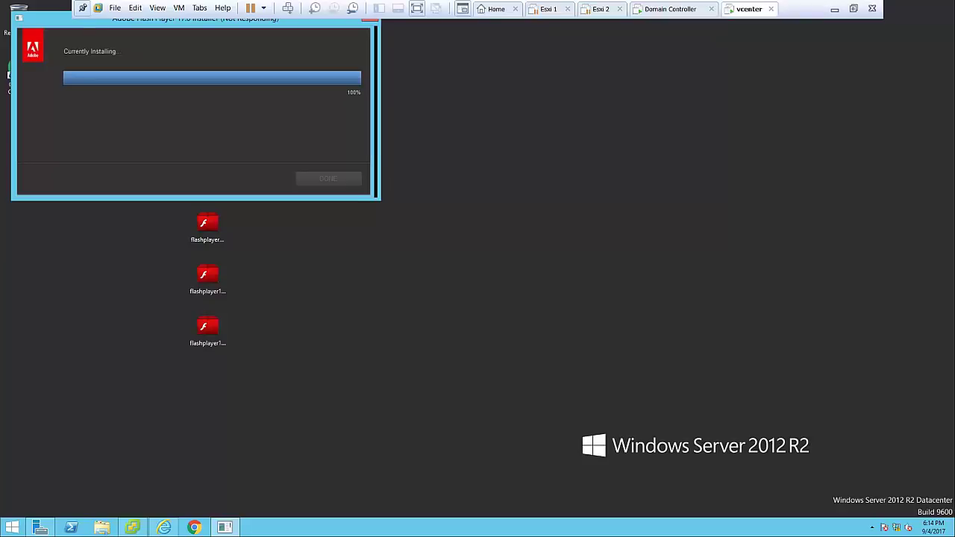
{"action": "left_click_drag", "start_coordinate": [60, 24], "coordinate": [162, 117]}
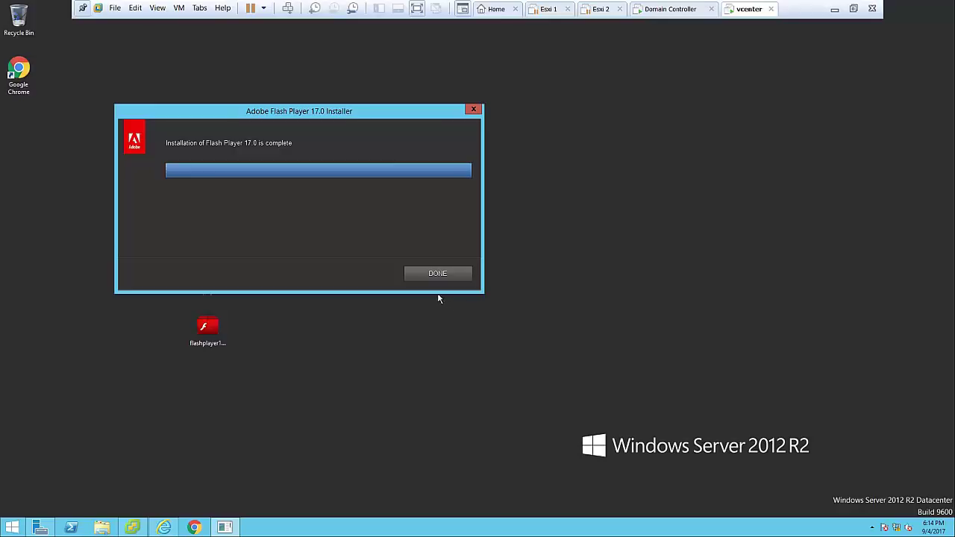
{"action": "left_click", "coordinate": [437, 273]}
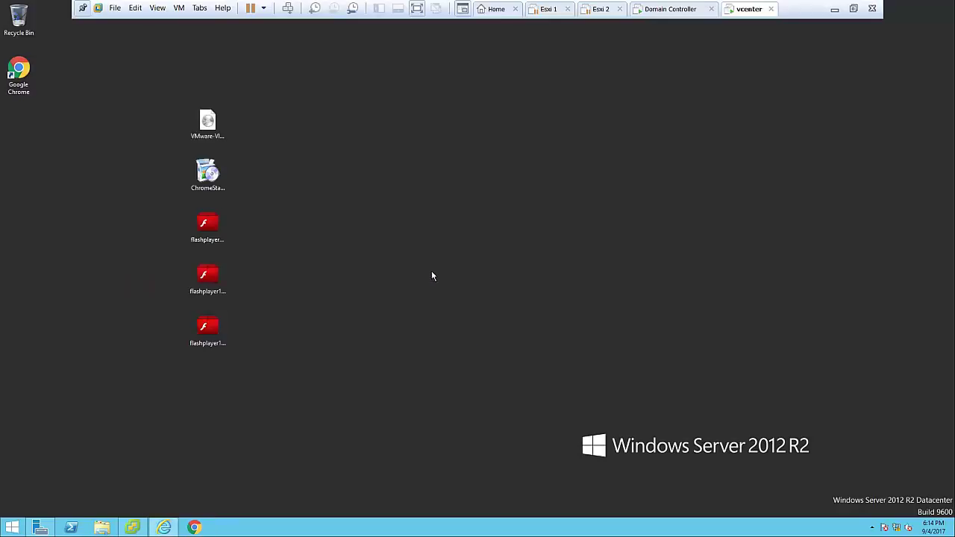
Refresh the vcenter VM's desktop and launch Google Chrome
{"action": "right_click", "coordinate": [293, 169]}
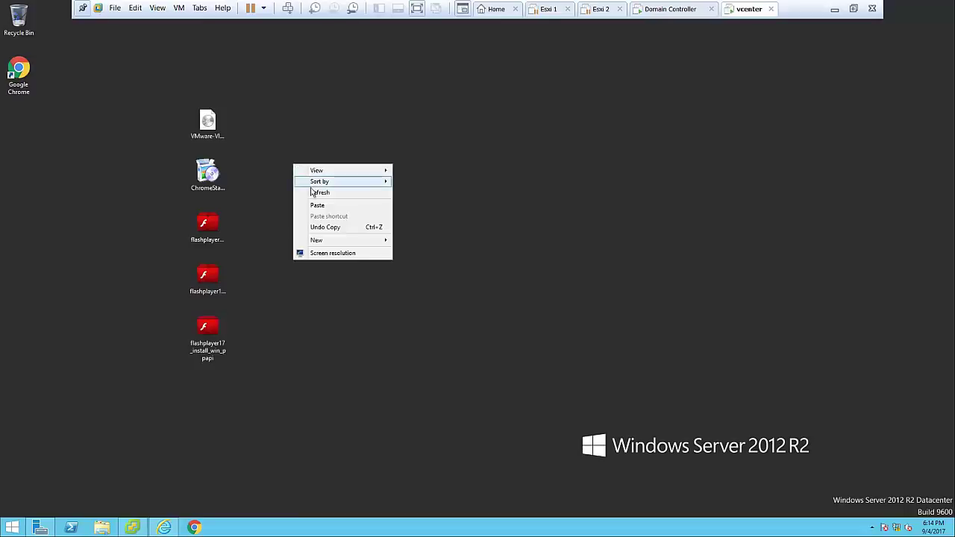
{"action": "left_click", "coordinate": [312, 196]}
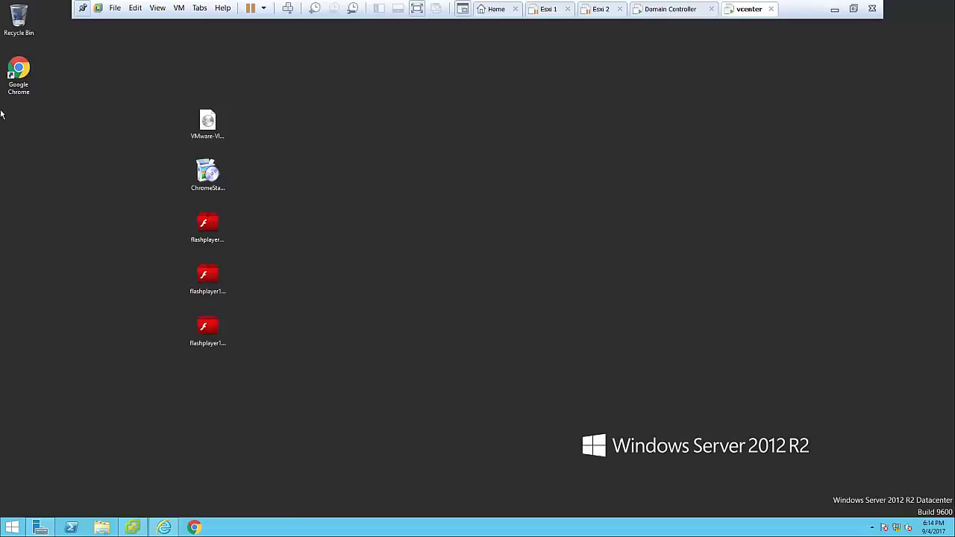
{"action": "double_click", "coordinate": [19, 75]}
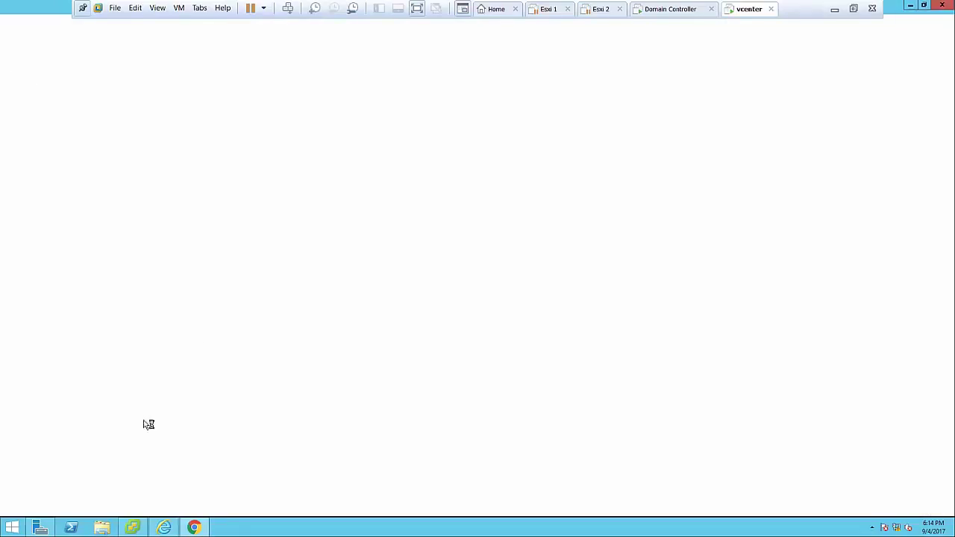
Move the vsphere-client address from Internet Explorer into Chrome with Paste and go
{"action": "left_click", "coordinate": [164, 528]}
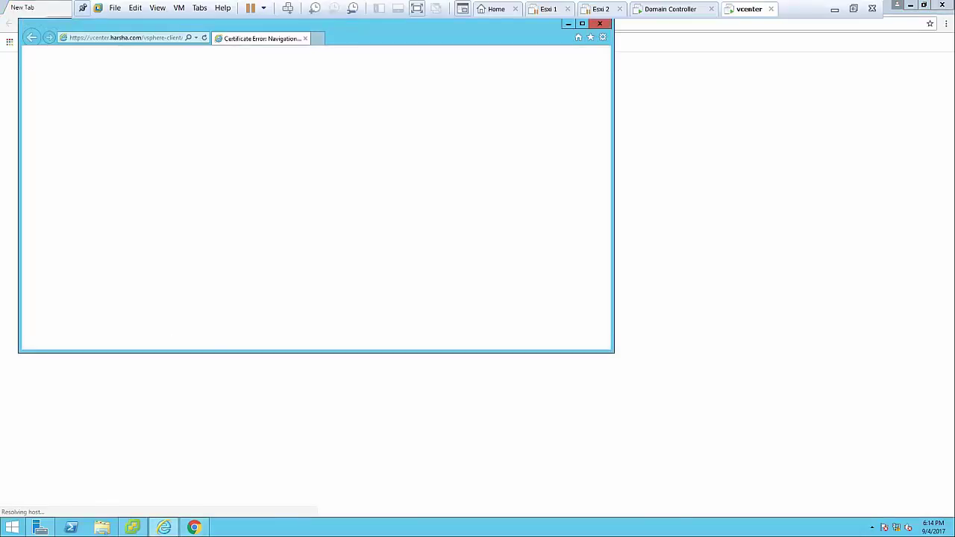
{"action": "left_click", "coordinate": [150, 41]}
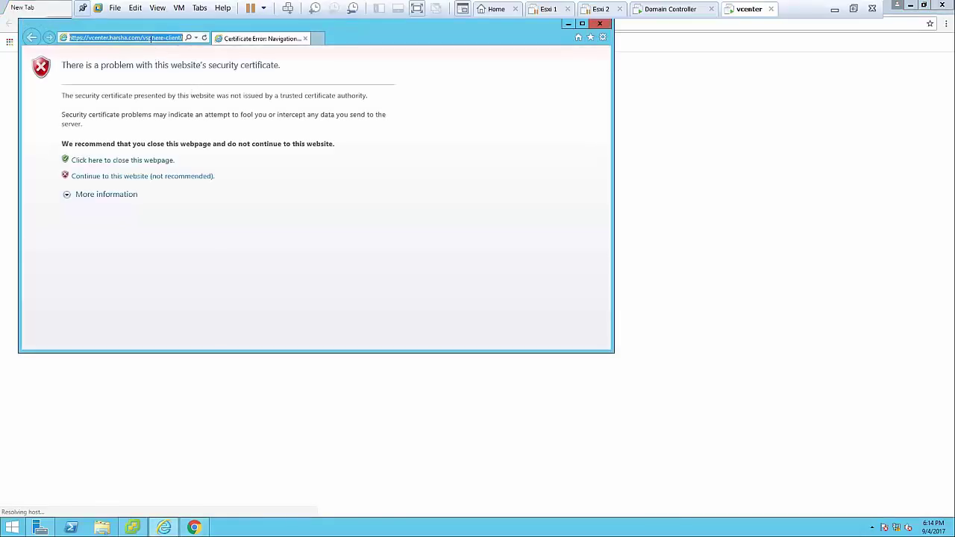
{"action": "right_click", "coordinate": [150, 41]}
{"action": "left_click", "coordinate": [160, 59]}
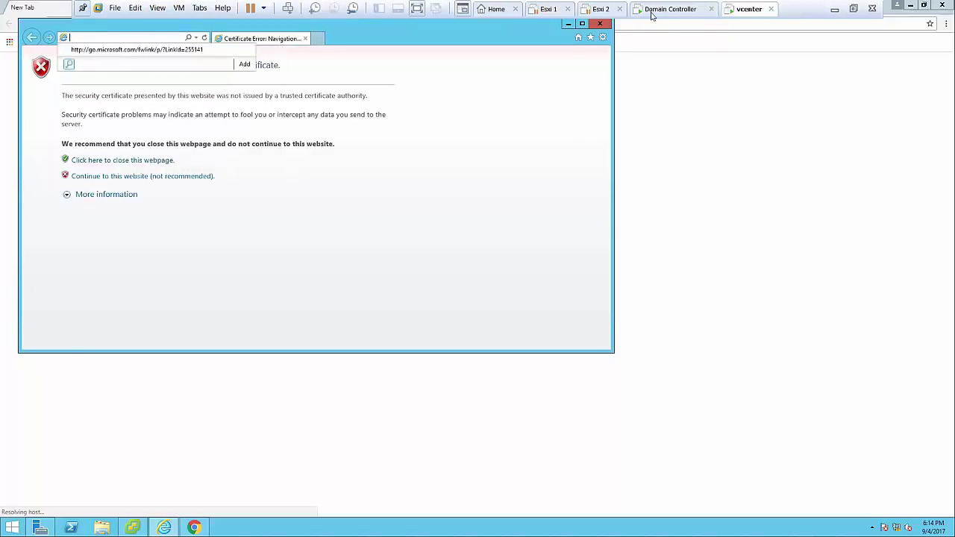
{"action": "left_click", "coordinate": [604, 26]}
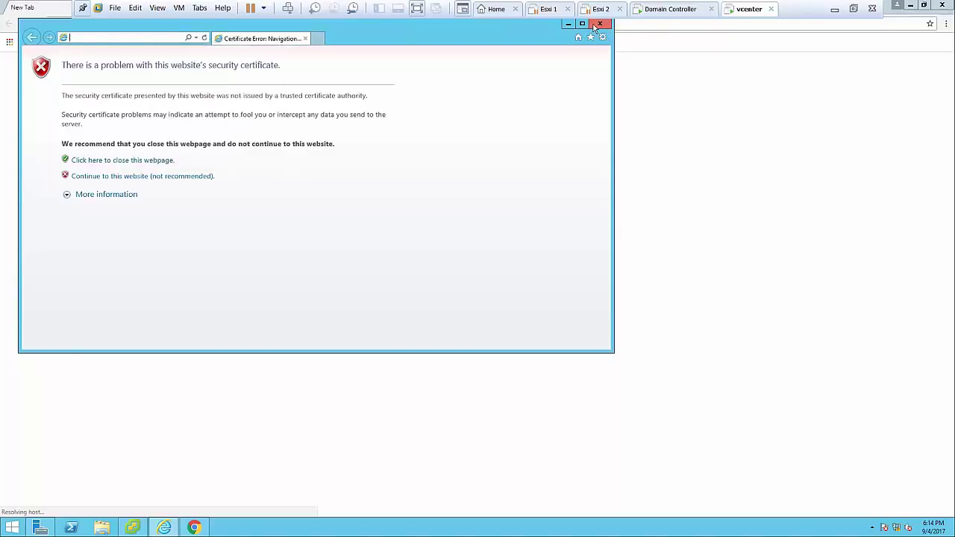
{"action": "left_click", "coordinate": [595, 23]}
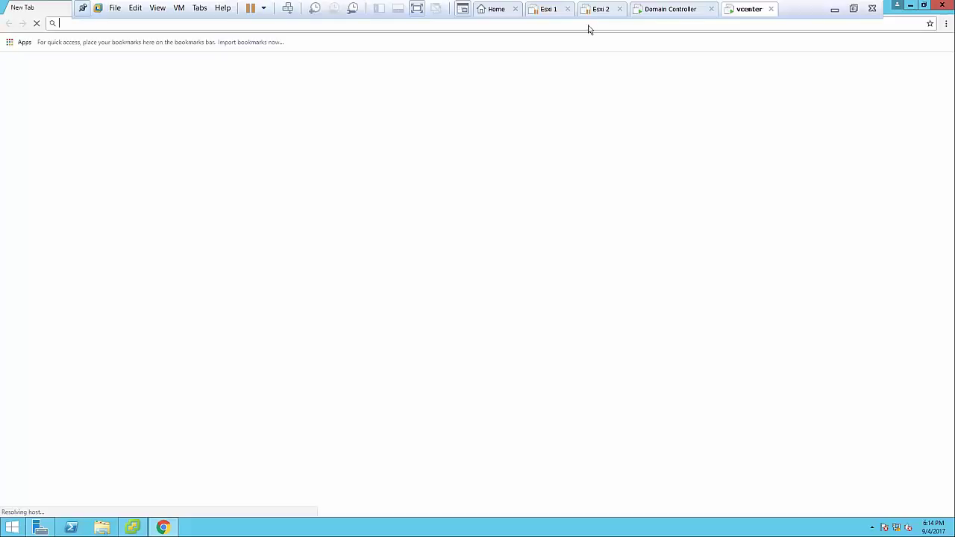
{"action": "right_click", "coordinate": [589, 26]}
{"action": "left_click", "coordinate": [603, 85]}
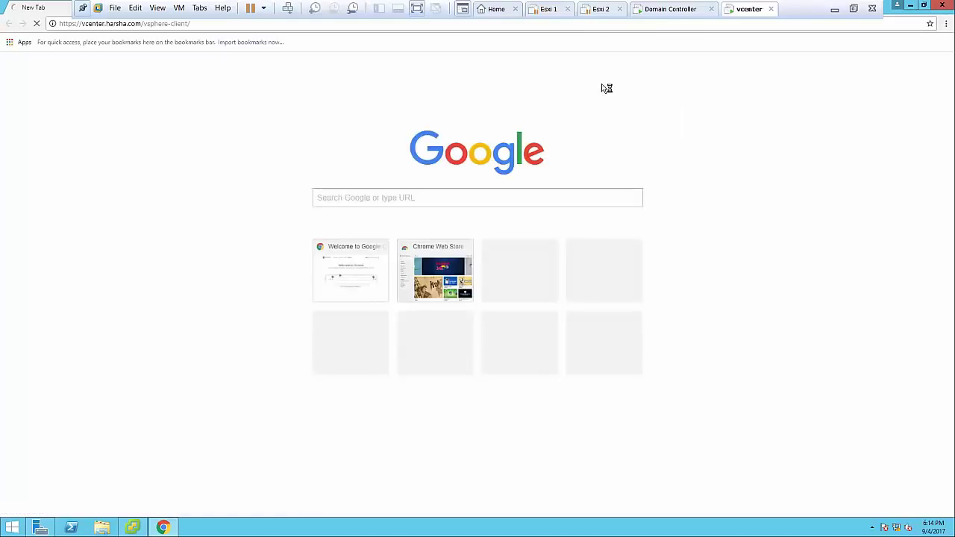
Maximize Chrome and proceed past the certificate warning to vcenter.harsha.com/vsphere-client
{"action": "left_click", "coordinate": [924, 5]}
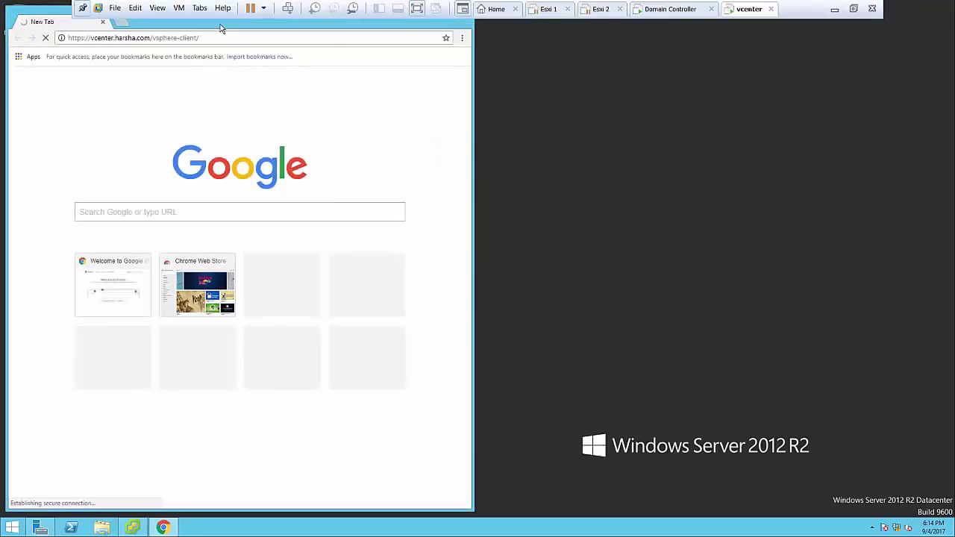
{"action": "left_click_drag", "start_coordinate": [228, 29], "coordinate": [350, 72]}
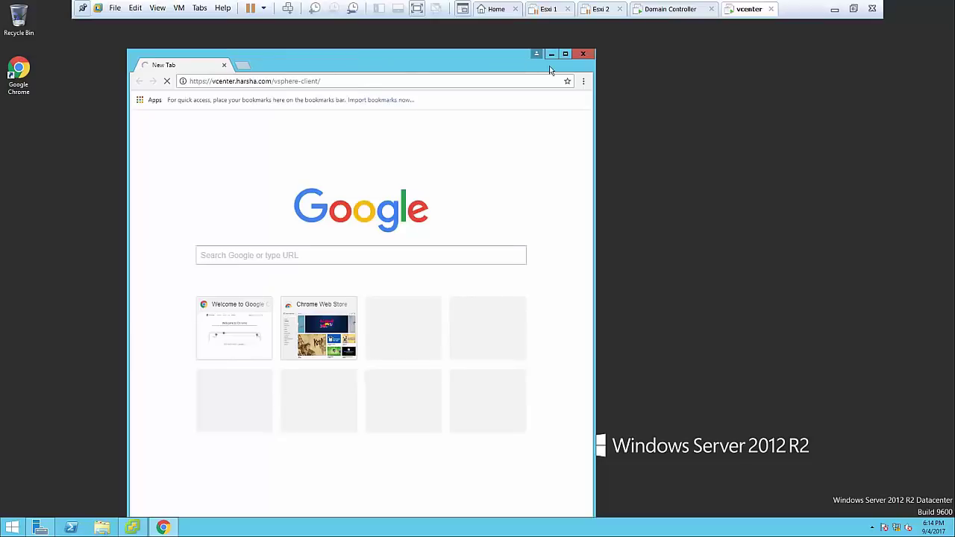
{"action": "left_click", "coordinate": [565, 54]}
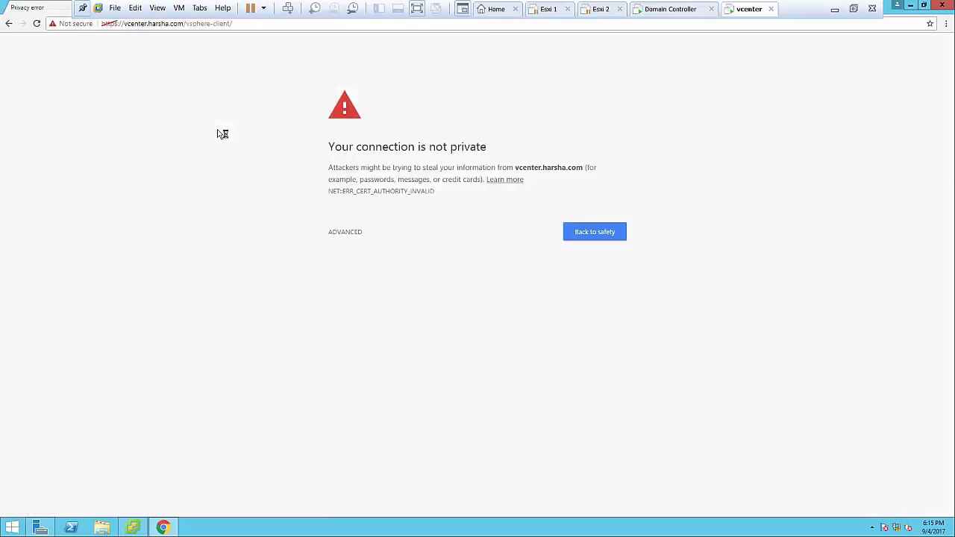
{"action": "left_click", "coordinate": [335, 233]}
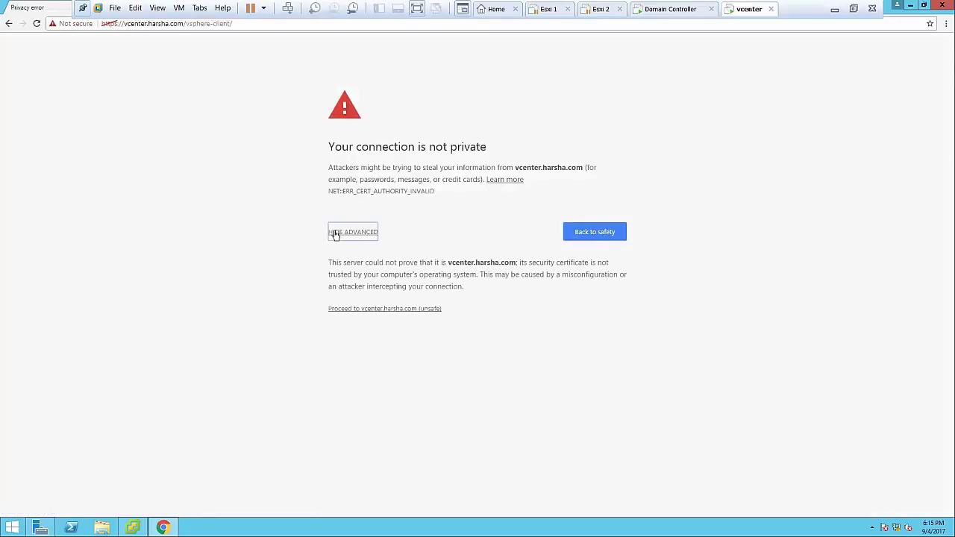
{"action": "left_click", "coordinate": [386, 309]}
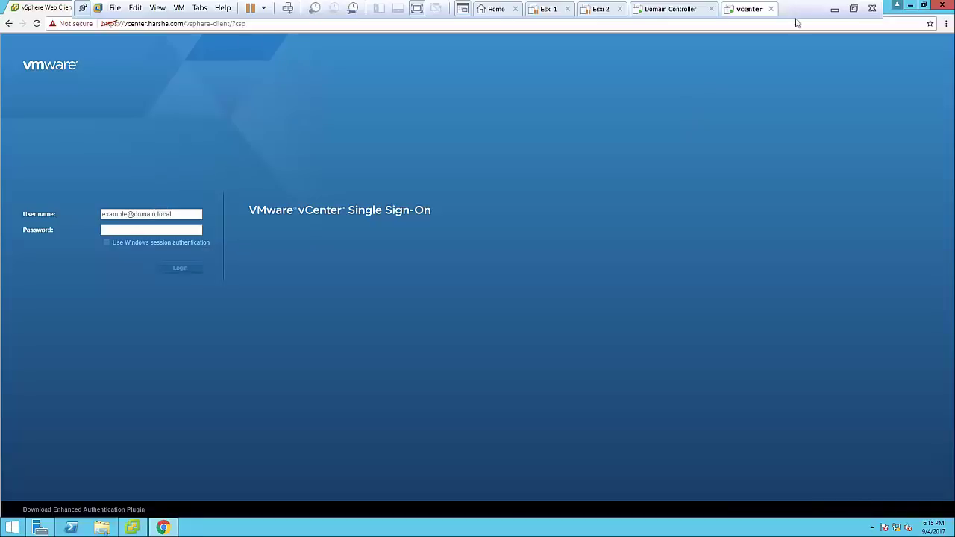
Log in to vCenter Single Sign-On with the administrator account name and password
{"action": "left_click", "coordinate": [924, 6]}
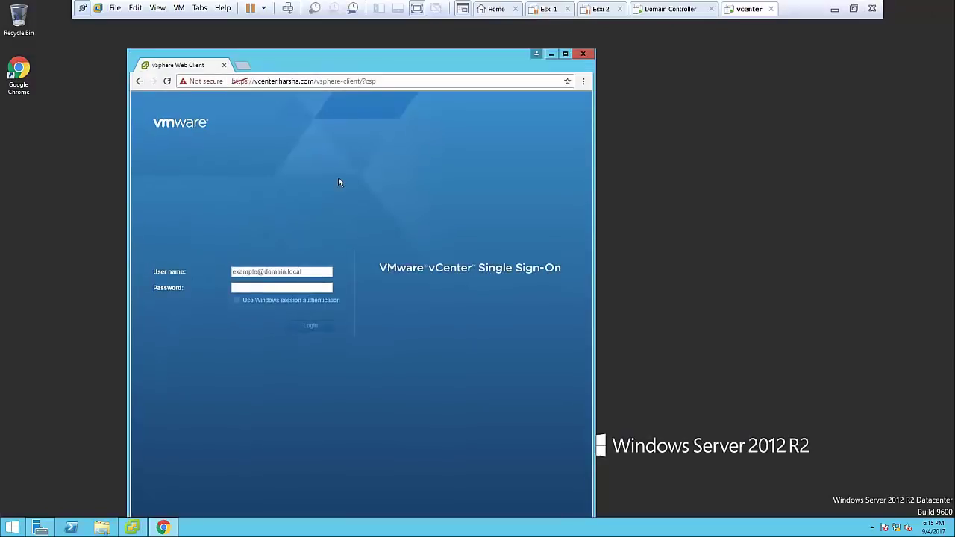
{"action": "left_click", "coordinate": [284, 273]}
{"action": "type", "text": "a"}
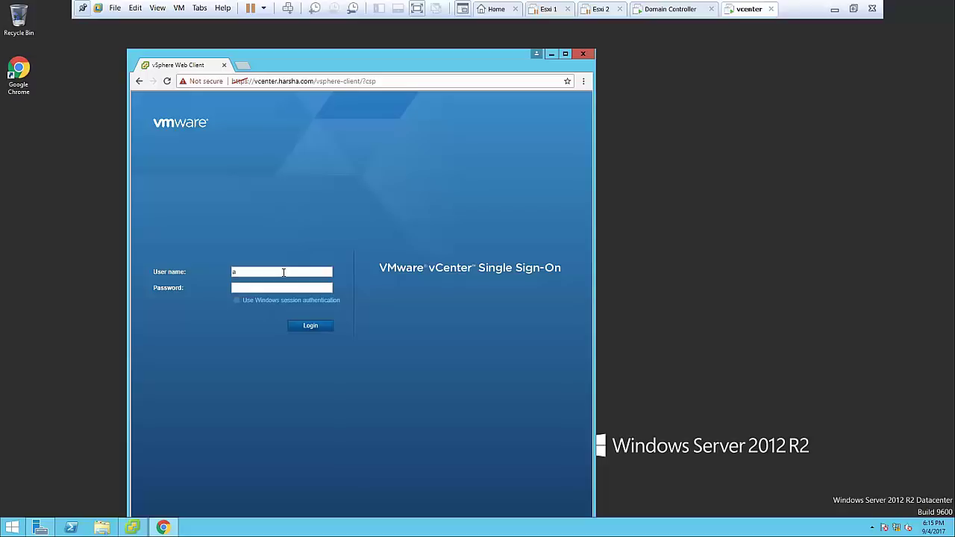
{"action": "type", "text": "dministrator@vsphere.local"}
{"action": "left_click", "coordinate": [303, 327]}
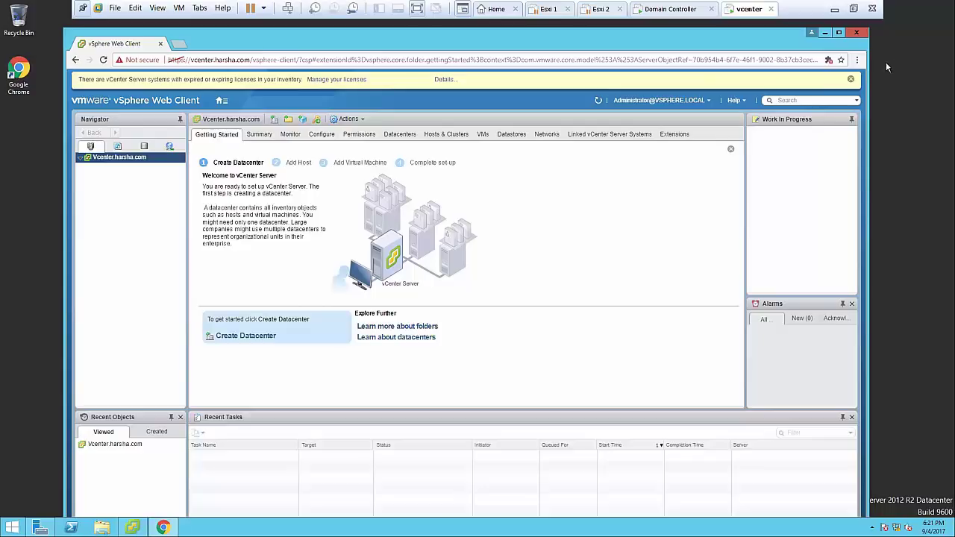
Dismiss the license banner, resume Esxi 1 and Esxi 2, then return to the vcenter tab
{"action": "left_click", "coordinate": [851, 79]}
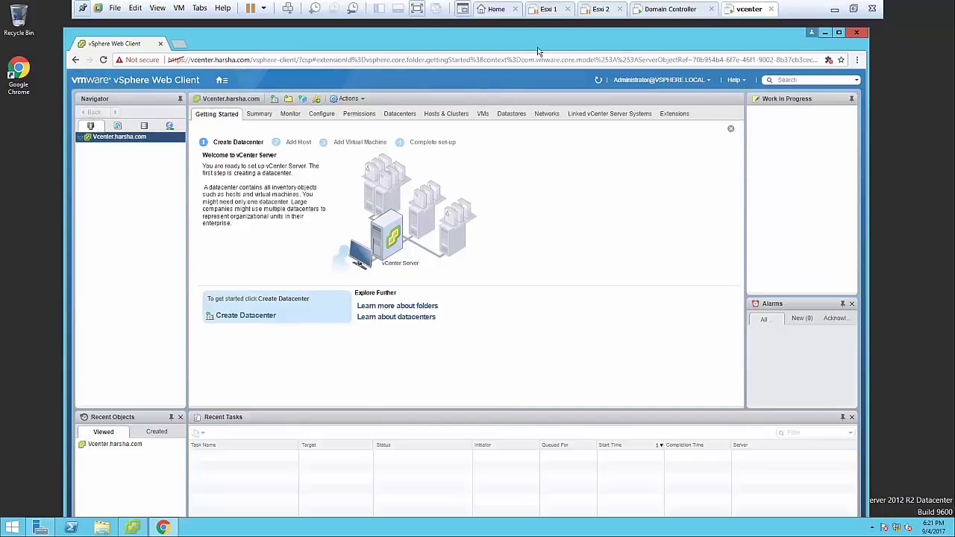
{"action": "left_click", "coordinate": [545, 10]}
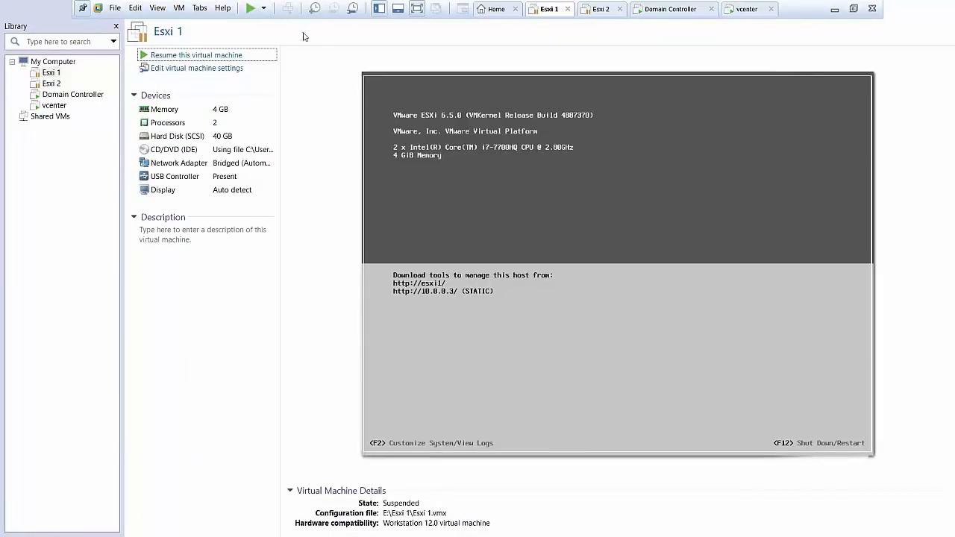
{"action": "left_click", "coordinate": [233, 56]}
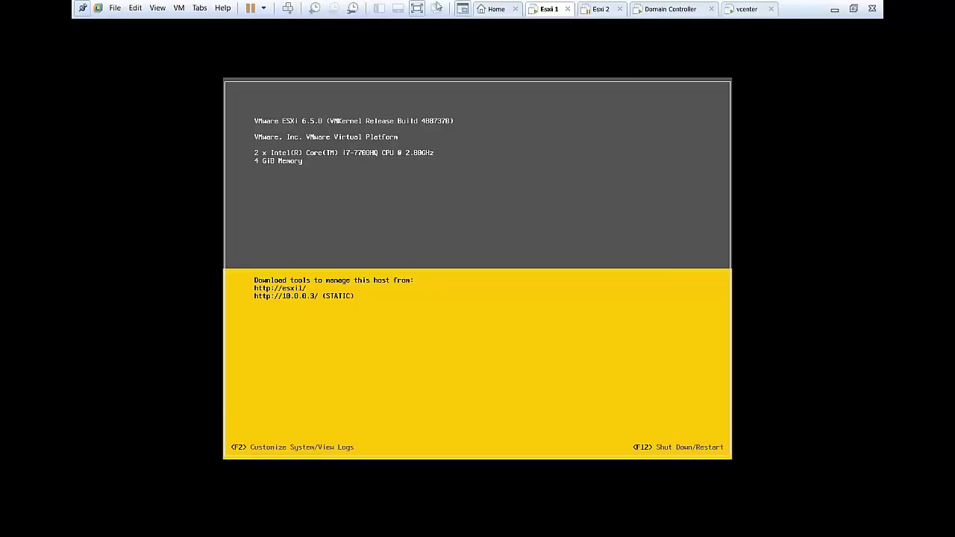
{"action": "left_click", "coordinate": [587, 8]}
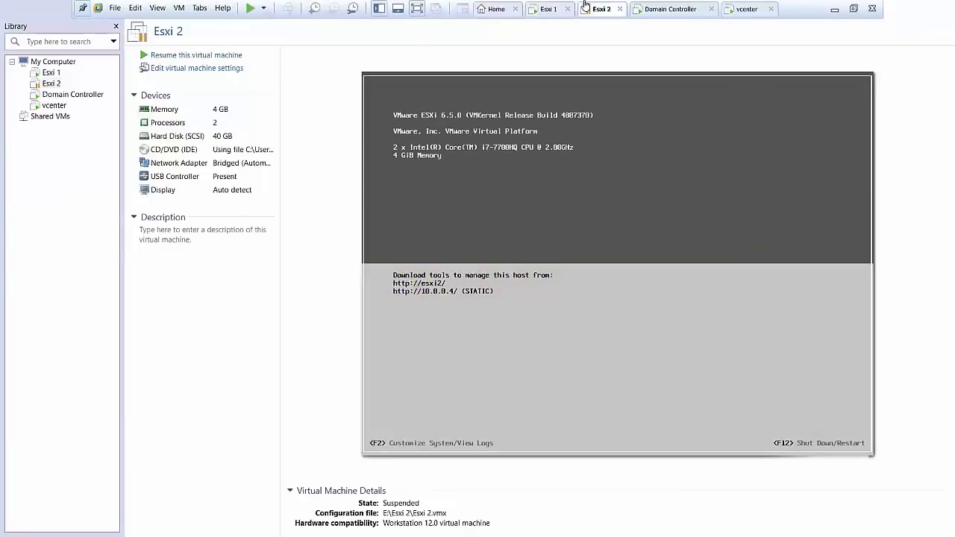
{"action": "left_click", "coordinate": [197, 55]}
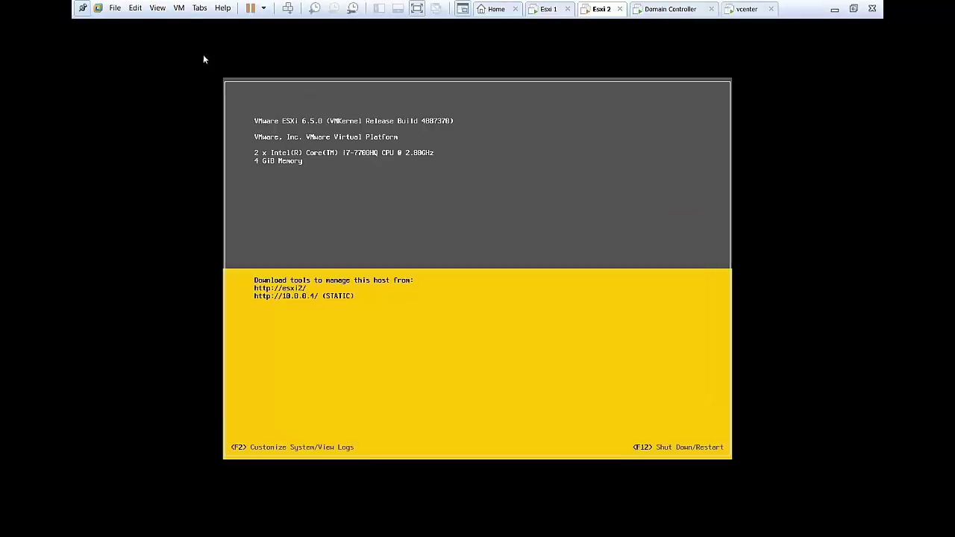
{"action": "left_click", "coordinate": [676, 8]}
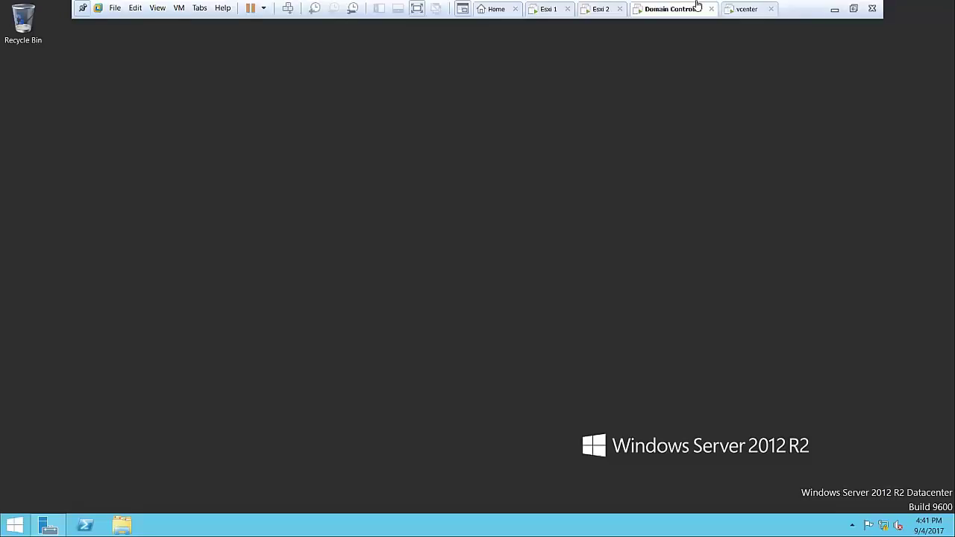
{"action": "left_click", "coordinate": [740, 8]}
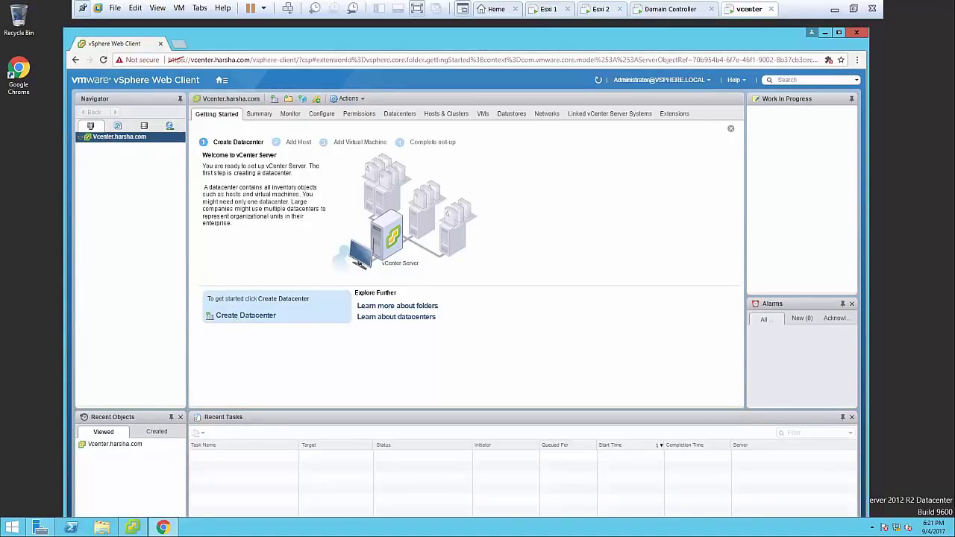
Create a datacenter named HYD under Vcenter.harsha.com and select it in the Navigator
{"action": "left_click", "coordinate": [237, 319]}
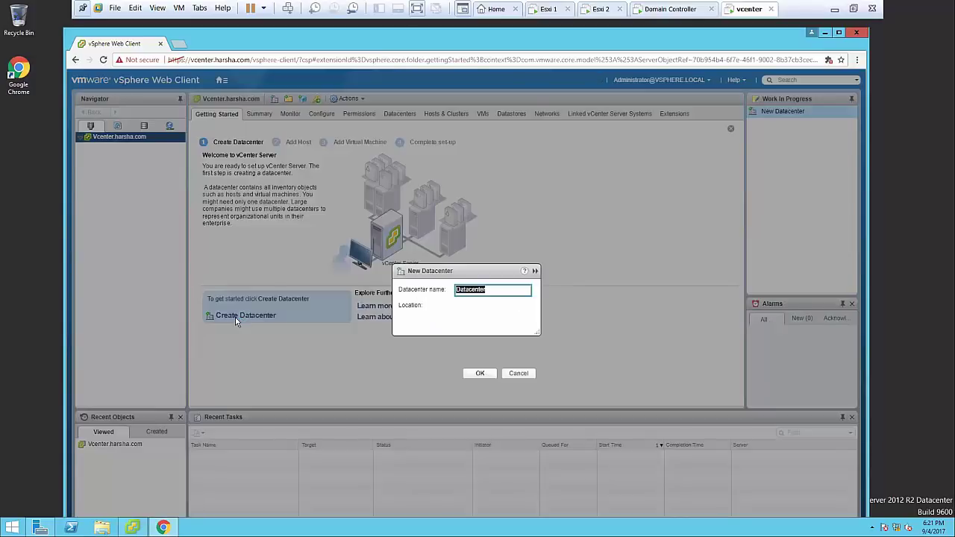
{"action": "key", "text": "BackSpace"}
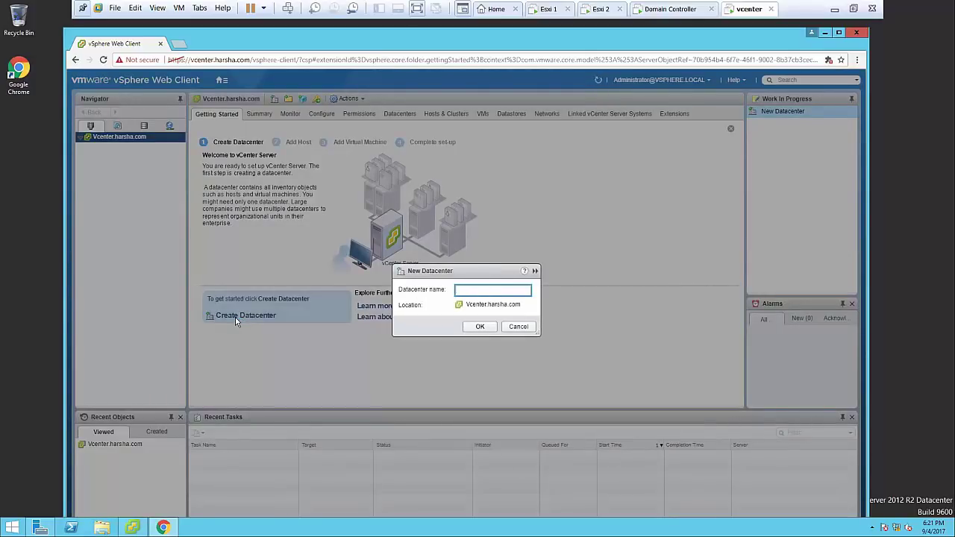
{"action": "type", "text": "HYD"}
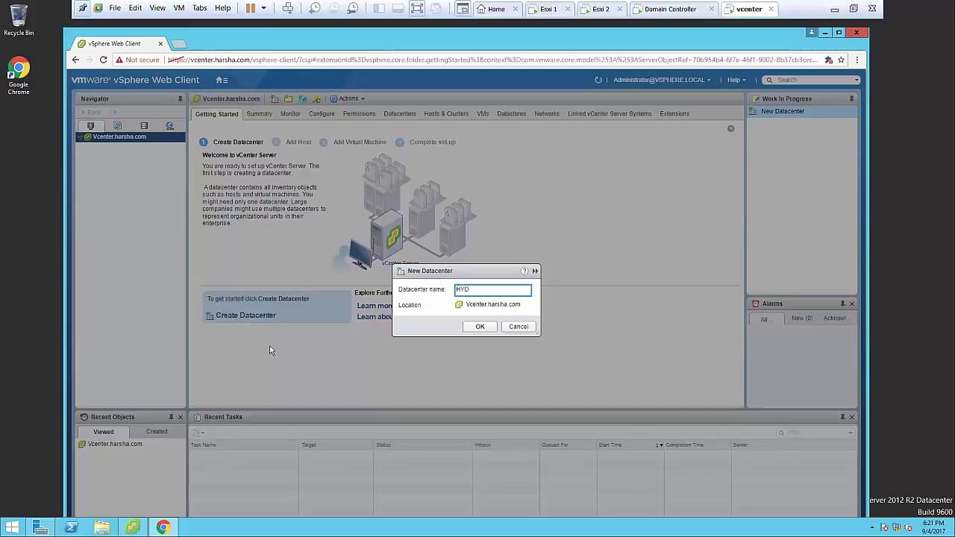
{"action": "left_click", "coordinate": [481, 329]}
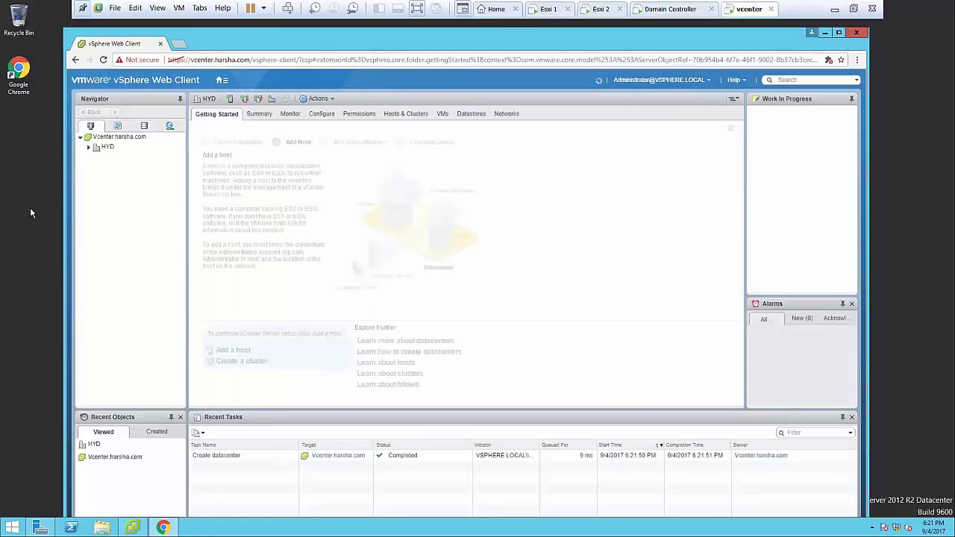
{"action": "left_click", "coordinate": [108, 148]}
{"action": "right_click", "coordinate": [109, 149]}
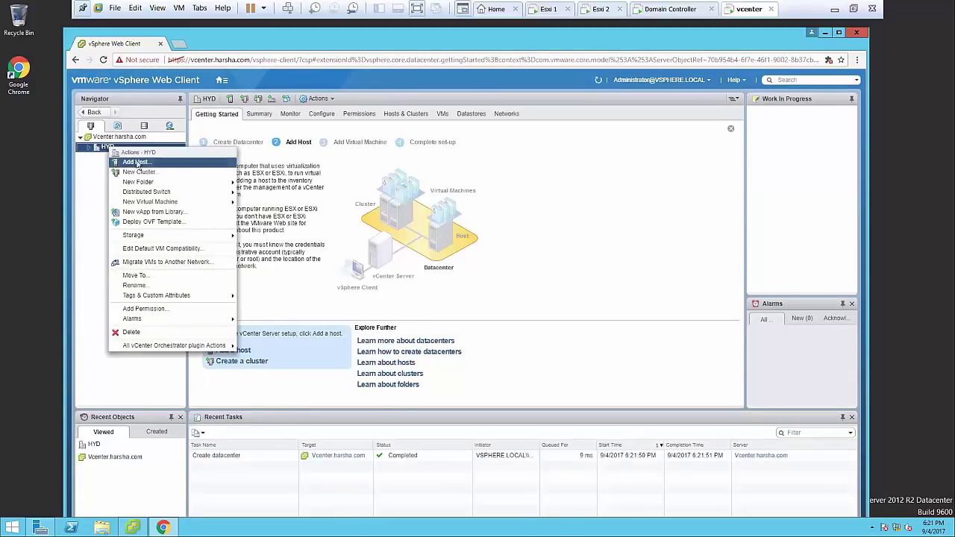
Start adding host 10.0.0.3 to HYD with root credentials and accept its certificate
{"action": "left_click", "coordinate": [137, 162]}
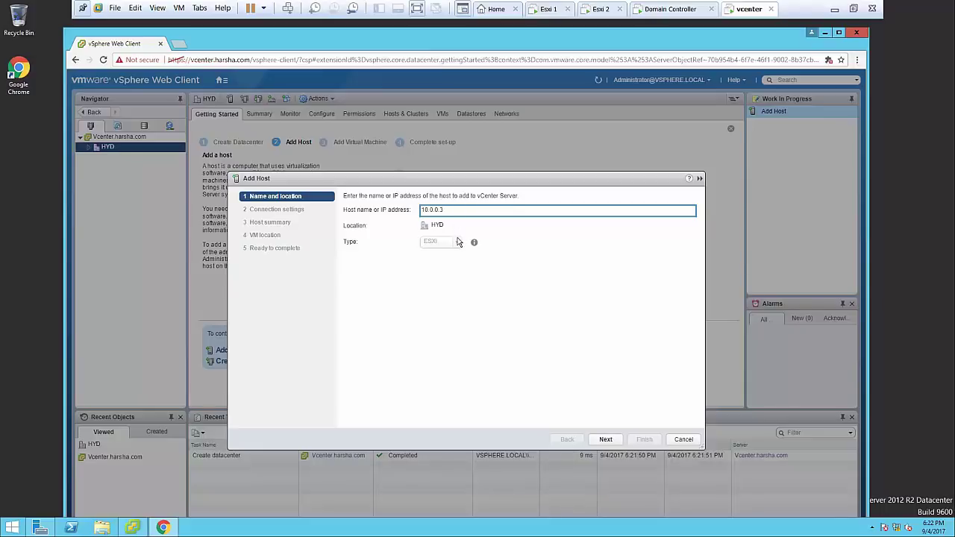
{"action": "left_click", "coordinate": [605, 439]}
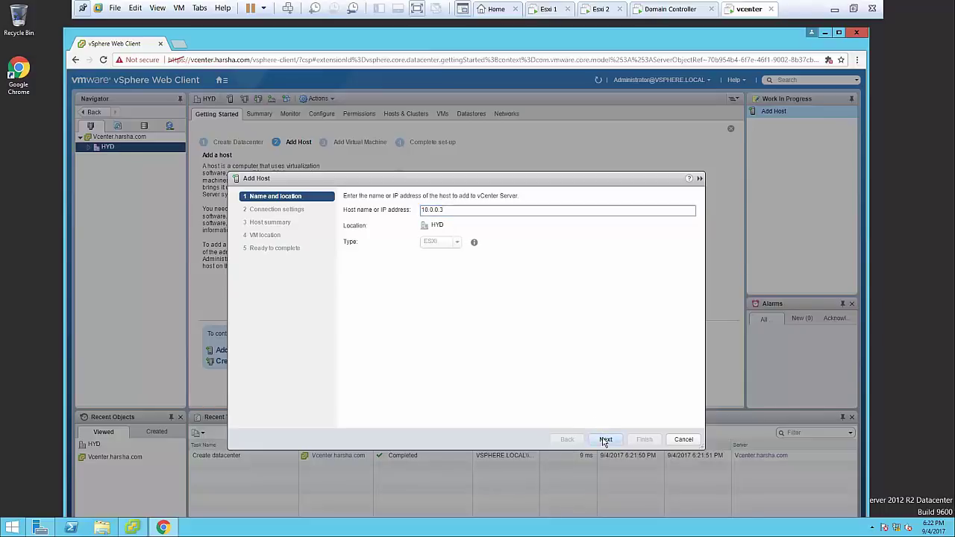
{"action": "type", "text": "RO"}
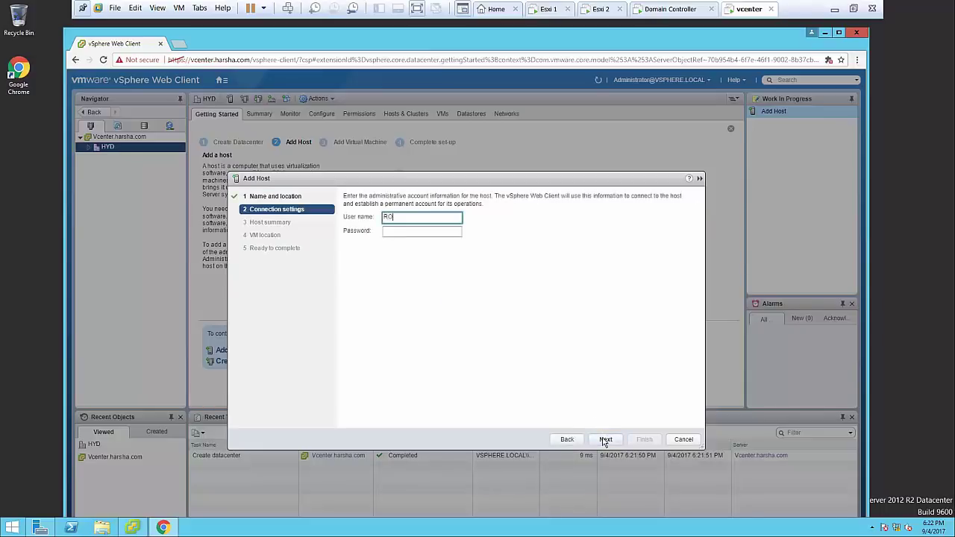
{"action": "key", "text": "BackSpace"}
{"action": "key", "text": "BackSpace"}
{"action": "key", "text": "BackSpace"}
{"action": "type", "text": "root"}
{"action": "key", "text": "Tab"}
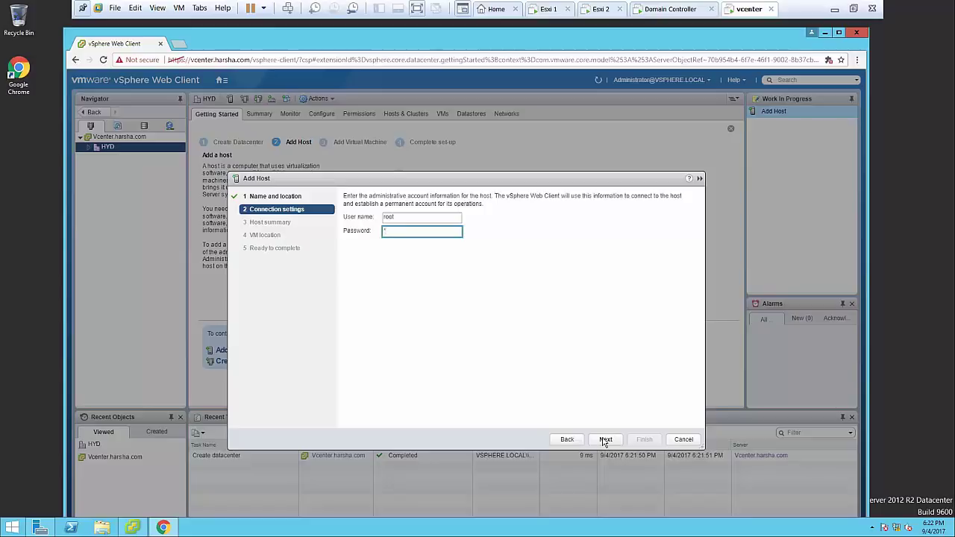
{"action": "type", "text": "*"}
{"action": "left_click", "coordinate": [606, 440]}
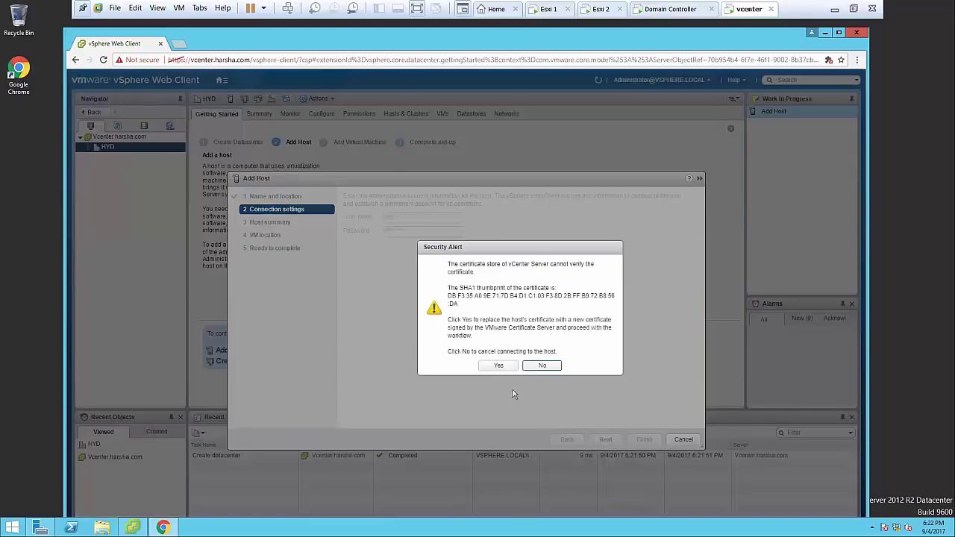
{"action": "left_click", "coordinate": [493, 365]}
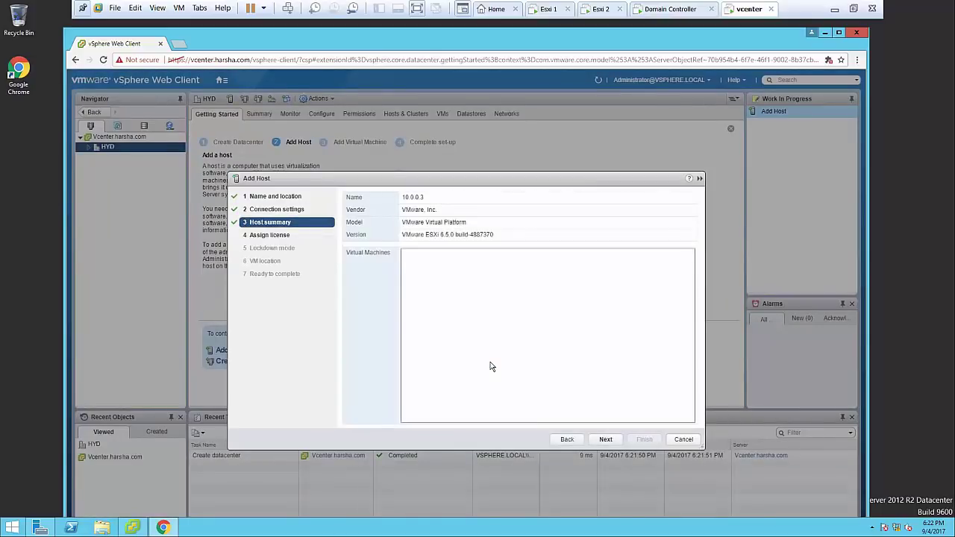
Keep the evaluation license, set lockdown mode to Normal, and finish adding host 10.0.0.3
{"action": "left_click", "coordinate": [604, 441]}
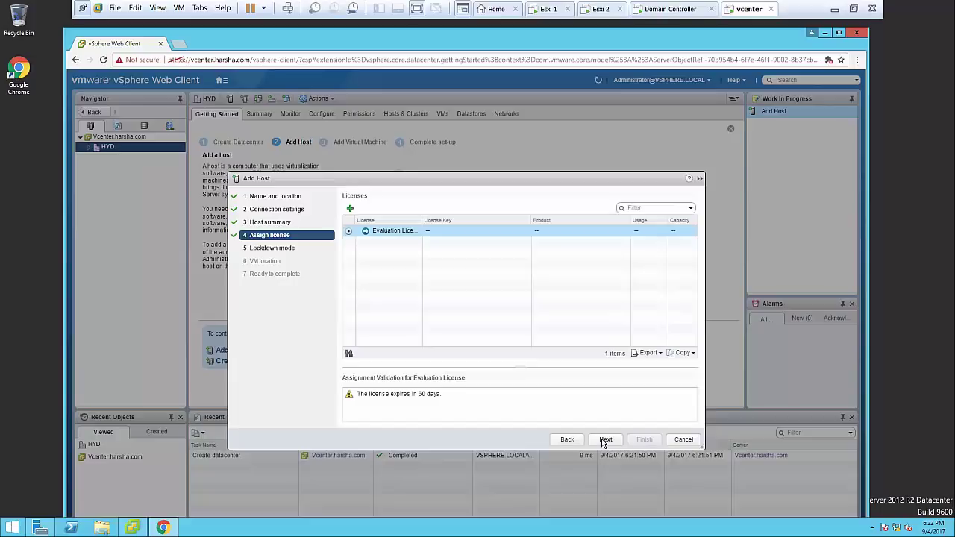
{"action": "left_click", "coordinate": [604, 441]}
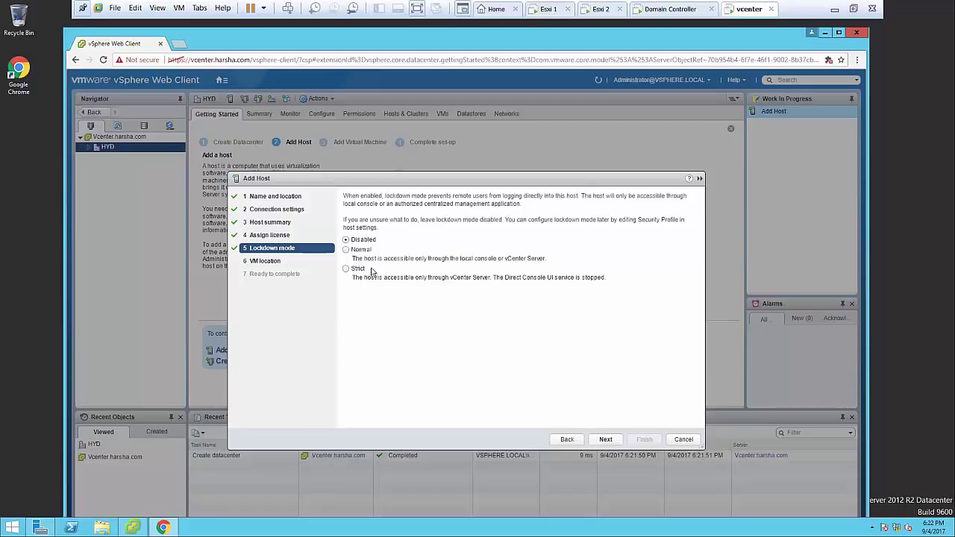
{"action": "left_click", "coordinate": [347, 251]}
{"action": "left_click", "coordinate": [605, 439]}
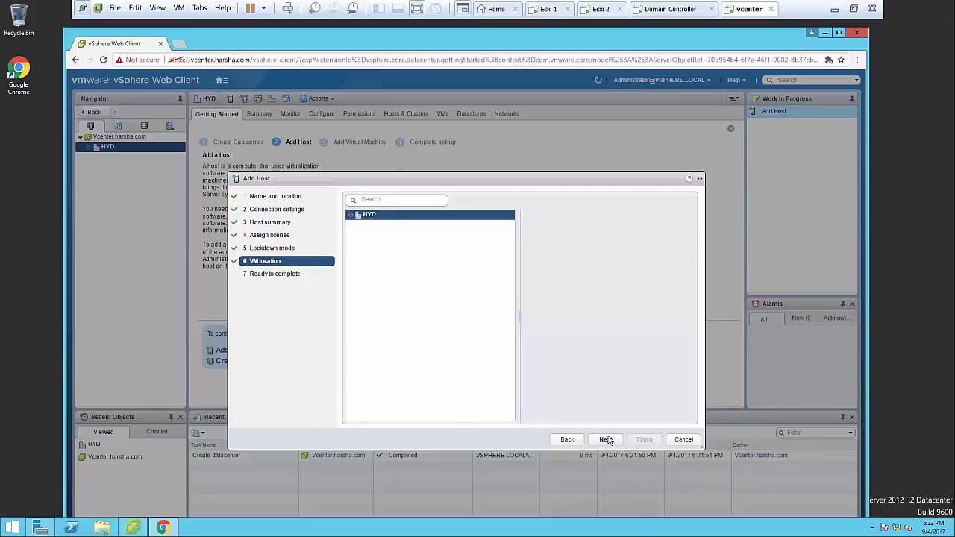
{"action": "left_click", "coordinate": [606, 439]}
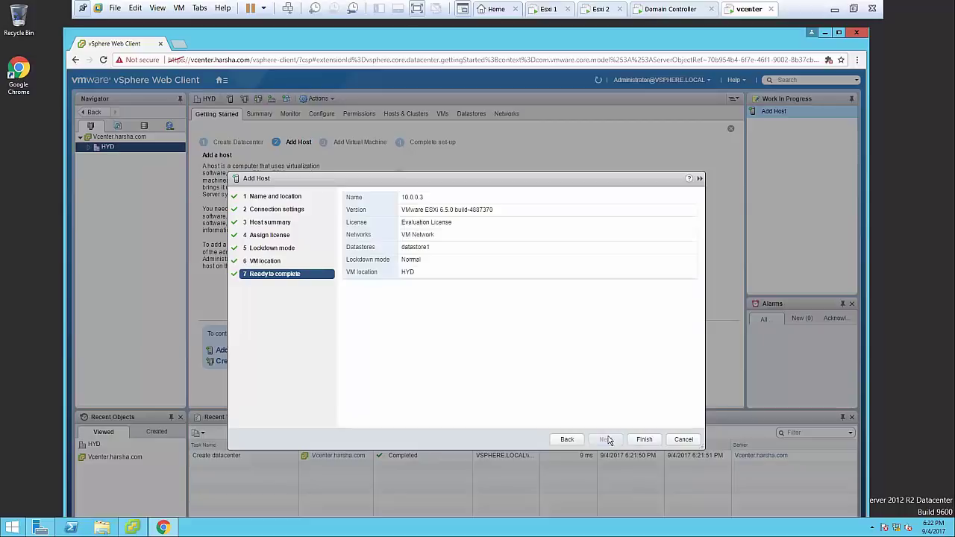
{"action": "left_click", "coordinate": [636, 440]}
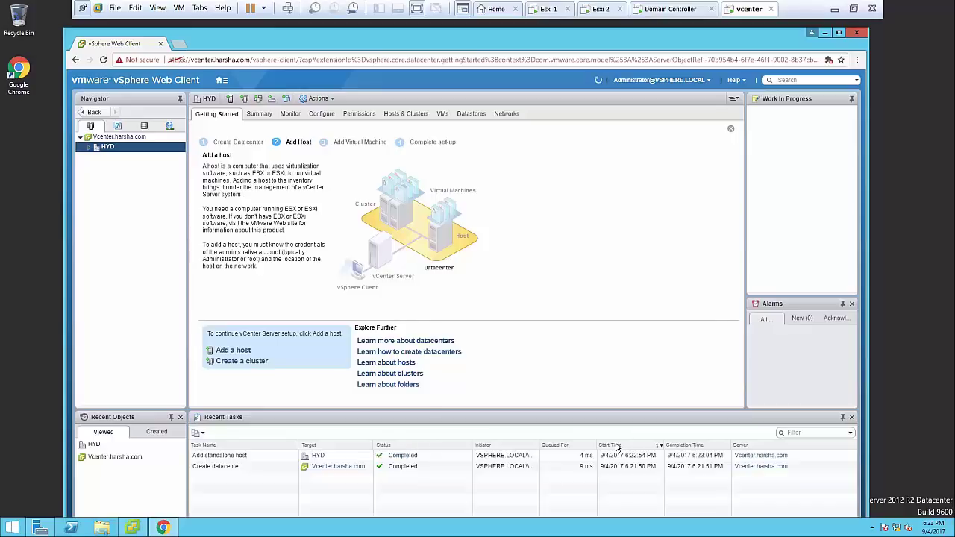
Start adding host 10.0.0.4 to HYD with the root user credentials
{"action": "right_click", "coordinate": [108, 149]}
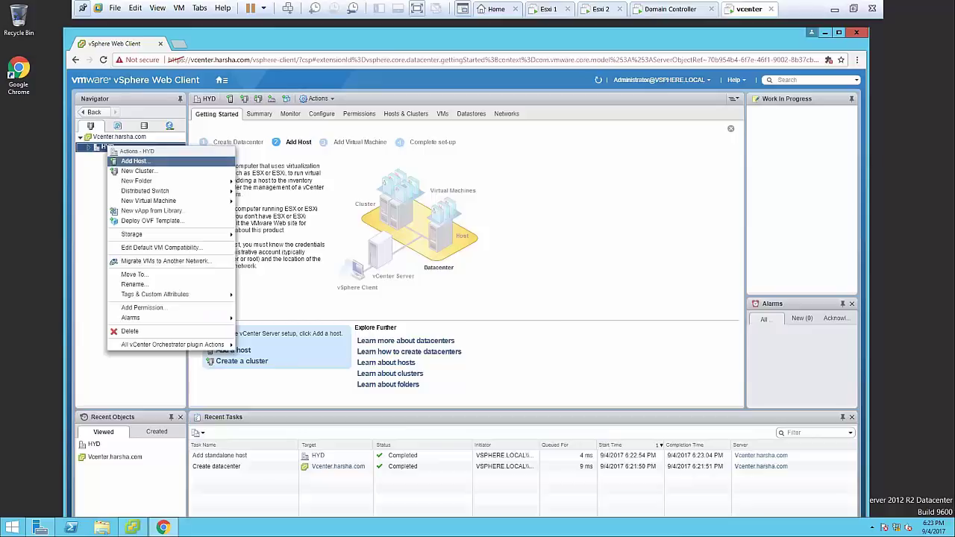
{"action": "left_click", "coordinate": [135, 161]}
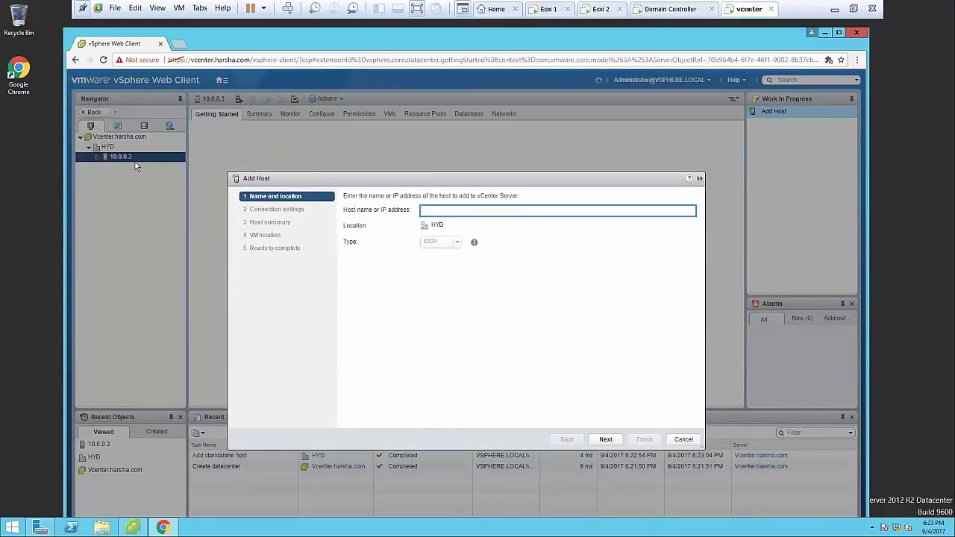
{"action": "type", "text": "10"}
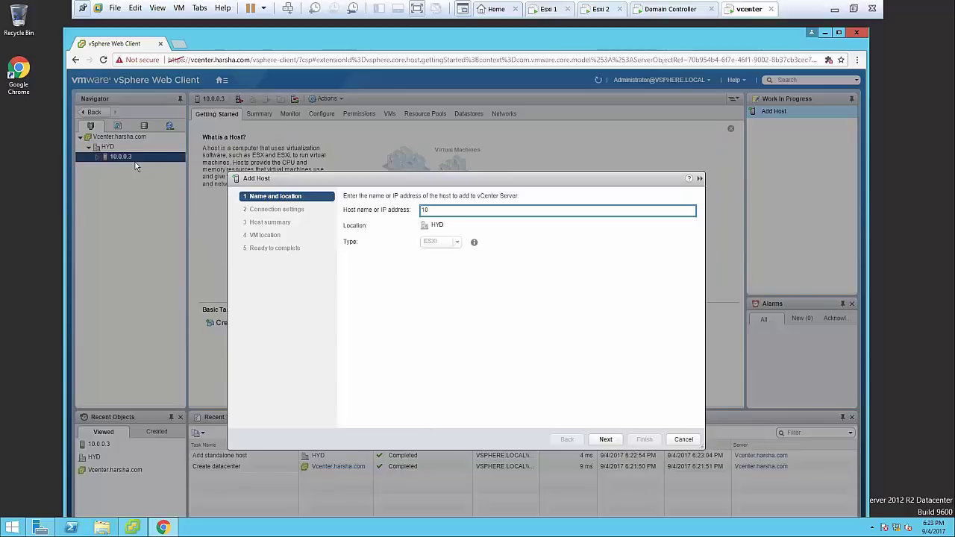
{"action": "type", "text": ".0.0.4"}
{"action": "left_click", "coordinate": [604, 440]}
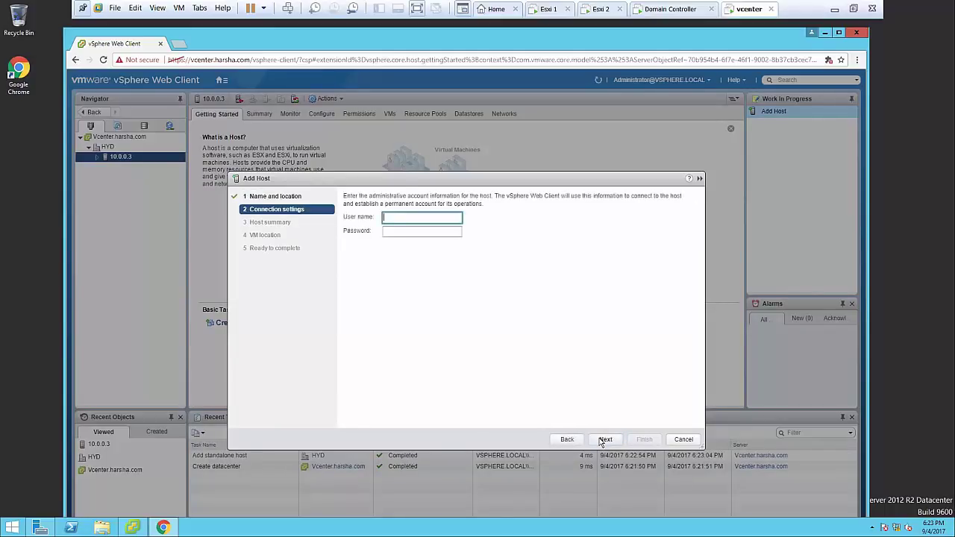
{"action": "type", "text": "root"}
{"action": "key", "text": "Tab"}
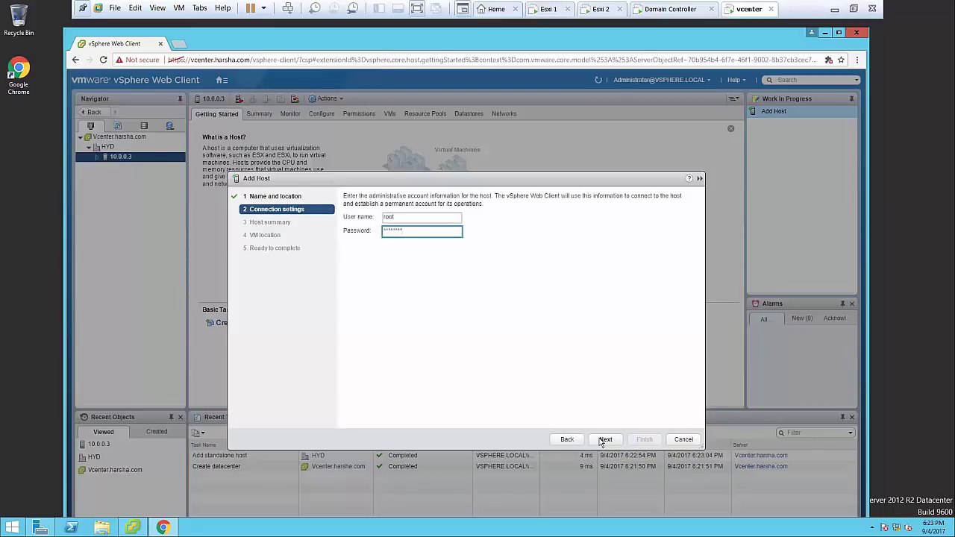
{"action": "left_click", "coordinate": [604, 439]}
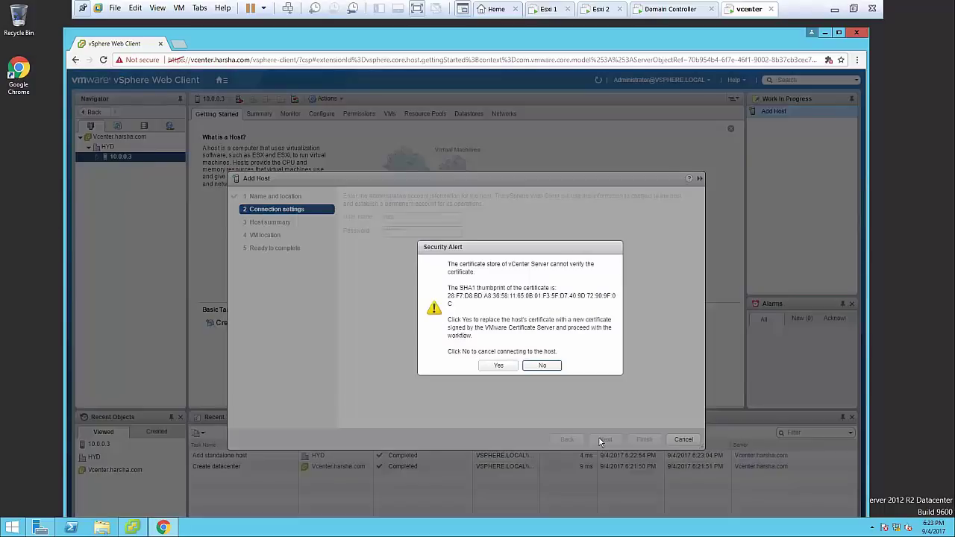
Accept 10.0.0.4's certificate, keep the evaluation license, choose Normal lockdown, and finish
{"action": "left_click", "coordinate": [497, 366]}
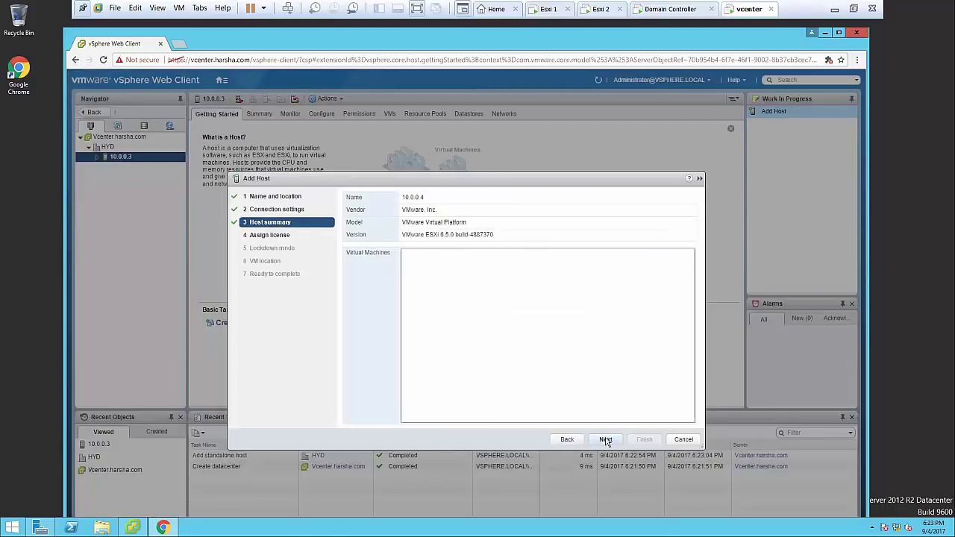
{"action": "left_click", "coordinate": [605, 440]}
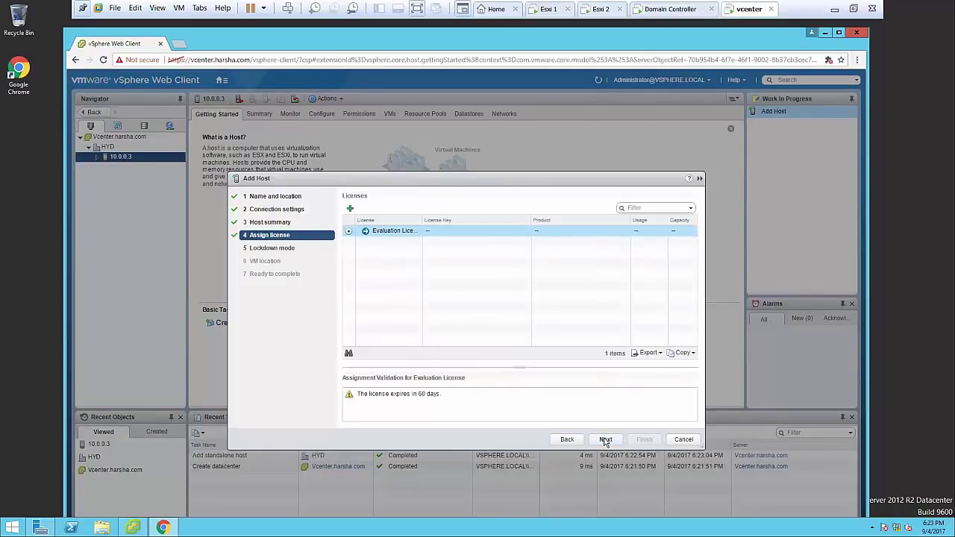
{"action": "left_click", "coordinate": [605, 439]}
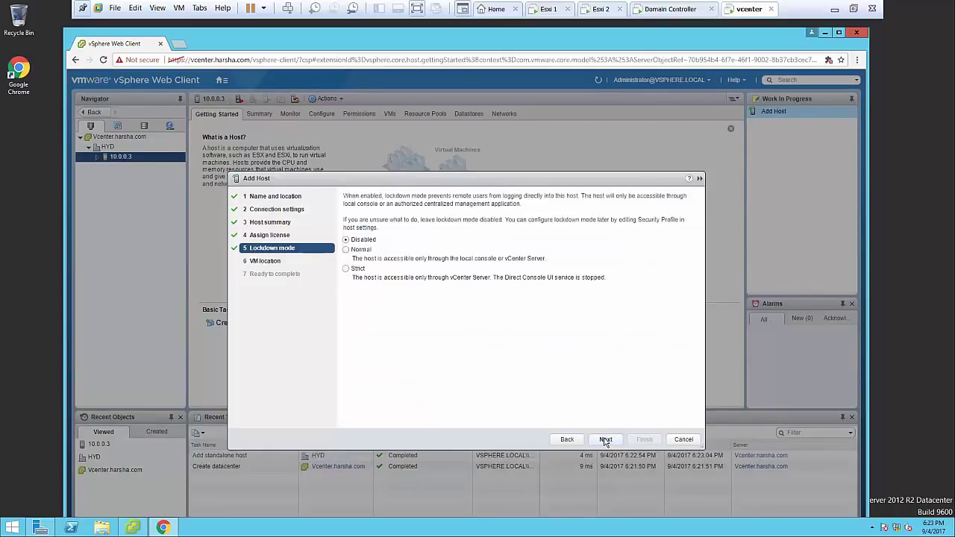
{"action": "left_click", "coordinate": [346, 251]}
{"action": "left_click", "coordinate": [609, 441]}
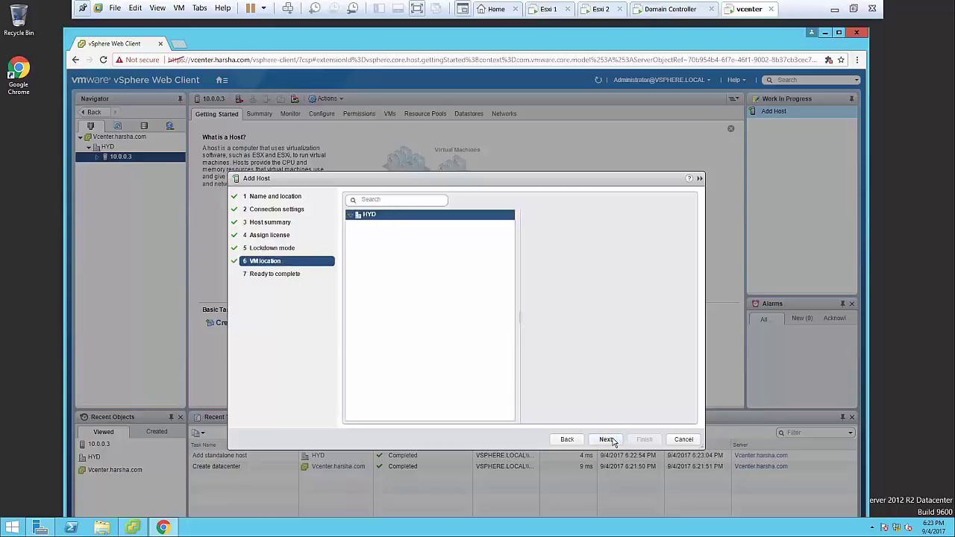
{"action": "left_click", "coordinate": [609, 440]}
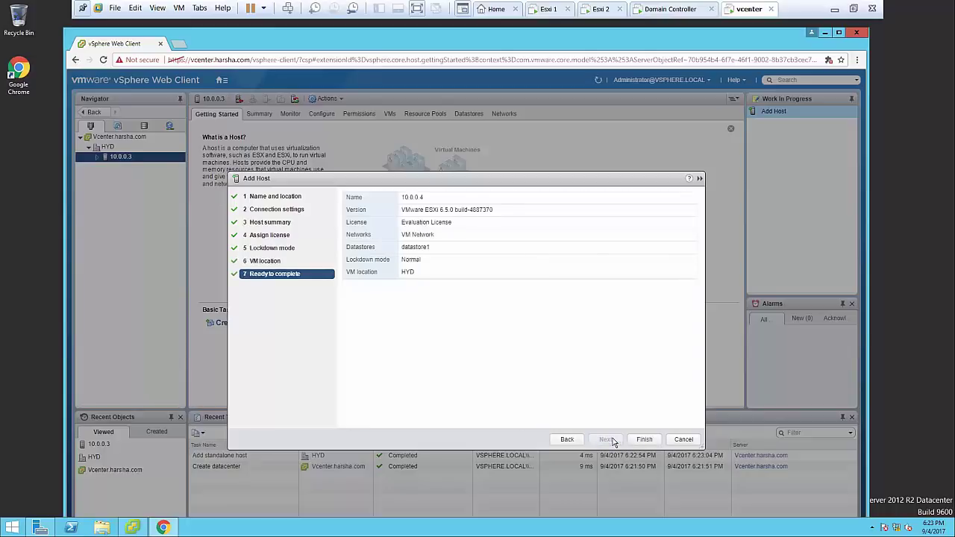
{"action": "left_click", "coordinate": [644, 440]}
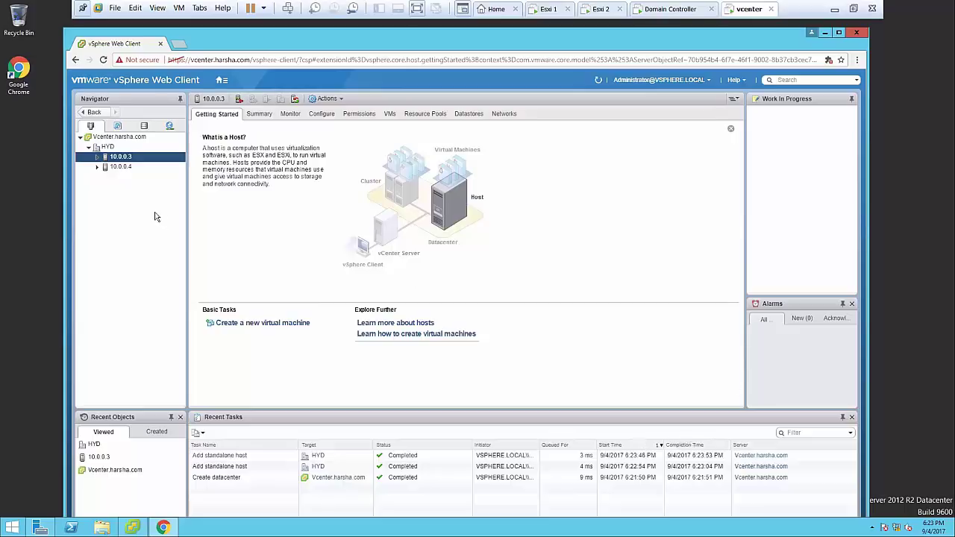
Select host 10.0.0.3 and show its Configure settings, listing its storage adapters
{"action": "double_click", "coordinate": [133, 160]}
{"action": "right_click", "coordinate": [135, 163]}
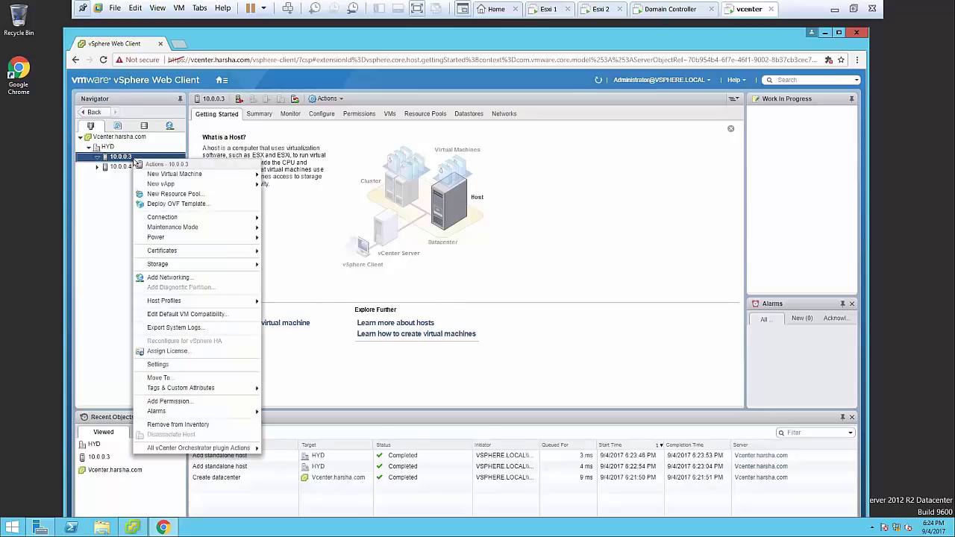
{"action": "left_click", "coordinate": [107, 213]}
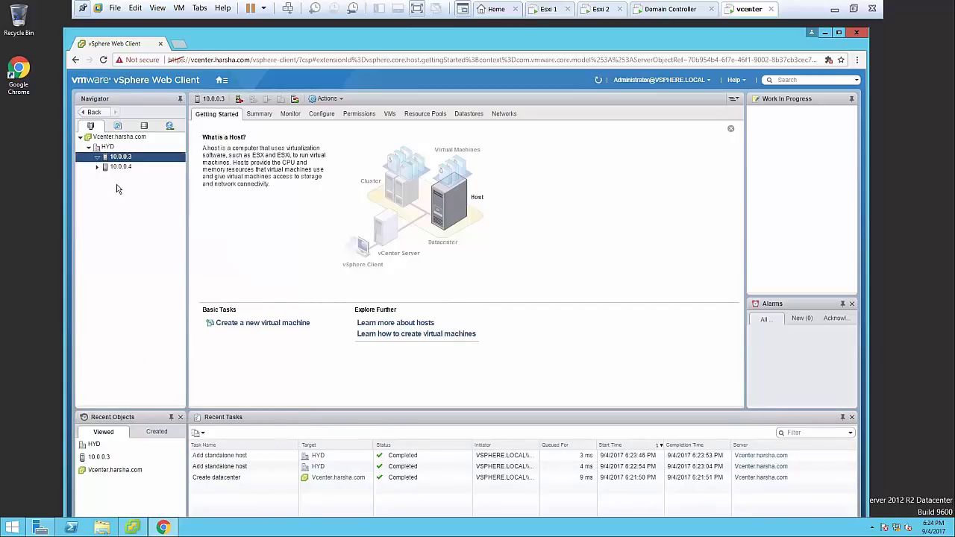
{"action": "left_click", "coordinate": [122, 168]}
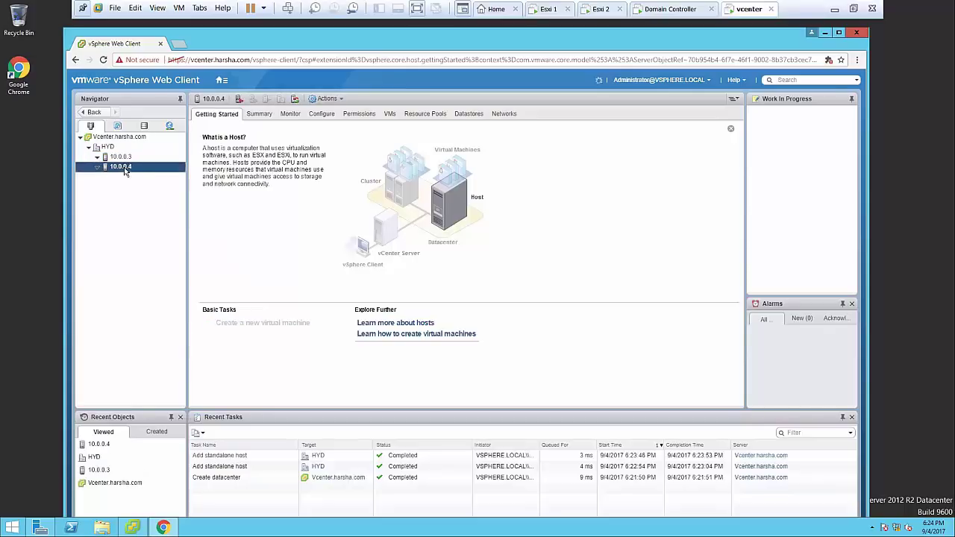
{"action": "left_click", "coordinate": [170, 157]}
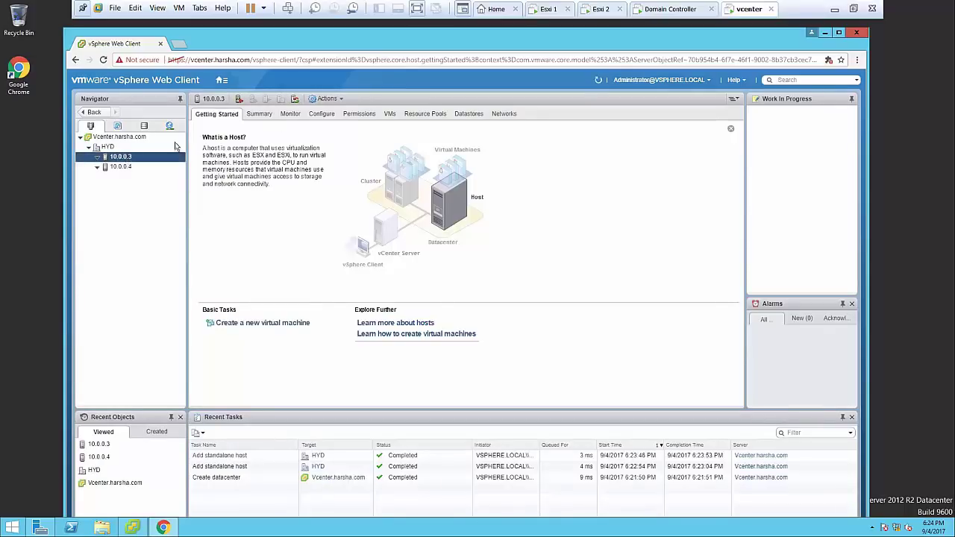
{"action": "left_click", "coordinate": [333, 116]}
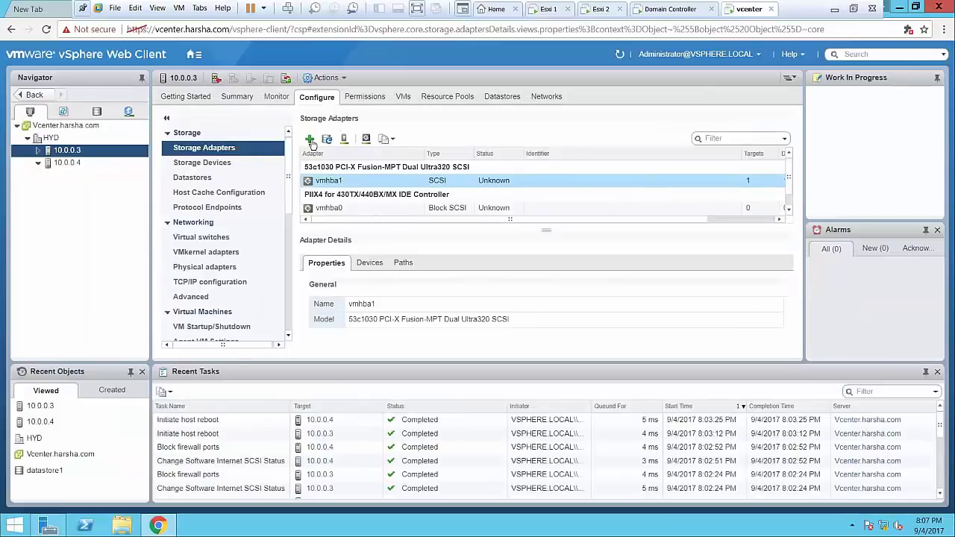
Add a Software iSCSI adapter to host 10.0.0.3 and select the new vmhba65
{"action": "left_click", "coordinate": [312, 144]}
{"action": "left_click", "coordinate": [321, 154]}
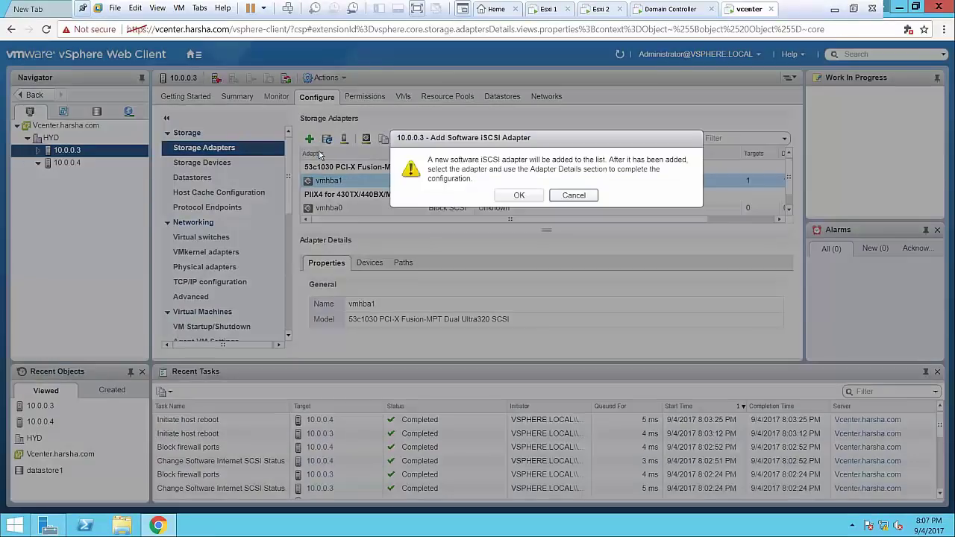
{"action": "left_click", "coordinate": [520, 195]}
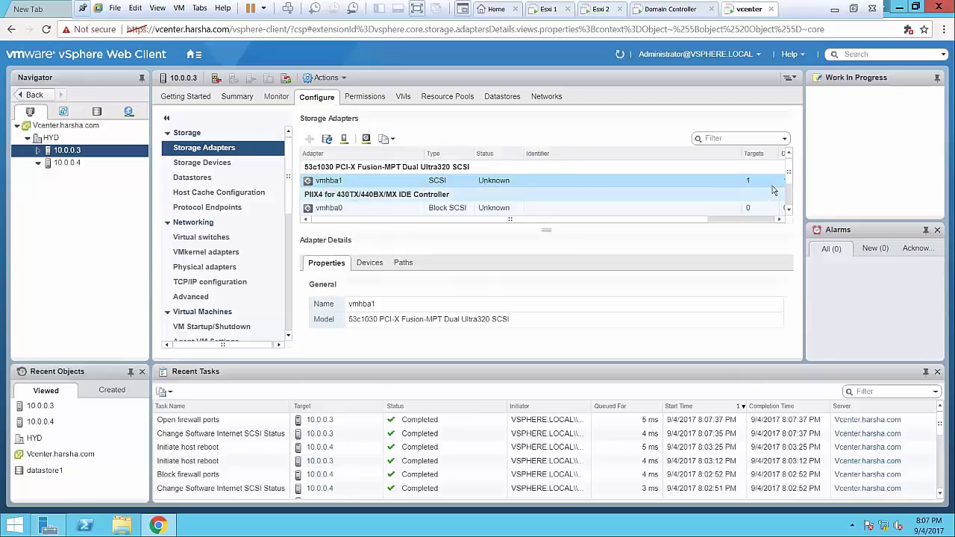
{"action": "scroll", "coordinate": [789, 212], "scroll_direction": "down", "scroll_amount": 3}
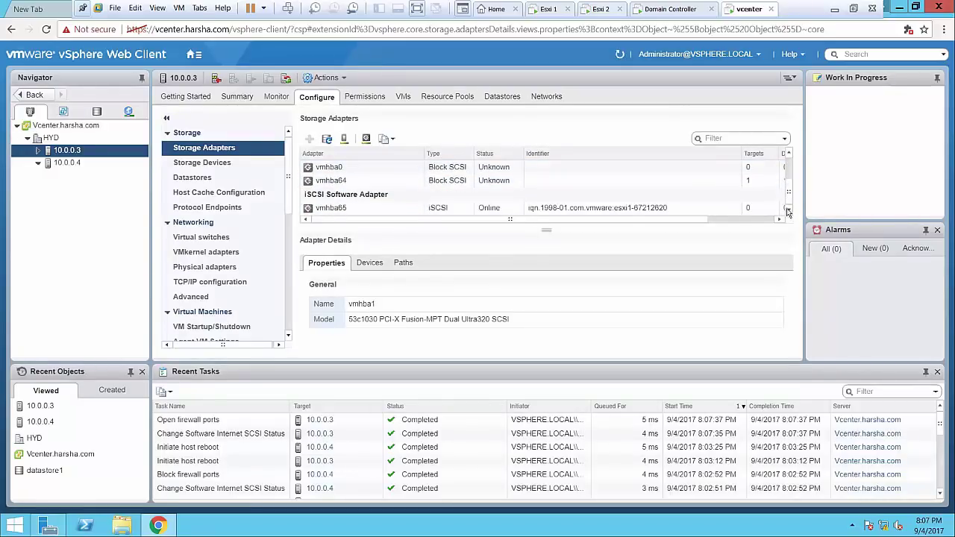
{"action": "left_click", "coordinate": [527, 208]}
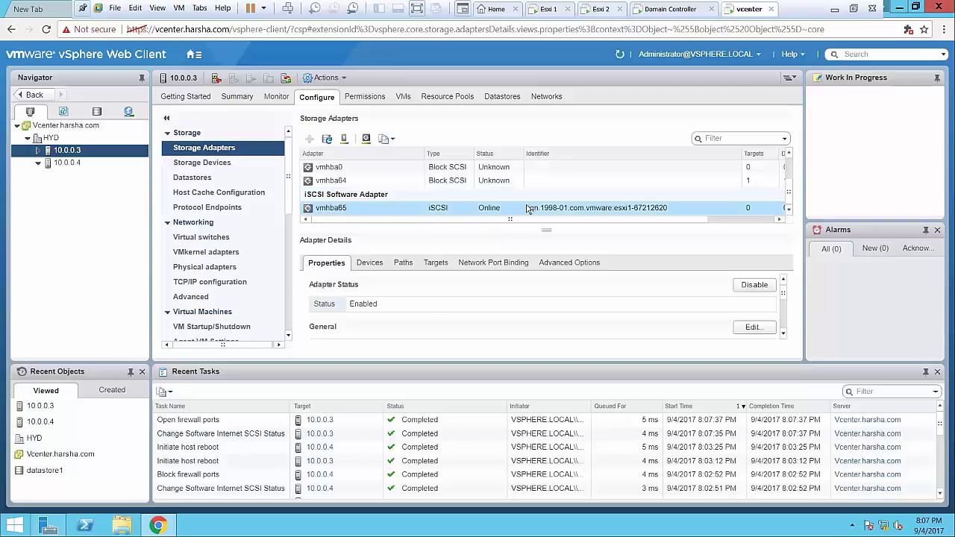
Add 10.0.0.1 as a Dynamic Discovery iSCSI server on vmhba65, then close the rescan warning
{"action": "left_click", "coordinate": [437, 265]}
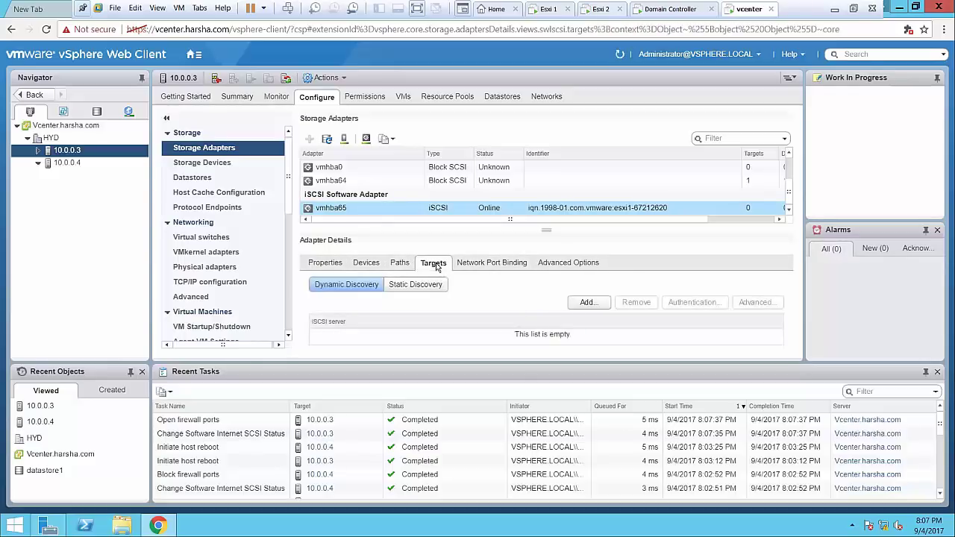
{"action": "left_click", "coordinate": [588, 303]}
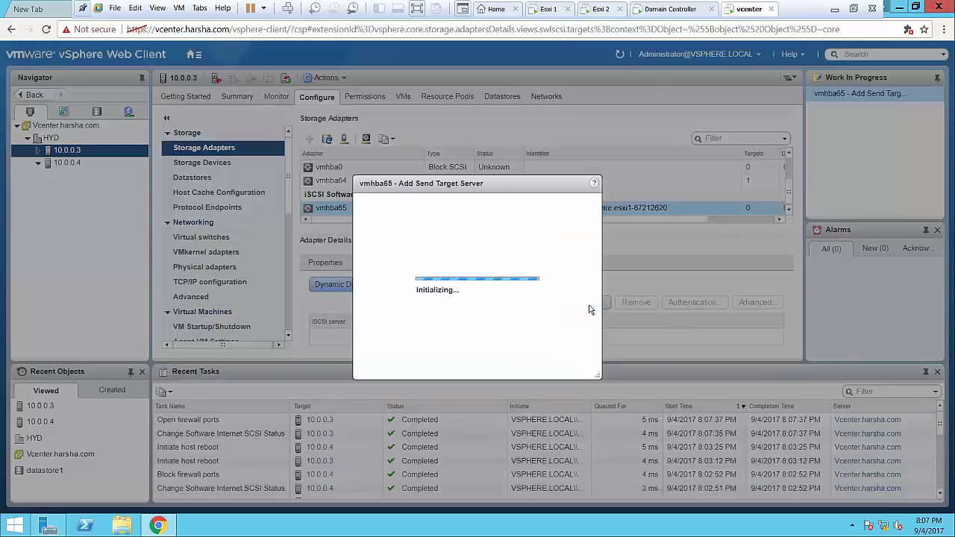
{"action": "left_click", "coordinate": [456, 131]}
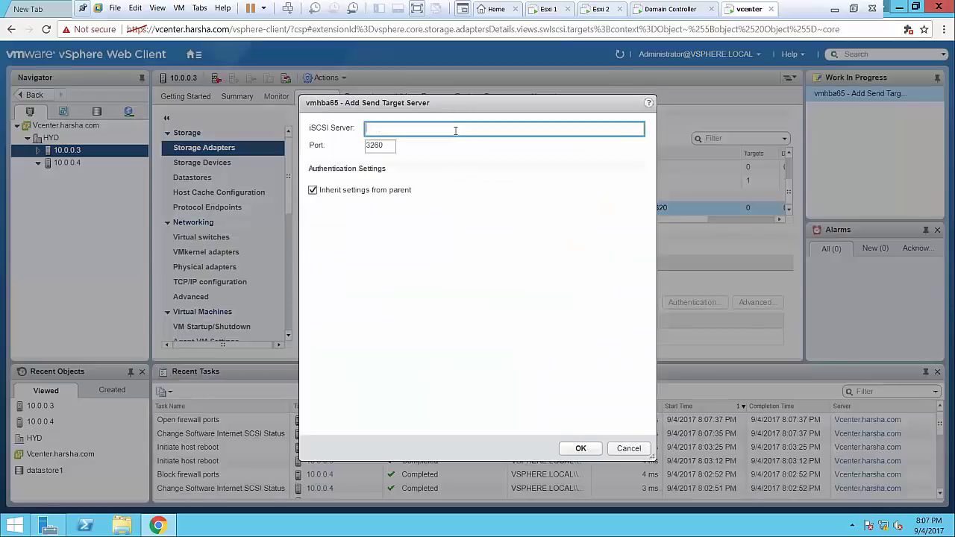
{"action": "type", "text": "10.0.0.1"}
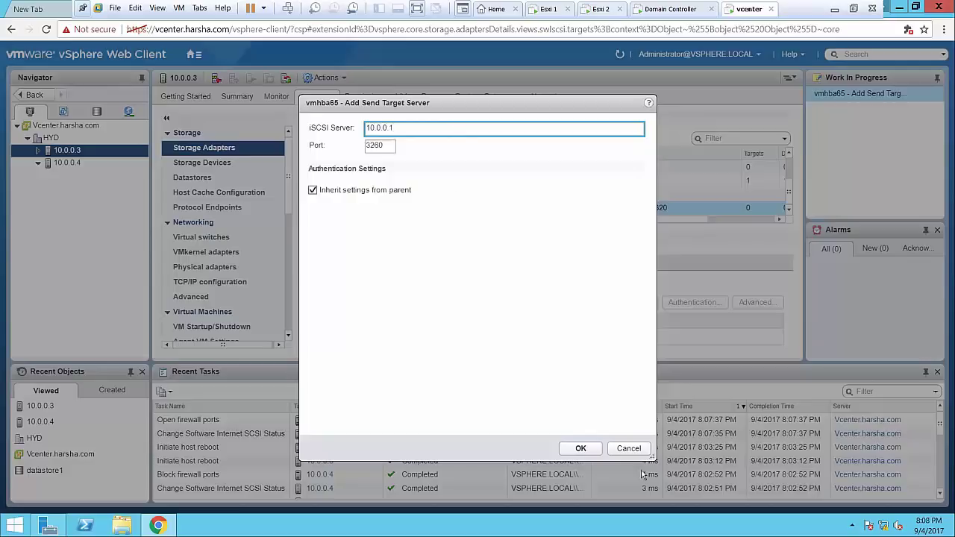
{"action": "left_click", "coordinate": [581, 448]}
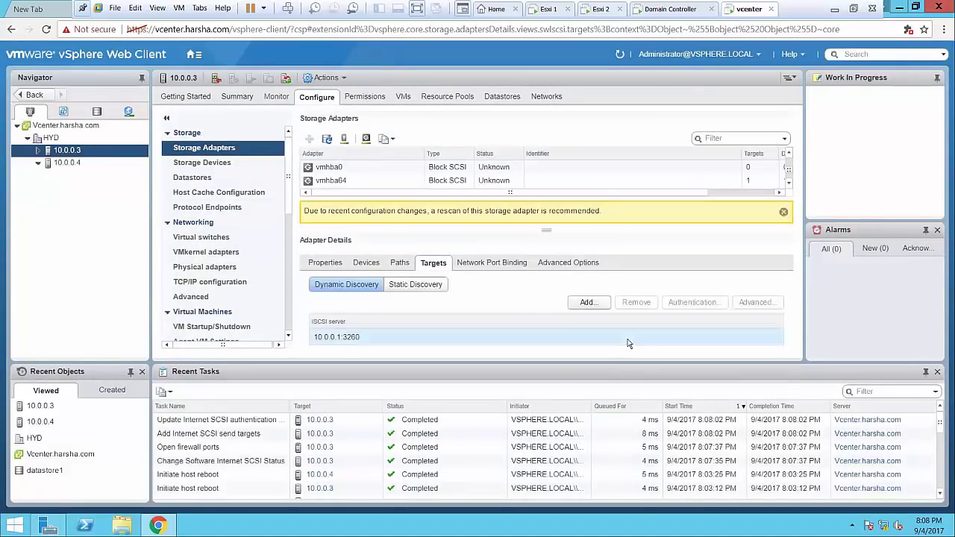
{"action": "left_click", "coordinate": [784, 213]}
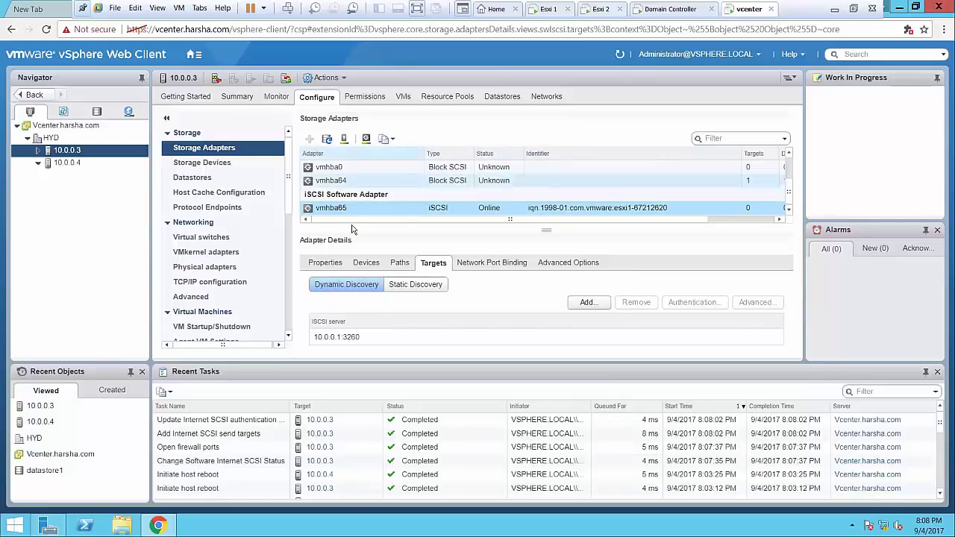
Rescan host 10.0.0.3's storage for new devices and volumes
{"action": "left_click", "coordinate": [365, 265]}
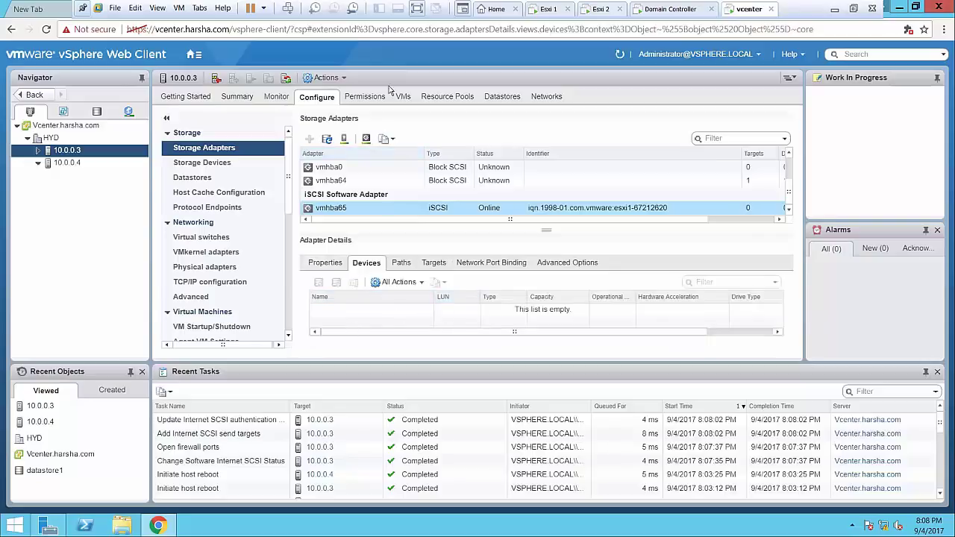
{"action": "left_click", "coordinate": [344, 139]}
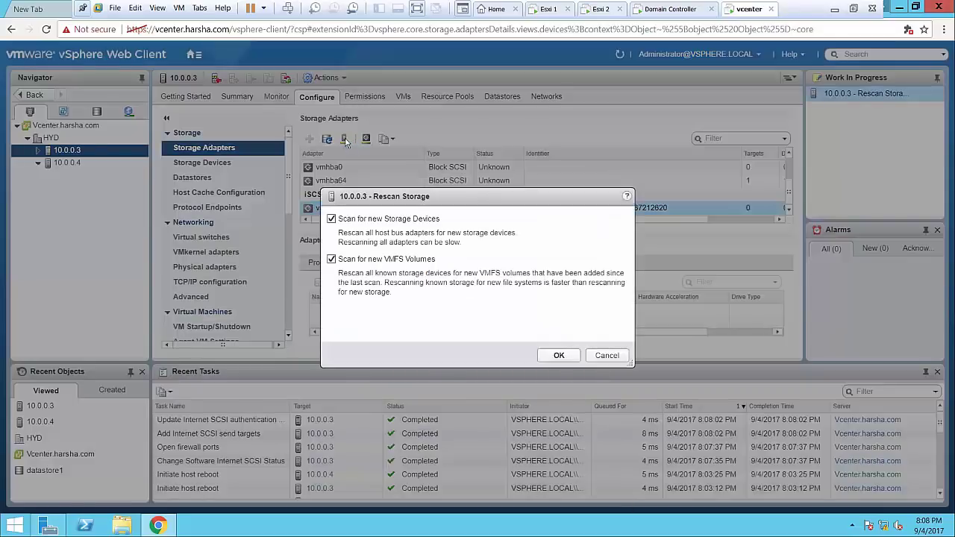
{"action": "left_click", "coordinate": [558, 356]}
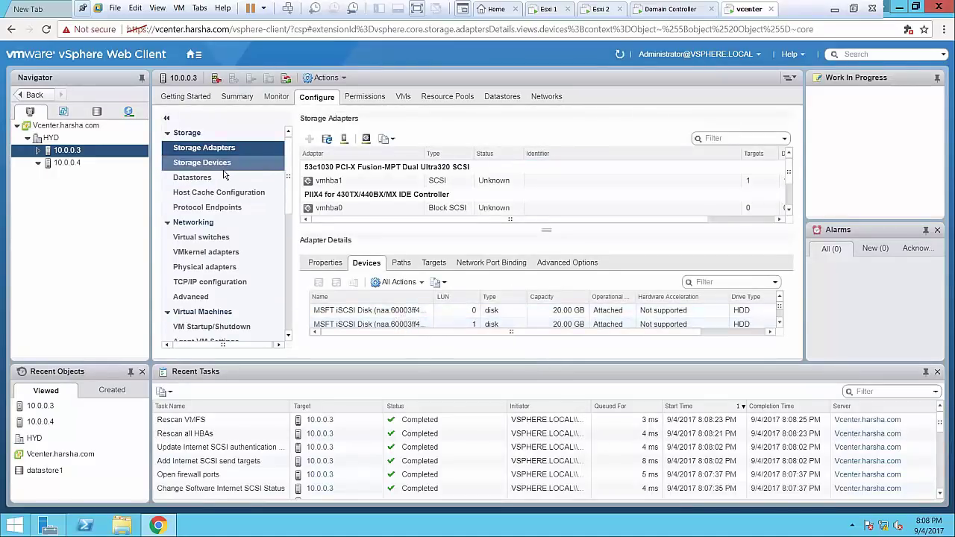
List the host's storage devices and inspect the two 20 GB MSFT iSCSI disks, LUN 0 and 1
{"action": "left_click", "coordinate": [223, 169]}
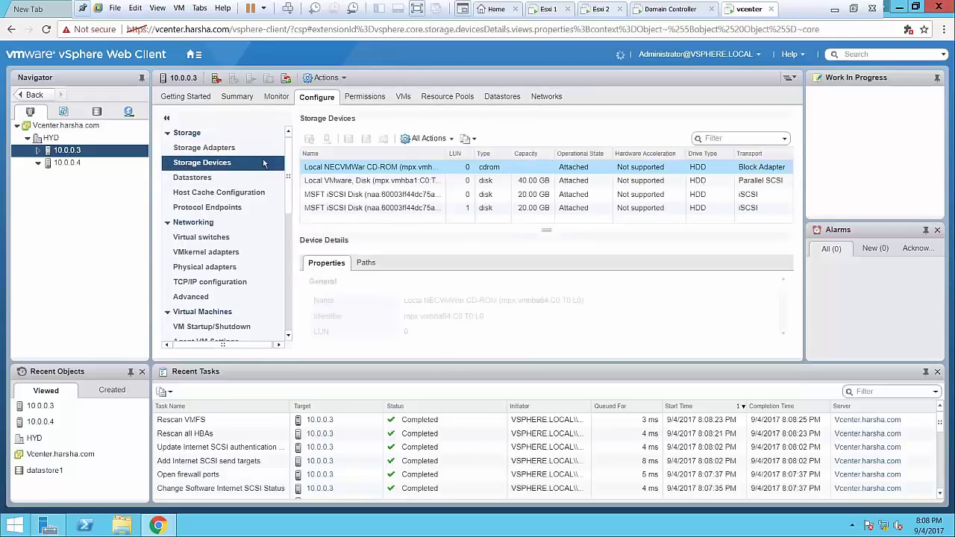
{"action": "left_click", "coordinate": [326, 196]}
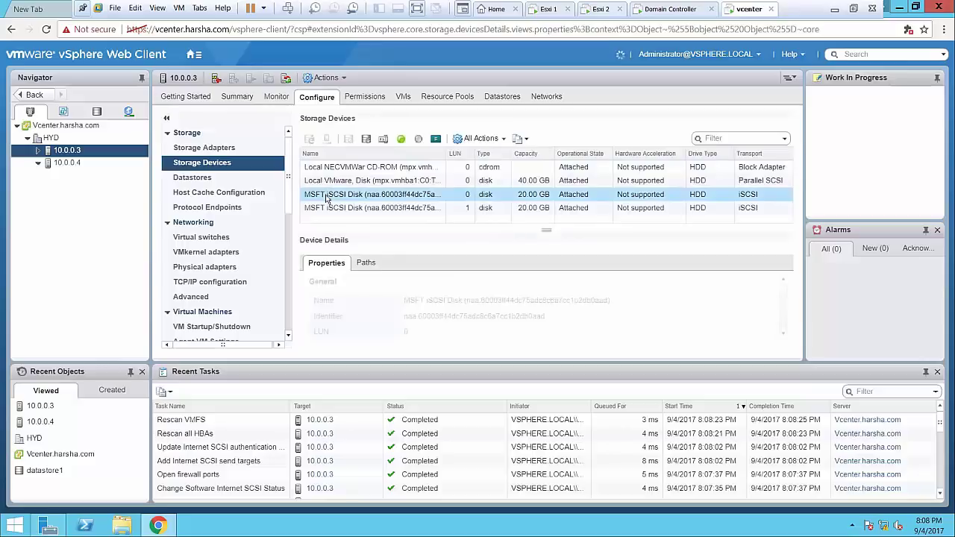
{"action": "left_click", "coordinate": [328, 207]}
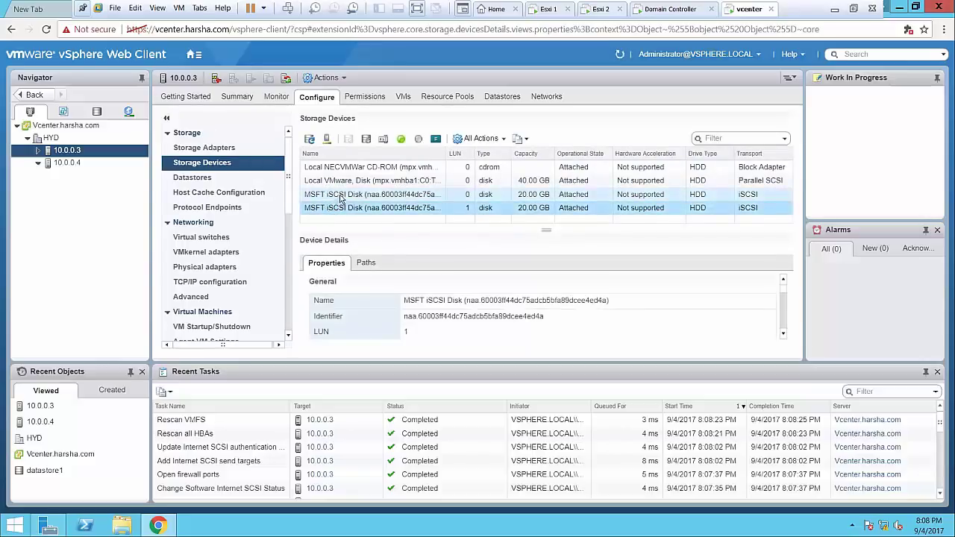
{"action": "left_click", "coordinate": [337, 197]}
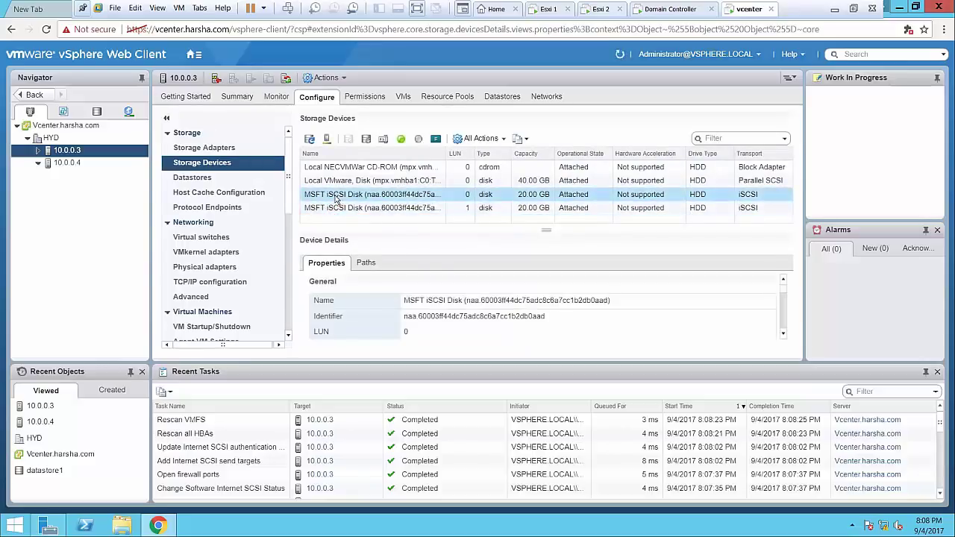
Start a new VMFS datastore on host 10.0.0.3, cancel it, and select host 10.0.0.4
{"action": "right_click", "coordinate": [87, 153]}
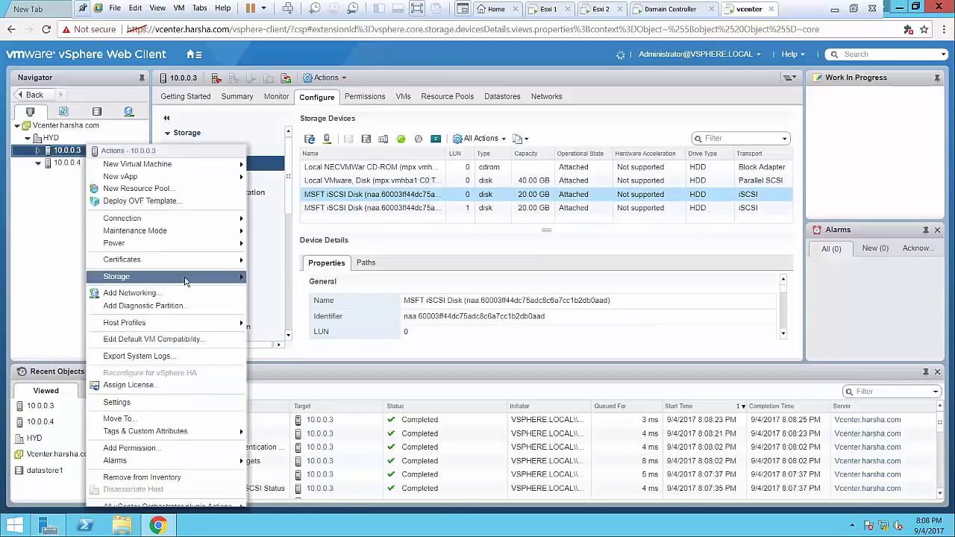
{"action": "mouse_move", "coordinate": [187, 277]}
{"action": "left_click", "coordinate": [298, 279]}
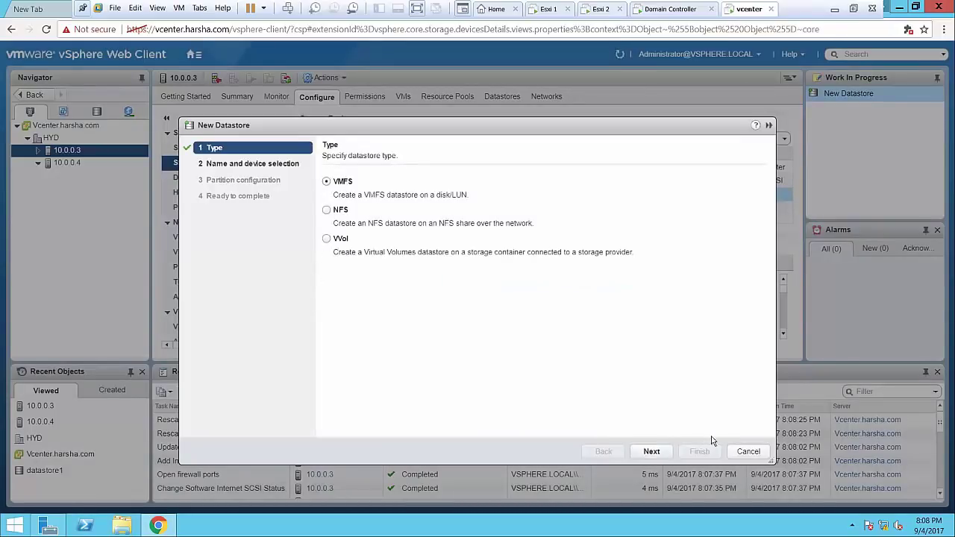
{"action": "left_click", "coordinate": [652, 452]}
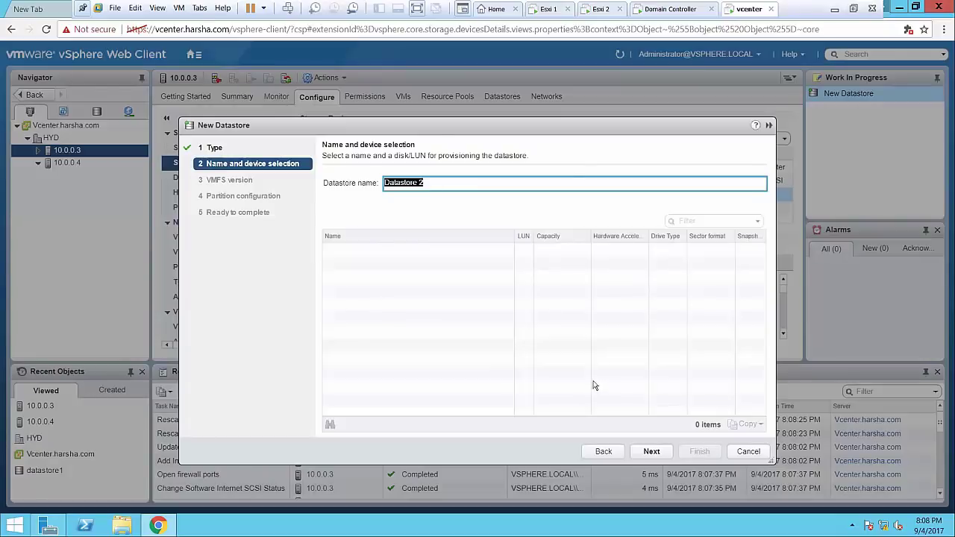
{"action": "left_click", "coordinate": [747, 452]}
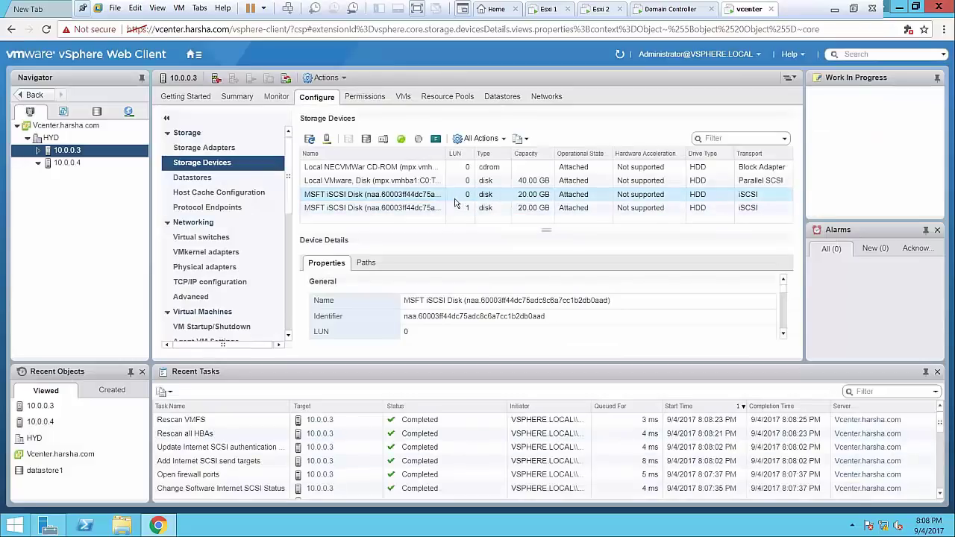
{"action": "left_click", "coordinate": [91, 165]}
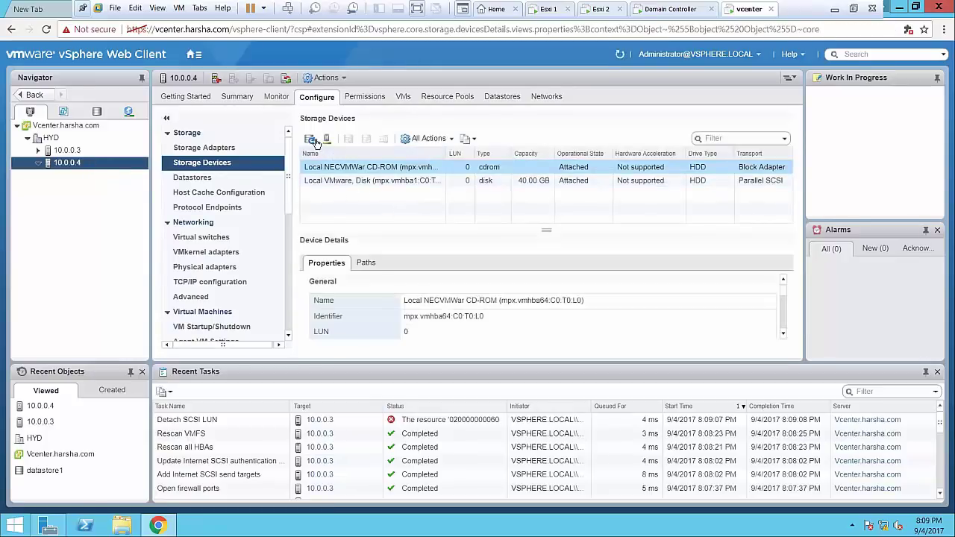
Add a software iSCSI adapter to host 10.0.0.4 and confirm vmhba65 appears Online
{"action": "left_click", "coordinate": [244, 149]}
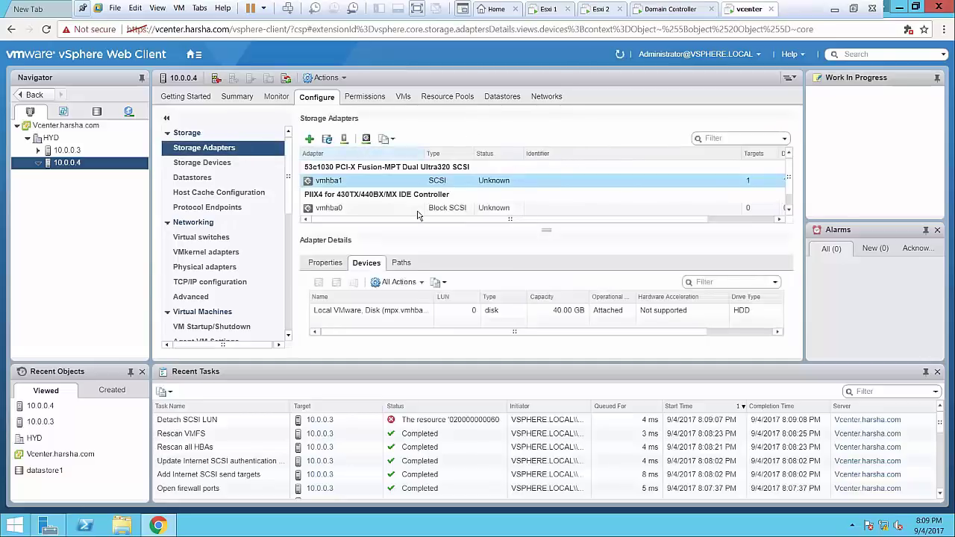
{"action": "left_click", "coordinate": [788, 210]}
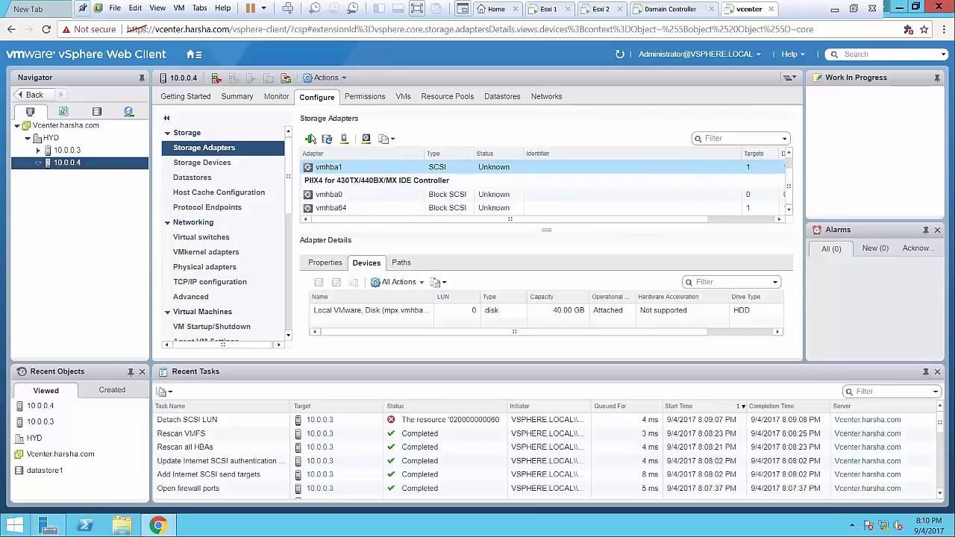
{"action": "left_click", "coordinate": [310, 141]}
{"action": "left_click", "coordinate": [320, 152]}
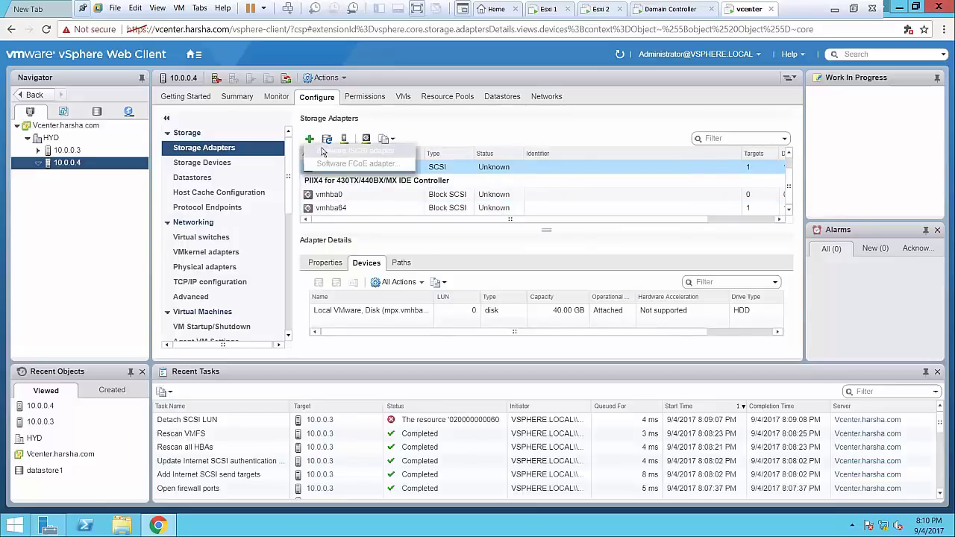
{"action": "left_click", "coordinate": [521, 196]}
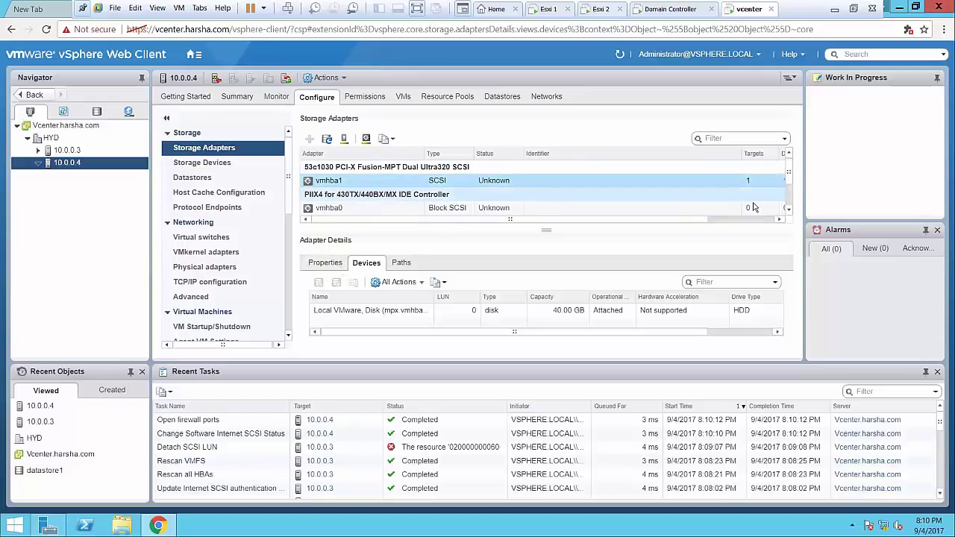
{"action": "scroll", "coordinate": [787, 191], "scroll_direction": "down", "scroll_amount": 1}
{"action": "scroll", "coordinate": [787, 191], "scroll_direction": "down", "scroll_amount": 2}
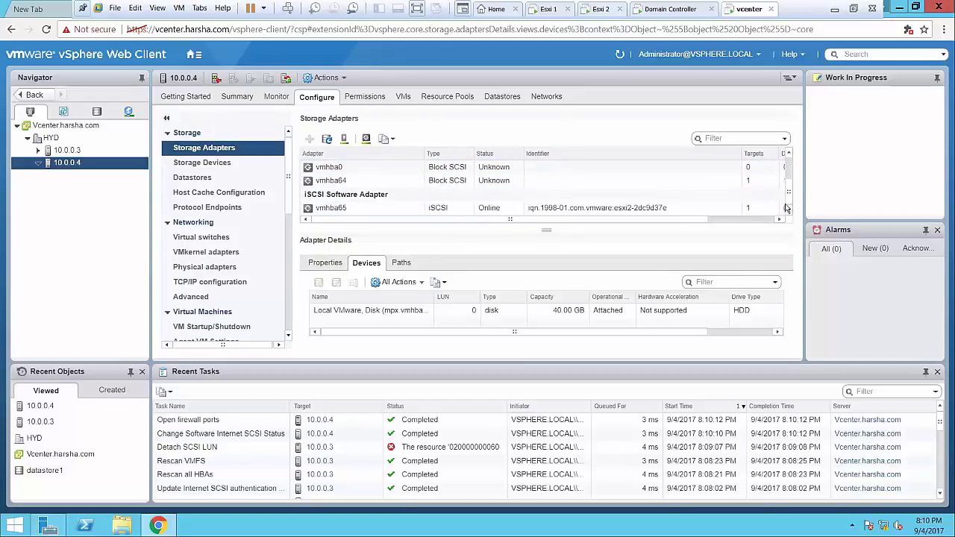
Remove the existing 10.0.0.1:3260 dynamic discovery entry from vmhba65
{"action": "left_click", "coordinate": [780, 208]}
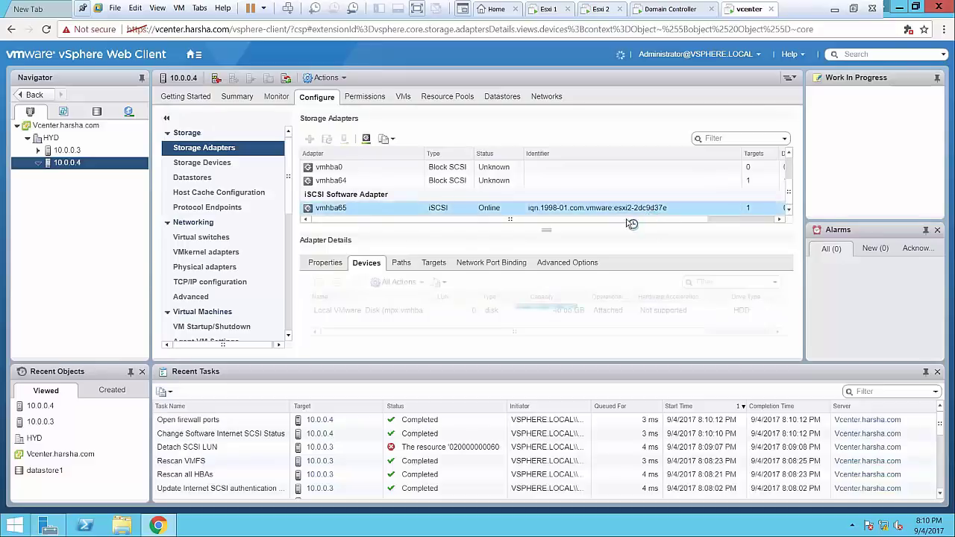
{"action": "left_click", "coordinate": [440, 266]}
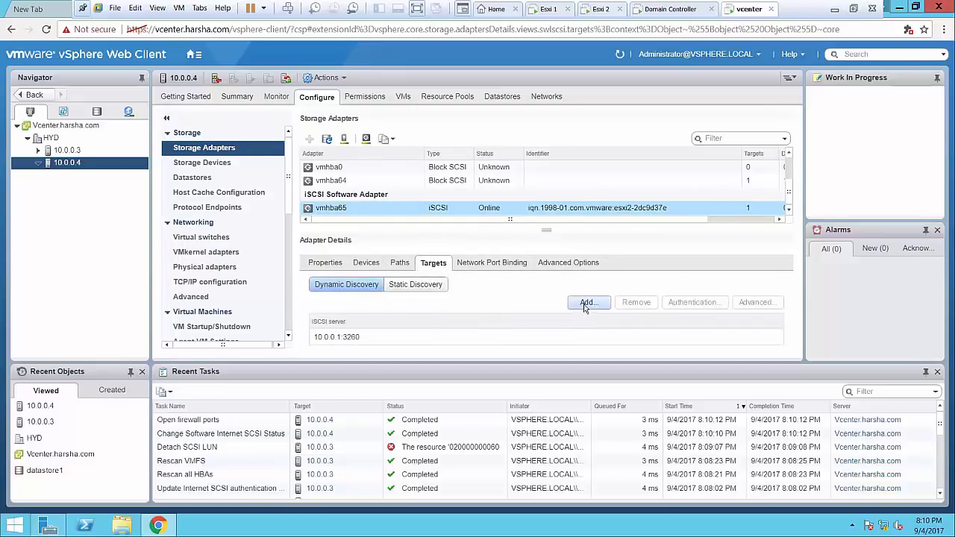
{"action": "left_click", "coordinate": [478, 338]}
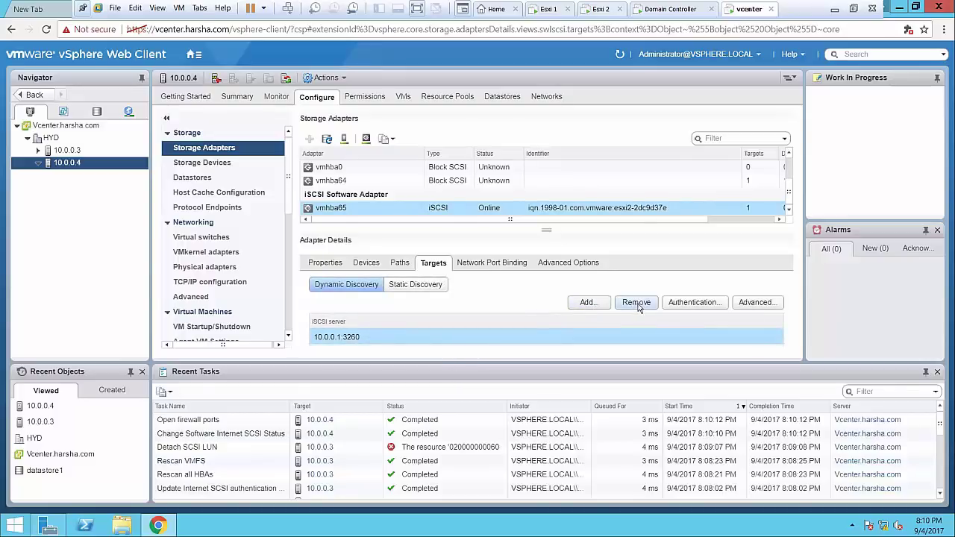
{"action": "left_click", "coordinate": [637, 304]}
{"action": "left_click", "coordinate": [453, 309]}
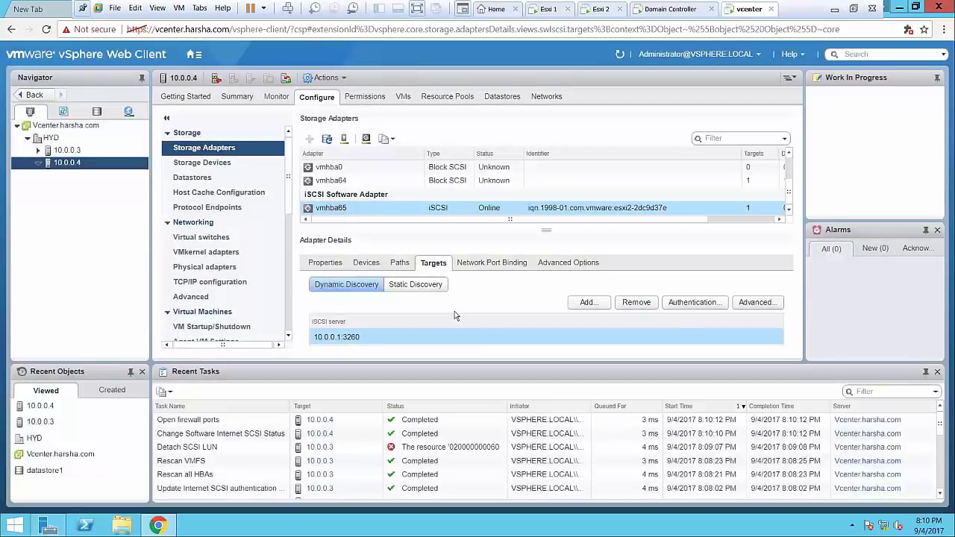
Add 10.0.0.1 as a send target server on port 3260
{"action": "left_click", "coordinate": [609, 309]}
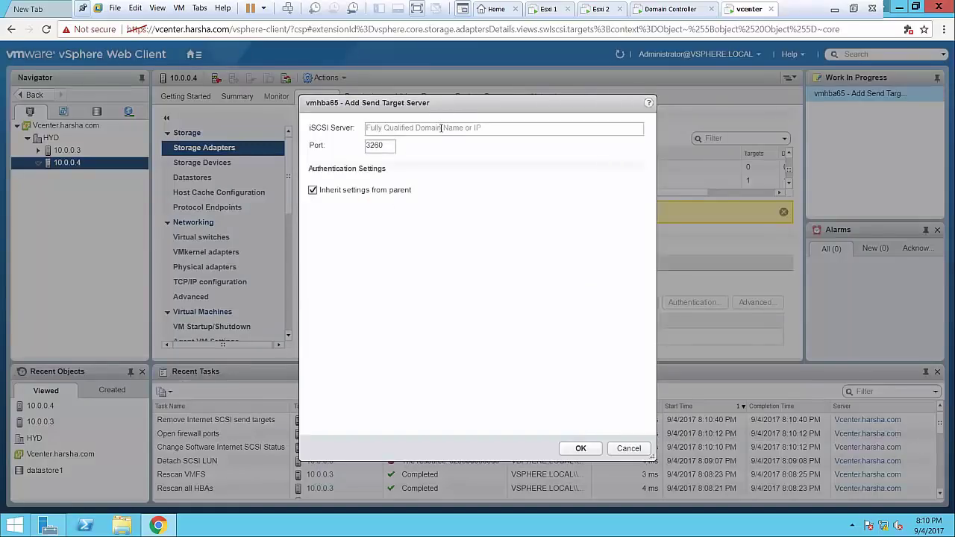
{"action": "left_click", "coordinate": [441, 128]}
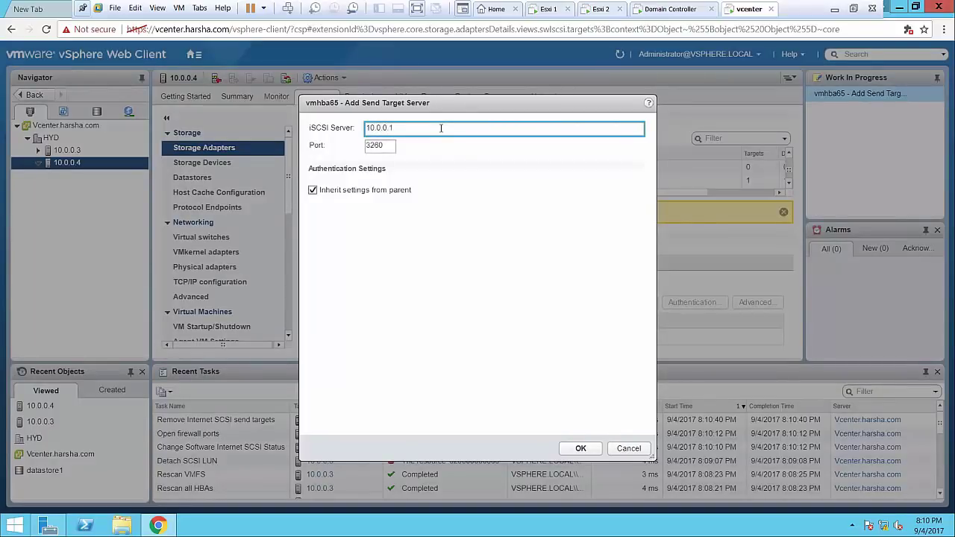
{"action": "left_click", "coordinate": [574, 450]}
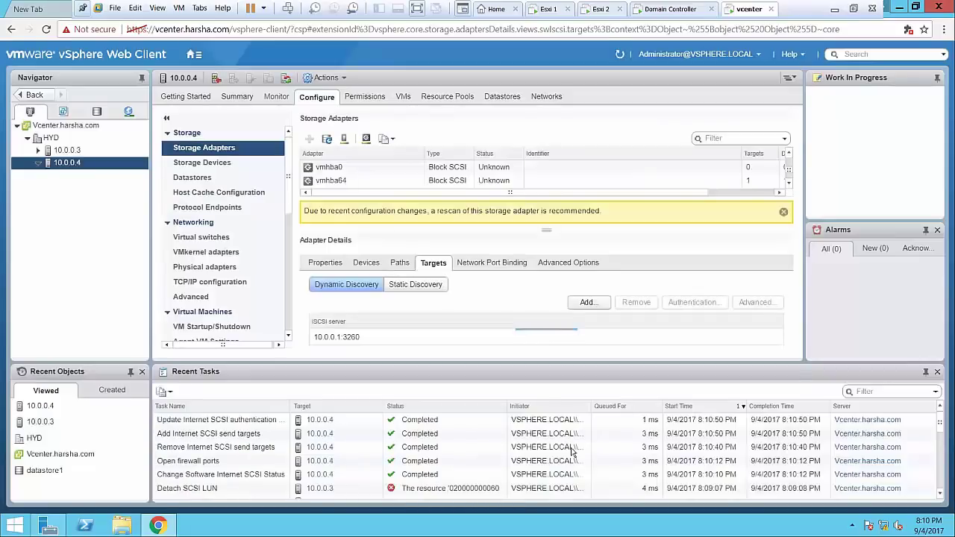
Rescan host 10.0.0.4's storage and check Storage Devices for the two 20 GB MSFT iSCSI disks
{"action": "left_click", "coordinate": [218, 167]}
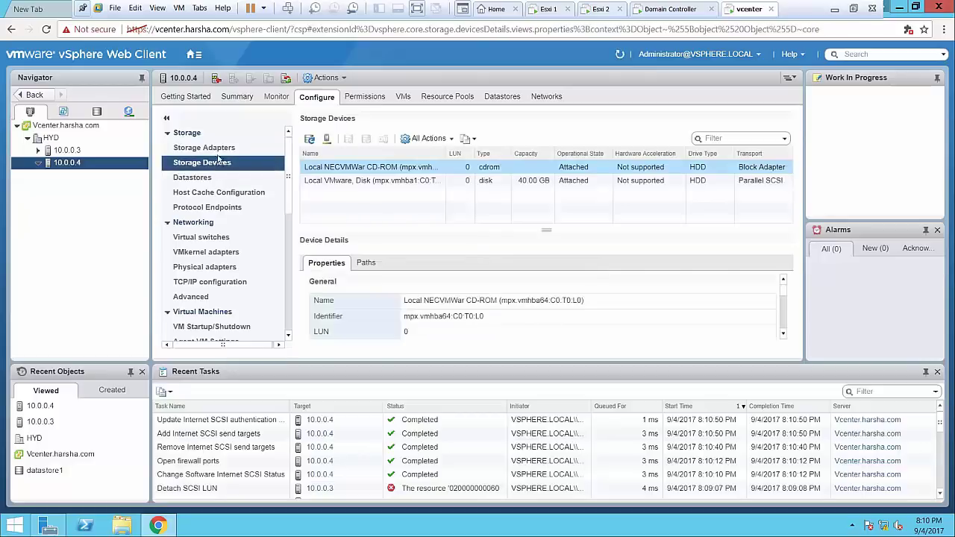
{"action": "left_click", "coordinate": [219, 152]}
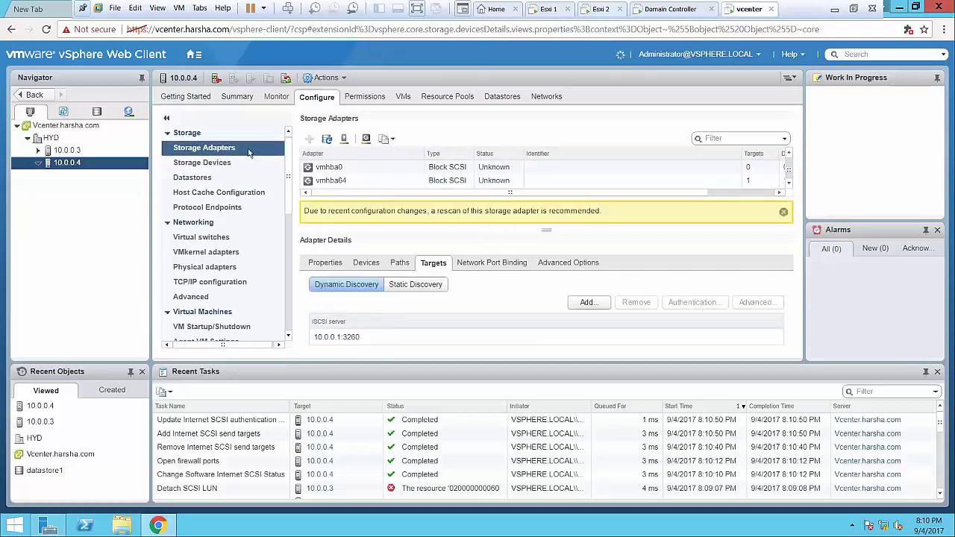
{"action": "left_click", "coordinate": [344, 142]}
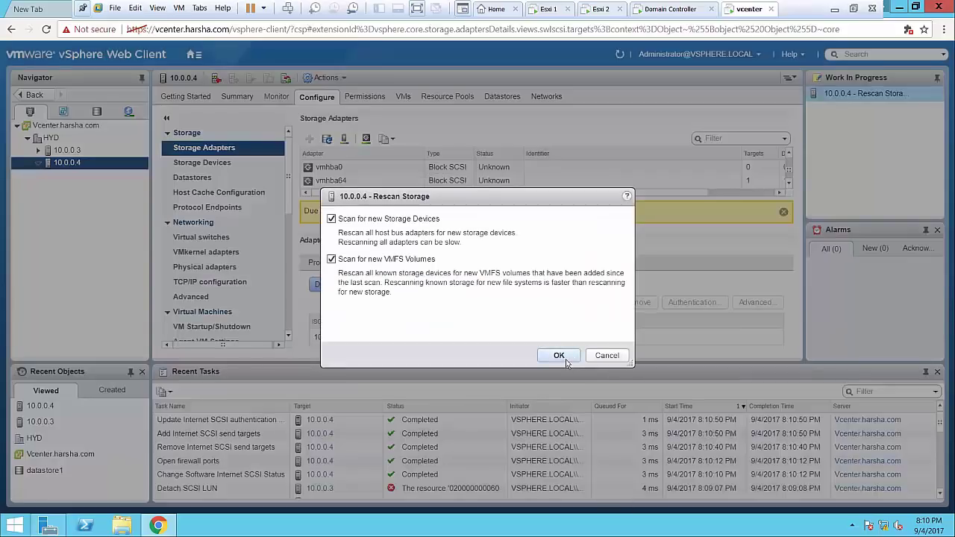
{"action": "left_click", "coordinate": [559, 356]}
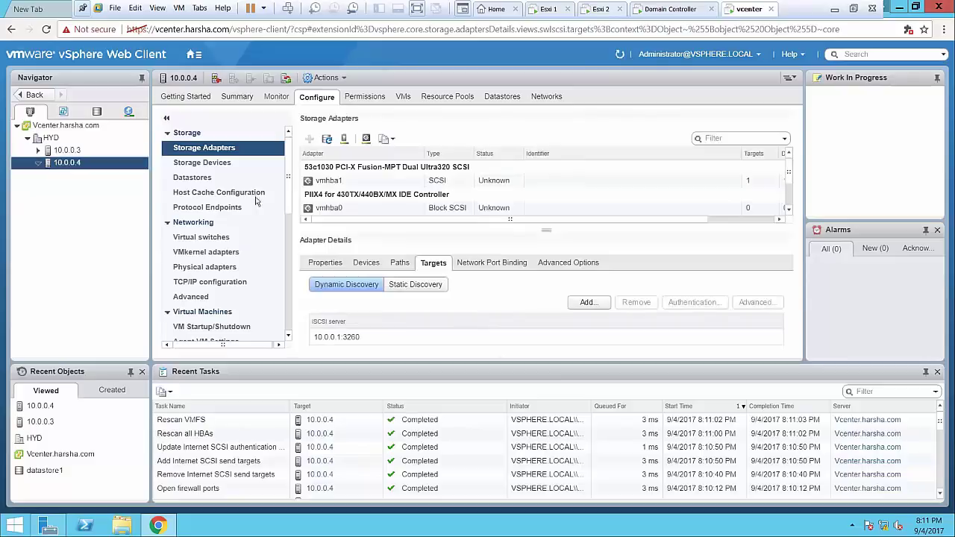
{"action": "left_click", "coordinate": [238, 170]}
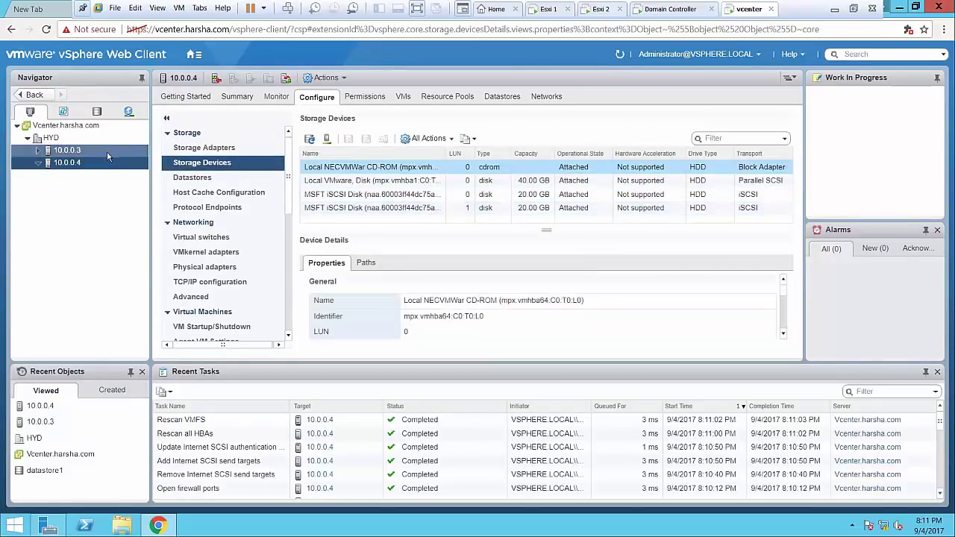
{"action": "right_click", "coordinate": [84, 169]}
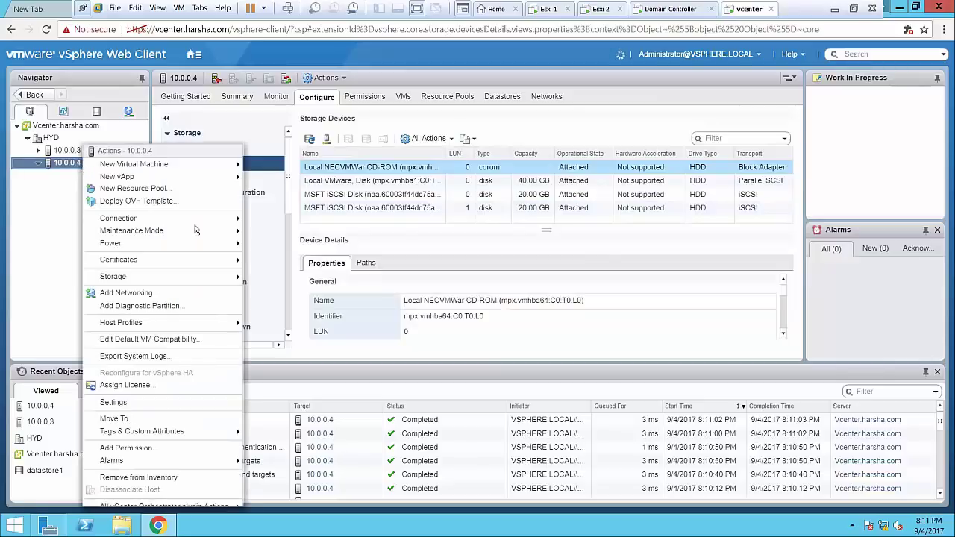
{"action": "mouse_move", "coordinate": [184, 285]}
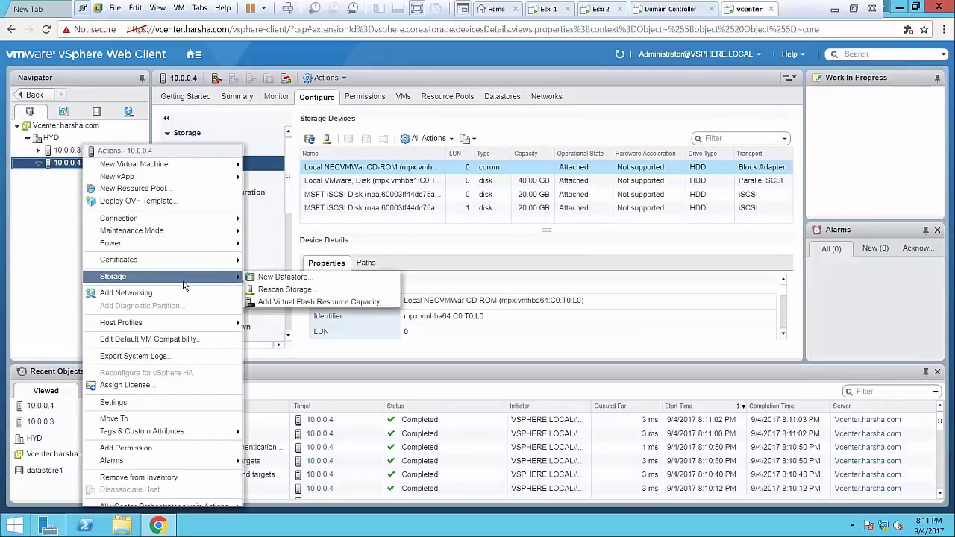
{"action": "left_click", "coordinate": [282, 277]}
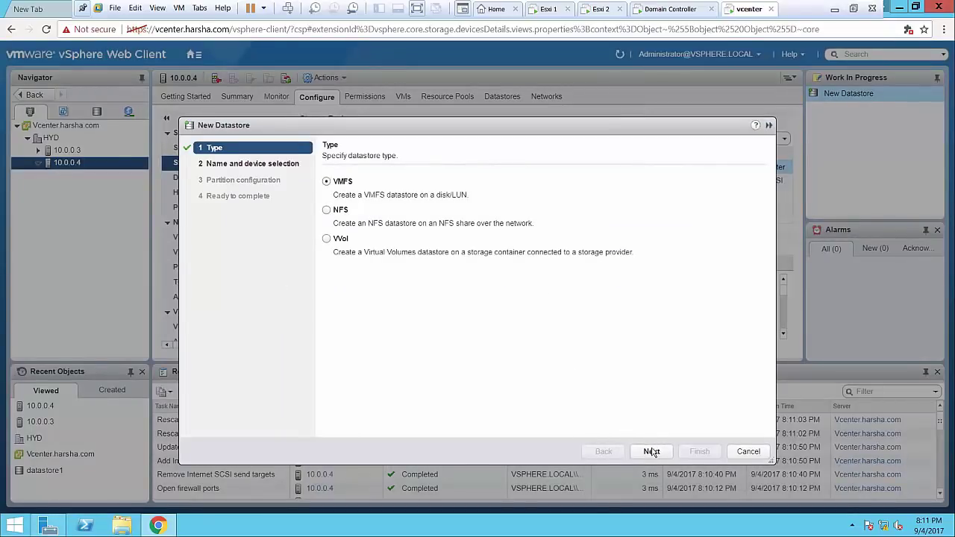
{"action": "left_click", "coordinate": [651, 452]}
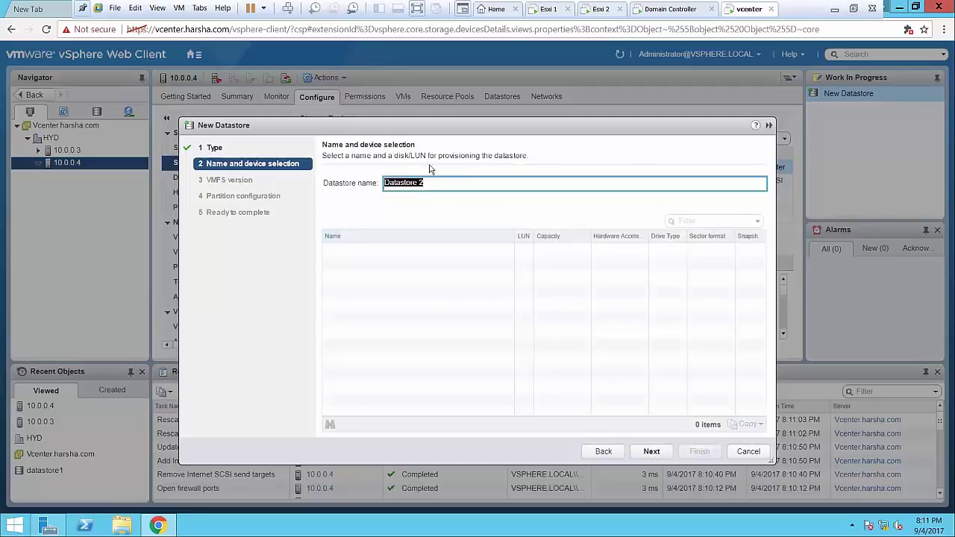
{"action": "left_click", "coordinate": [747, 452]}
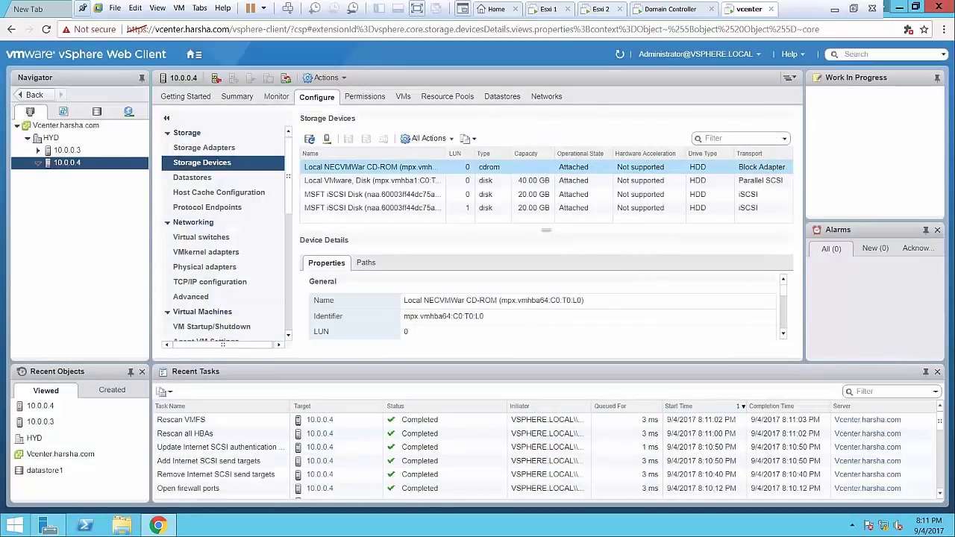
Inspect the MSFT iSCSI disks at LUN 0 and LUN 1, then select host 10.0.0.3
{"action": "left_click", "coordinate": [544, 197]}
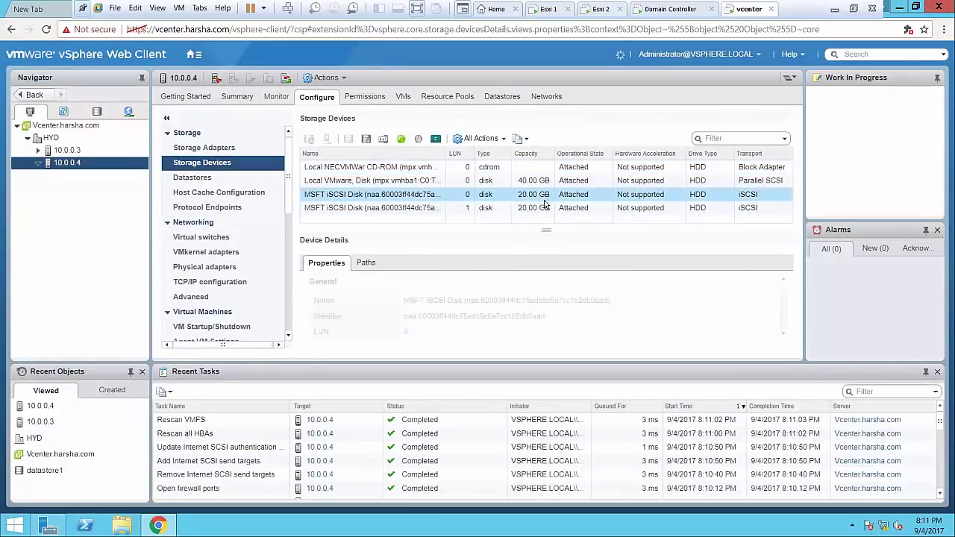
{"action": "left_click", "coordinate": [532, 210]}
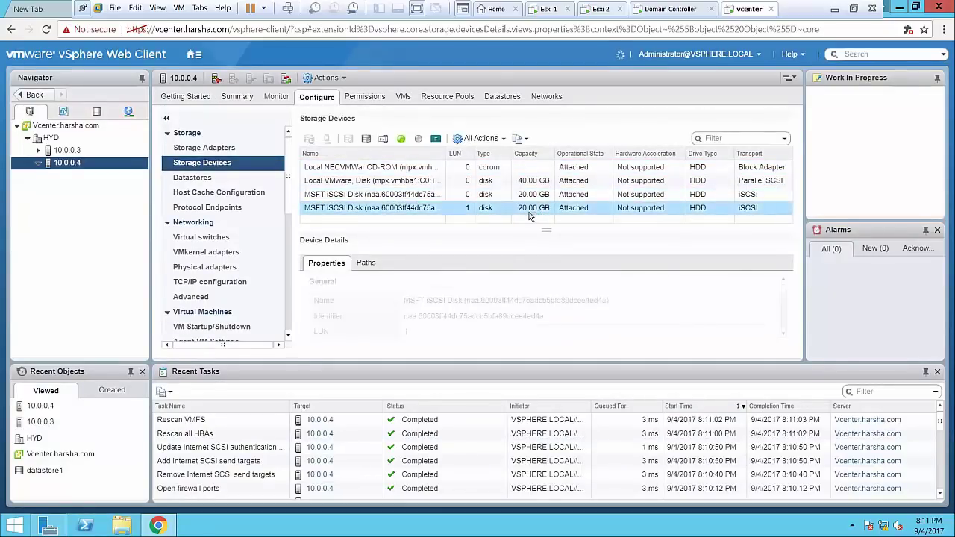
{"action": "left_click", "coordinate": [65, 151]}
Create a new virtual machine on host 10.0.0.3 with default name, stored on Datastore
{"action": "right_click", "coordinate": [65, 149]}
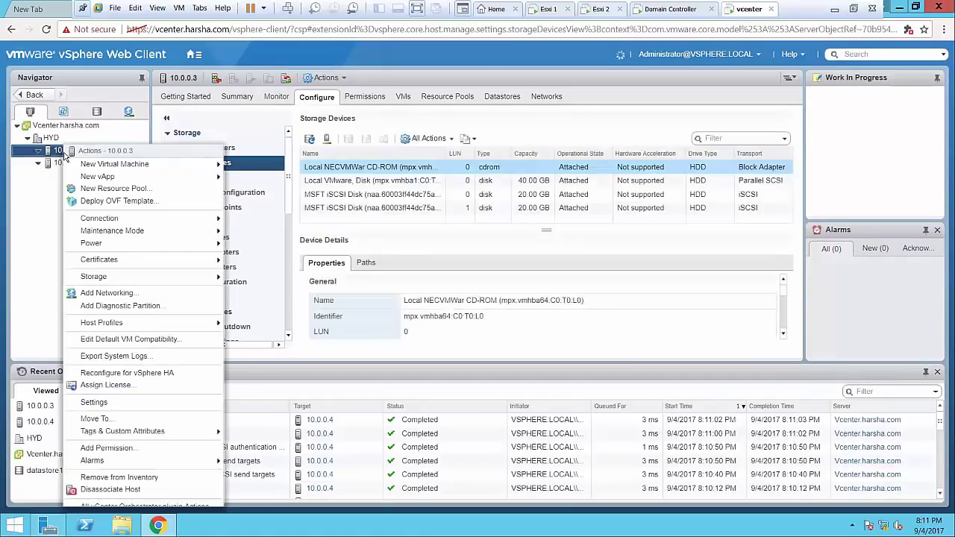
{"action": "mouse_move", "coordinate": [96, 168]}
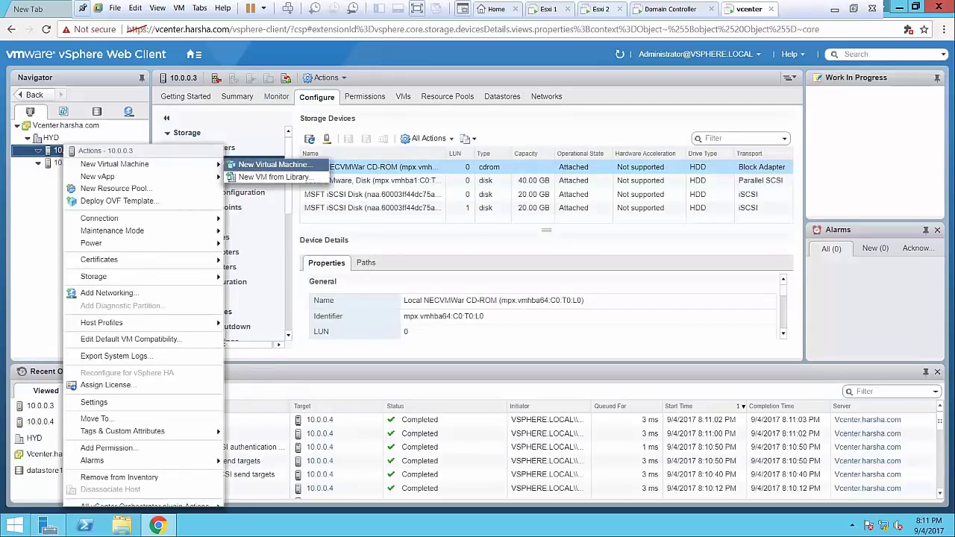
{"action": "left_click", "coordinate": [256, 167]}
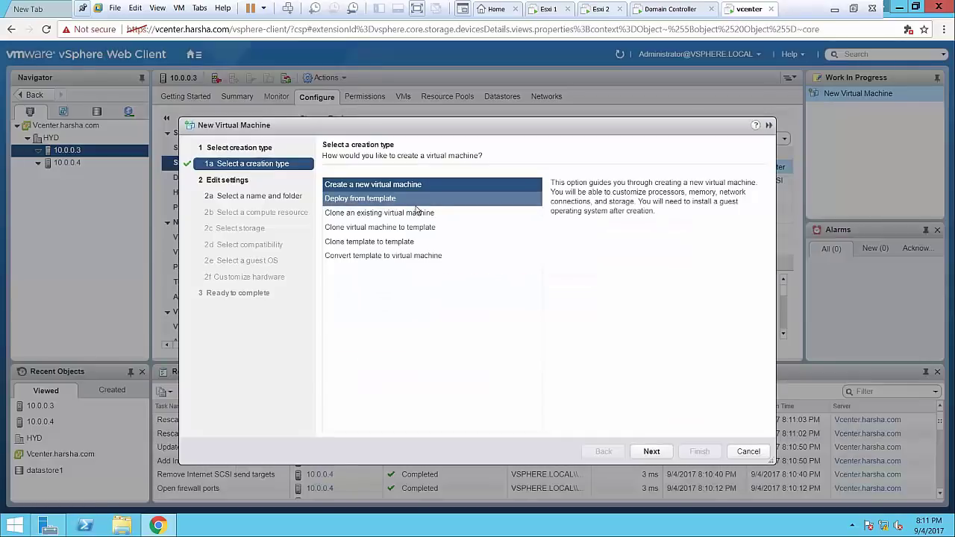
{"action": "left_click", "coordinate": [652, 452]}
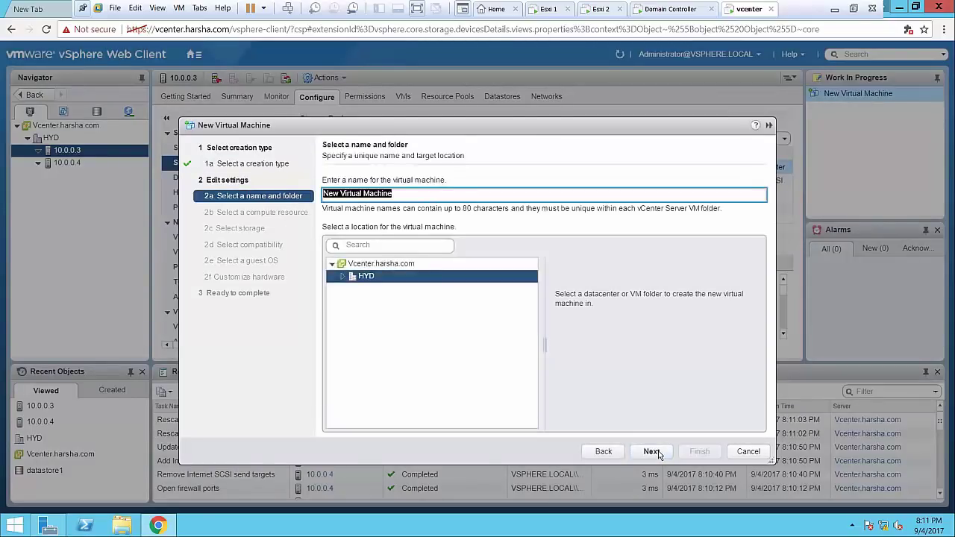
{"action": "left_click", "coordinate": [659, 453]}
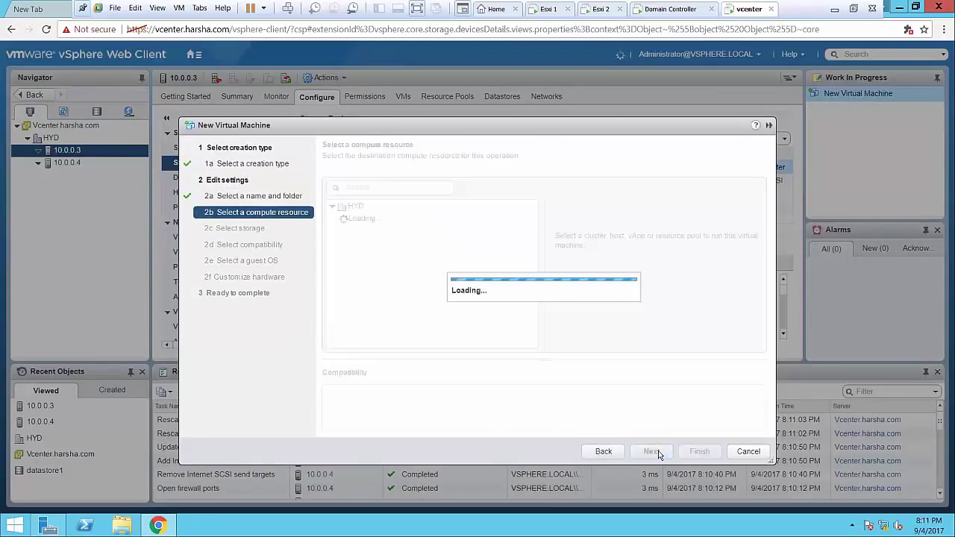
{"action": "left_click", "coordinate": [652, 452]}
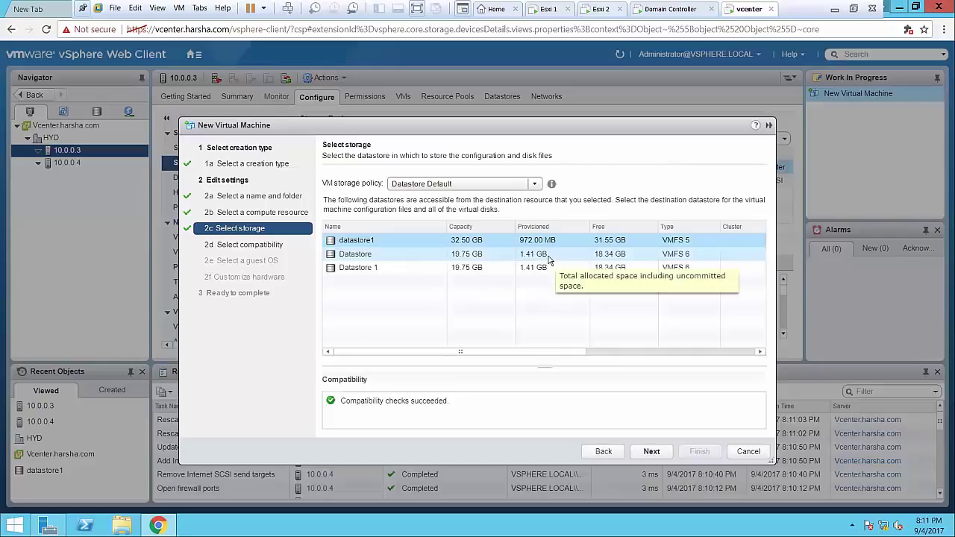
{"action": "left_click", "coordinate": [548, 258]}
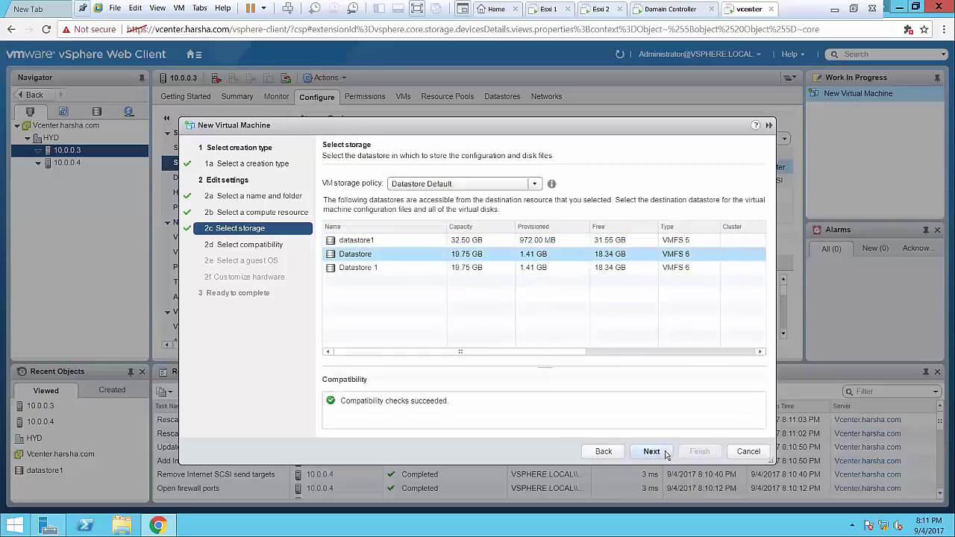
{"action": "left_click", "coordinate": [652, 452]}
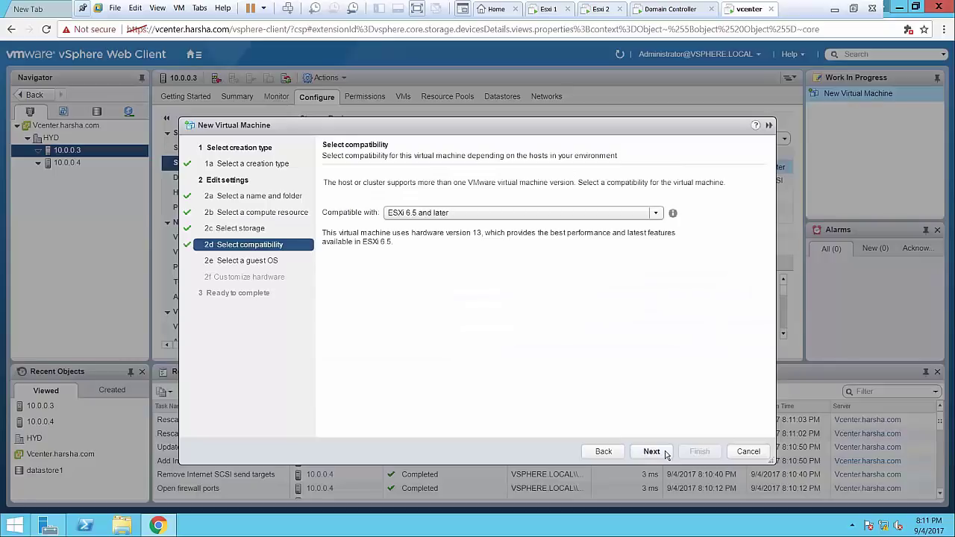
Keep ESXi 6.5 compatibility, Windows Server 2008 R2 guest OS and default hardware, then finish
{"action": "left_click", "coordinate": [667, 454]}
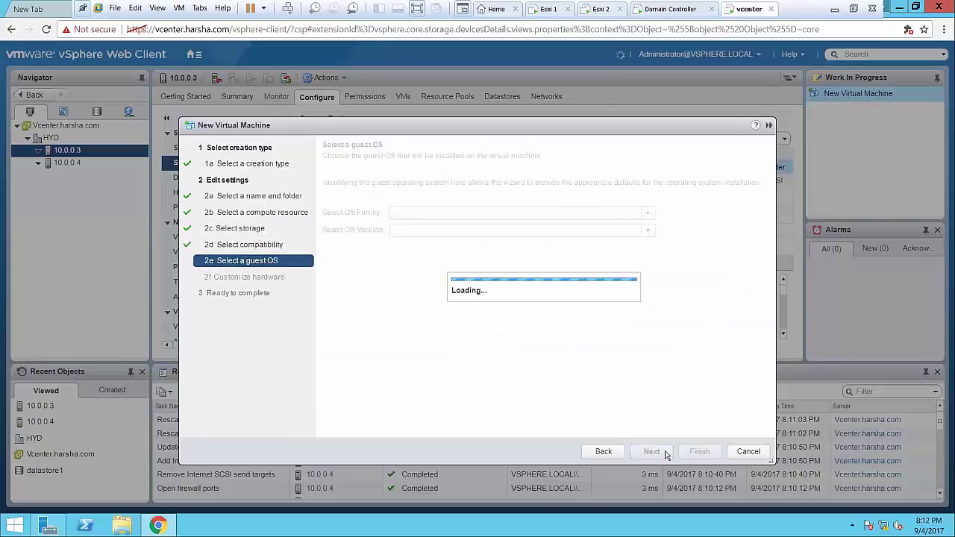
{"action": "left_click", "coordinate": [660, 452]}
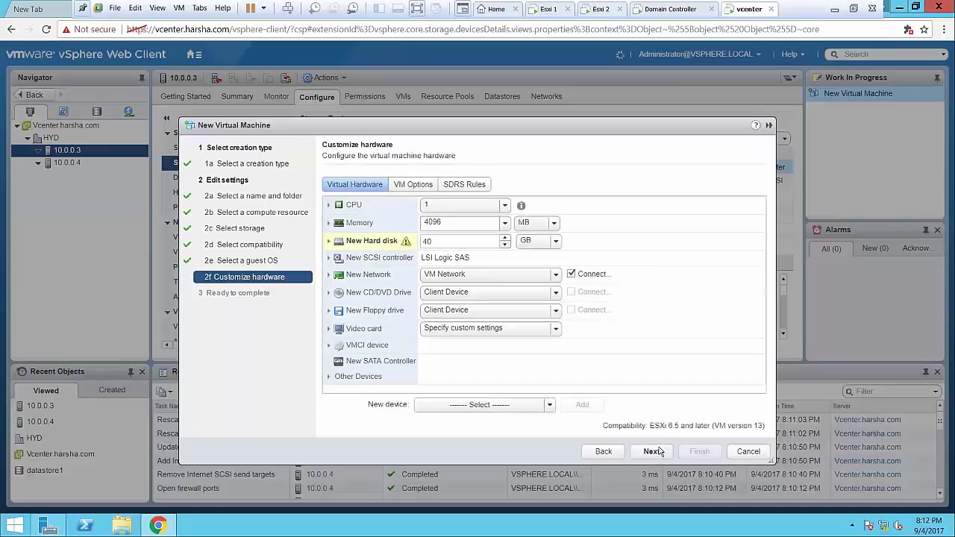
{"action": "left_click", "coordinate": [653, 451]}
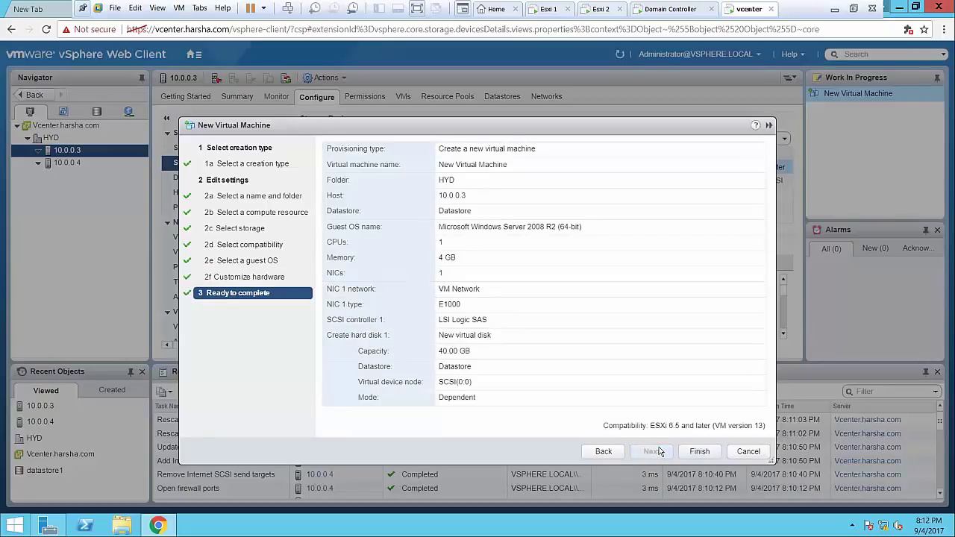
{"action": "left_click", "coordinate": [698, 452]}
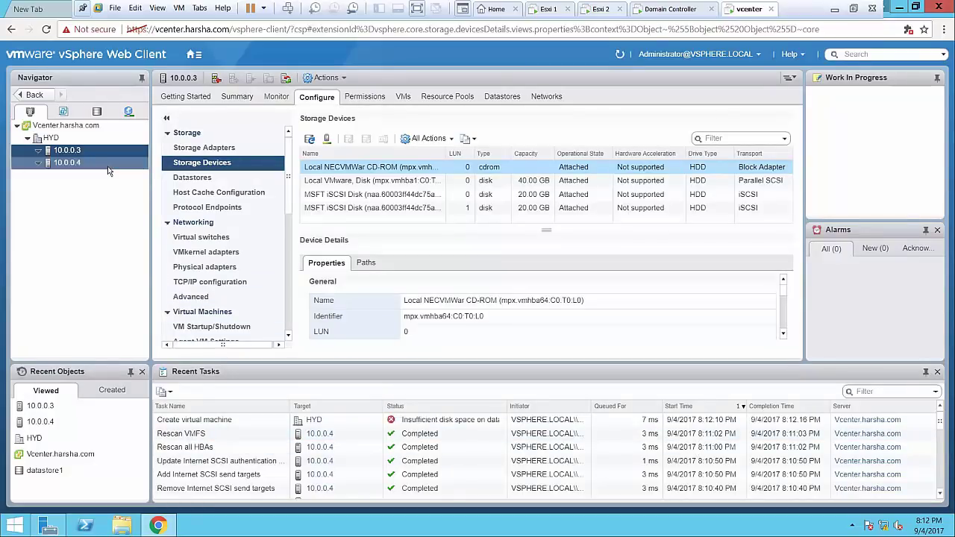
Show the failed Create virtual machine task's details reporting insufficient disk space on Datastore
{"action": "left_click", "coordinate": [451, 427]}
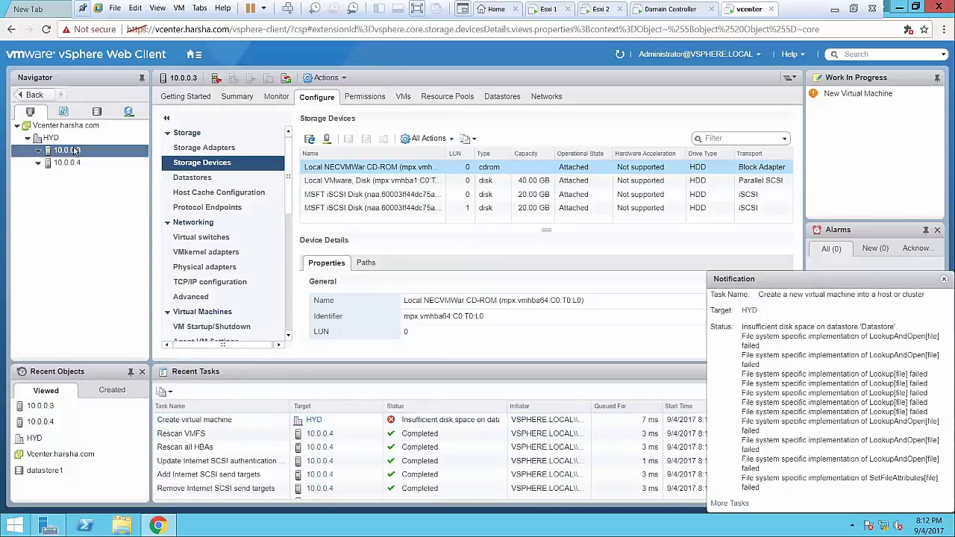
Start a new virtual machine on host 10.0.0.3 with default name, stored on Datastore
{"action": "right_click", "coordinate": [83, 151]}
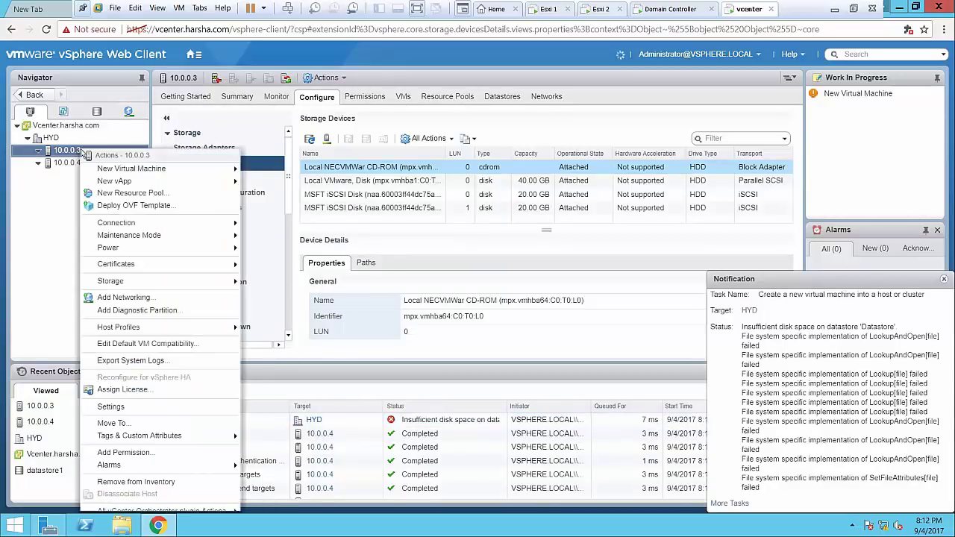
{"action": "mouse_move", "coordinate": [117, 169]}
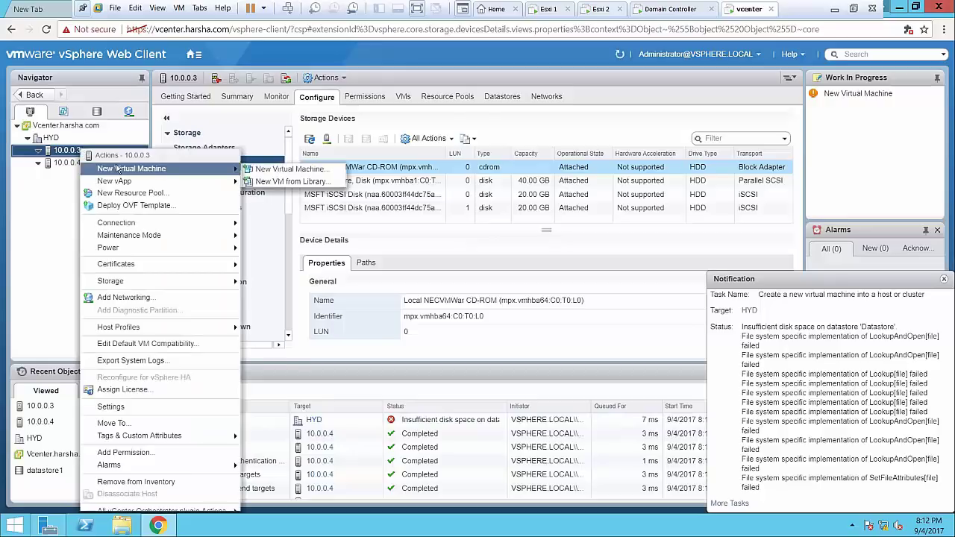
{"action": "left_click", "coordinate": [316, 176]}
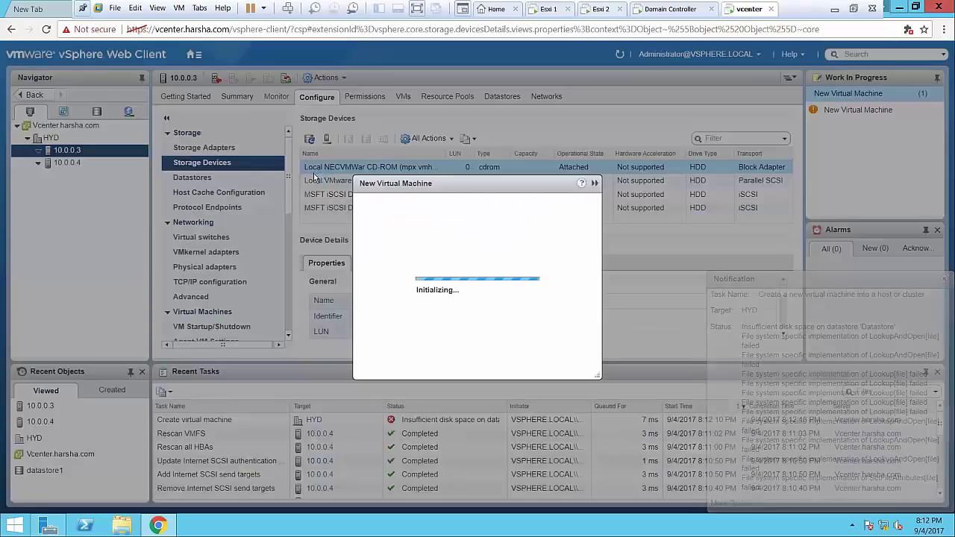
{"action": "left_click", "coordinate": [657, 452]}
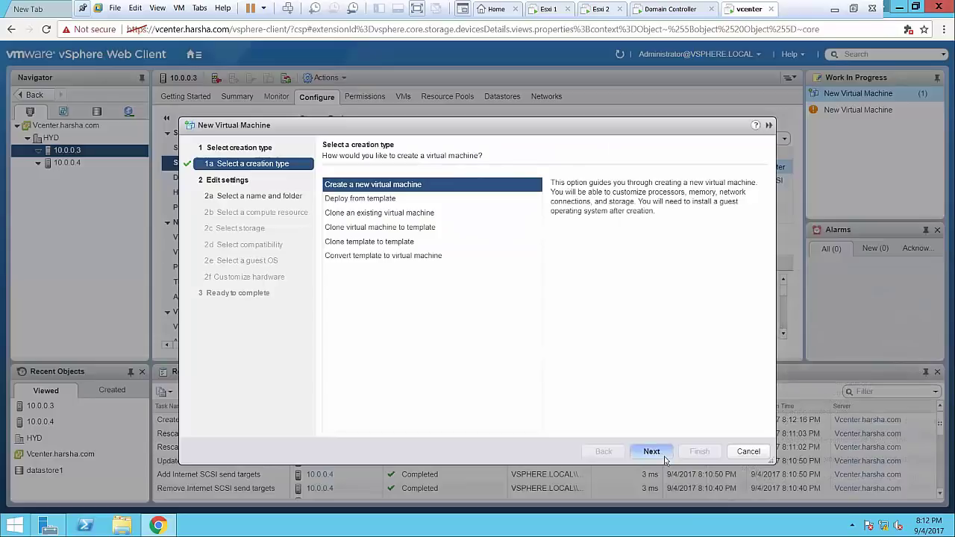
{"action": "left_click", "coordinate": [662, 457]}
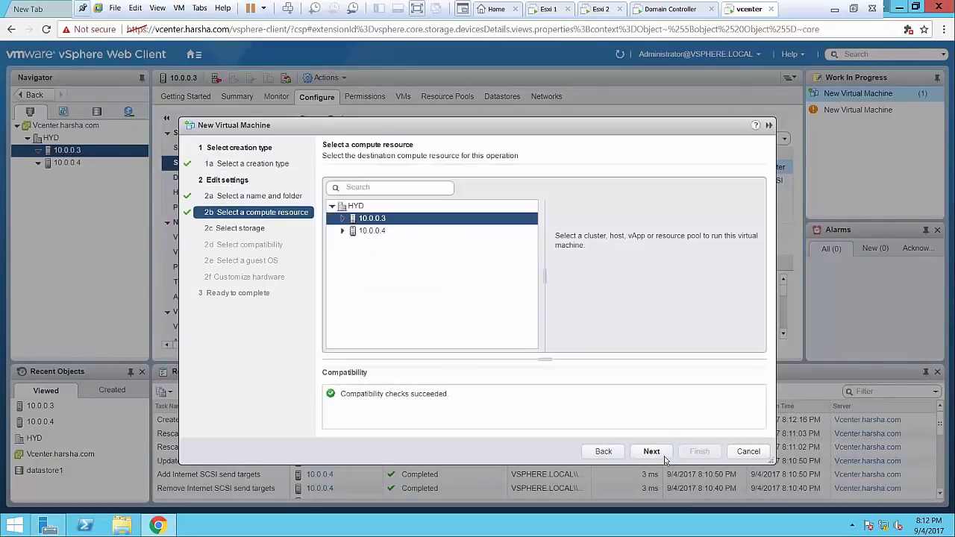
{"action": "left_click", "coordinate": [665, 460]}
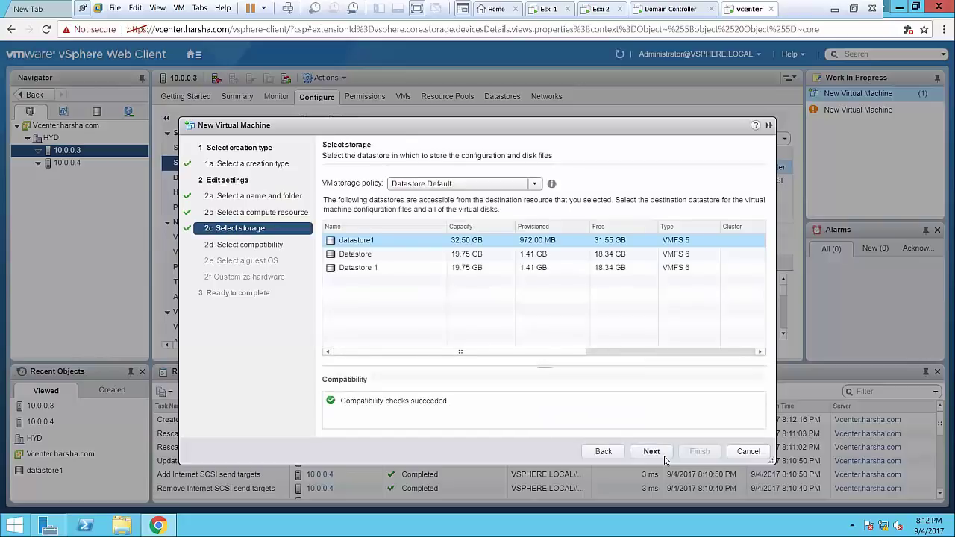
{"action": "left_click", "coordinate": [542, 254]}
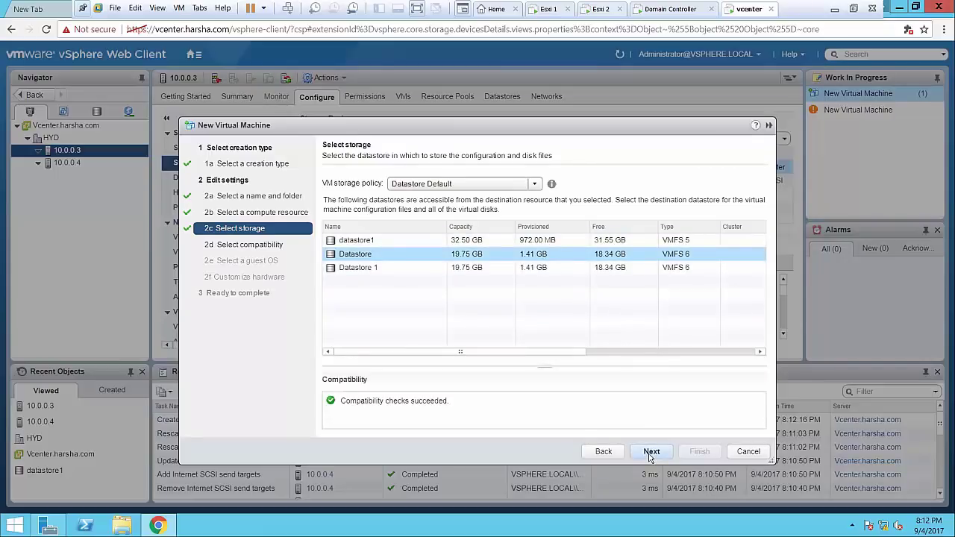
{"action": "left_click", "coordinate": [650, 453]}
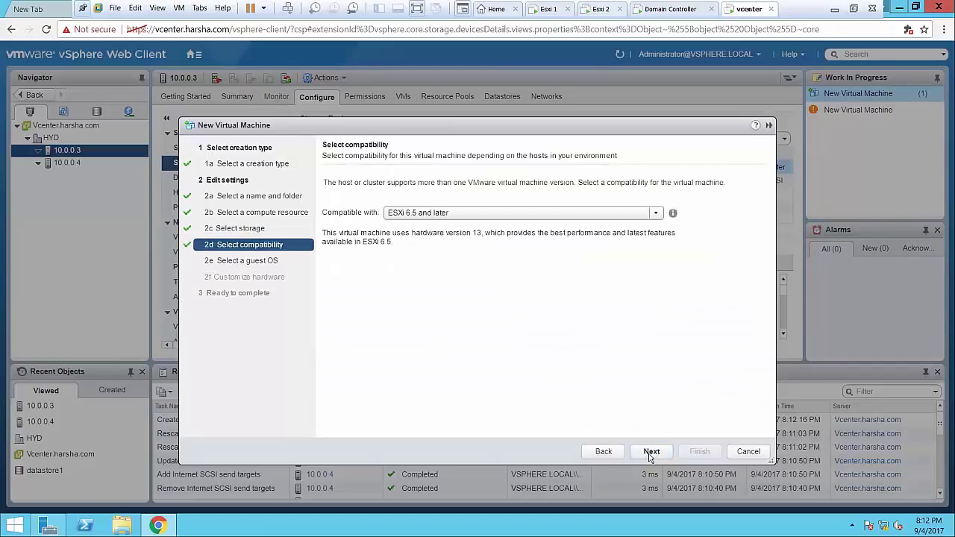
{"action": "left_click", "coordinate": [604, 451]}
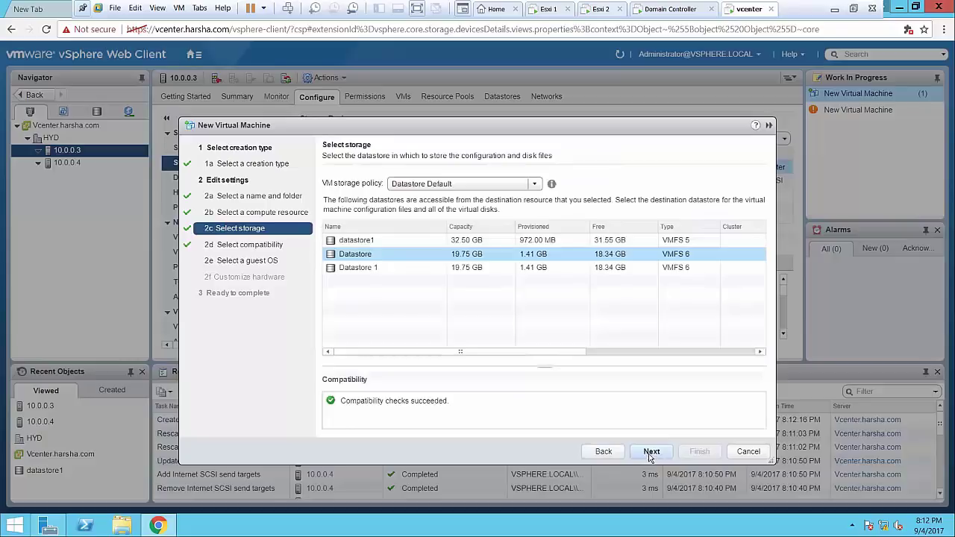
{"action": "left_click", "coordinate": [650, 452]}
Set the guest OS version to Microsoft Windows 10 (64-bit)
{"action": "left_click", "coordinate": [650, 452]}
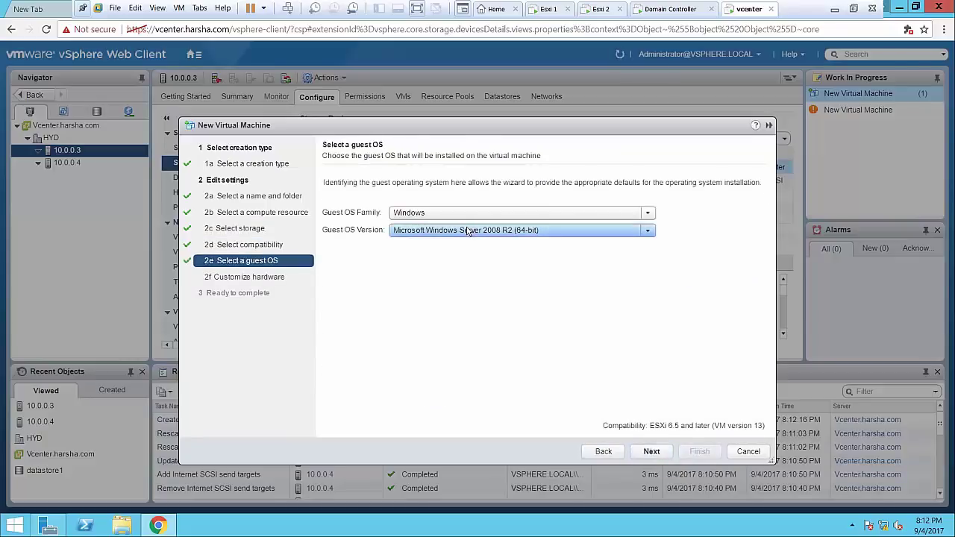
{"action": "left_click", "coordinate": [468, 231]}
{"action": "left_click", "coordinate": [436, 313]}
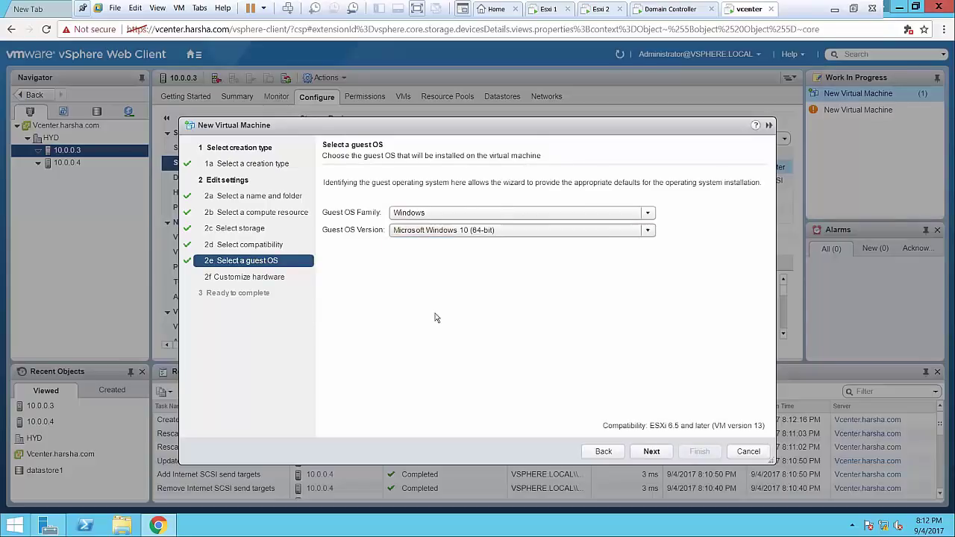
{"action": "left_click", "coordinate": [652, 453]}
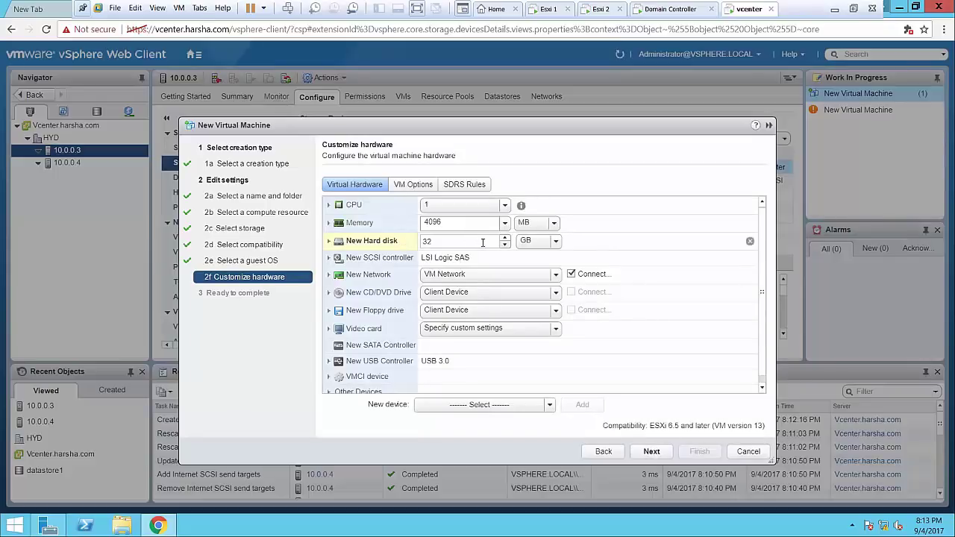
Set the new hard disk size to 10 GB
{"action": "left_click", "coordinate": [483, 243]}
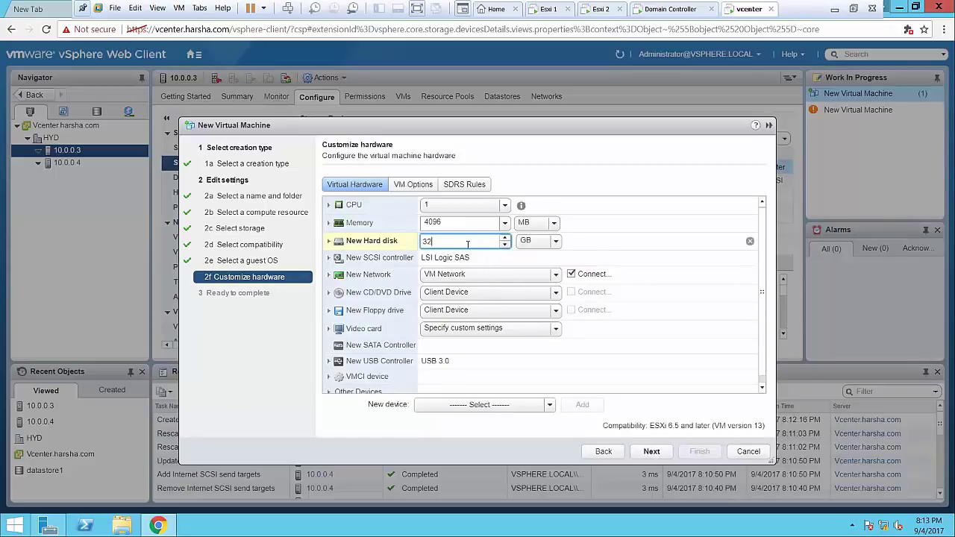
{"action": "left_click", "coordinate": [520, 243]}
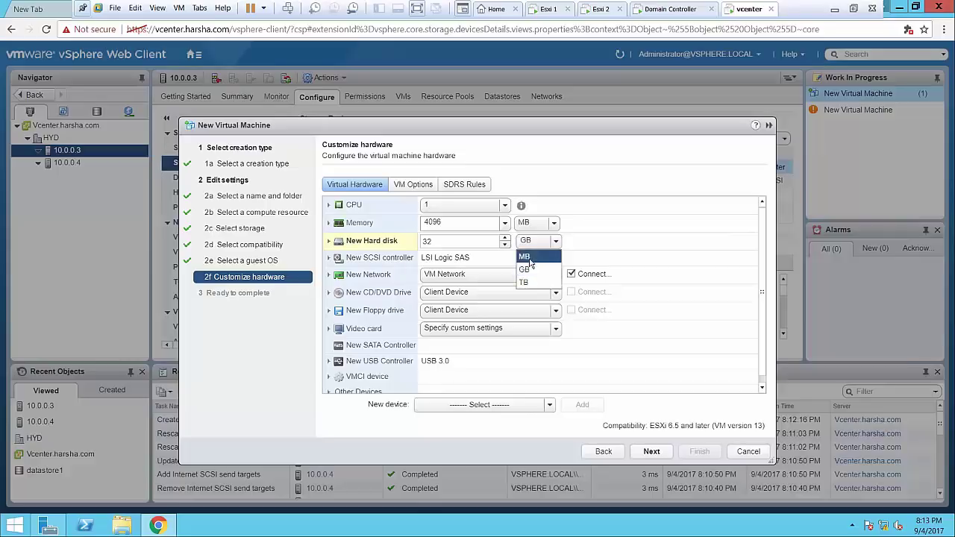
{"action": "left_click", "coordinate": [529, 254]}
{"action": "left_click", "coordinate": [652, 452]}
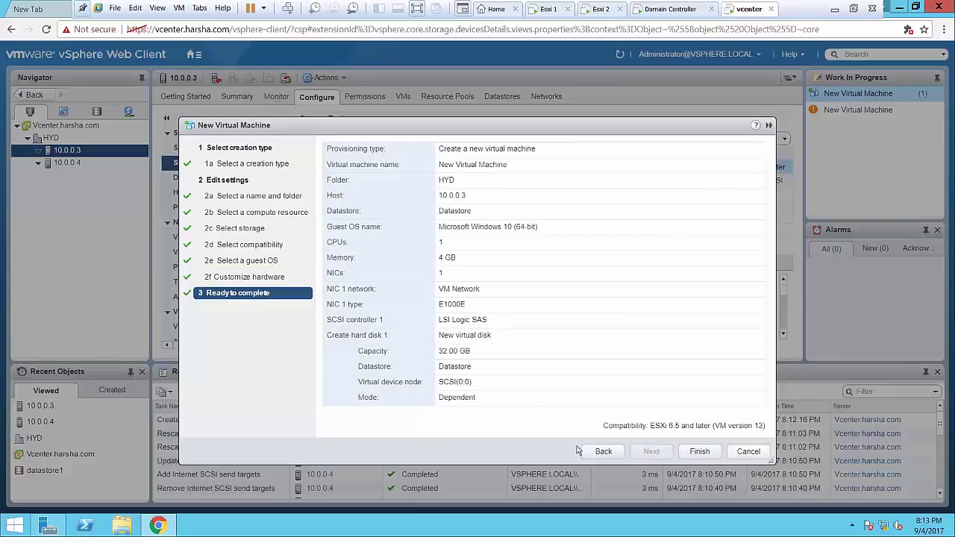
{"action": "left_click", "coordinate": [602, 452]}
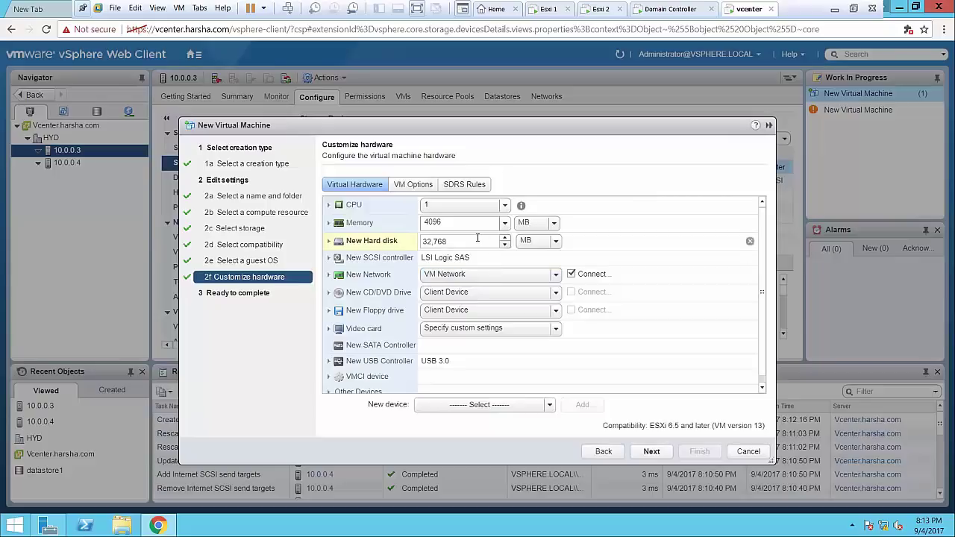
{"action": "left_click", "coordinate": [527, 247]}
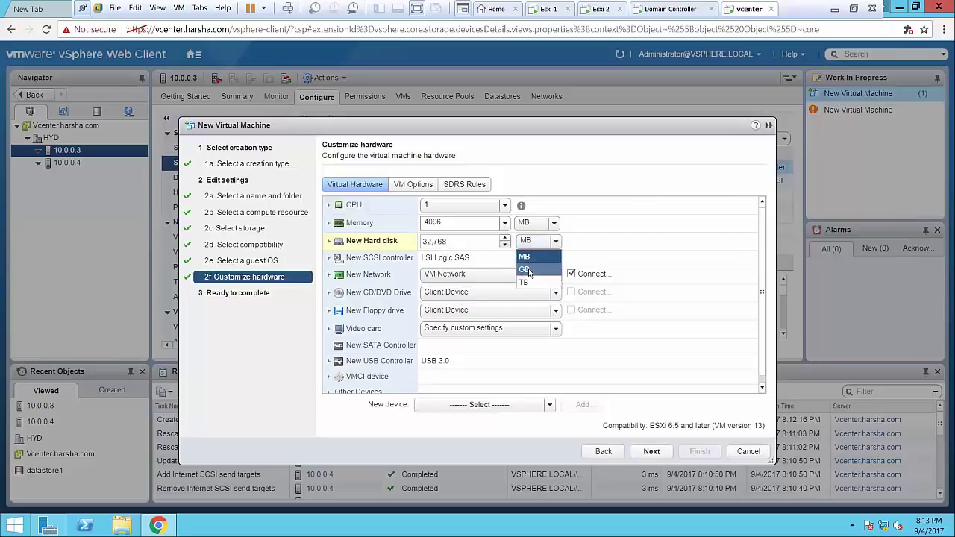
{"action": "left_click", "coordinate": [531, 263]}
{"action": "double_click", "coordinate": [478, 241]}
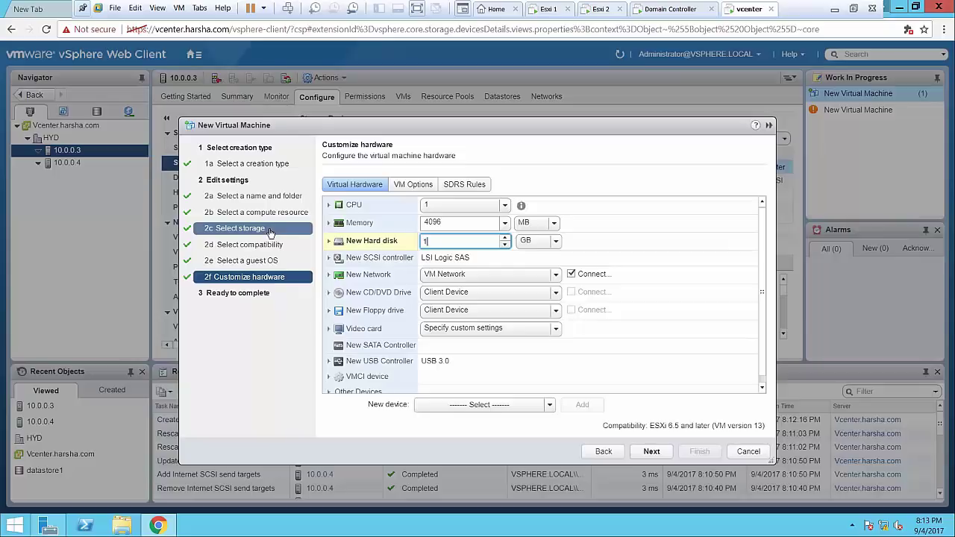
{"action": "type", "text": "10"}
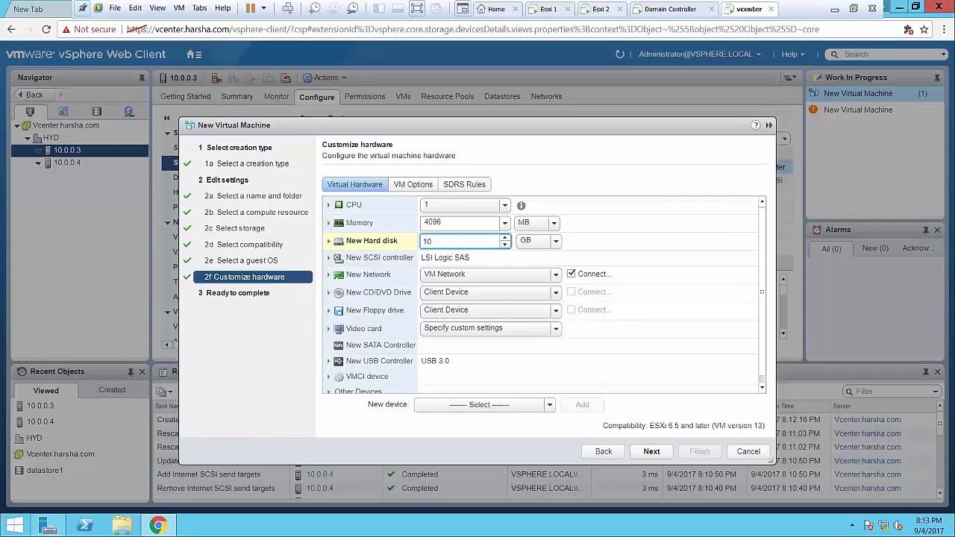
Keep memory in MB and finish creating the virtual machine
{"action": "left_click", "coordinate": [528, 223]}
{"action": "left_click", "coordinate": [528, 224]}
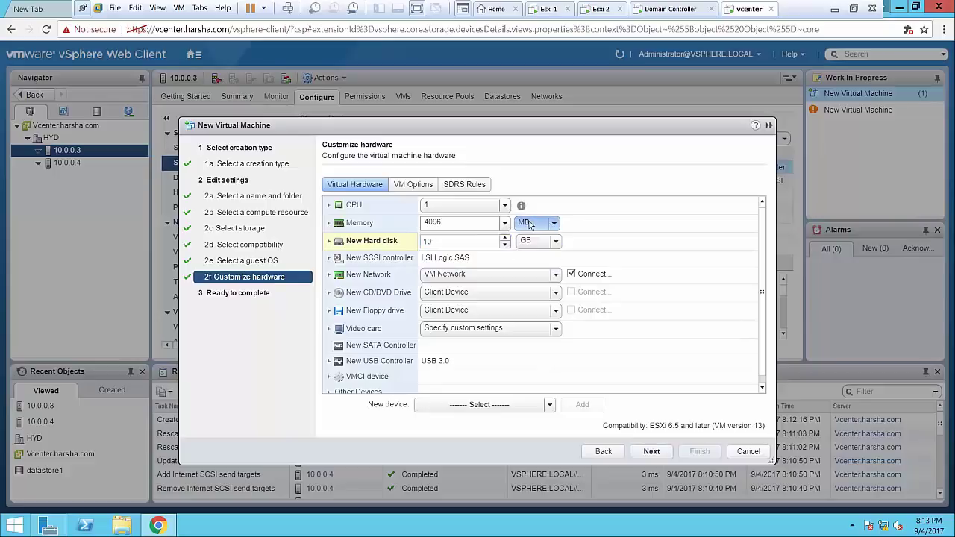
{"action": "left_click", "coordinate": [646, 454]}
{"action": "left_click", "coordinate": [702, 453]}
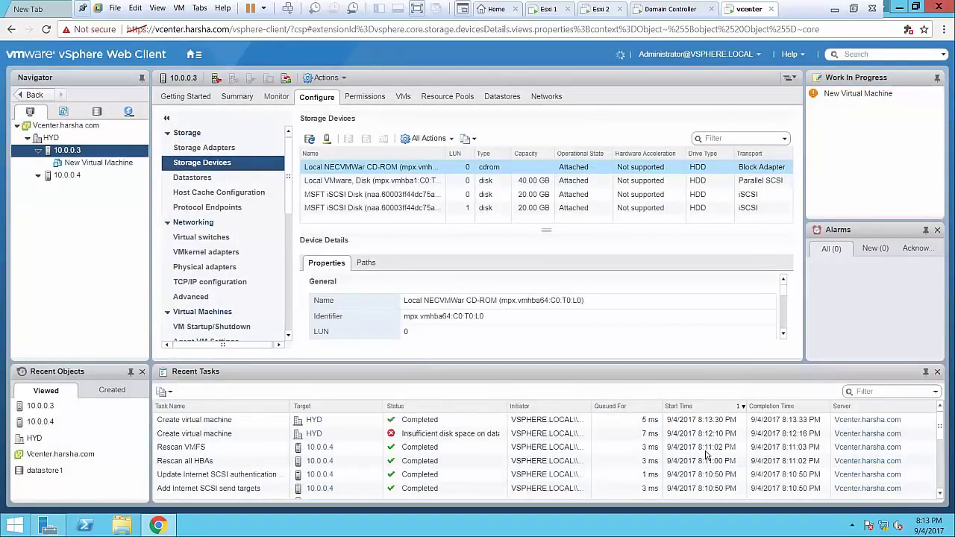
View New Virtual Machine, log out of vSphere Web Client, and minimize Chrome
{"action": "left_click", "coordinate": [113, 164]}
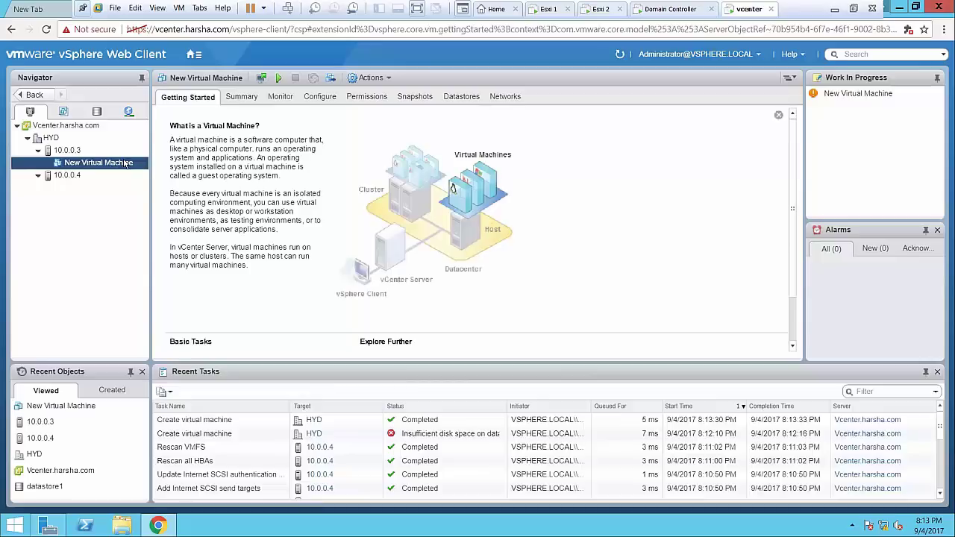
{"action": "left_click", "coordinate": [736, 60]}
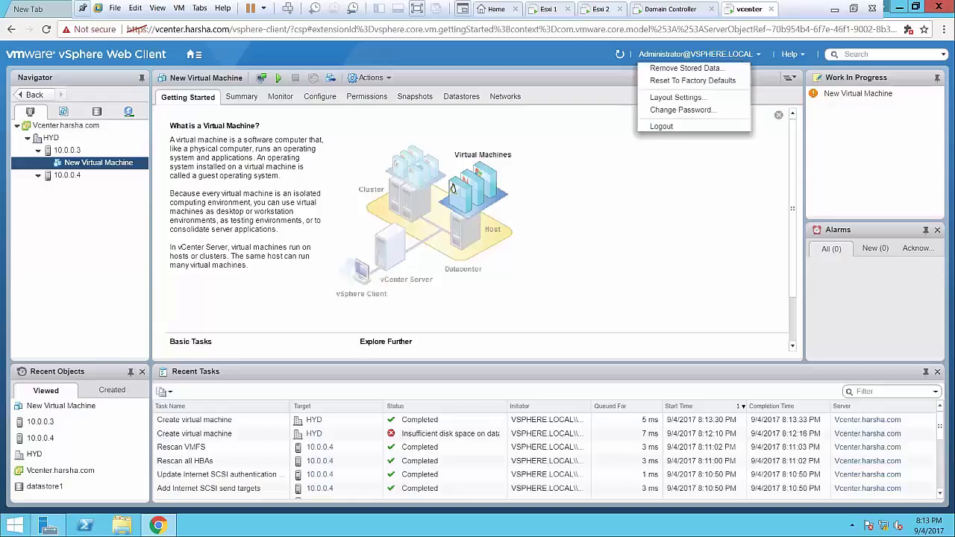
{"action": "left_click", "coordinate": [680, 127]}
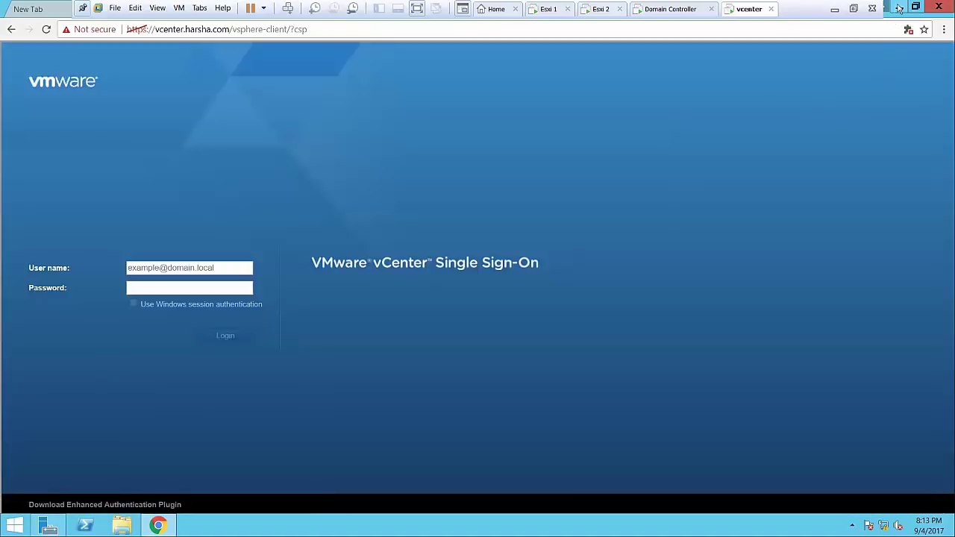
{"action": "left_click", "coordinate": [900, 7]}
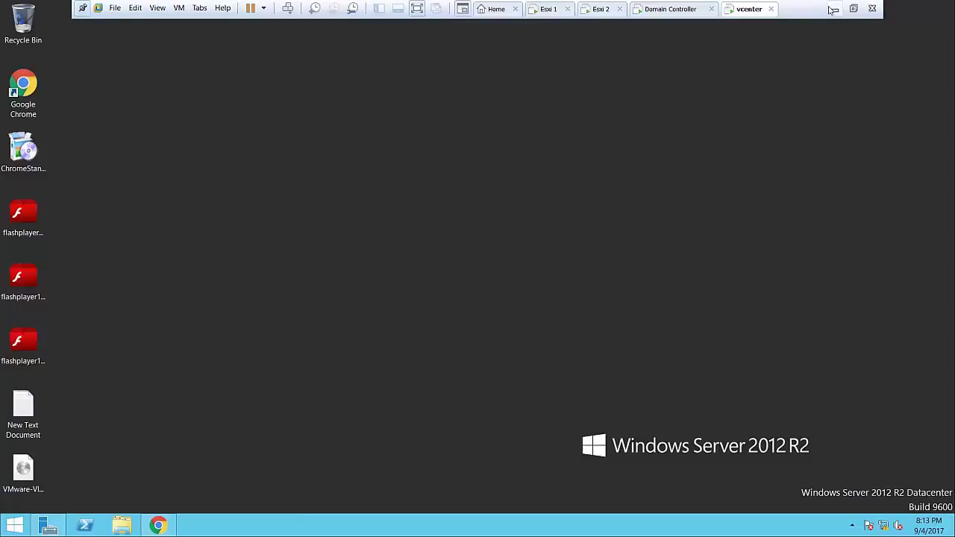